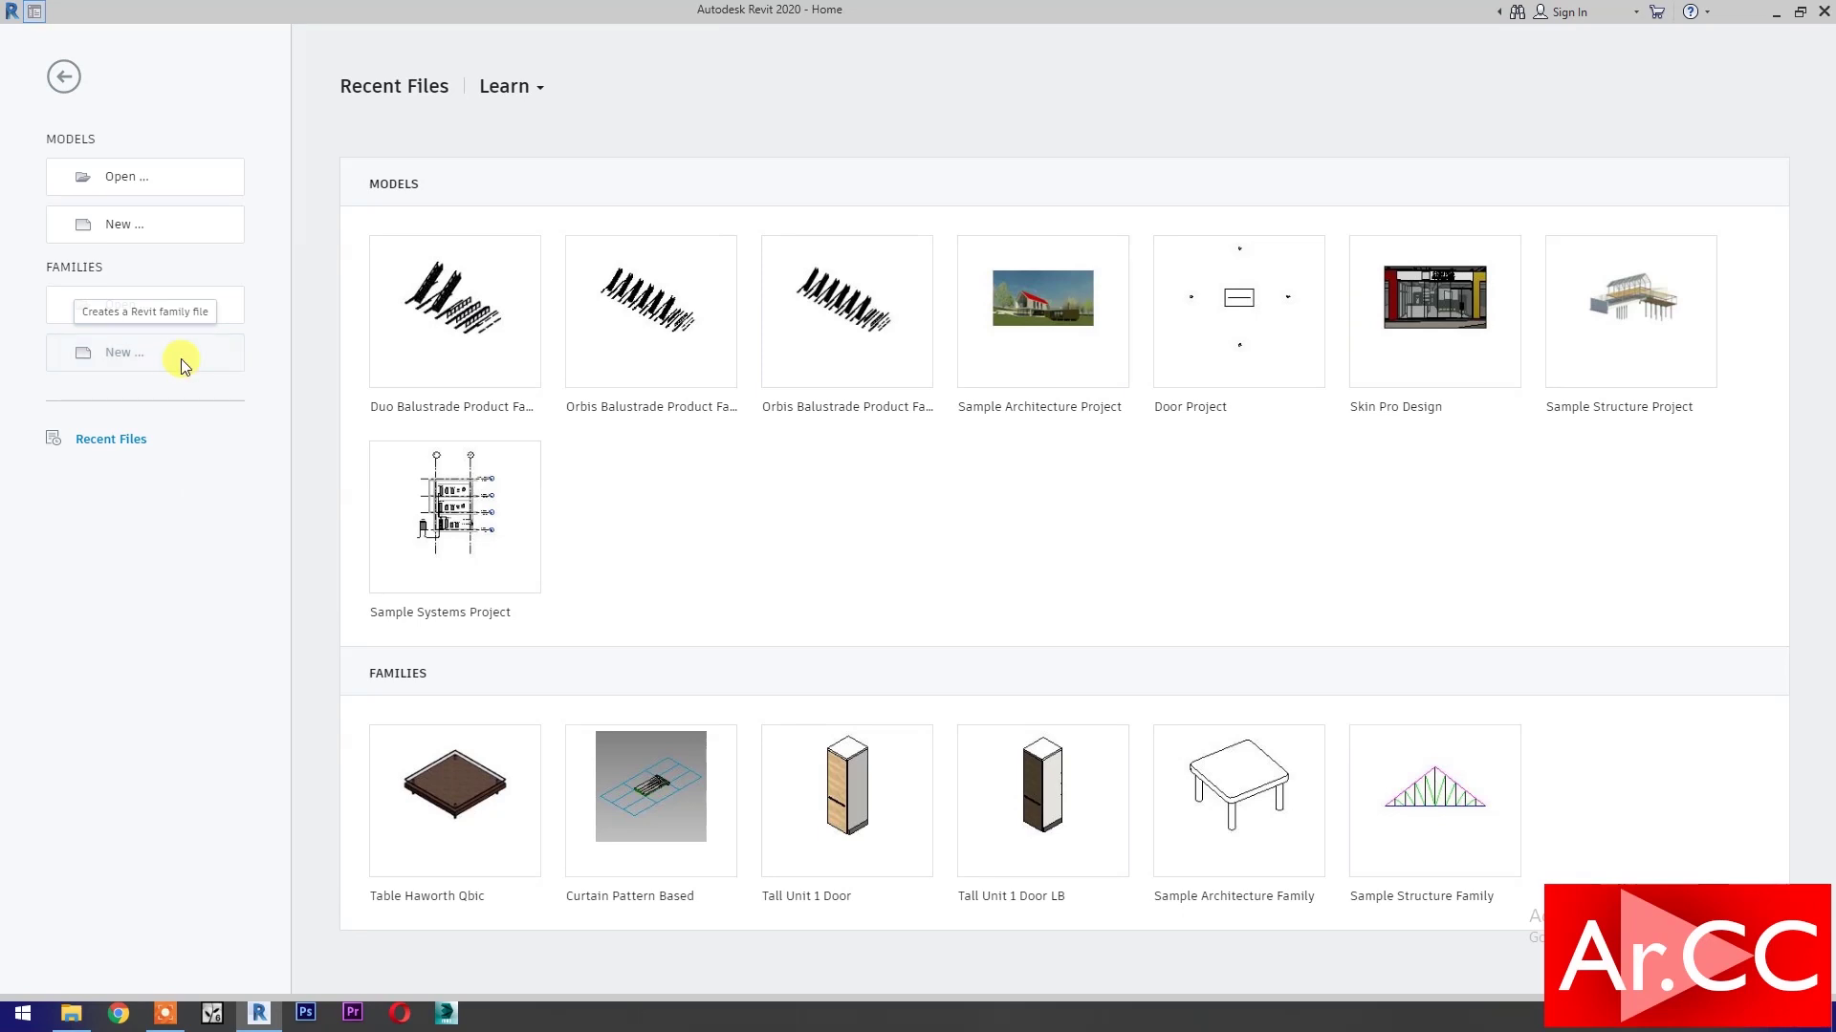
Create a new family from the Metric Generic Model.rft template.
click(181, 366)
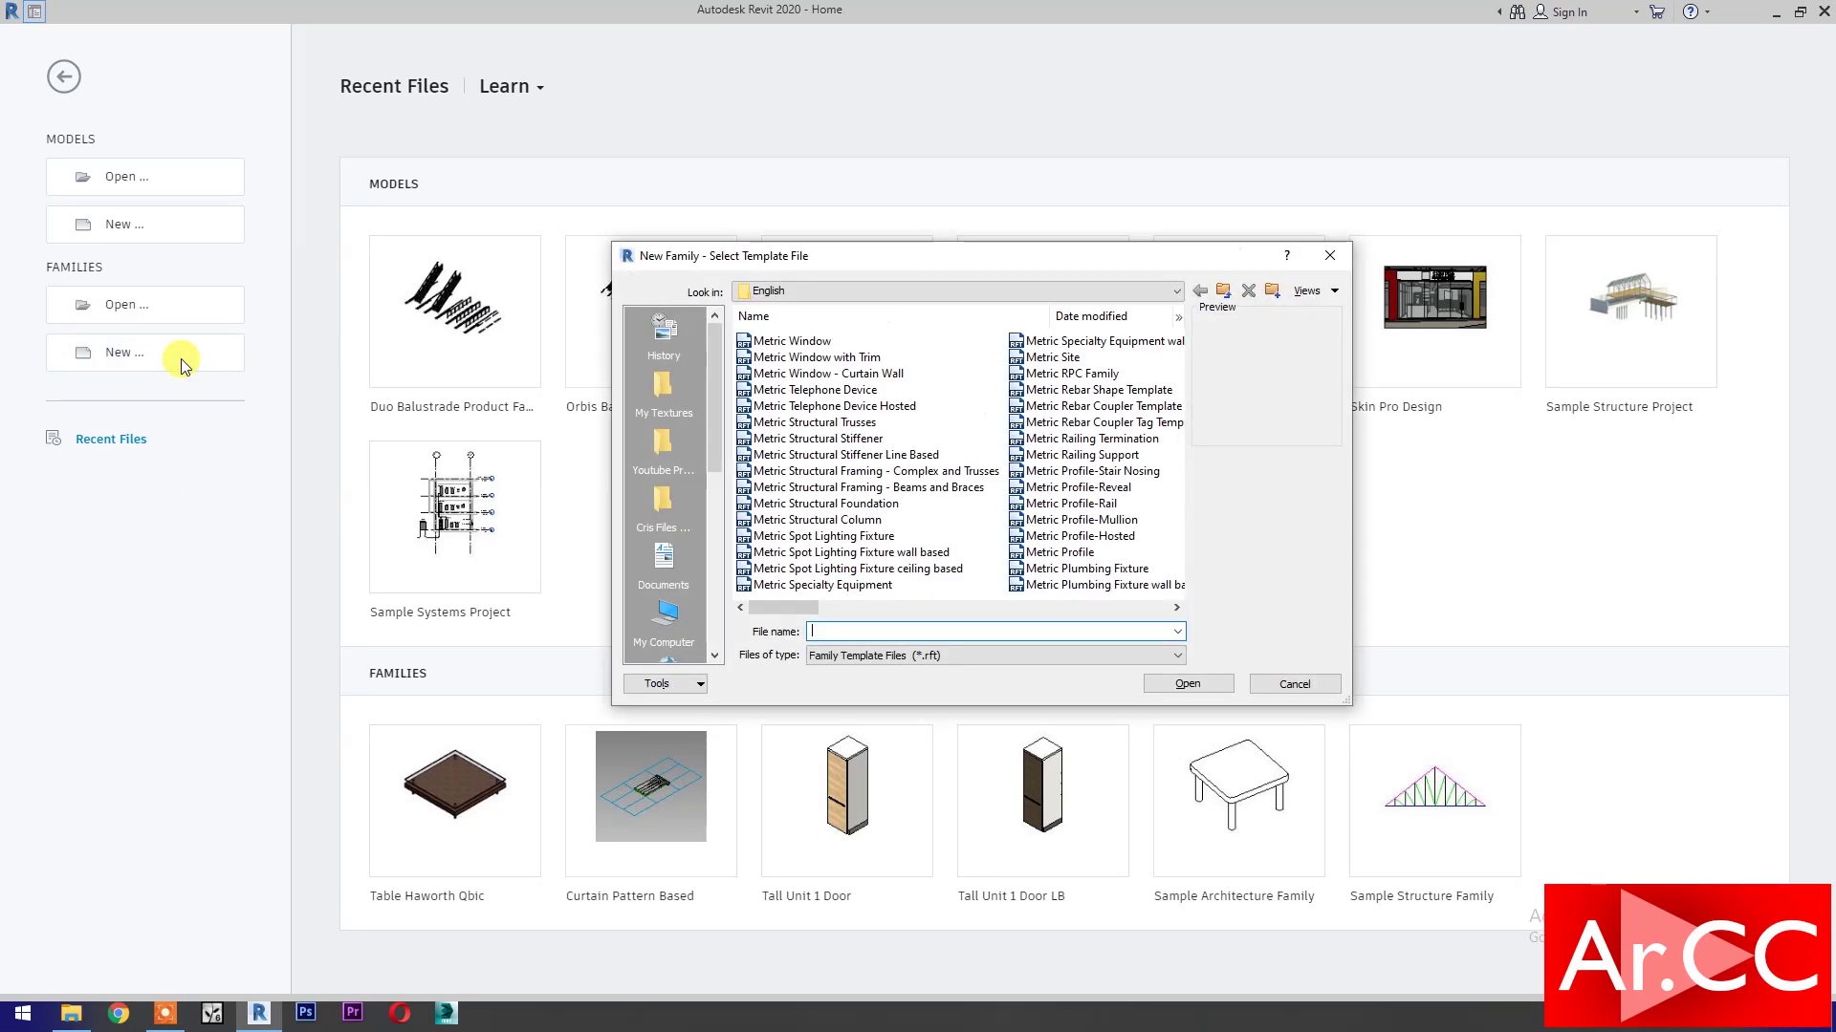
click(1050, 608)
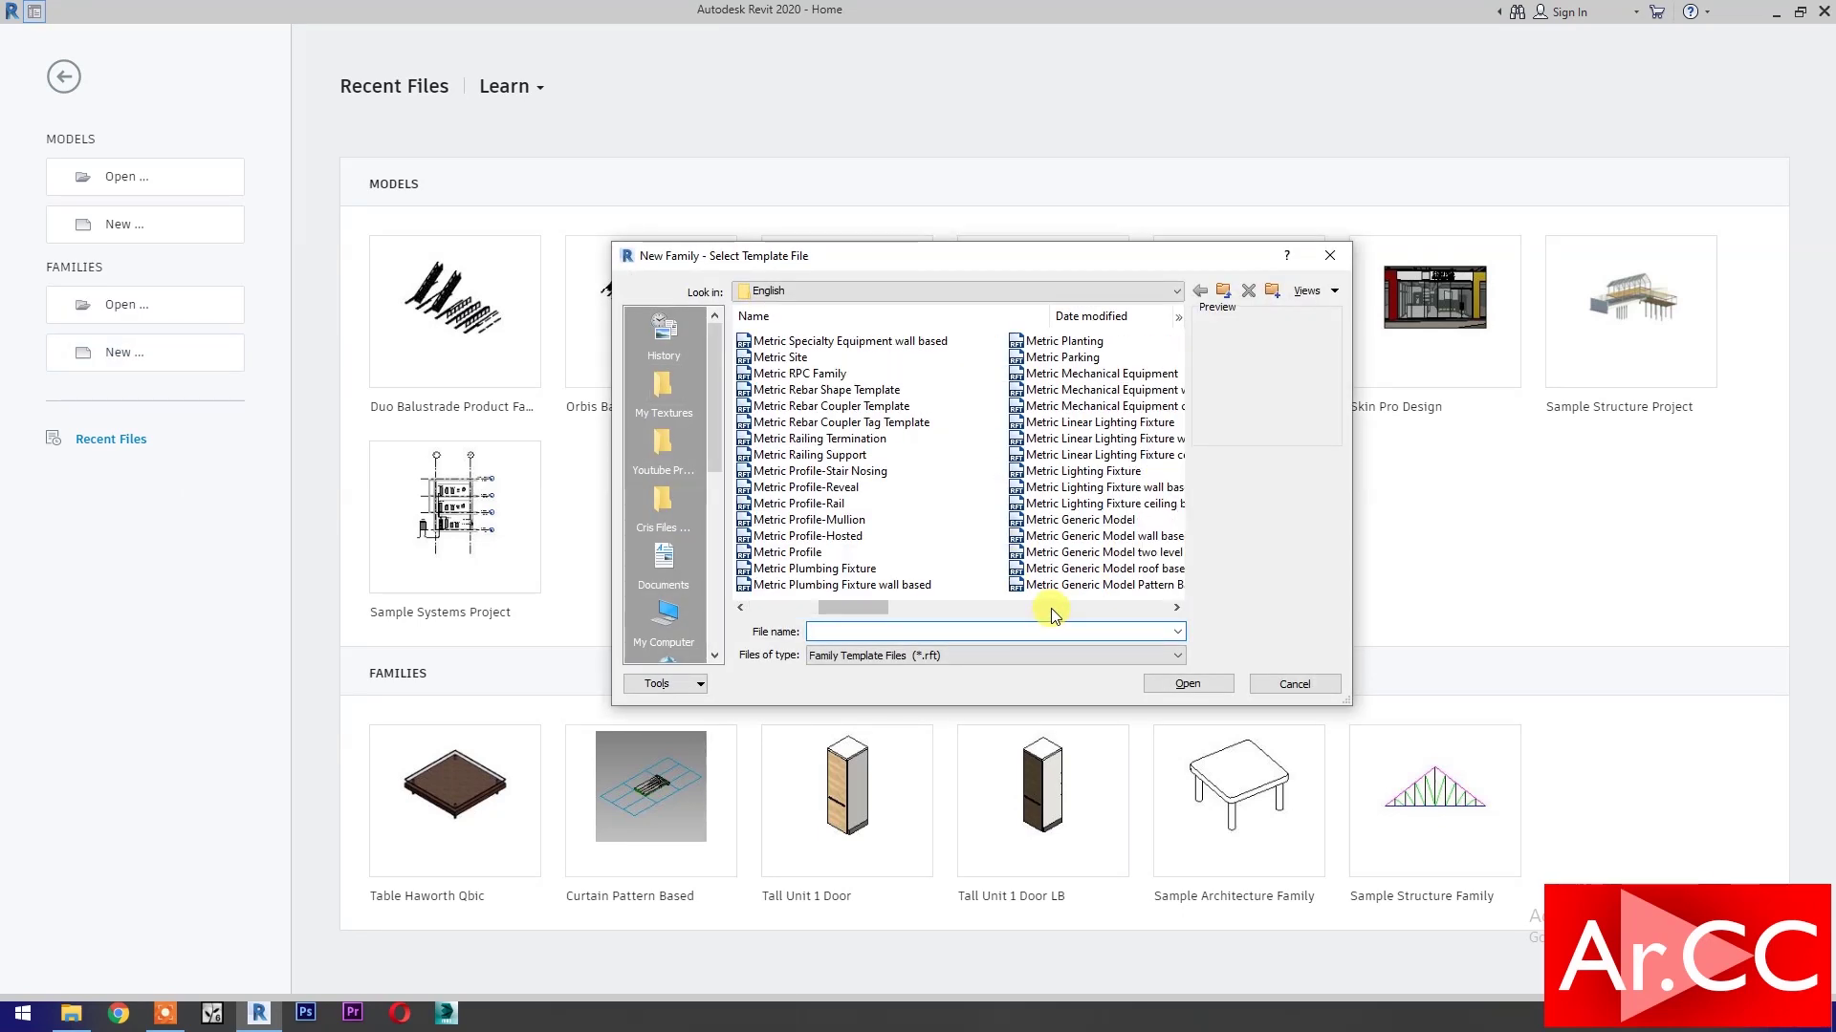
click(1051, 608)
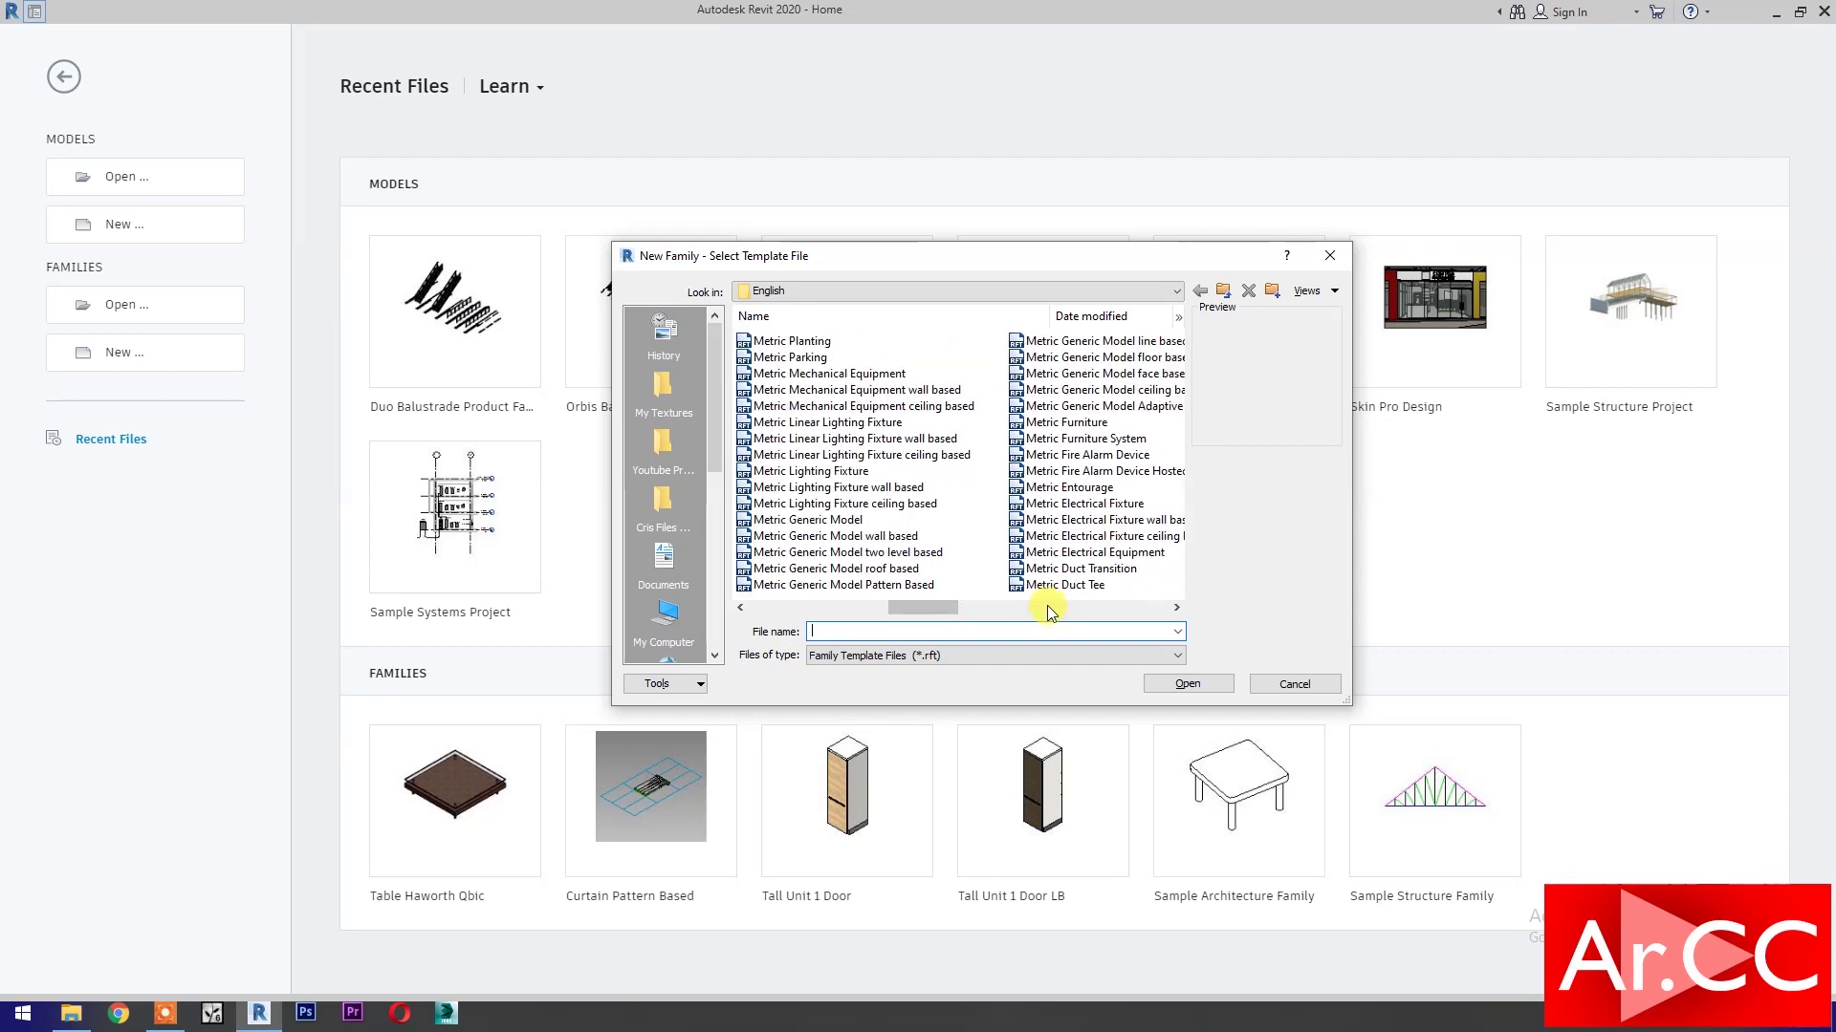
click(841, 520)
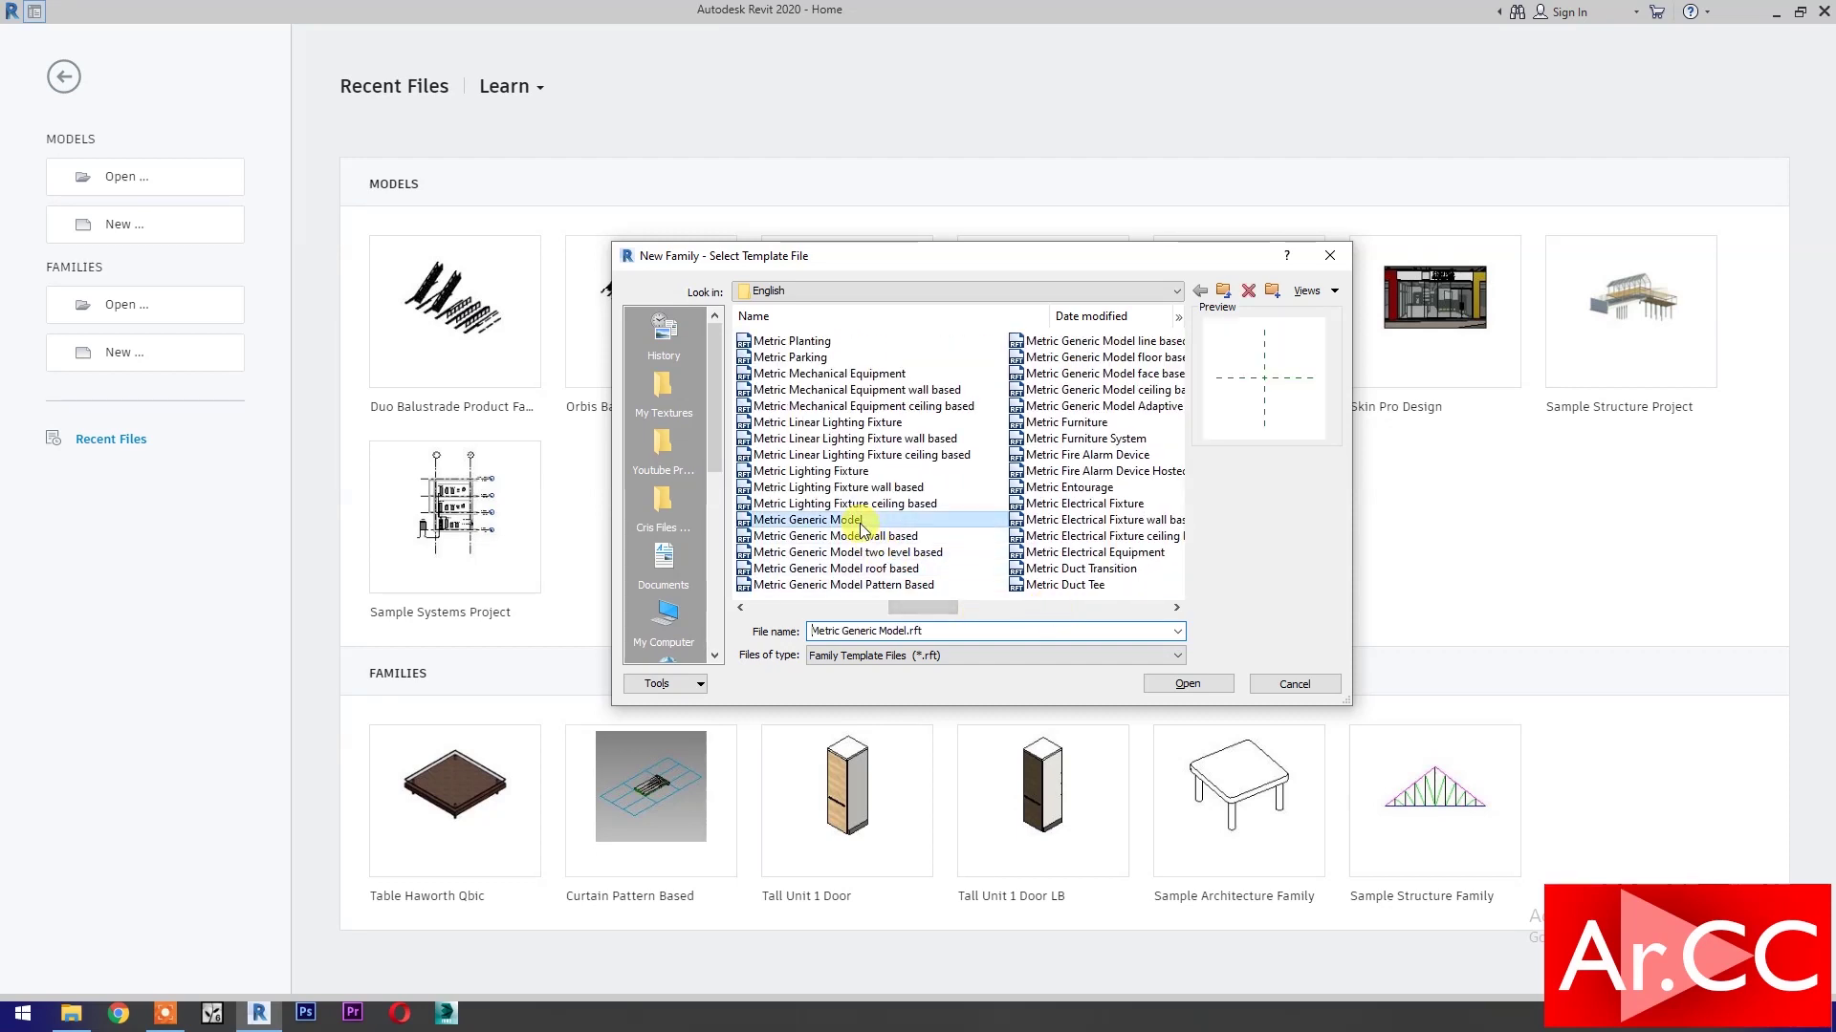
click(1186, 683)
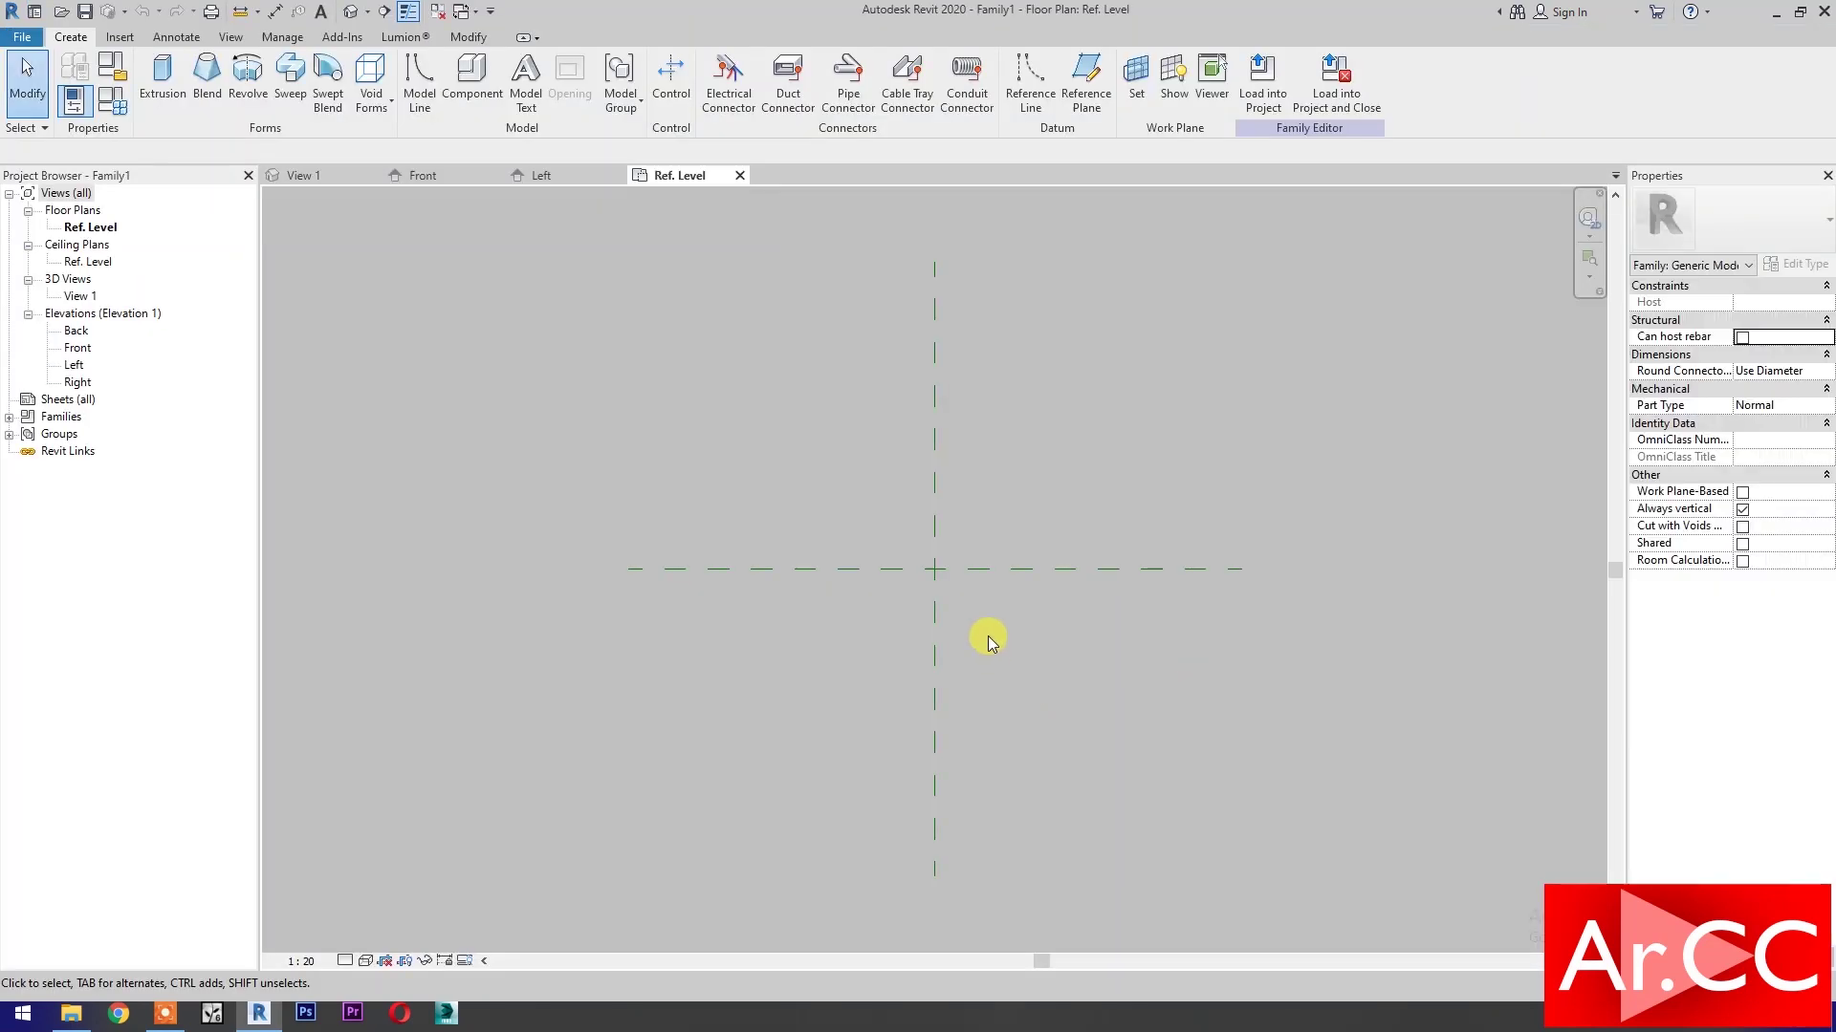
Place 3D model text 'A' at the reference plane intersection and select it.
scroll(988, 636, up, 1)
click(525, 76)
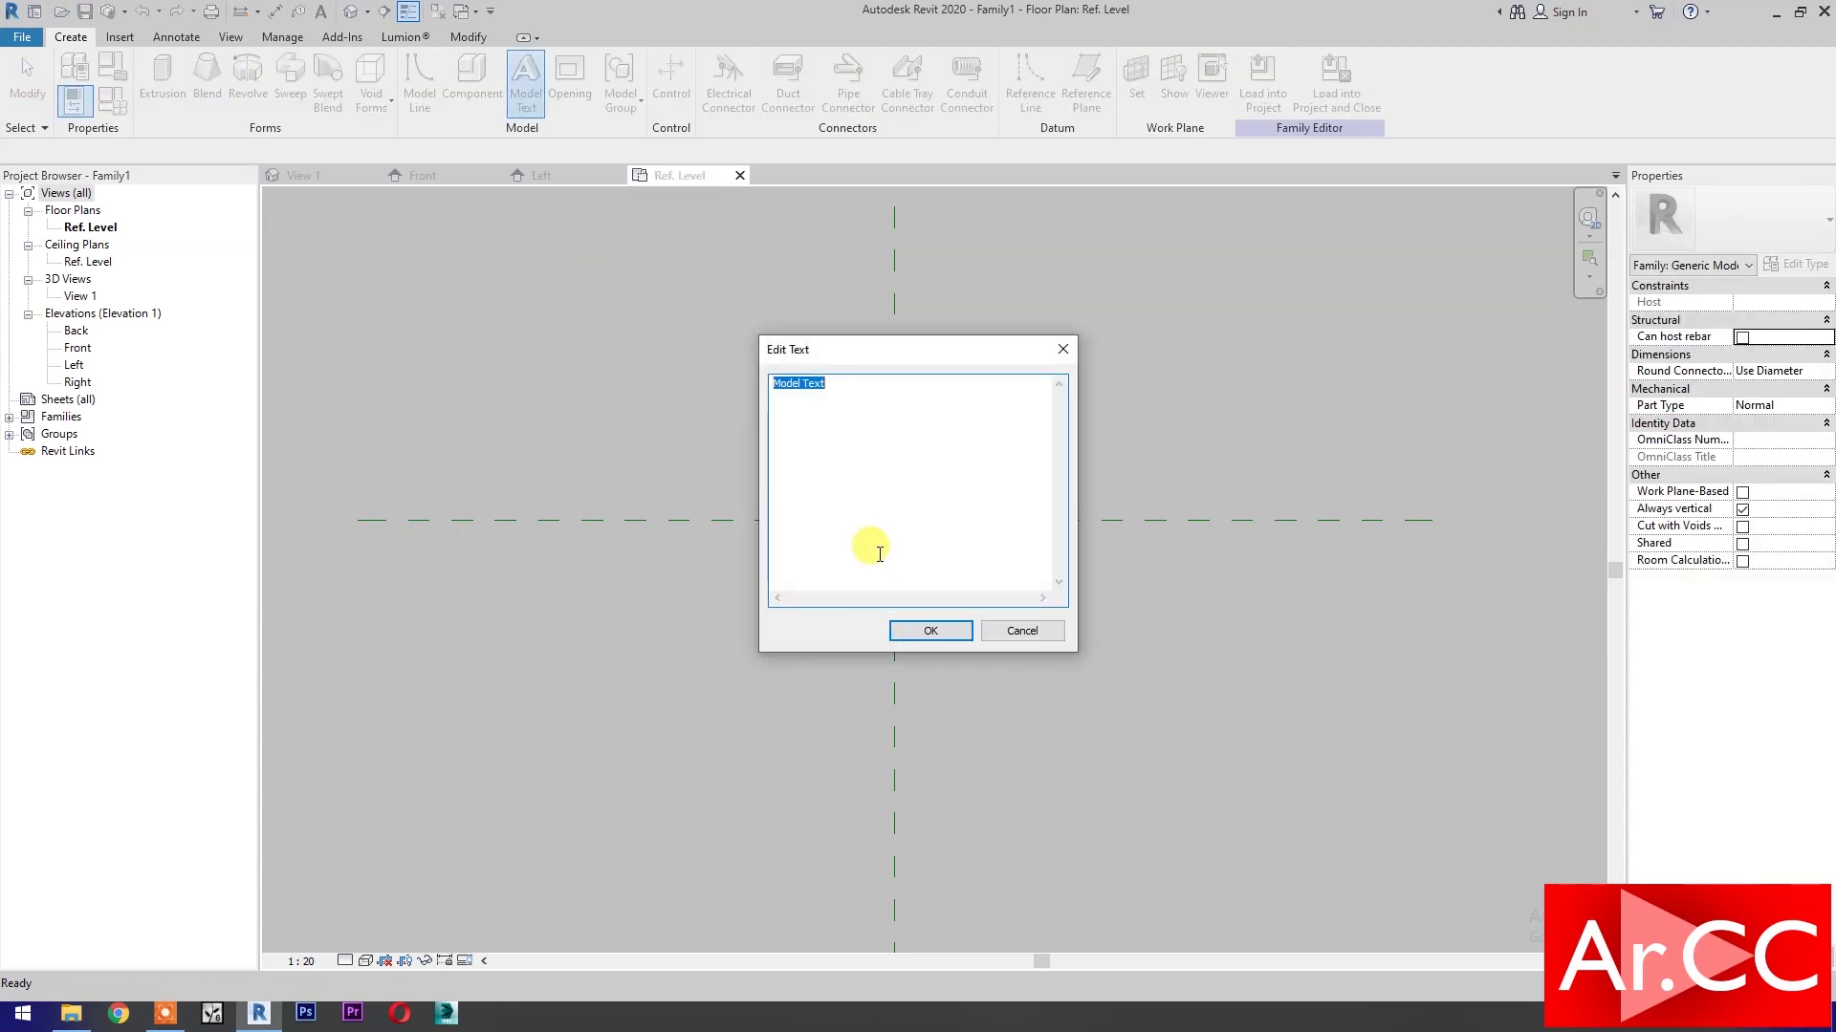
text(A)
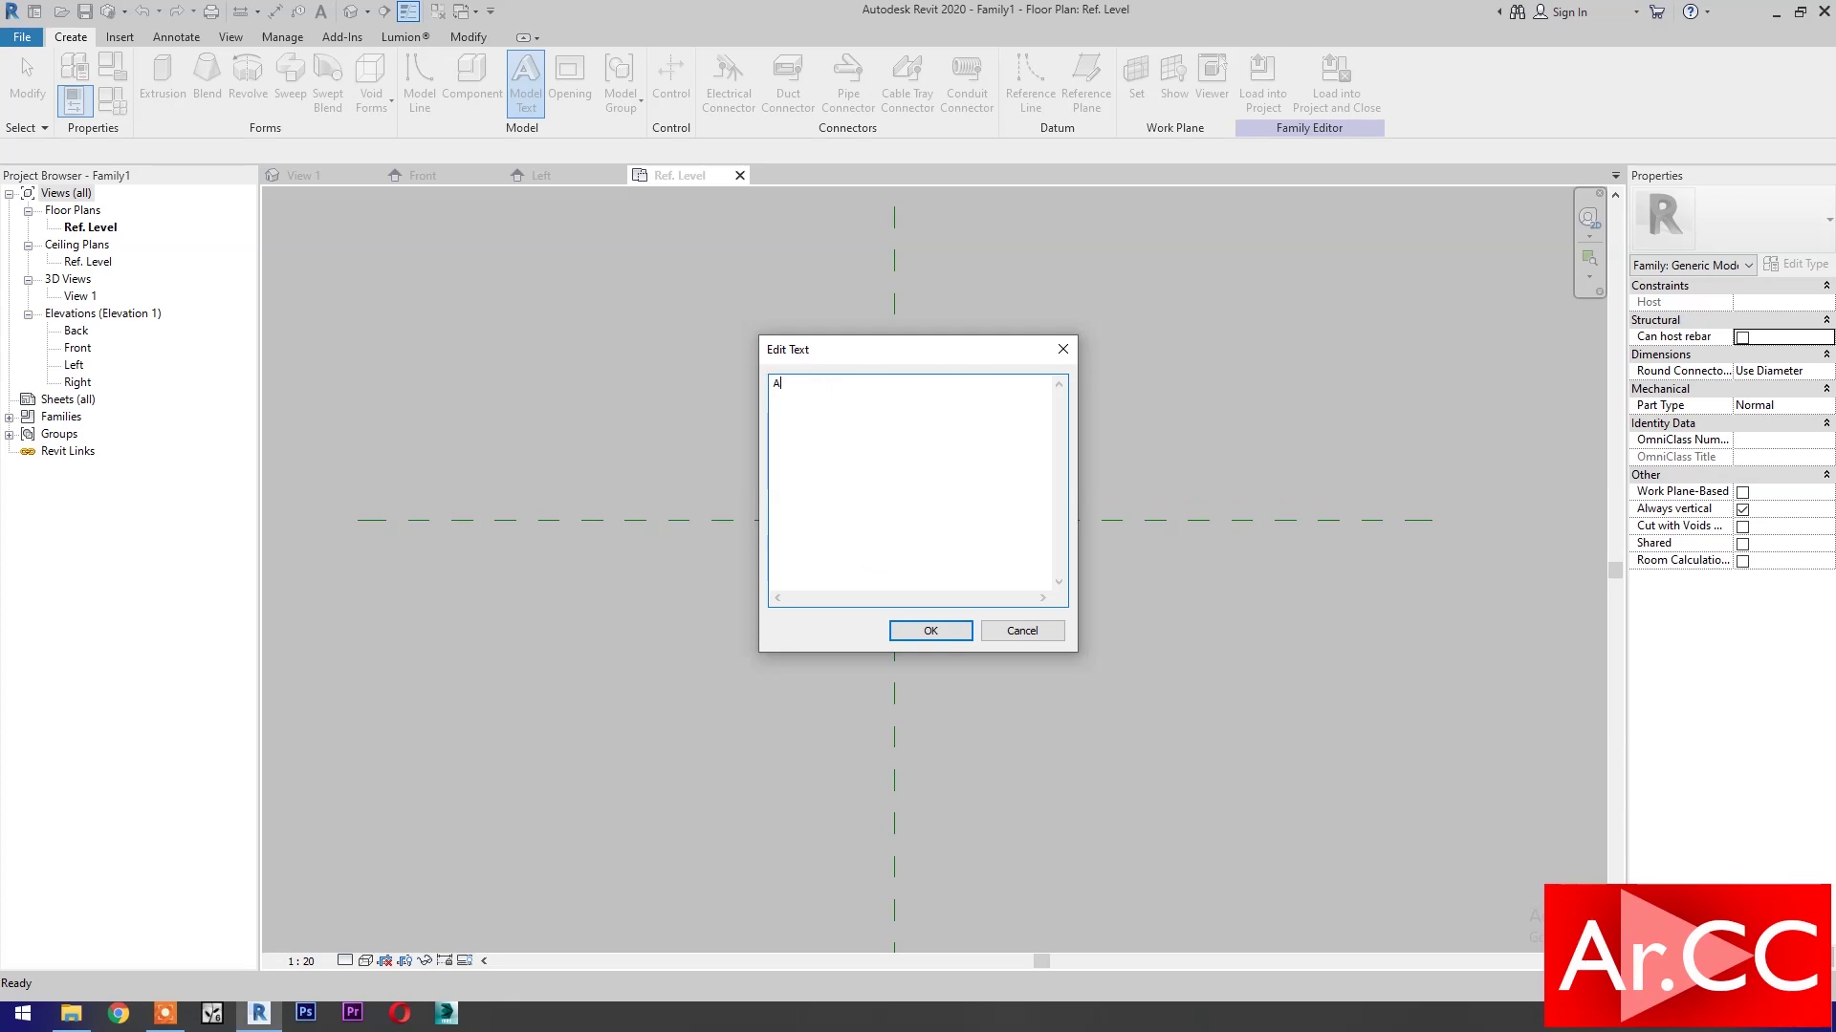
click(947, 634)
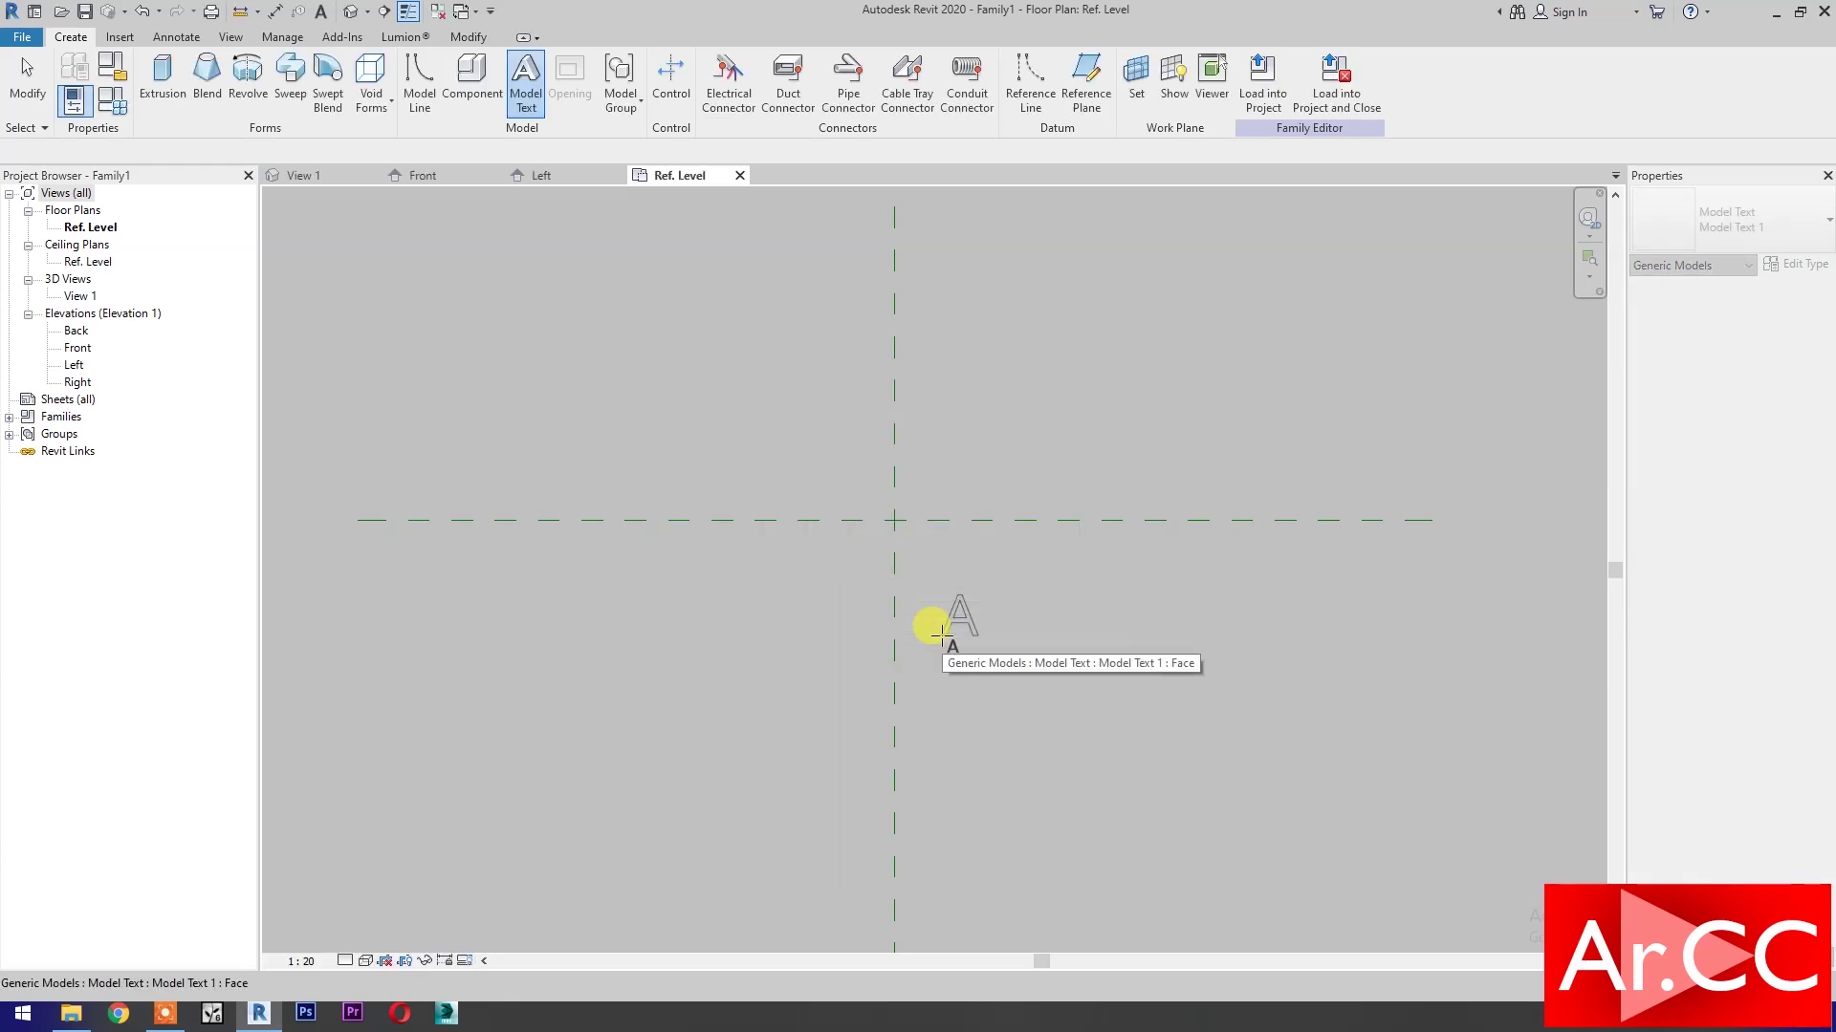
click(876, 537)
key(Escape)
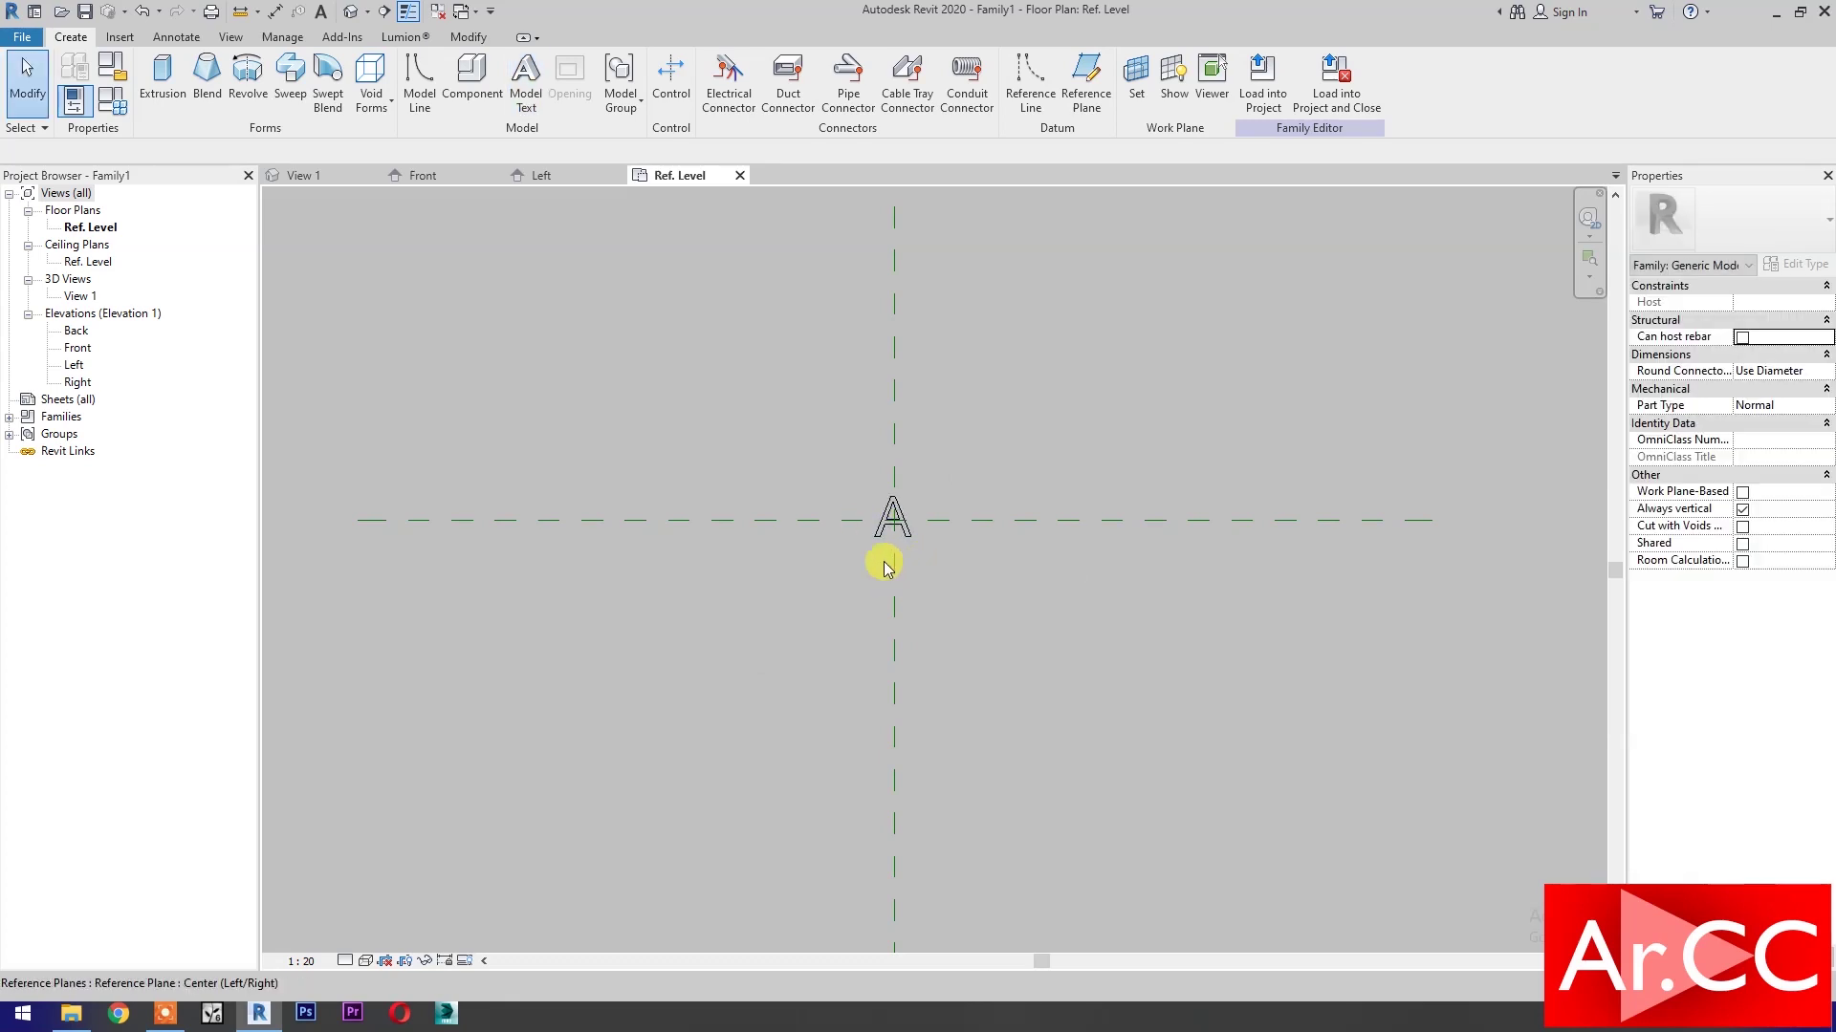
click(885, 545)
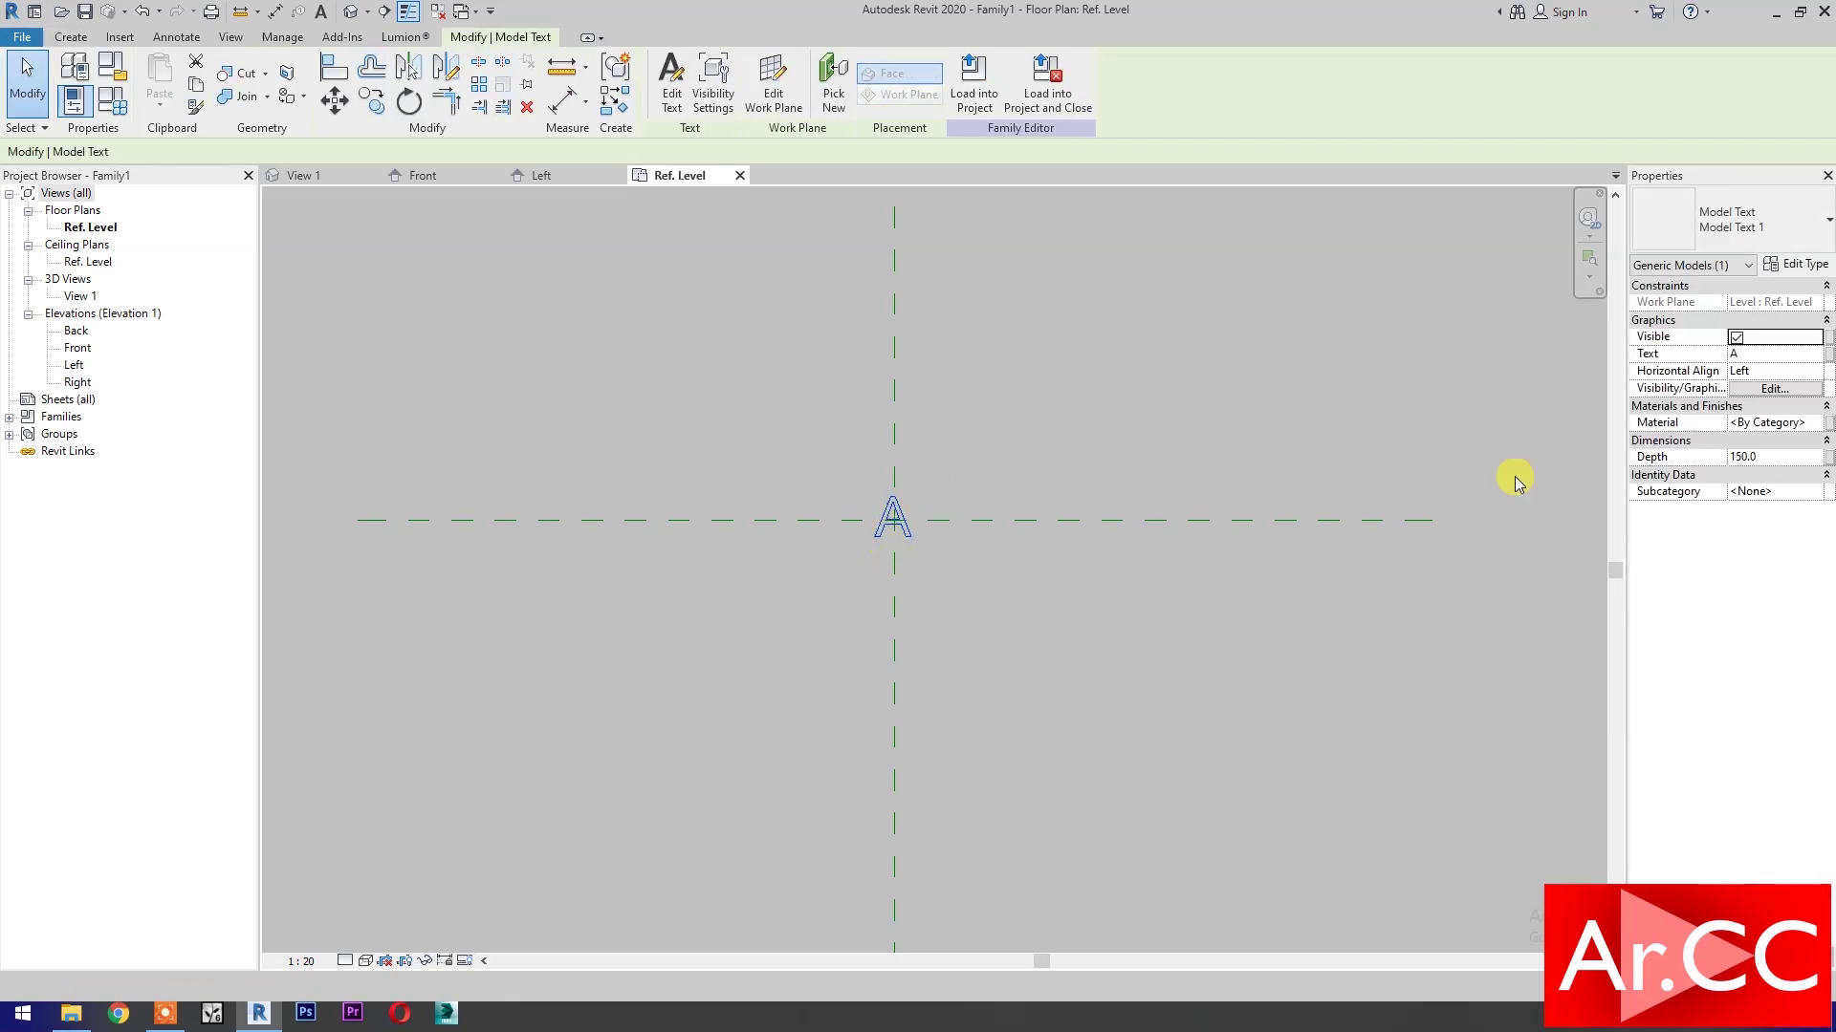
Set the letter A's horizontal alignment to Center.
click(1813, 375)
click(1746, 402)
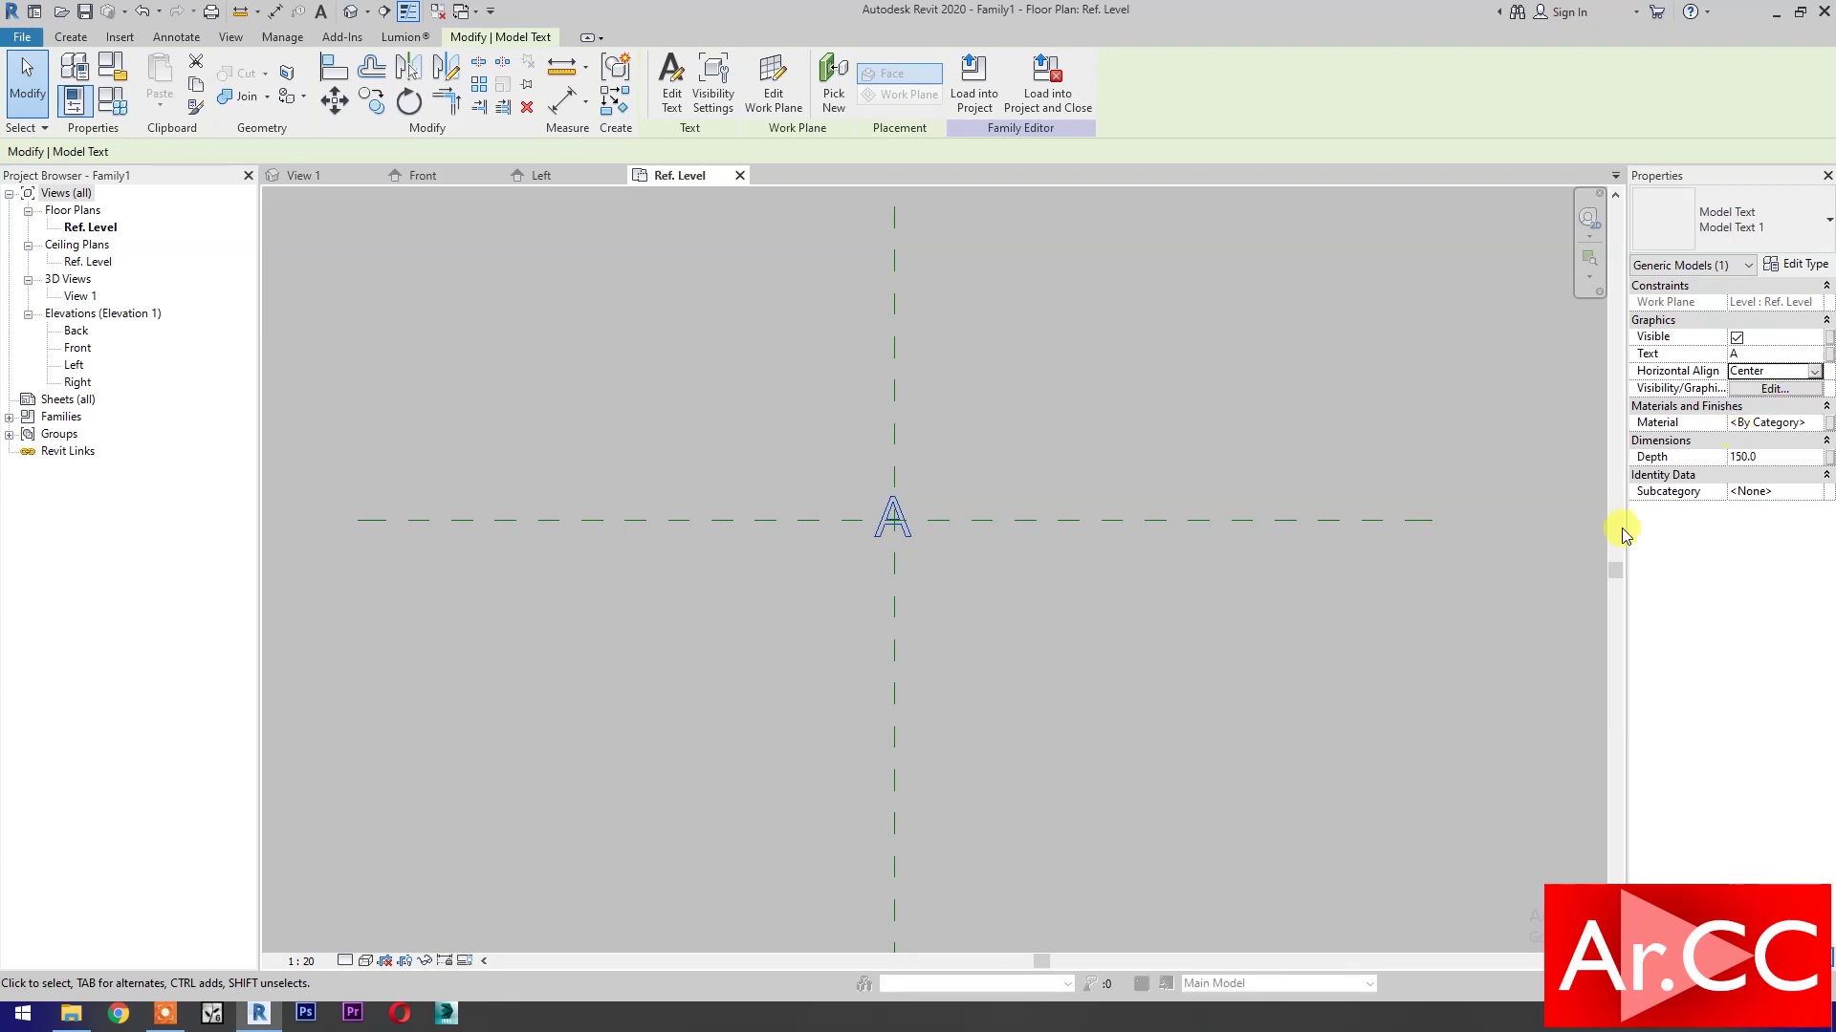
key(Escape)
click(898, 536)
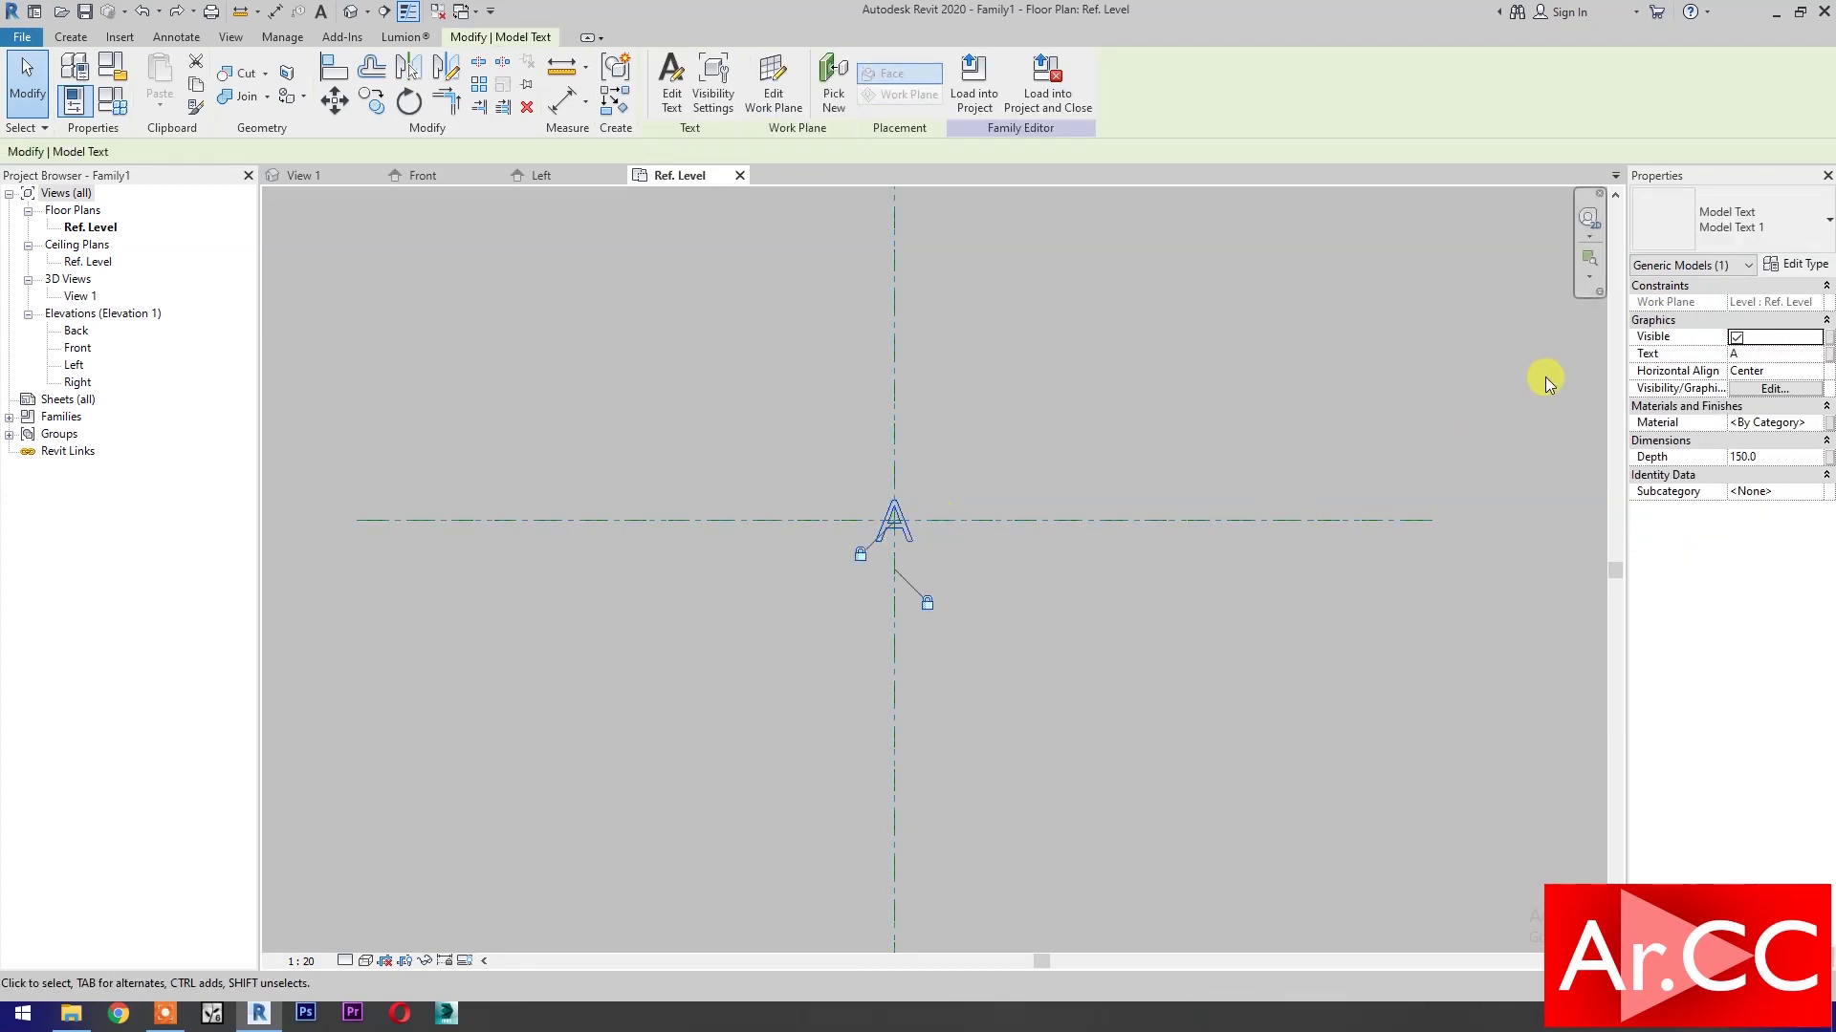
Link the model text content to a new type parameter named Style.
click(1828, 356)
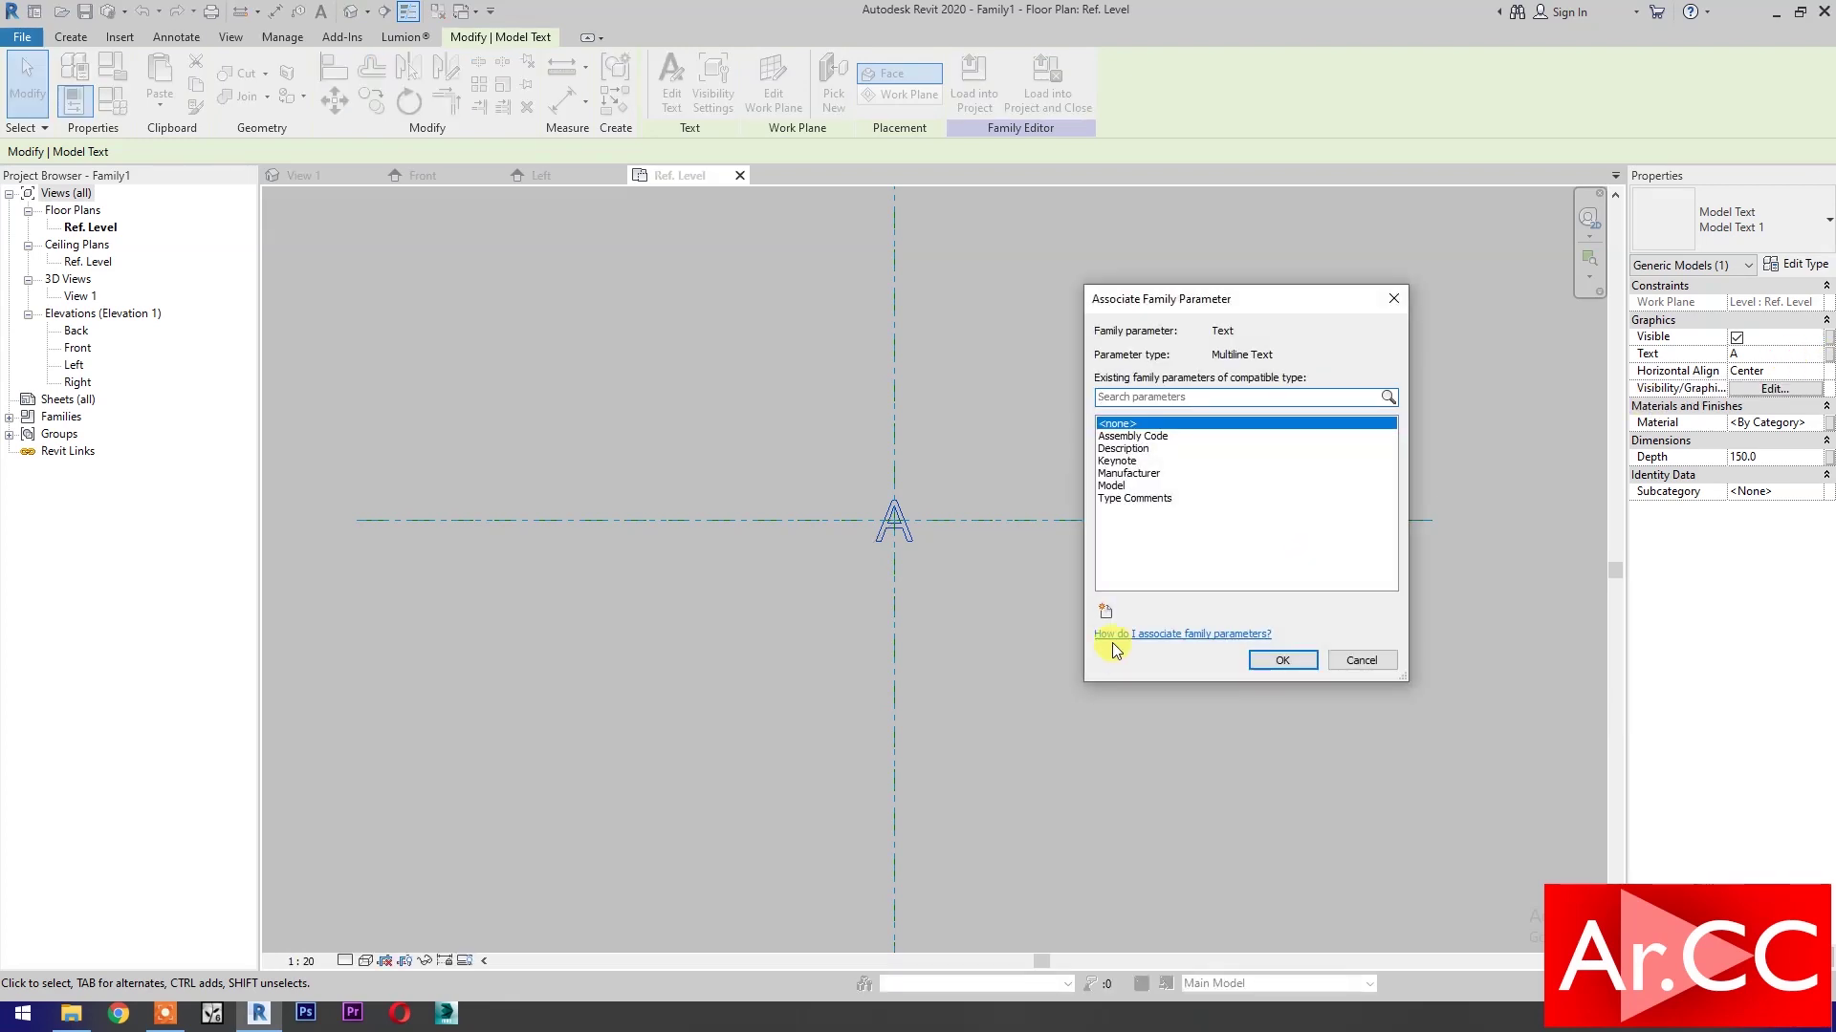
click(1106, 612)
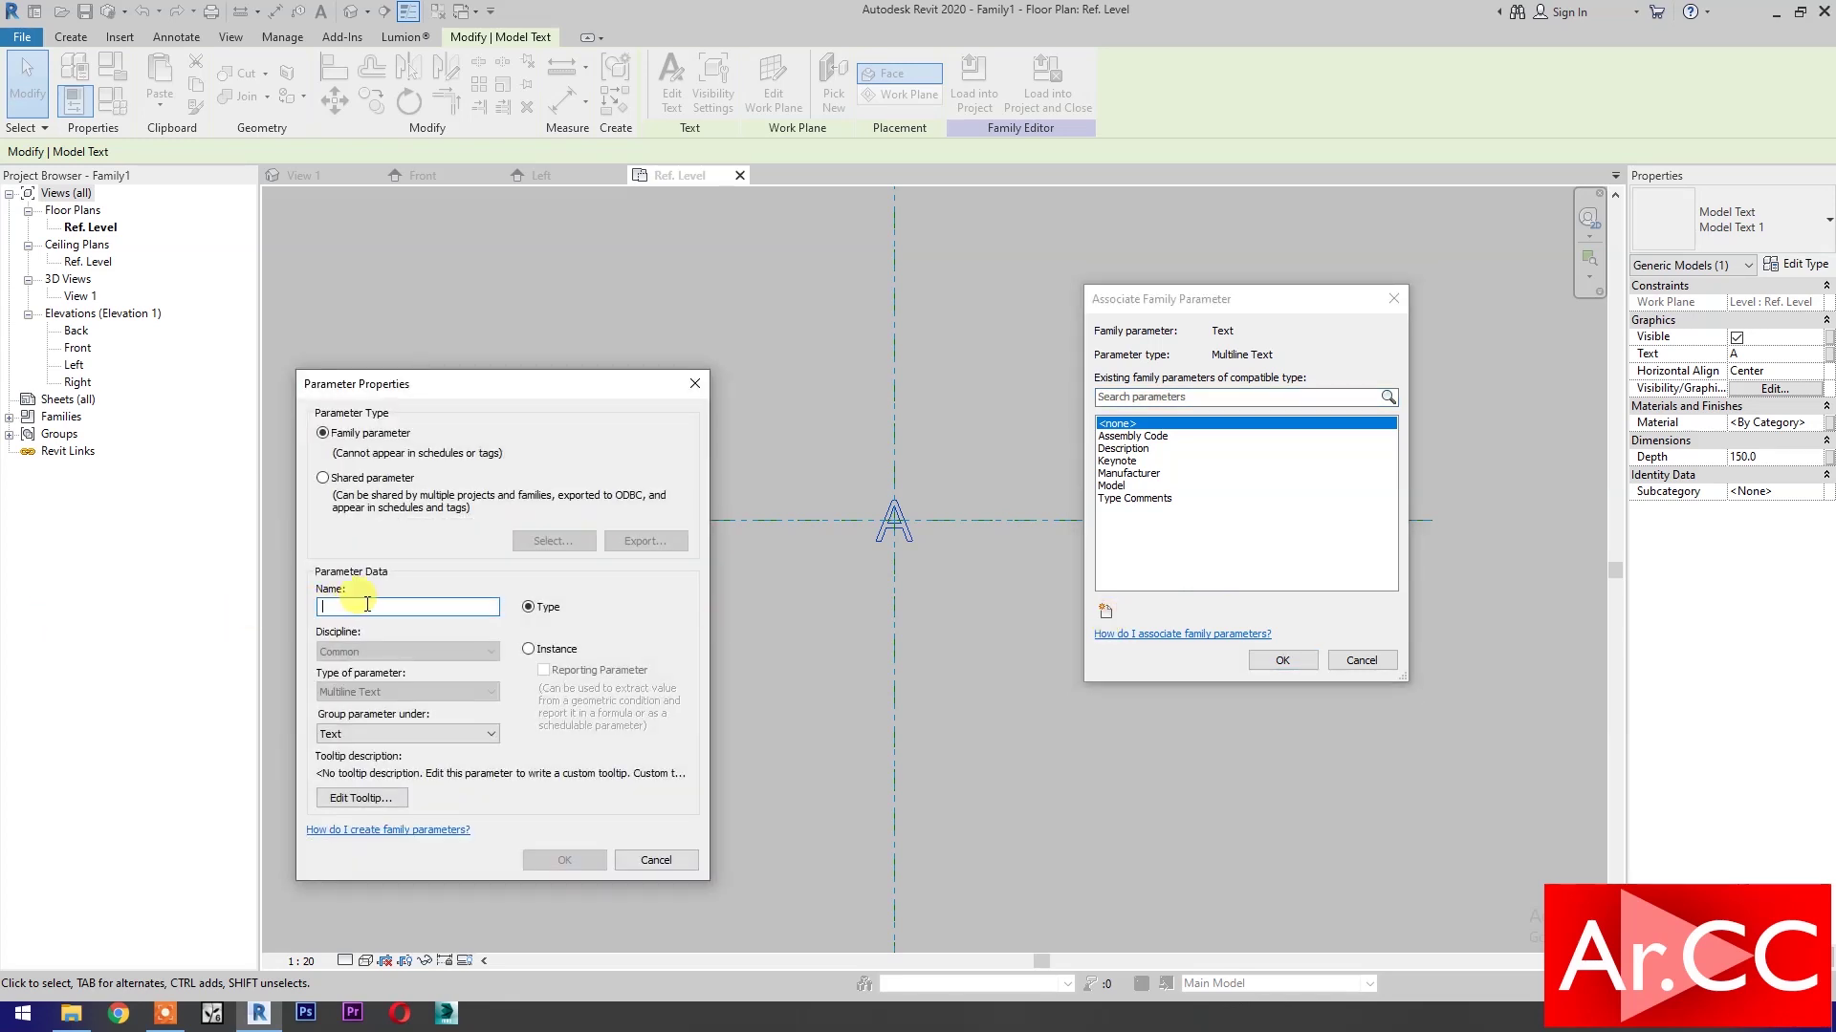
text(Style)
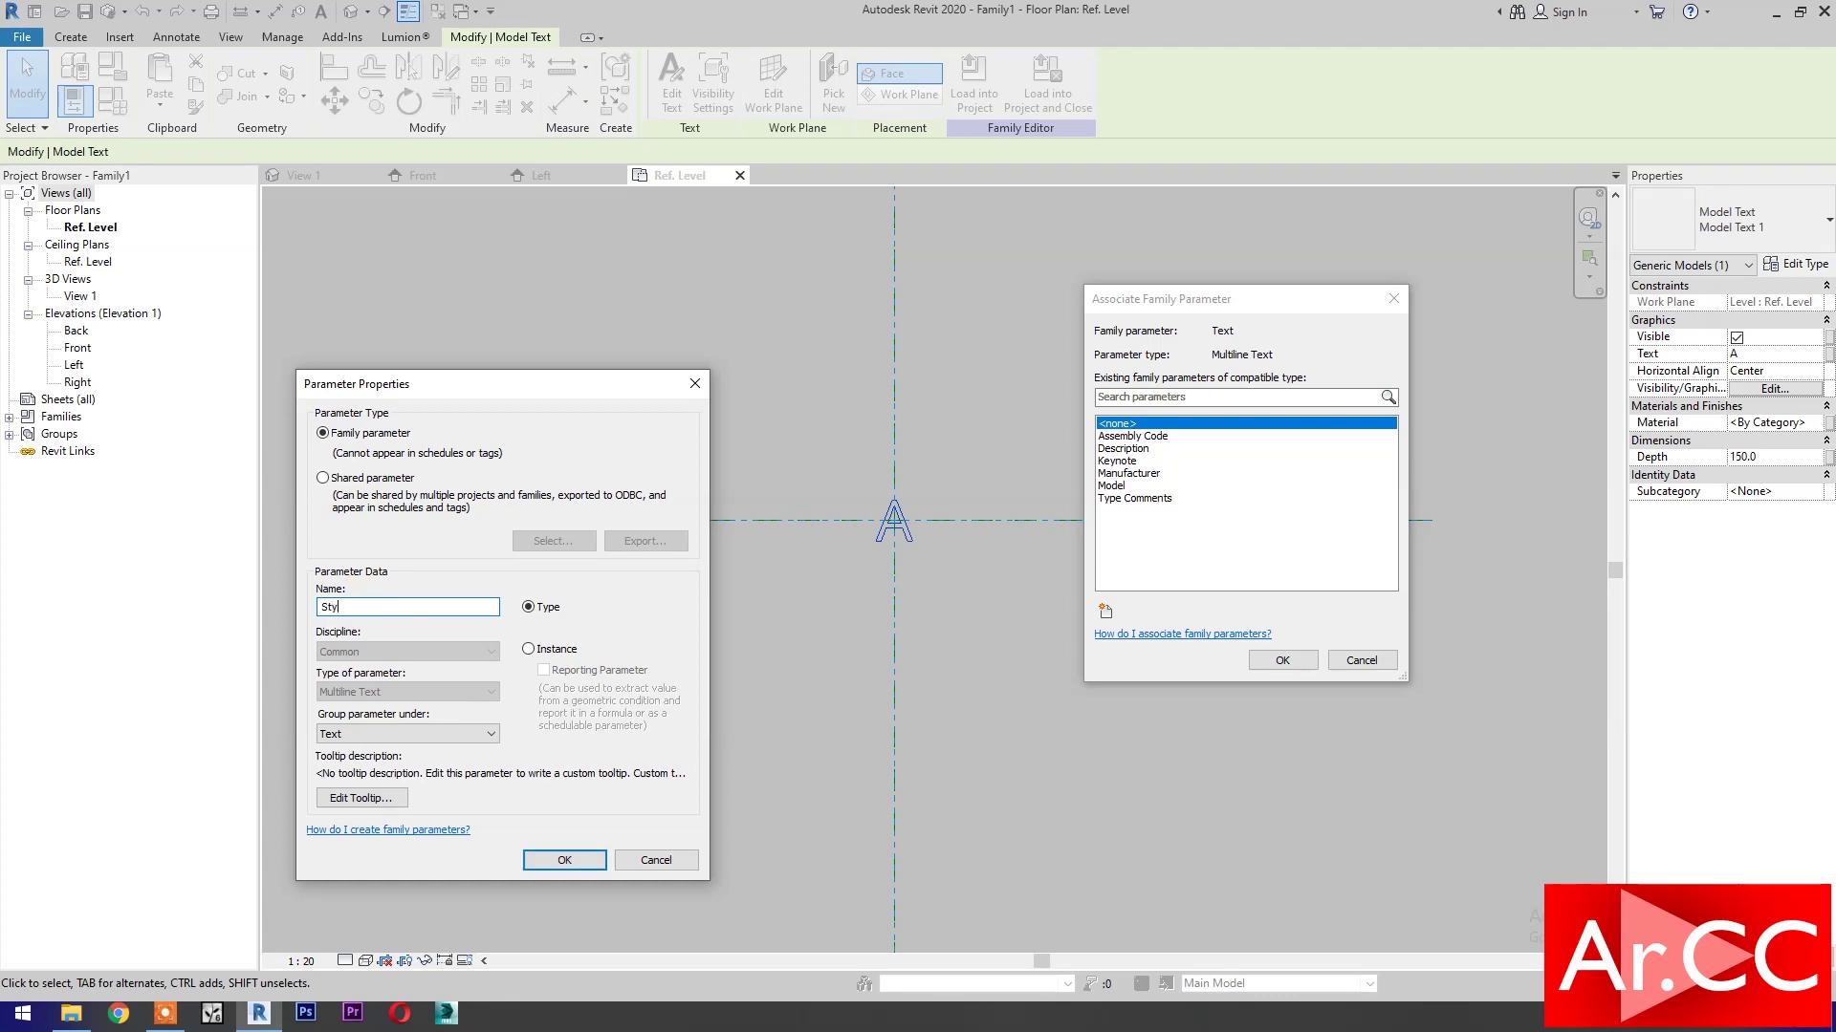
click(566, 860)
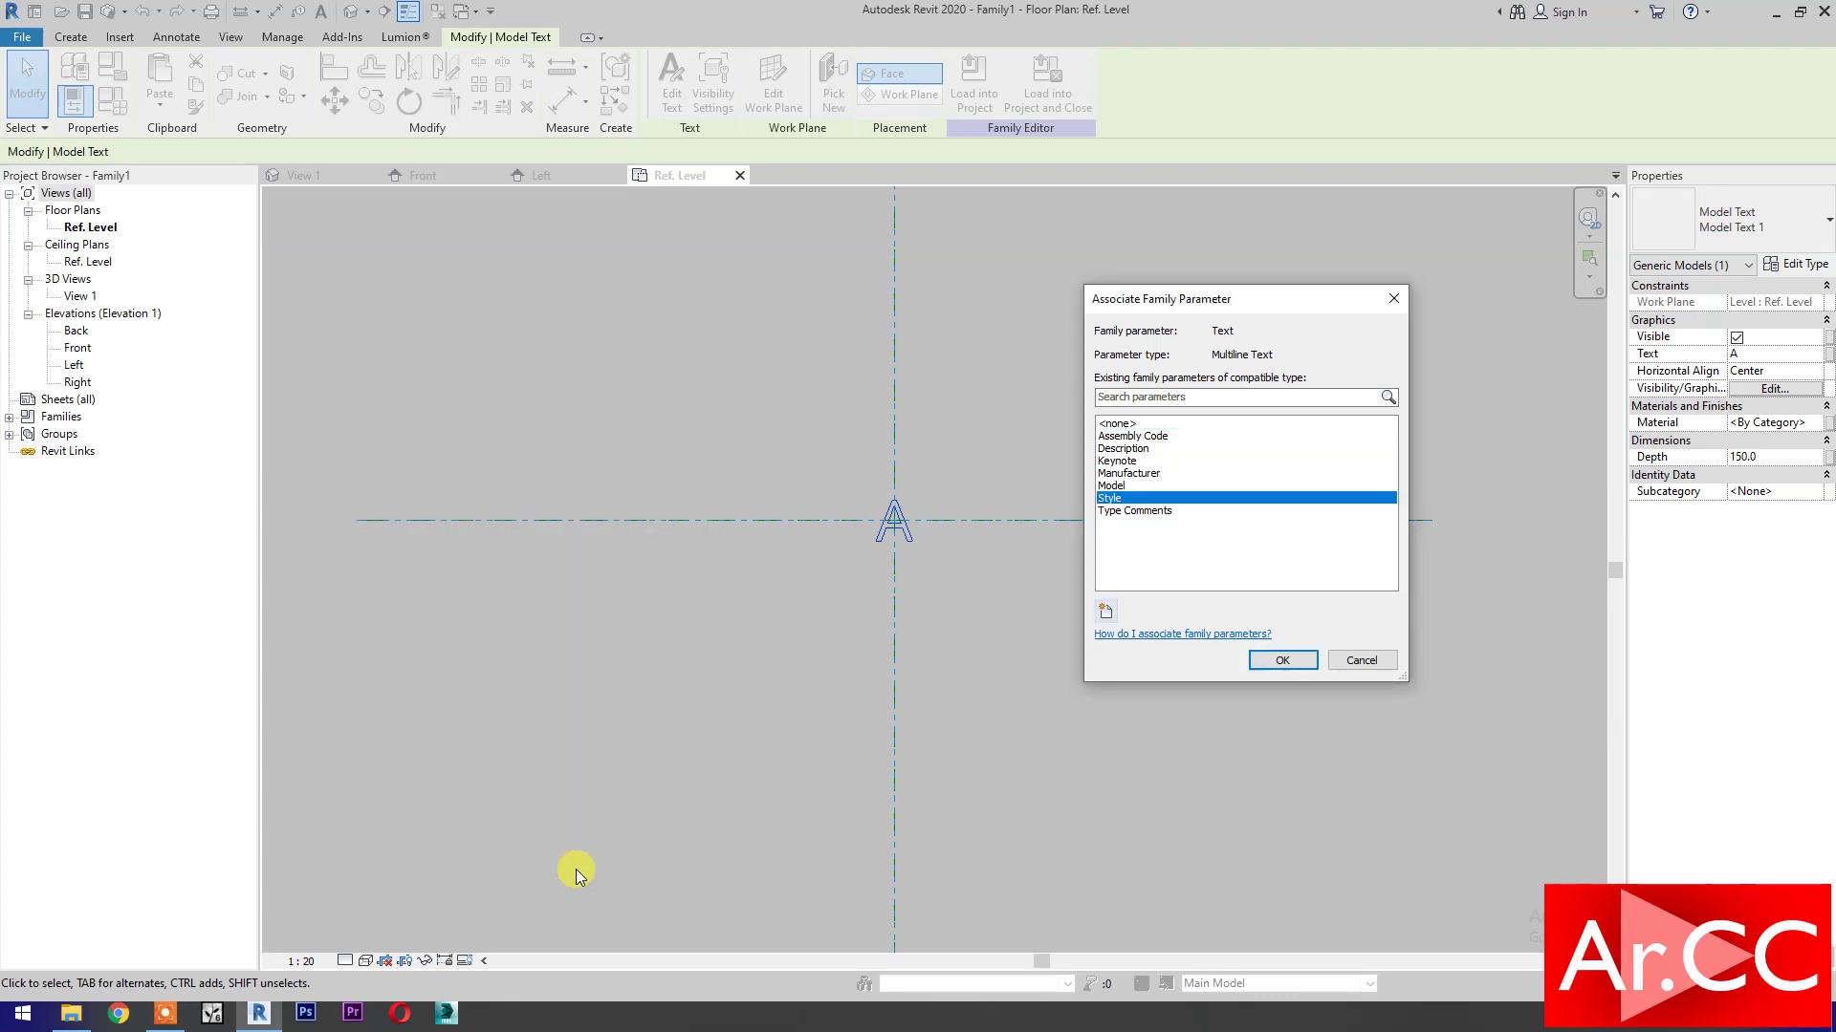
click(1275, 662)
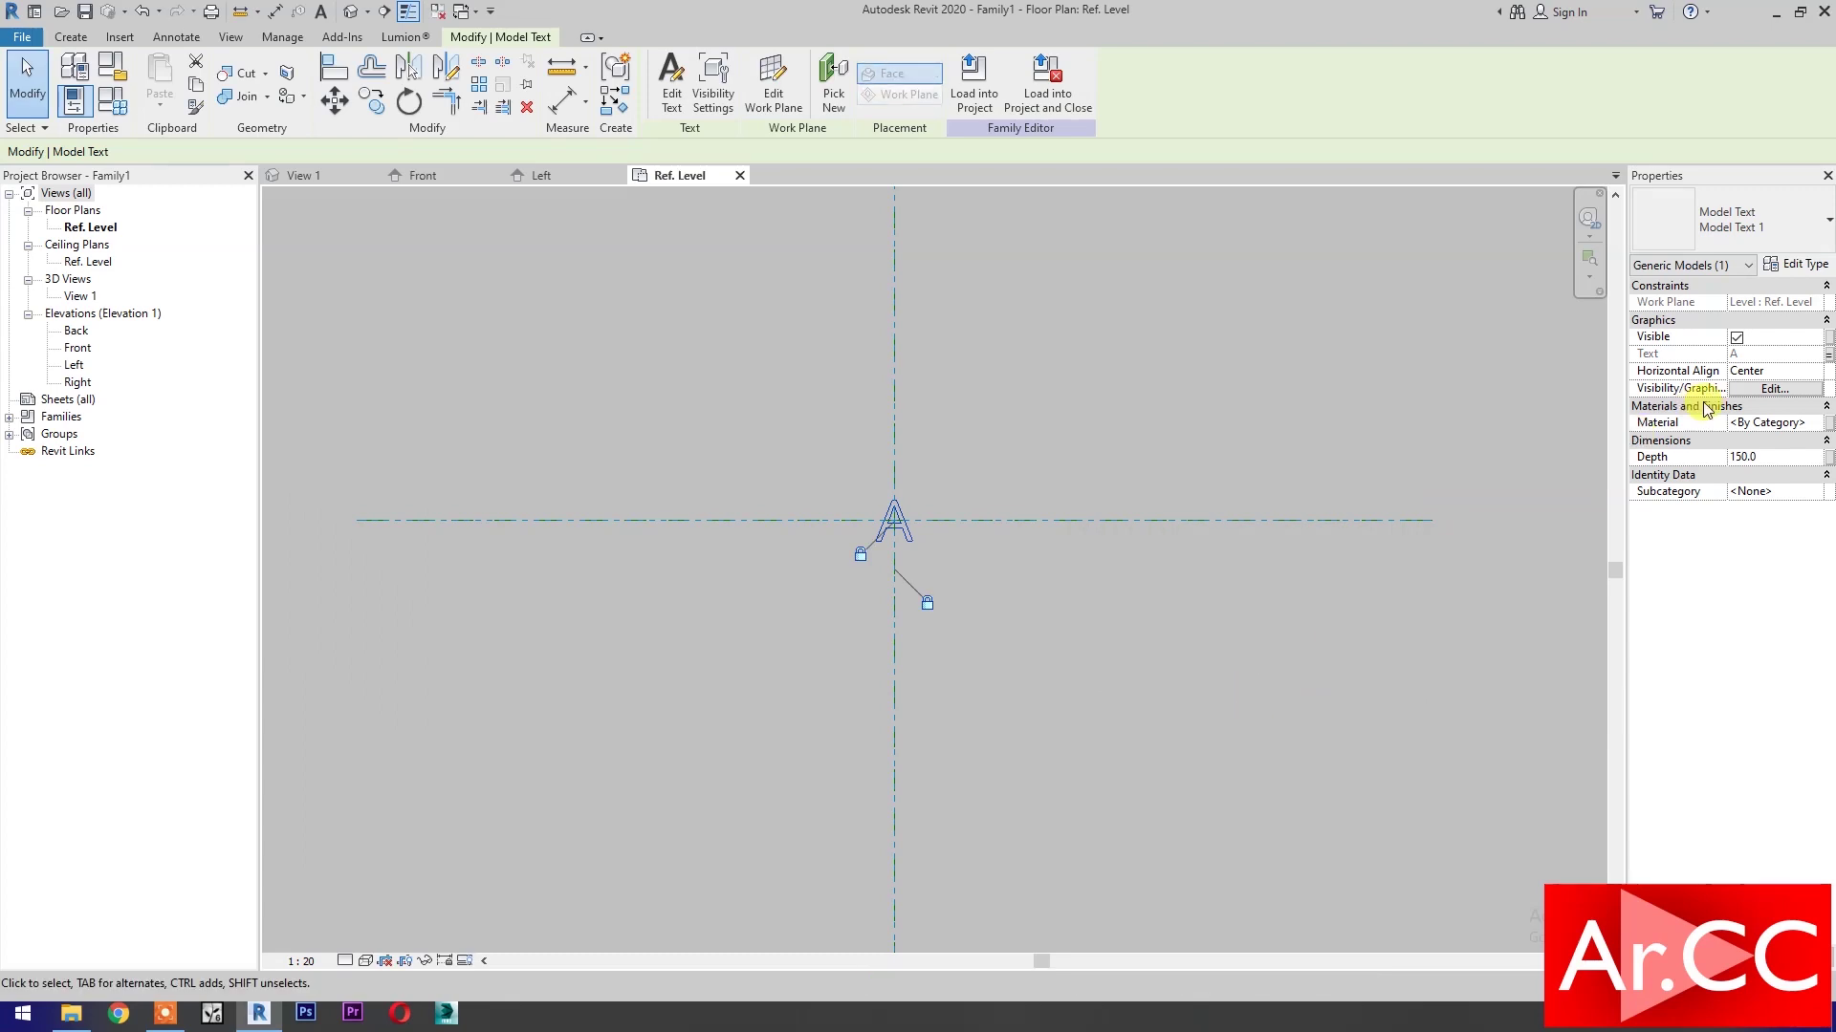
click(1827, 427)
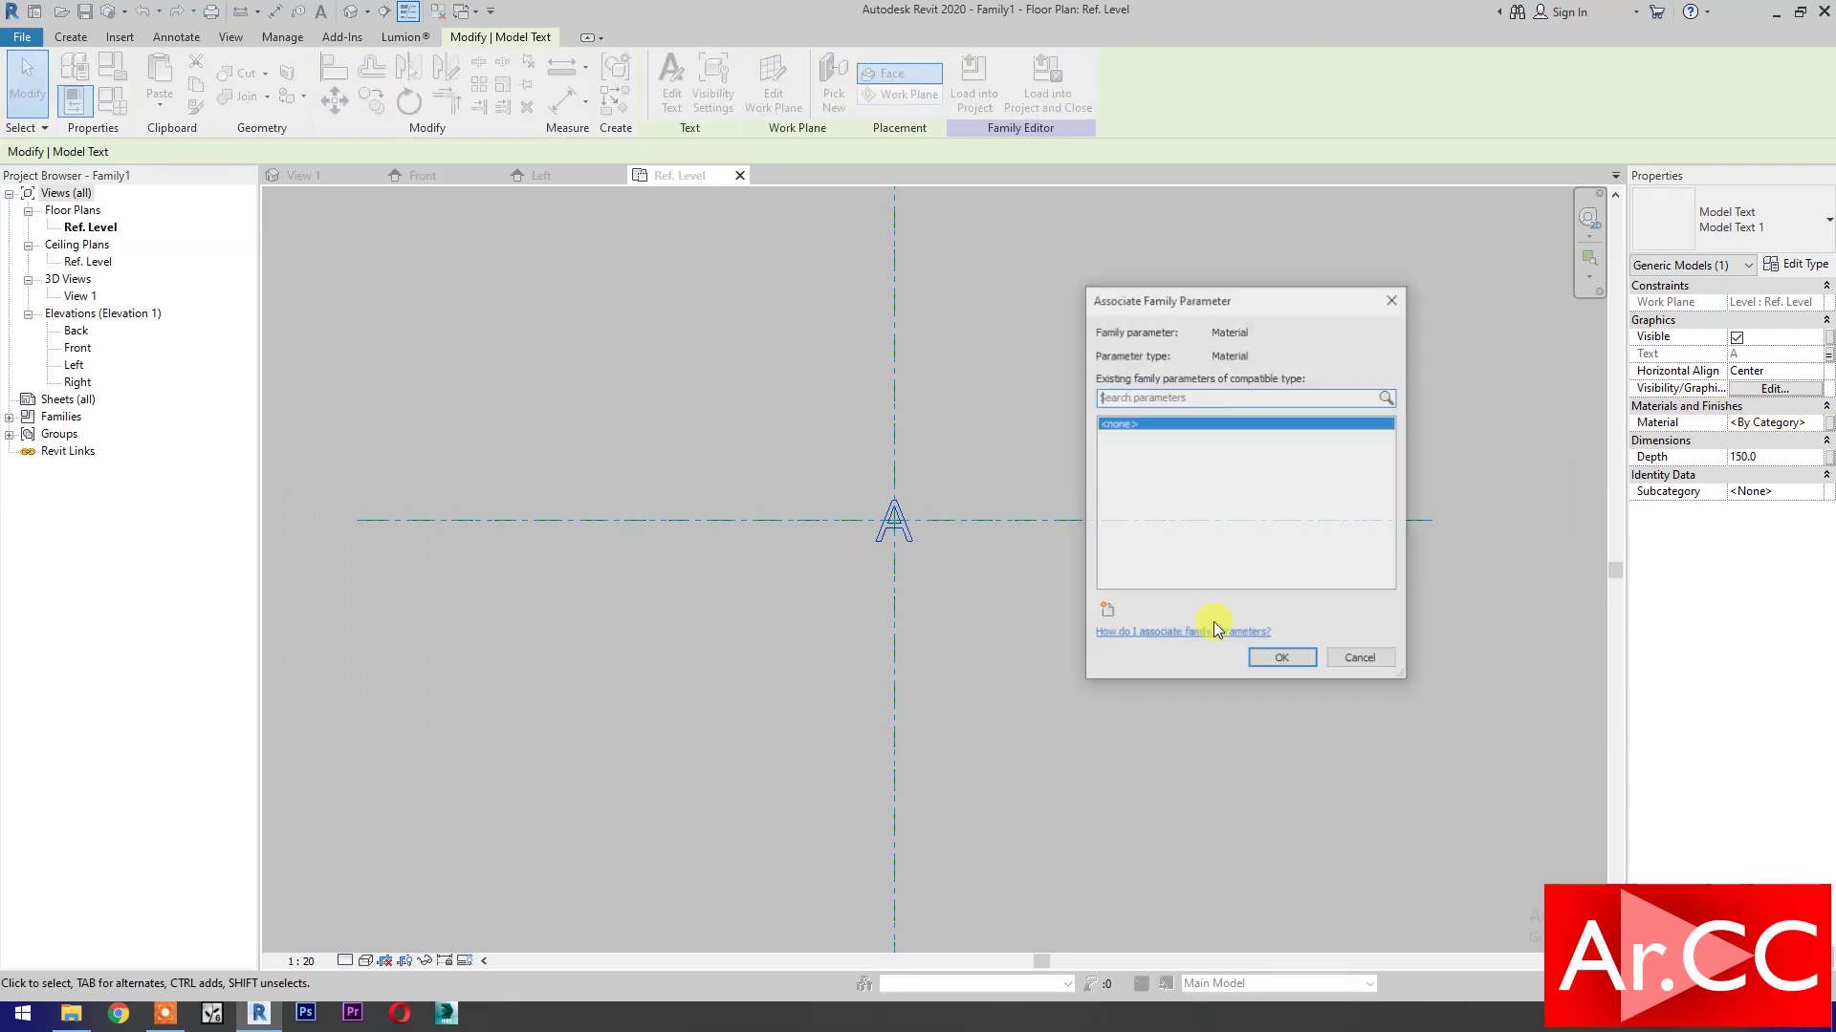
Link the letter's material to a new Finish type parameter.
click(1106, 614)
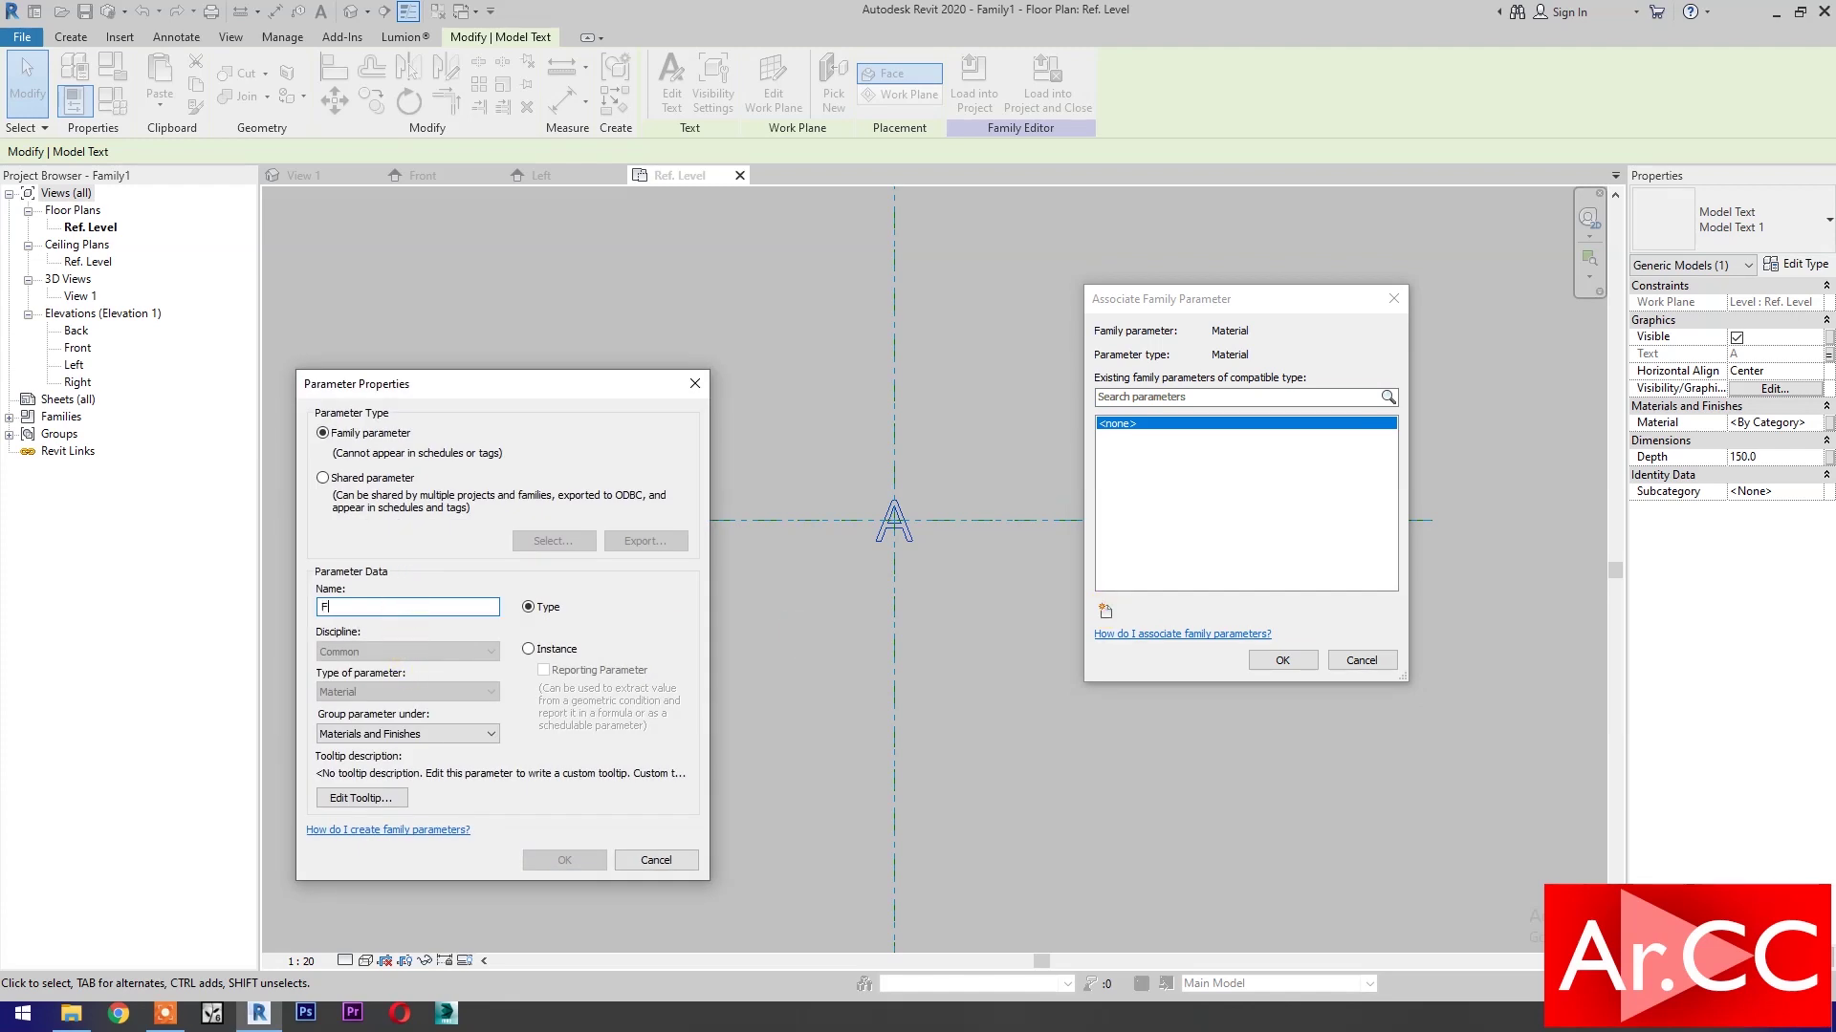
text(Finish)
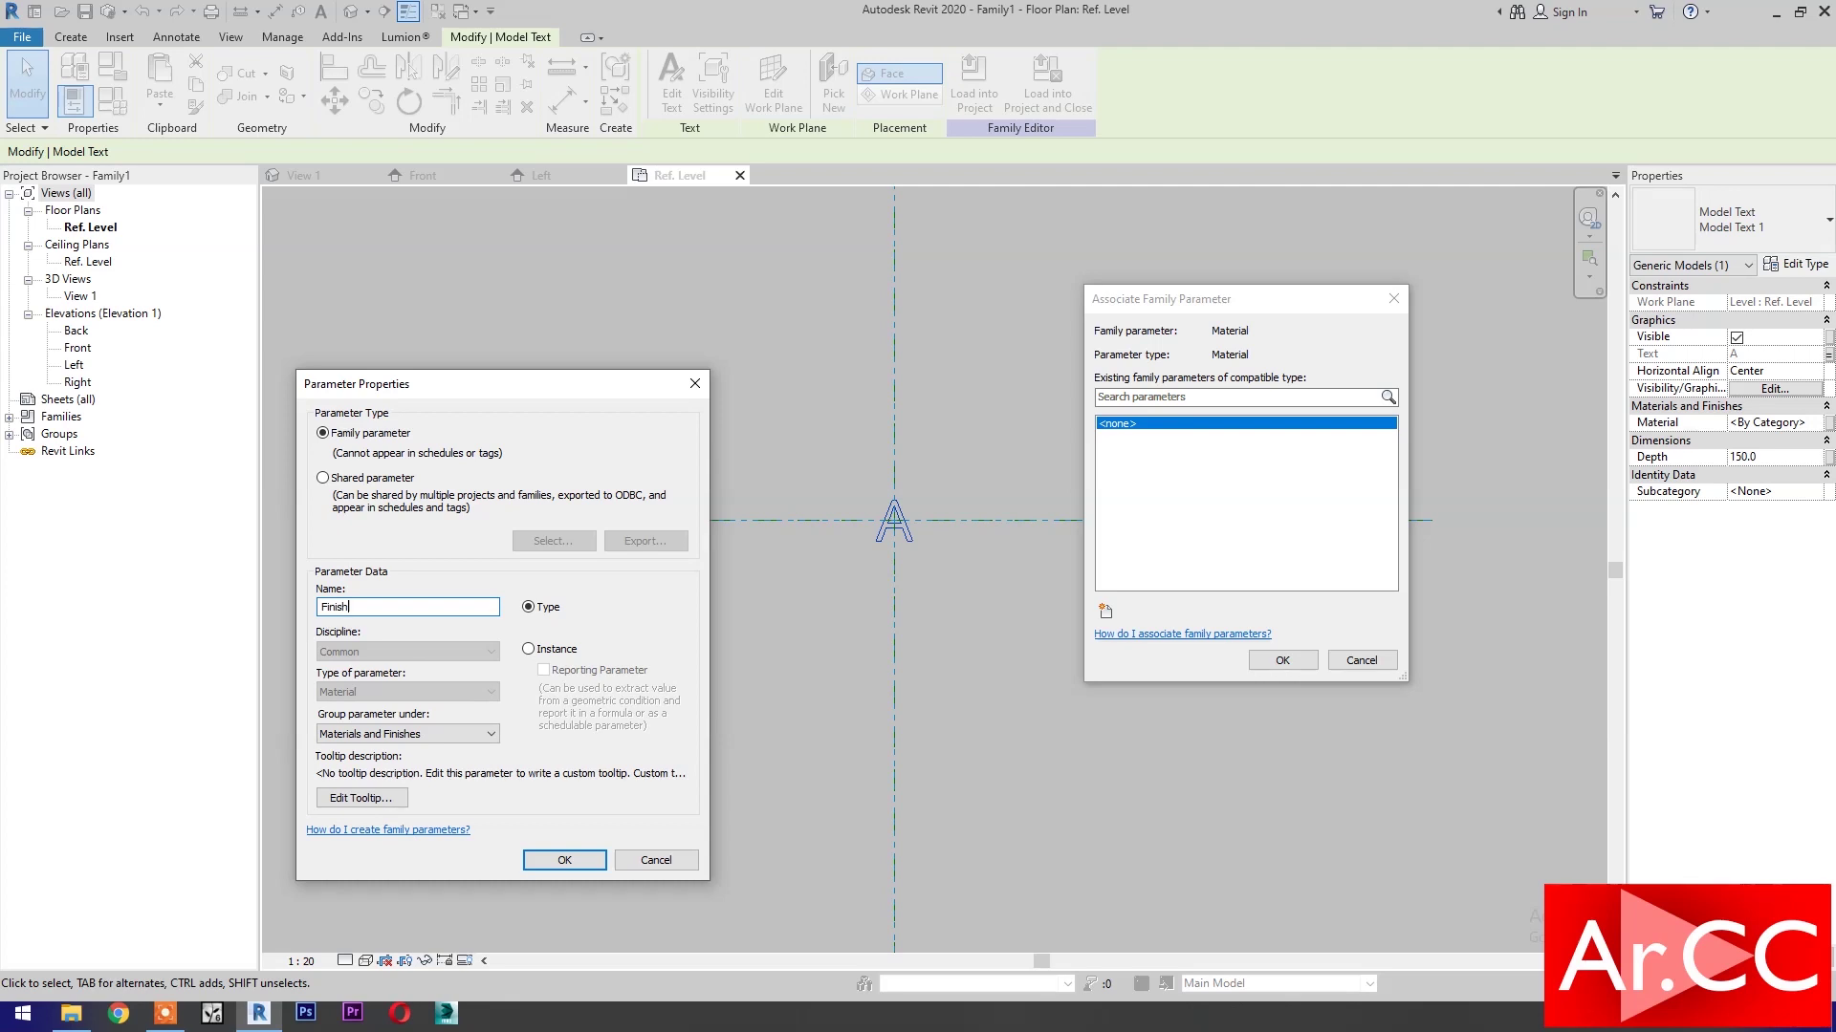
click(531, 859)
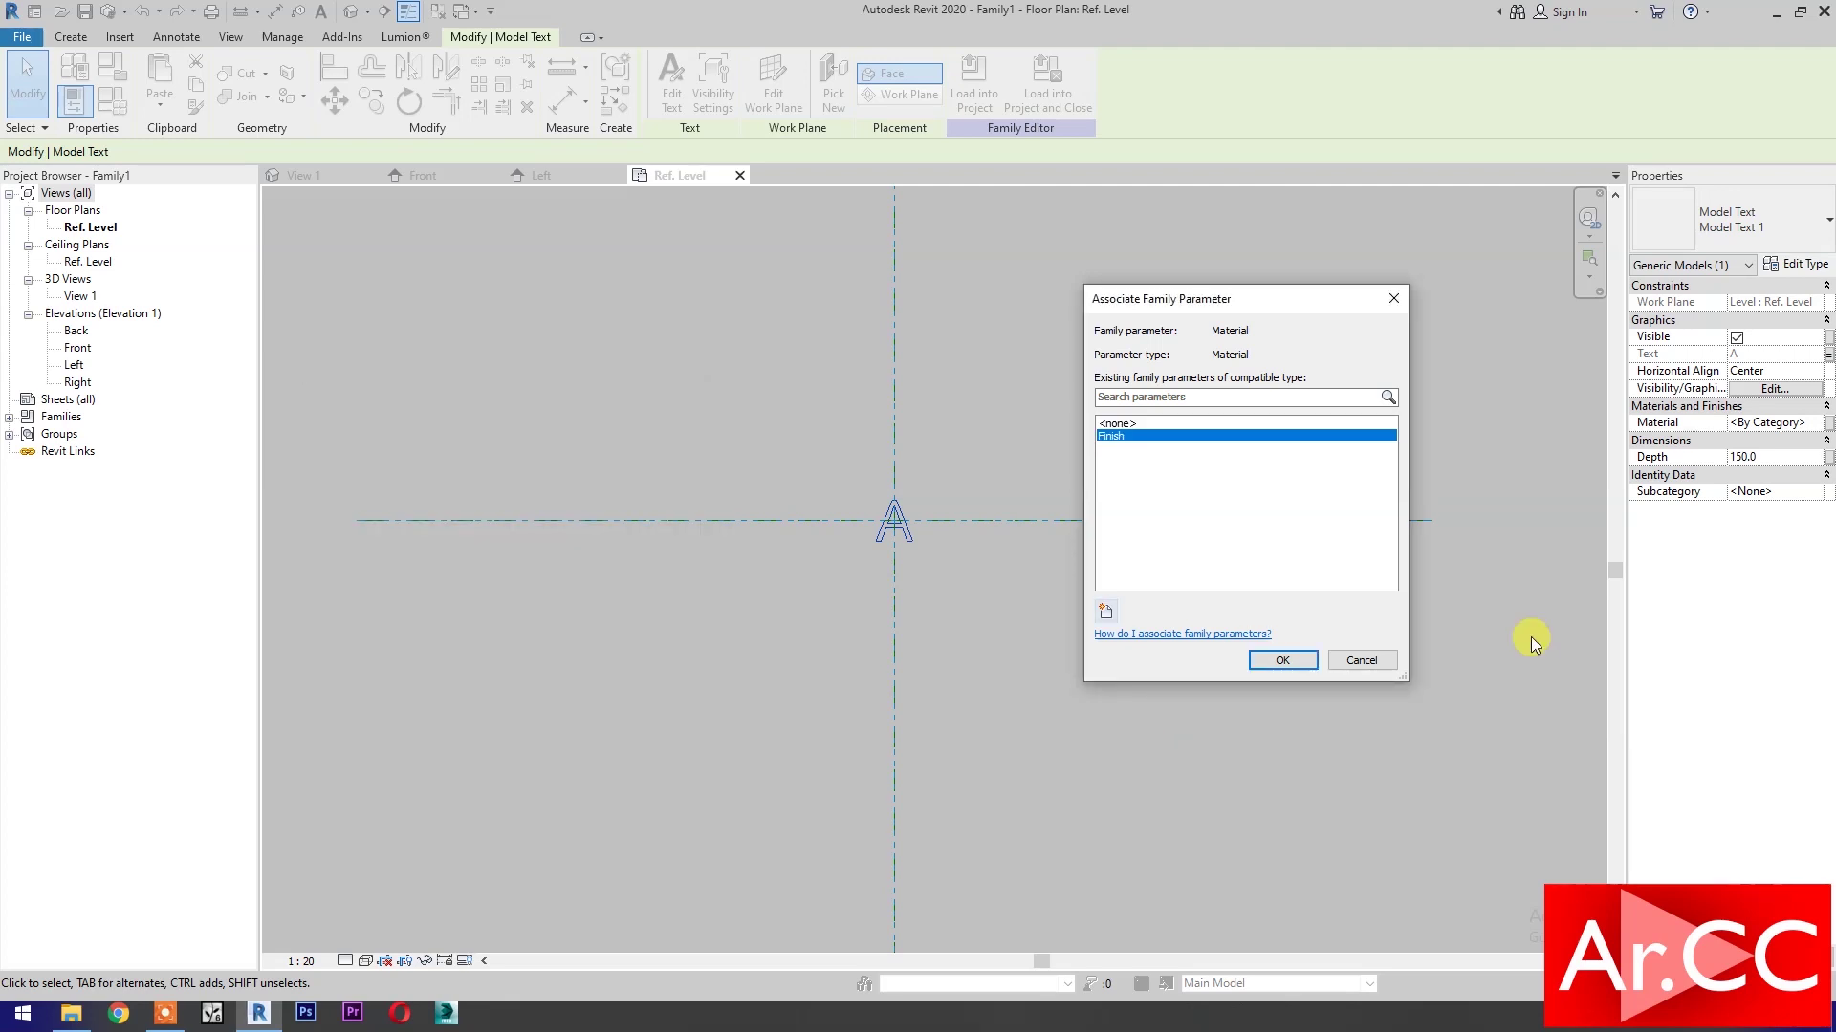
click(1282, 659)
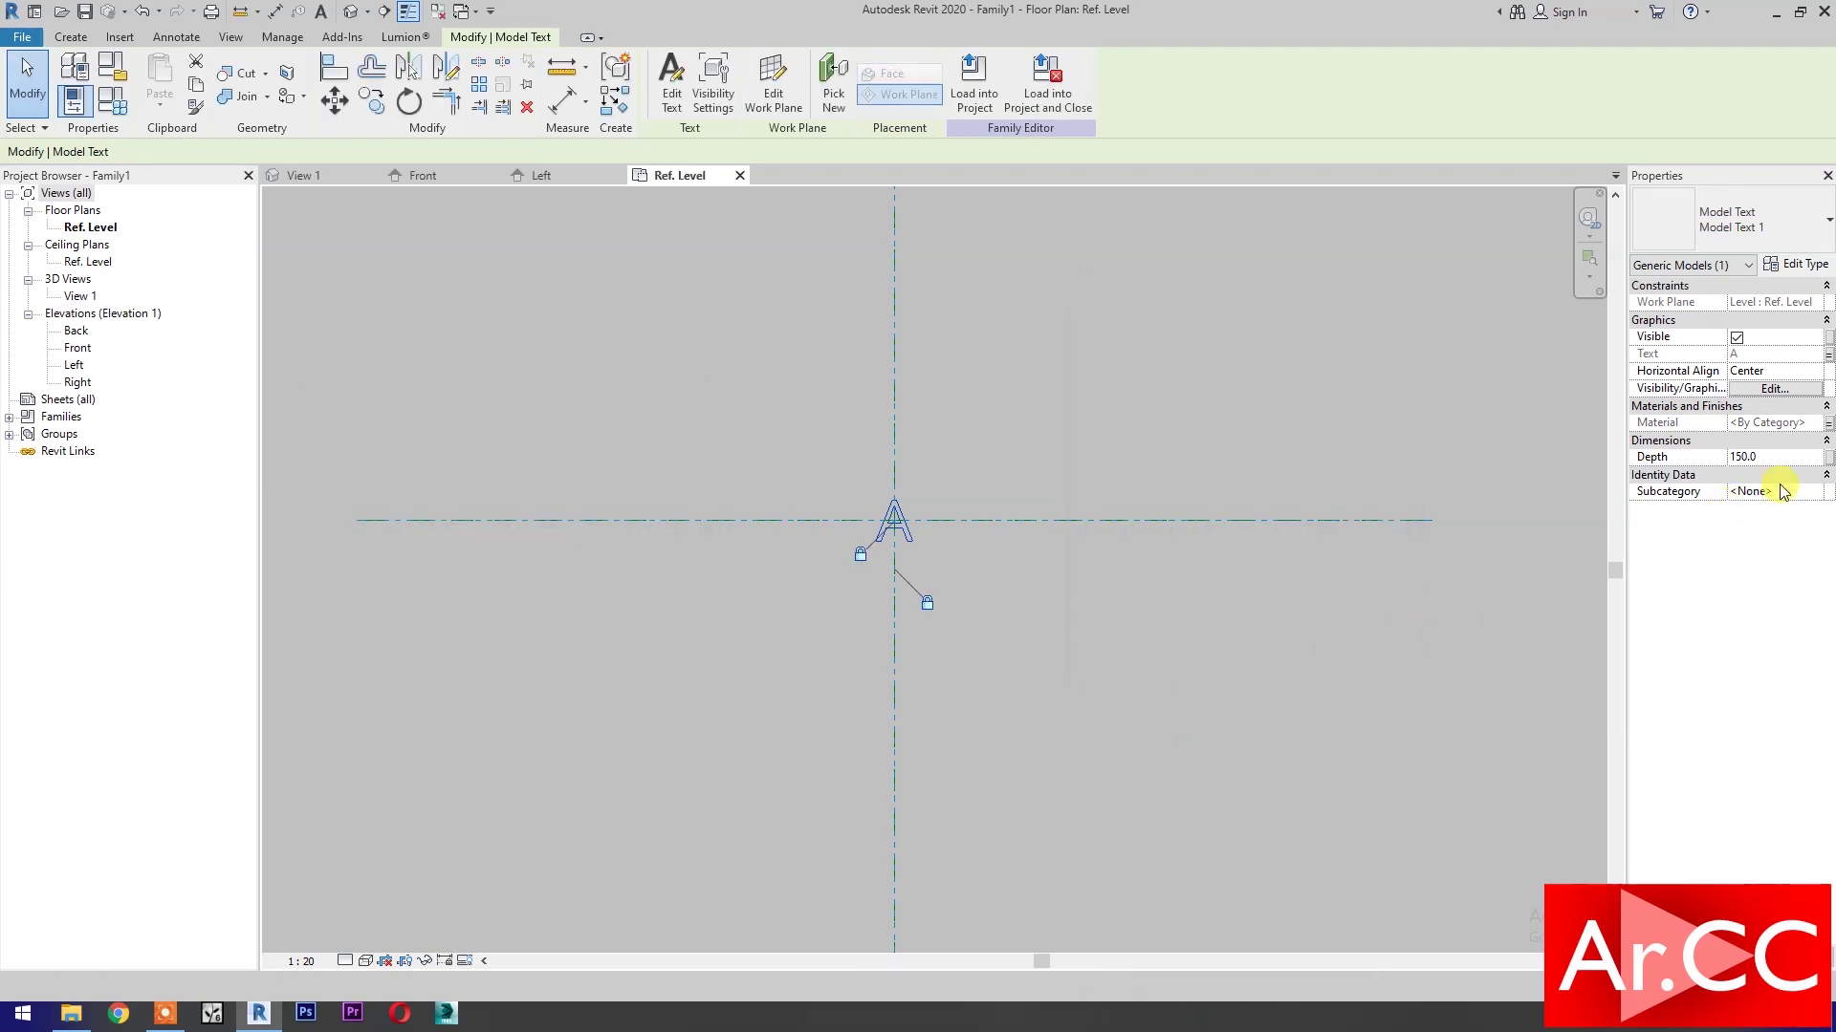
Drive the text depth with a new Thickness length parameter.
click(1828, 463)
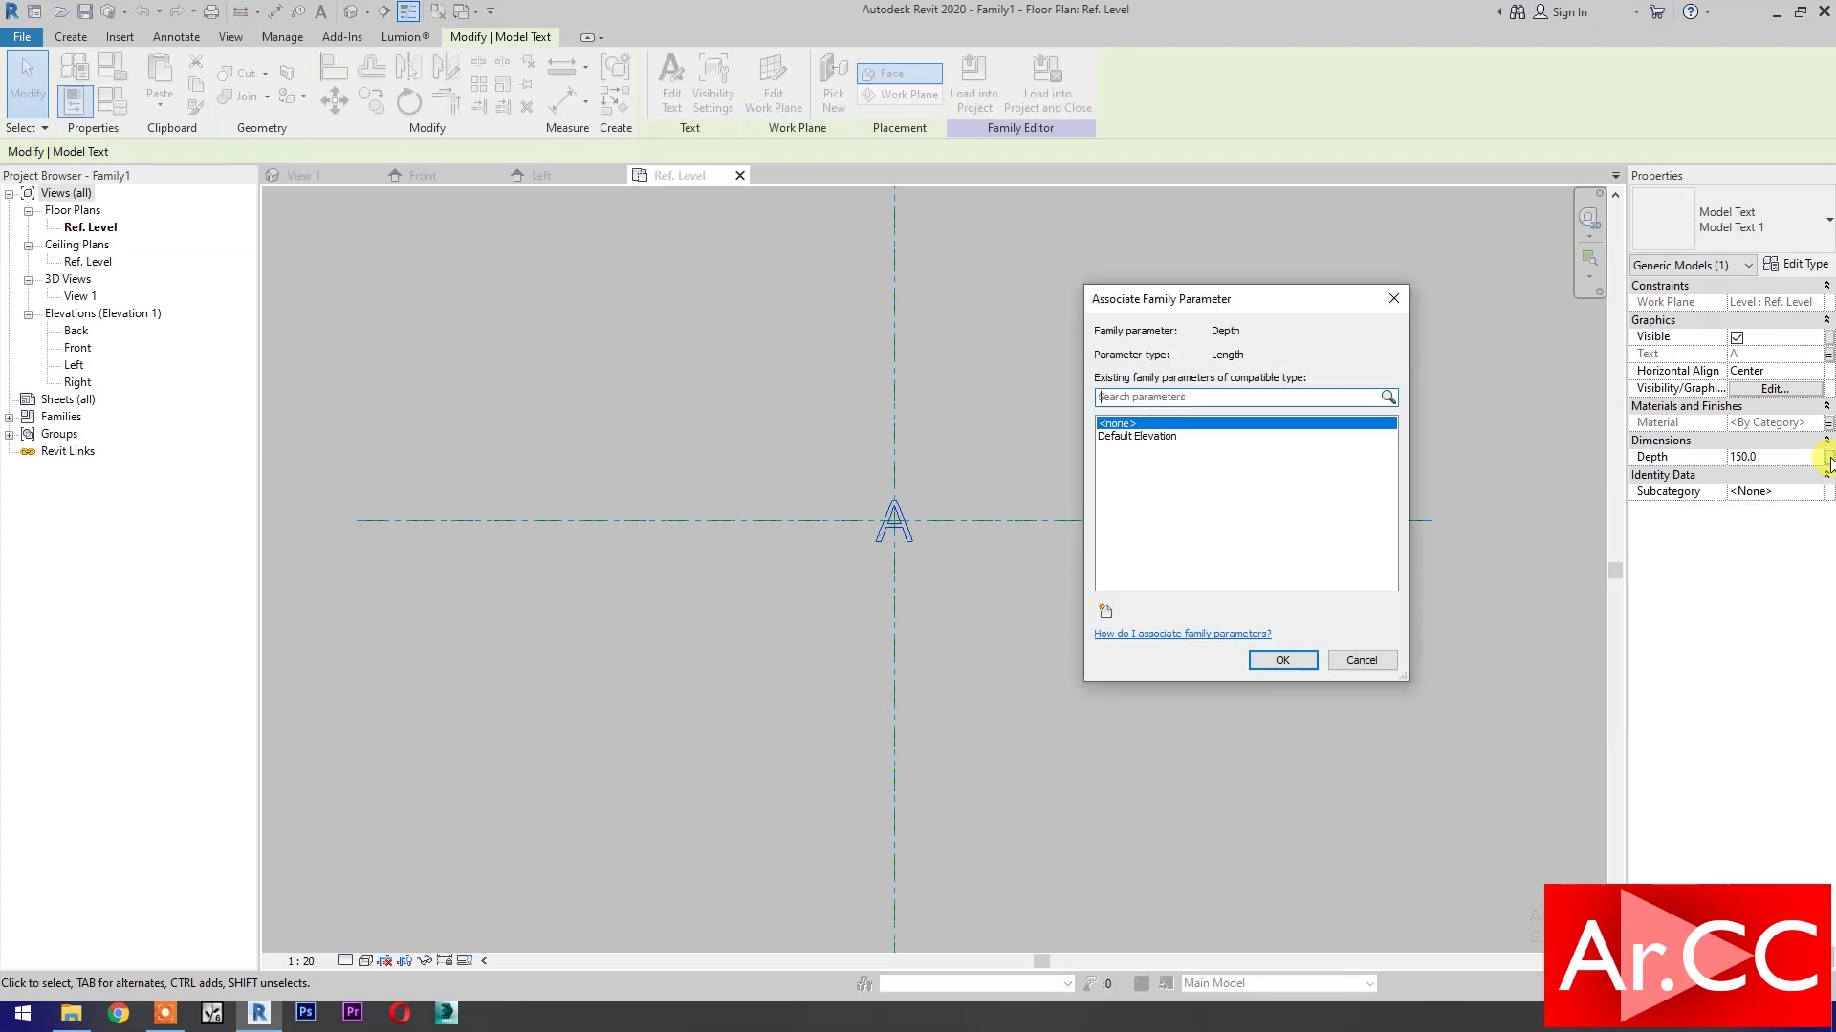
click(1106, 611)
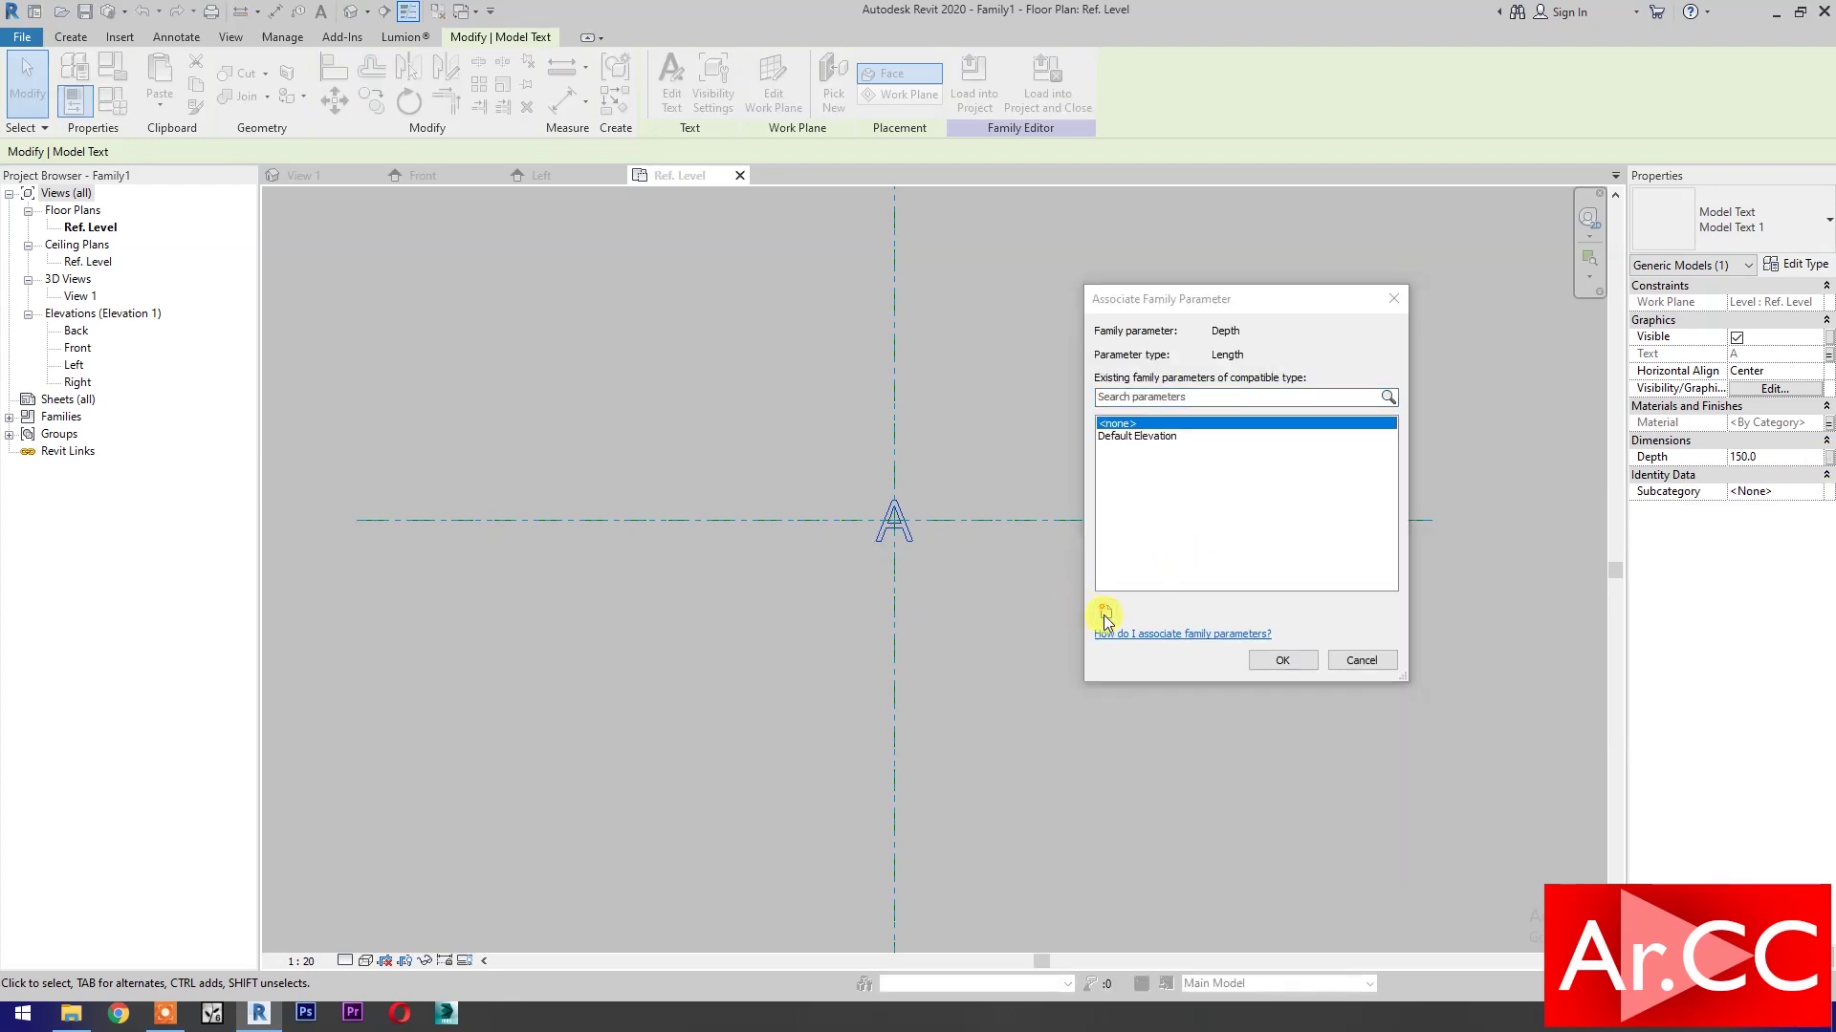
text(Thickness)
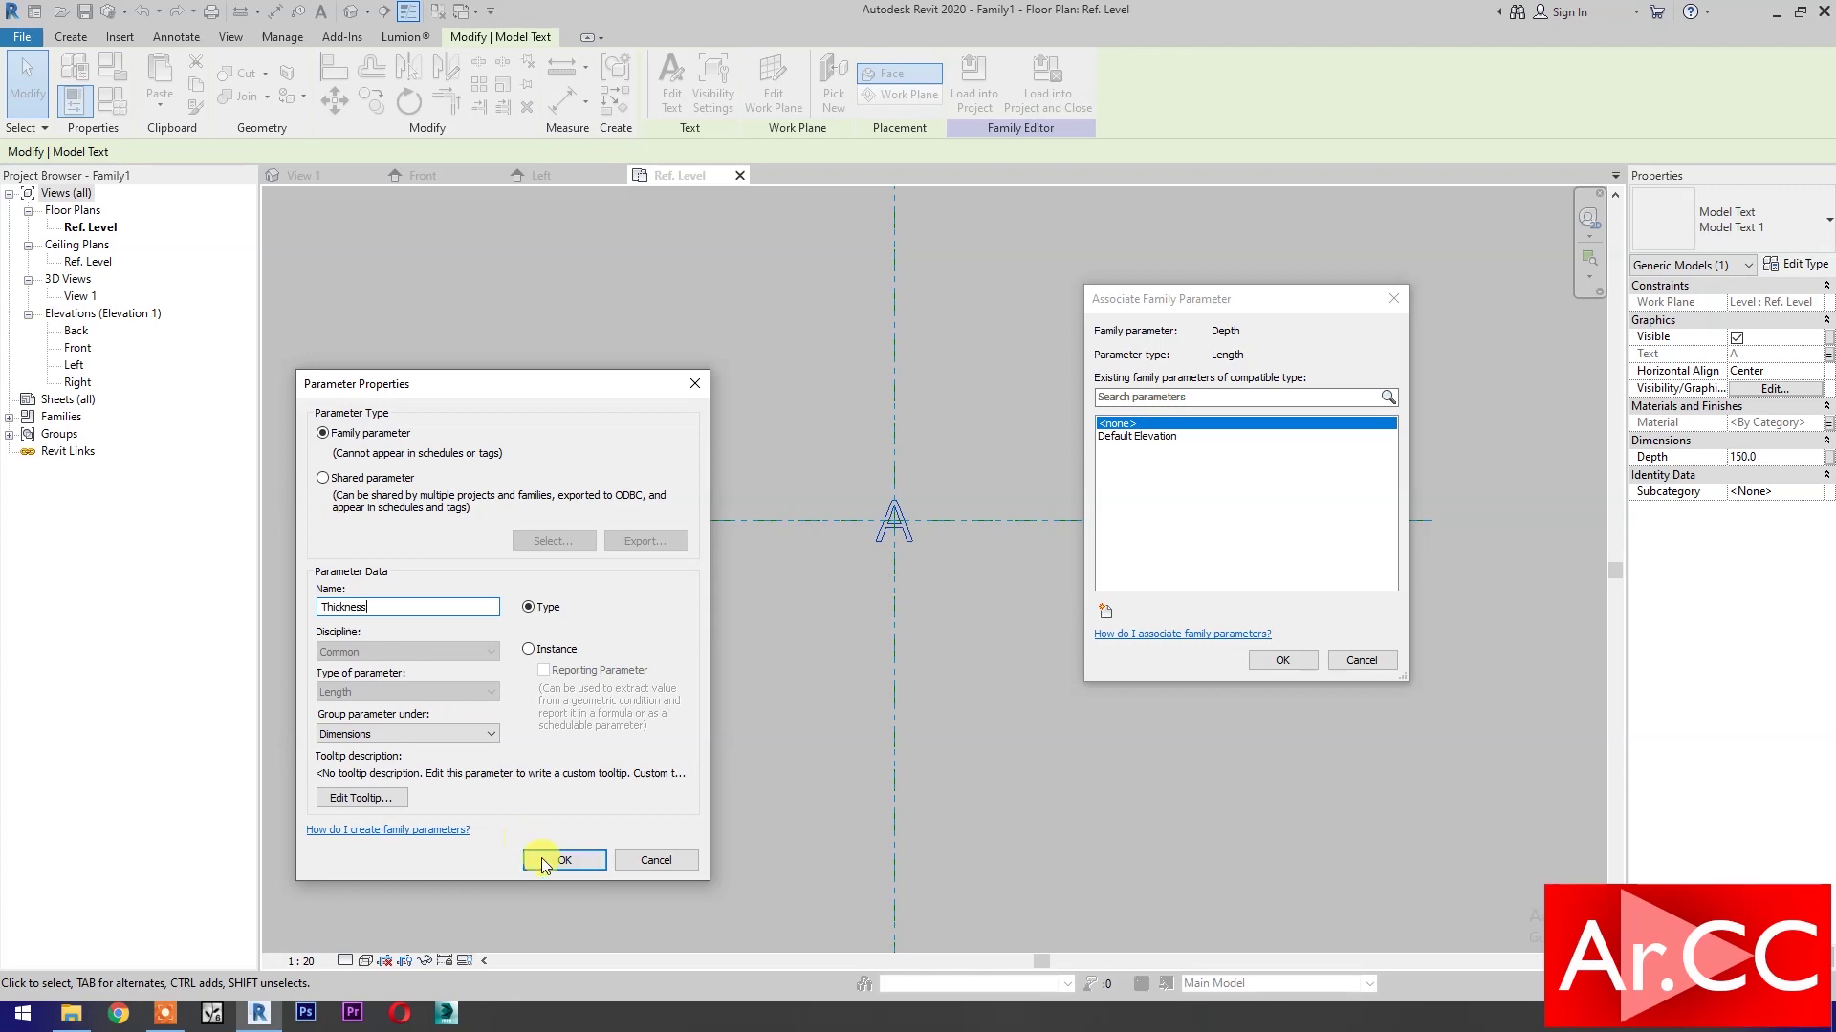
click(558, 860)
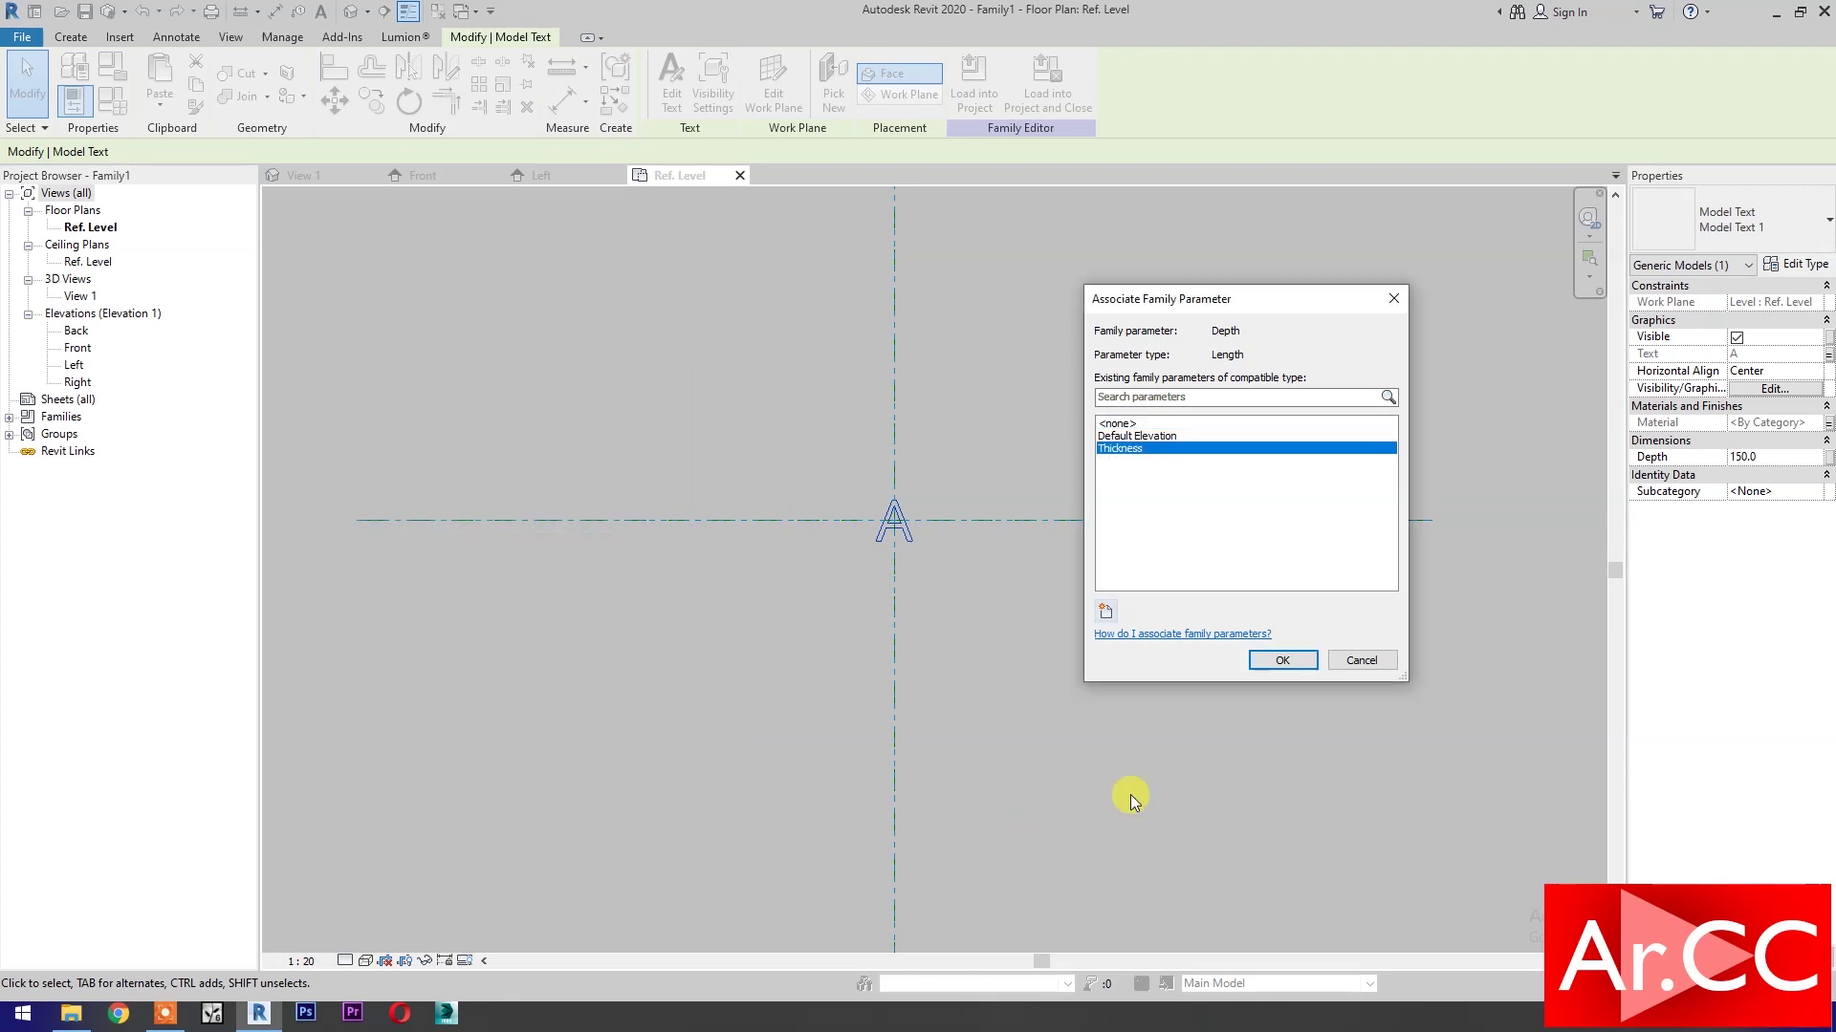
click(1259, 669)
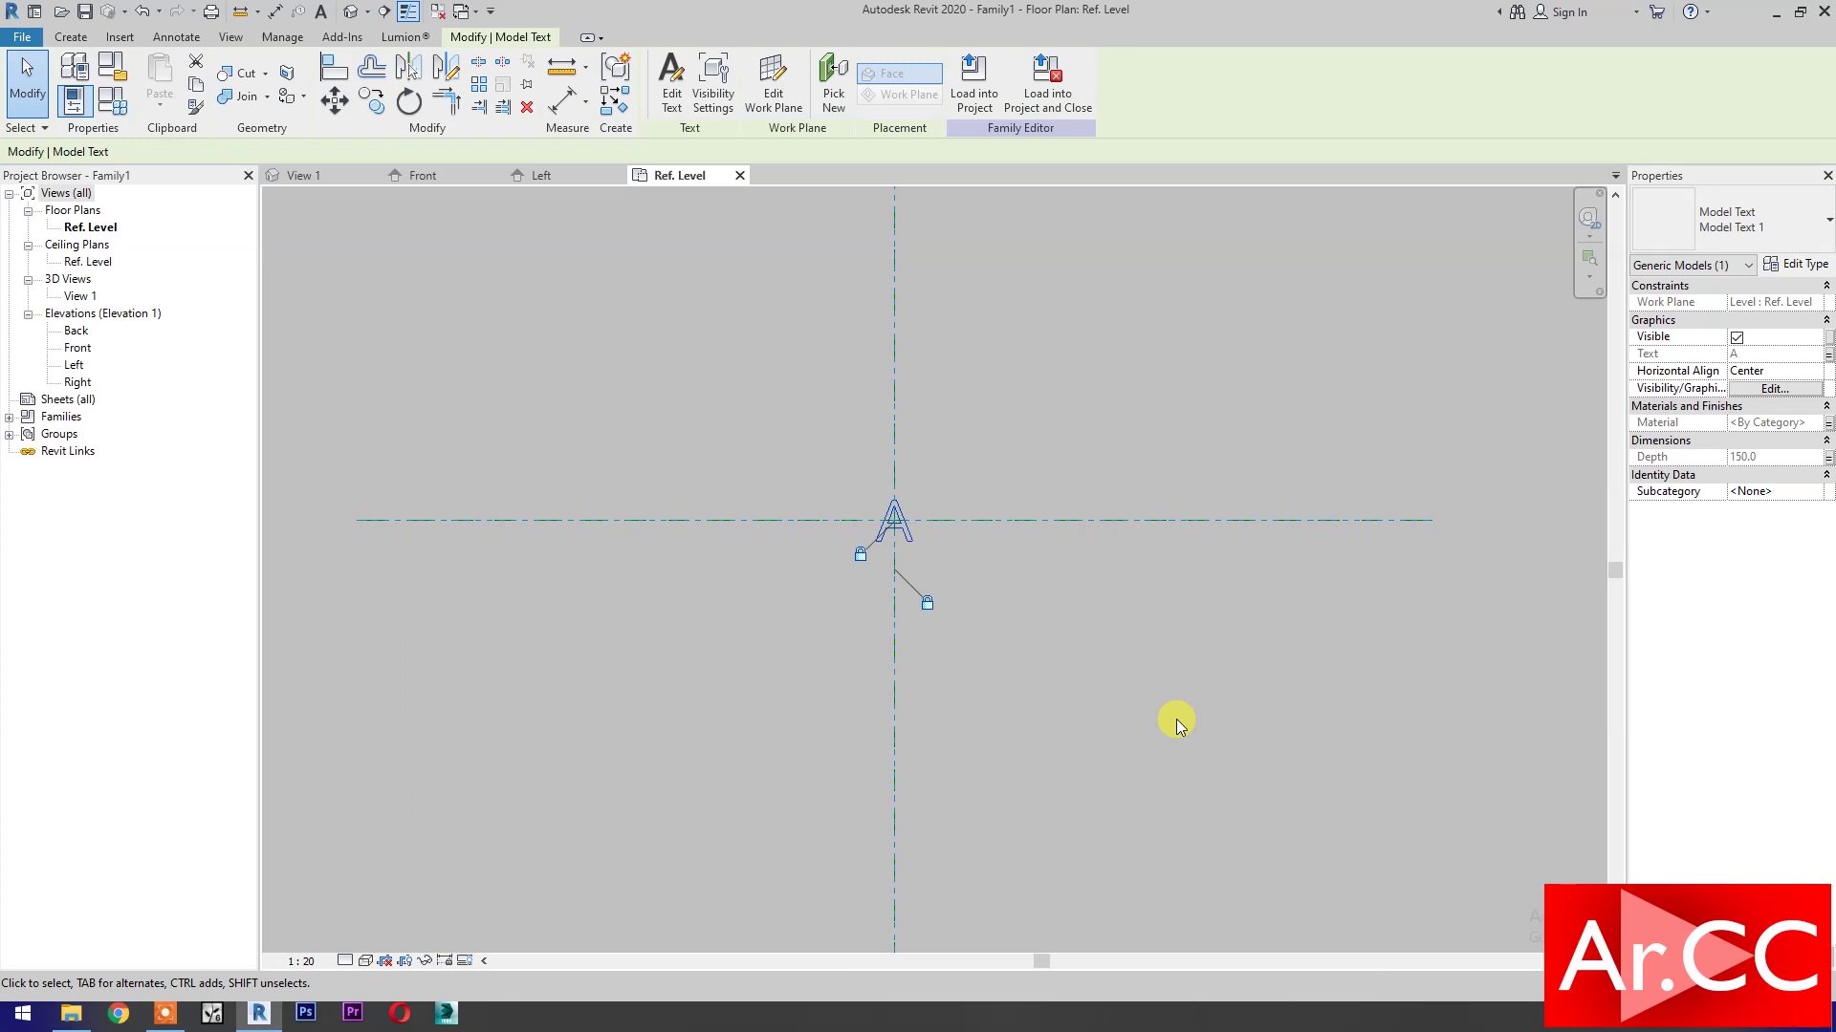
click(1799, 264)
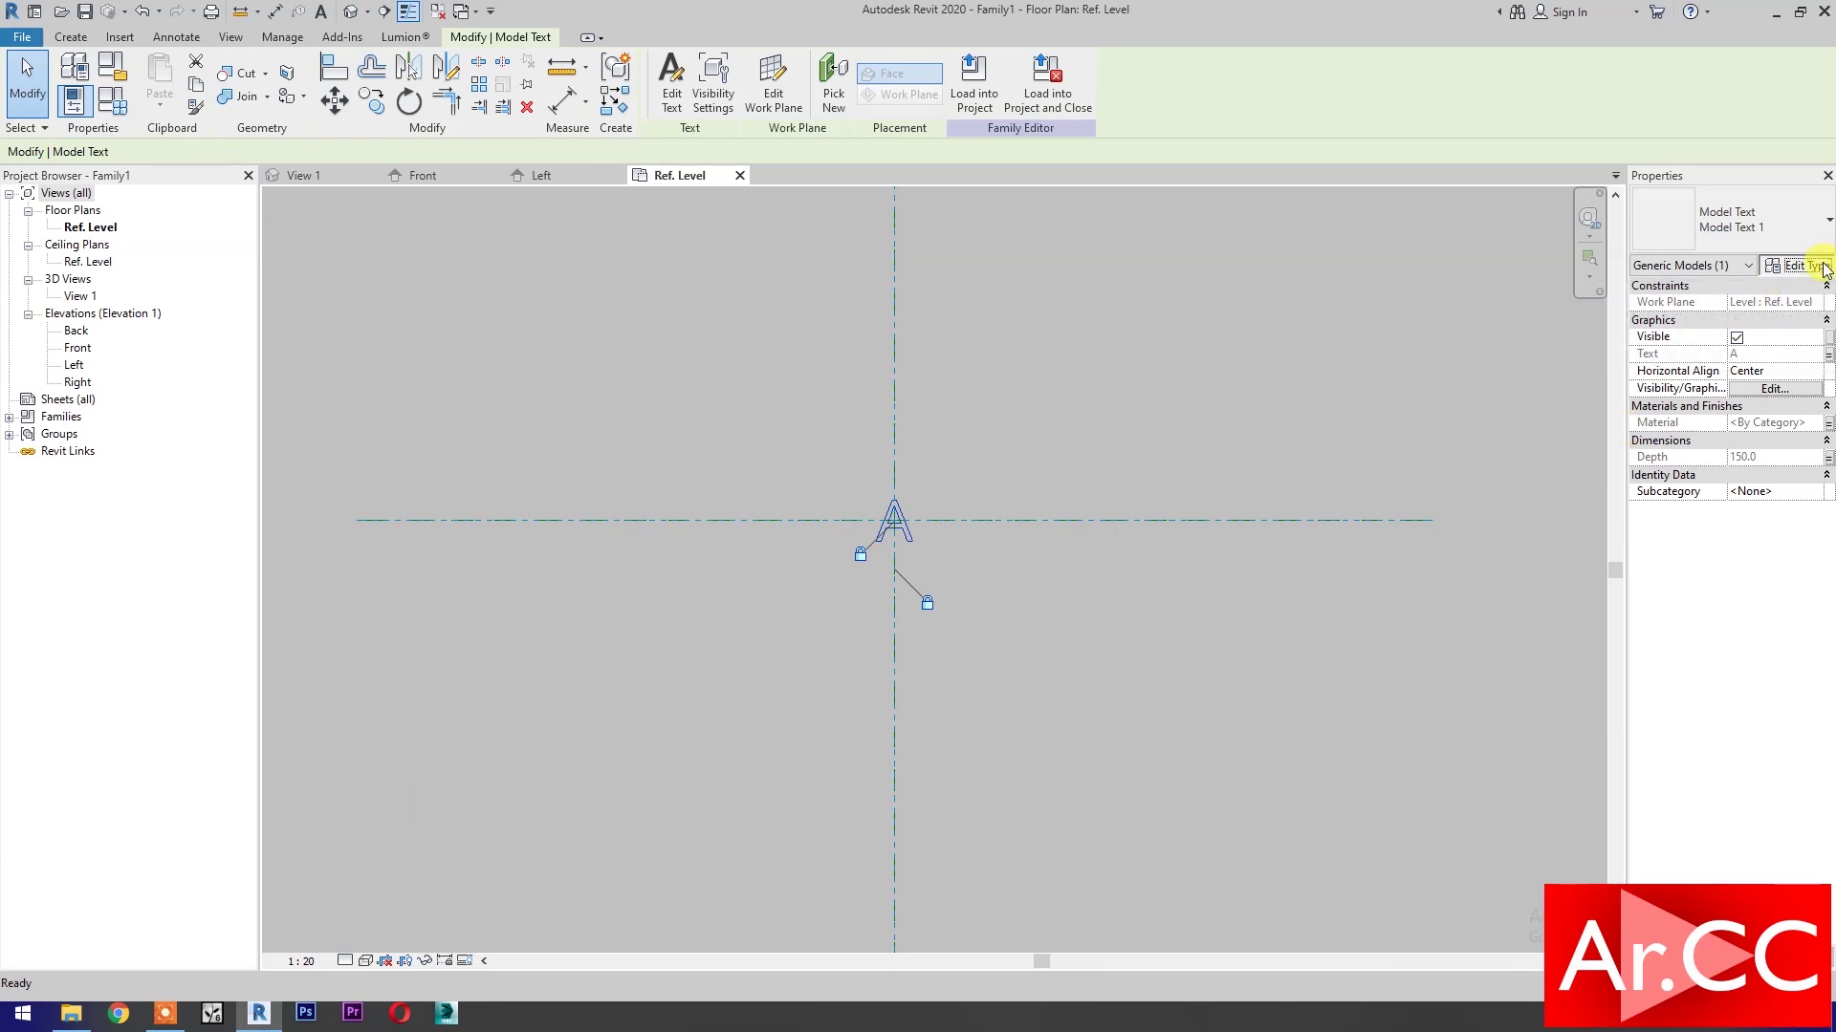
Rename the model text type to 'Decorative Accent'.
drag(971, 283, 1363, 262)
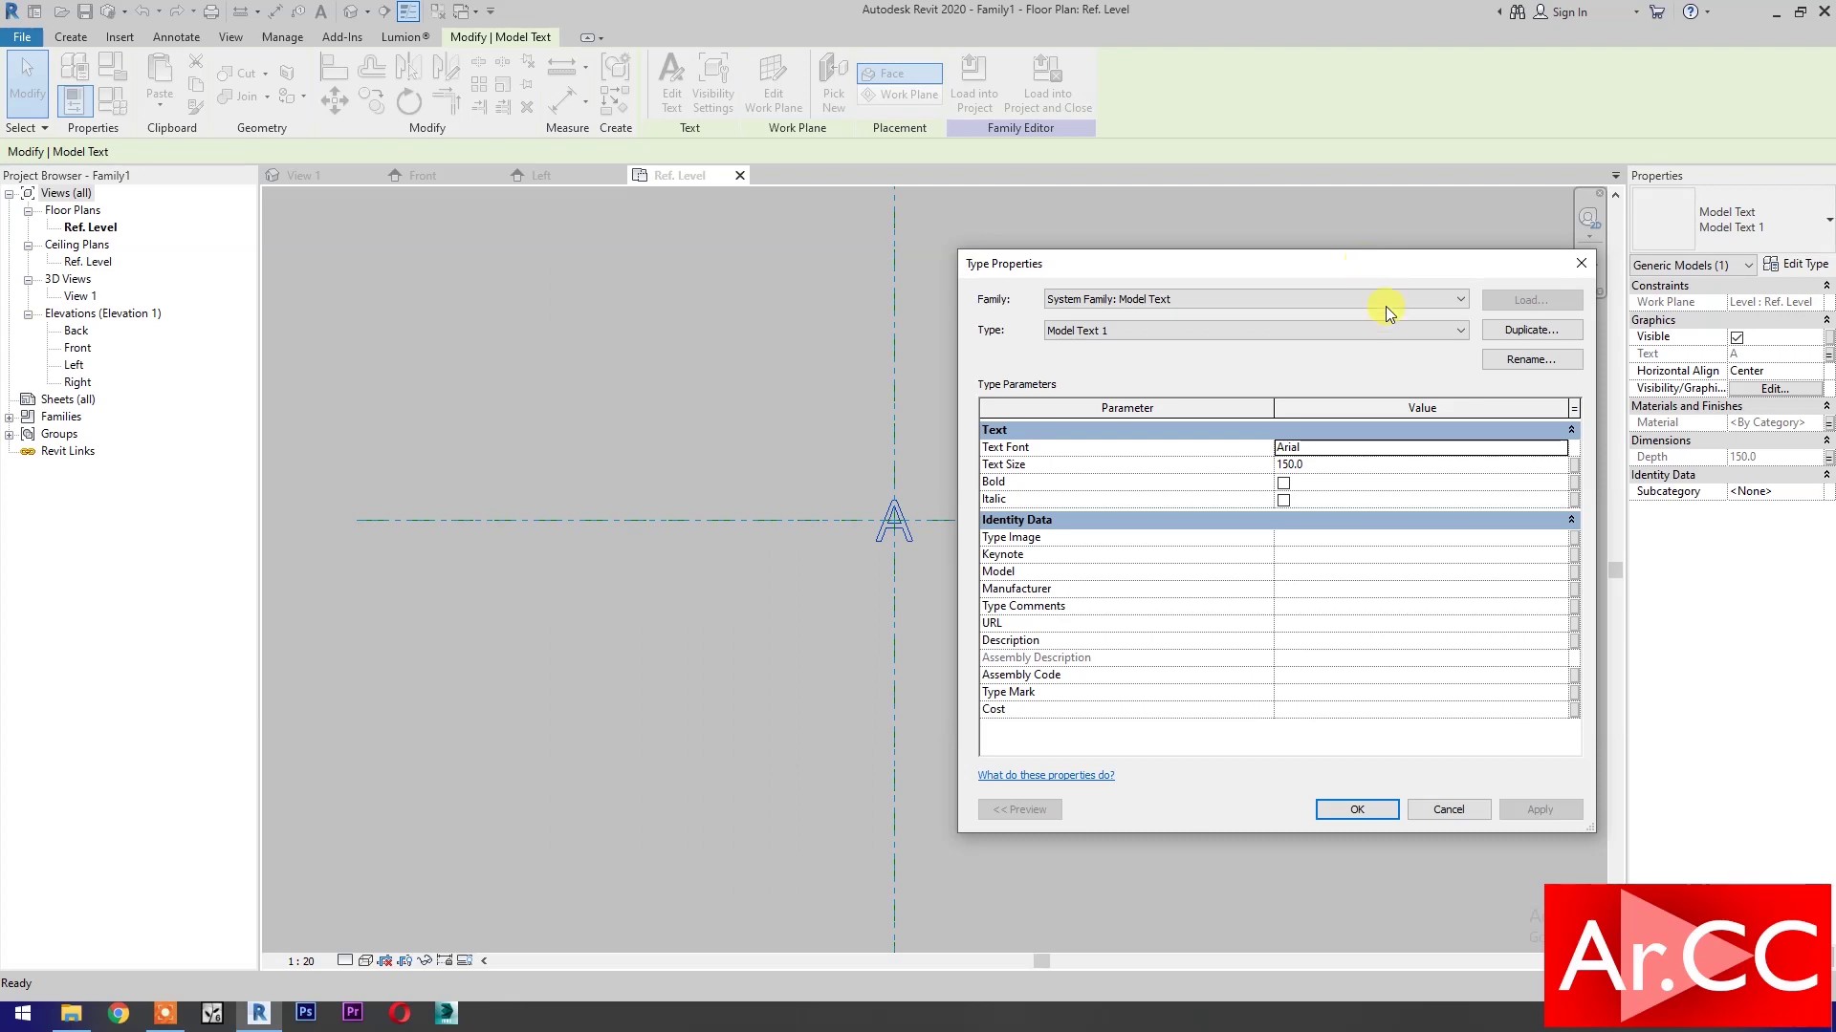
click(1517, 363)
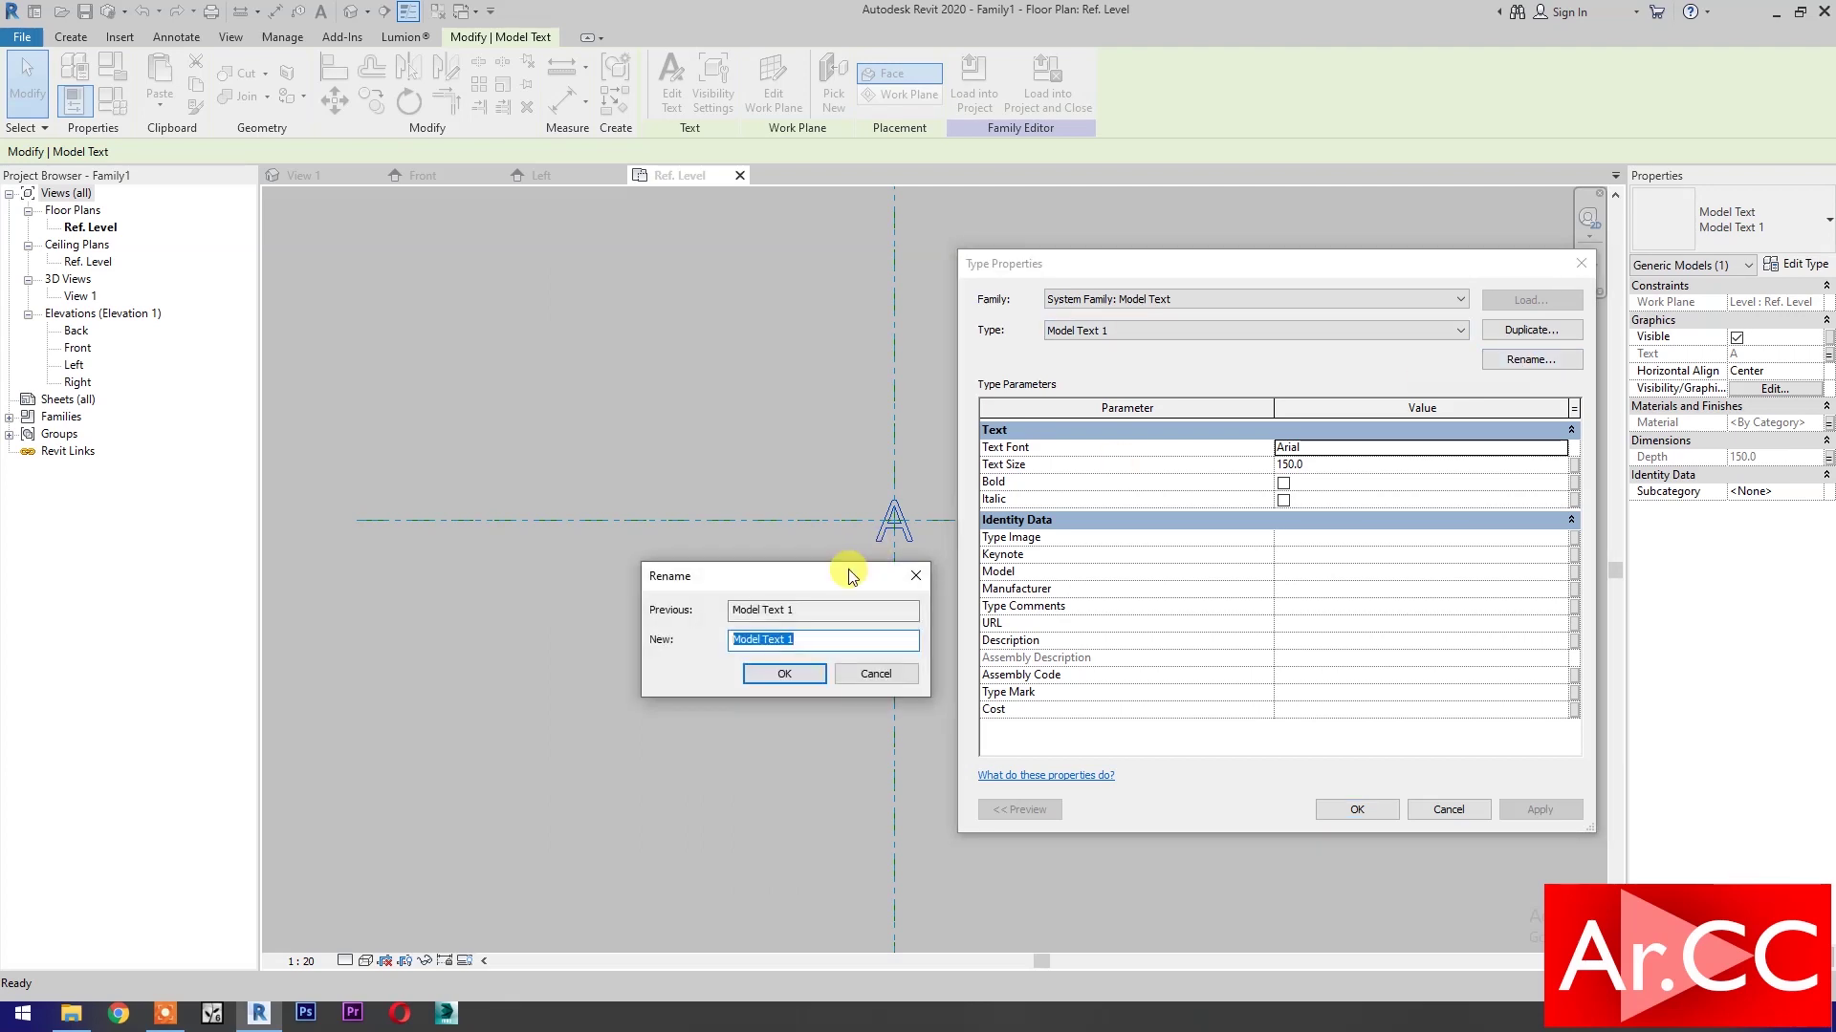
text(Decorative Accent)
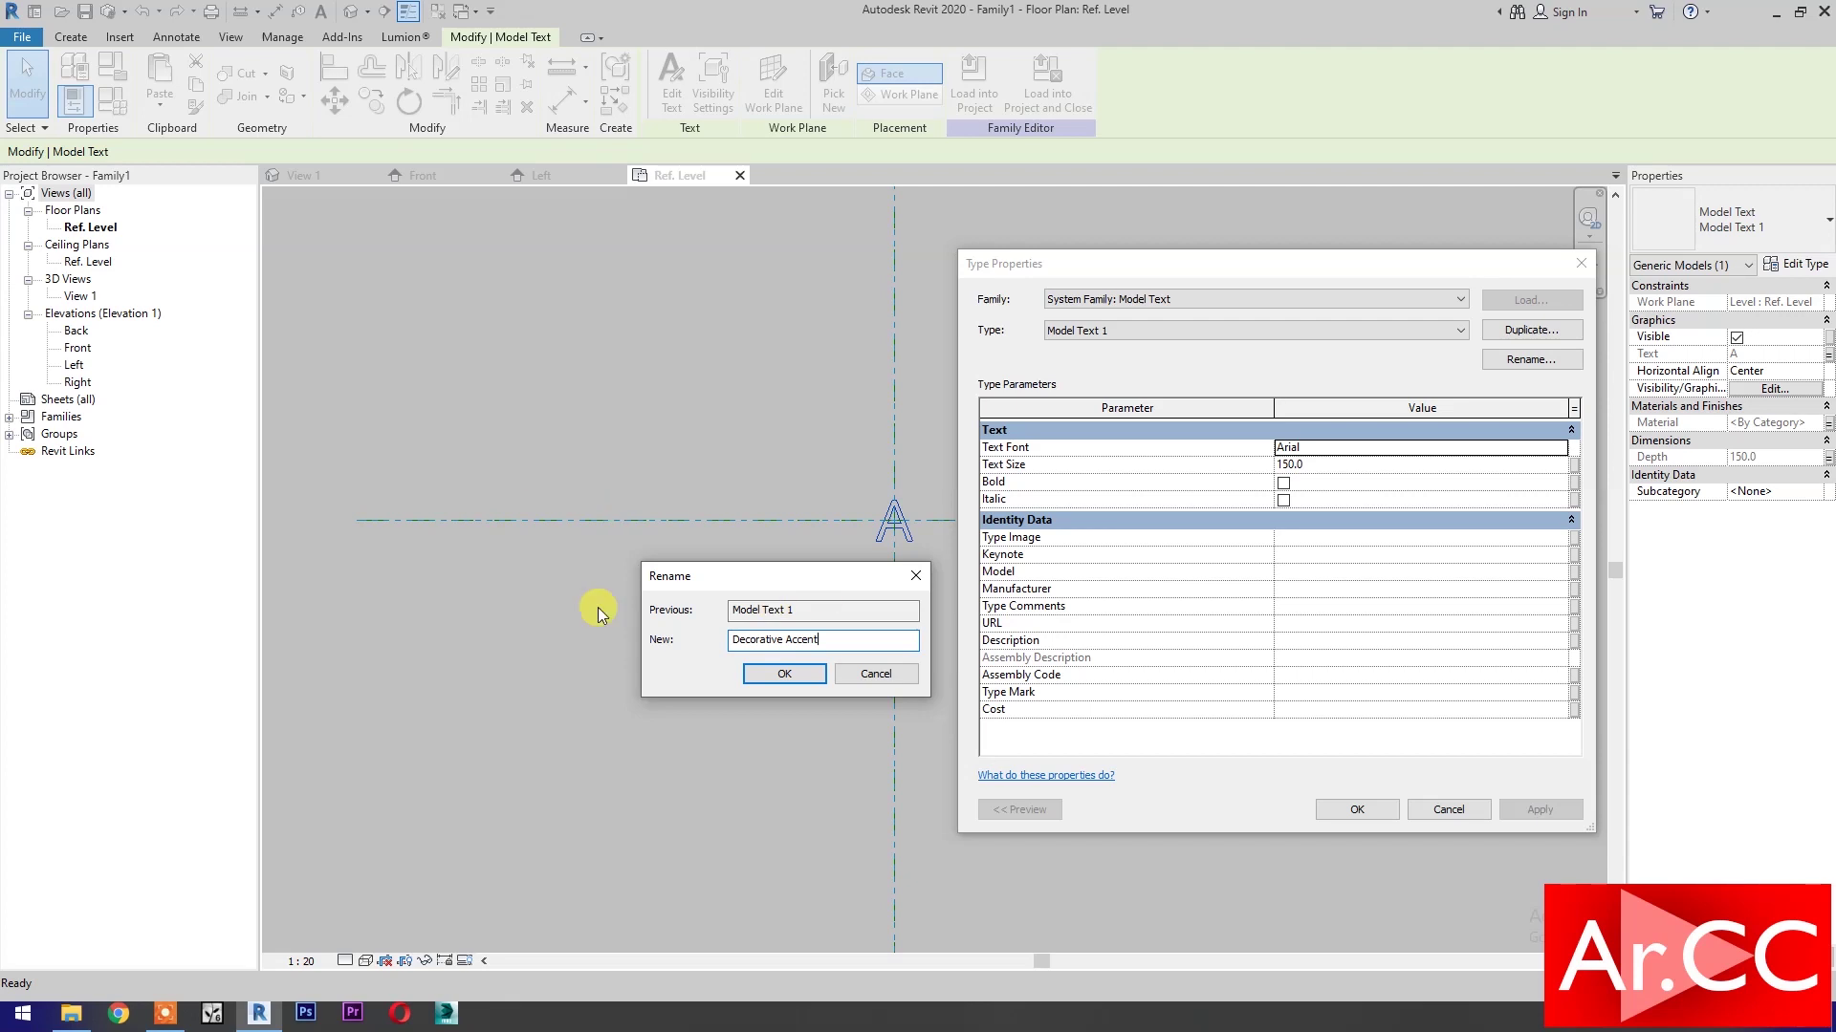
click(782, 674)
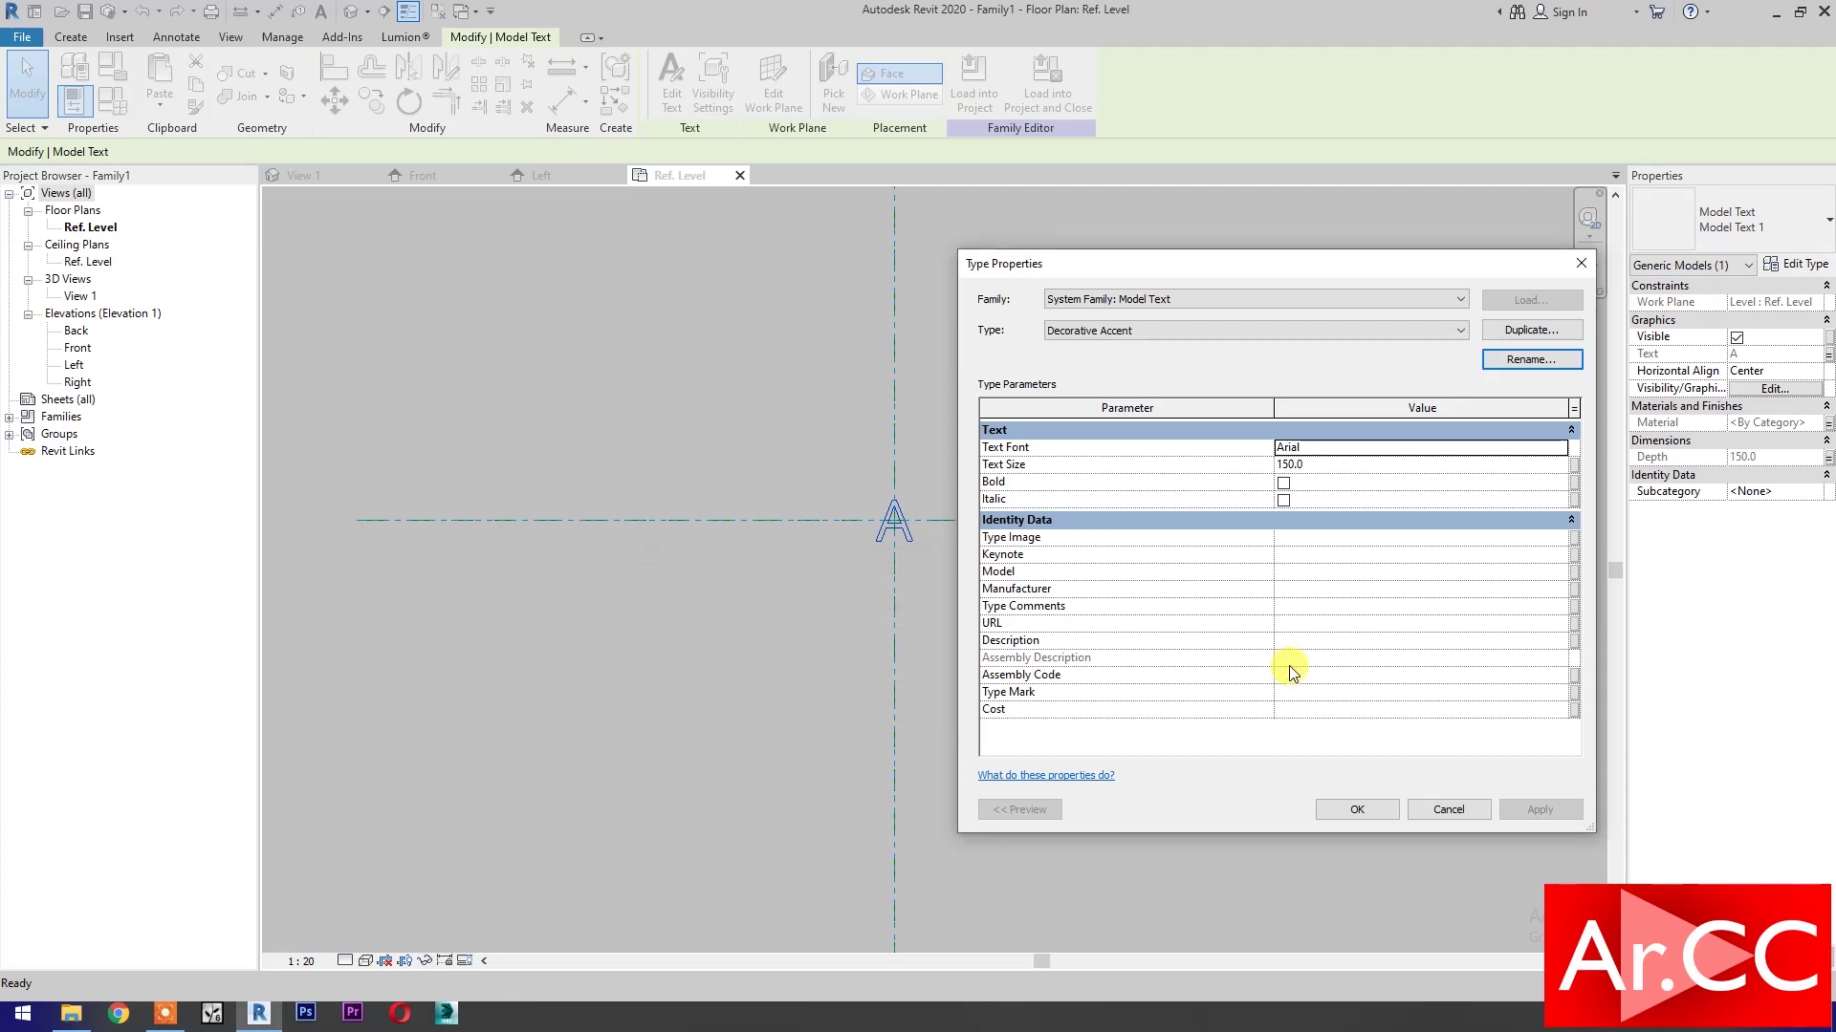
Drive Text Size with a new Height type parameter and apply the type changes.
click(1574, 464)
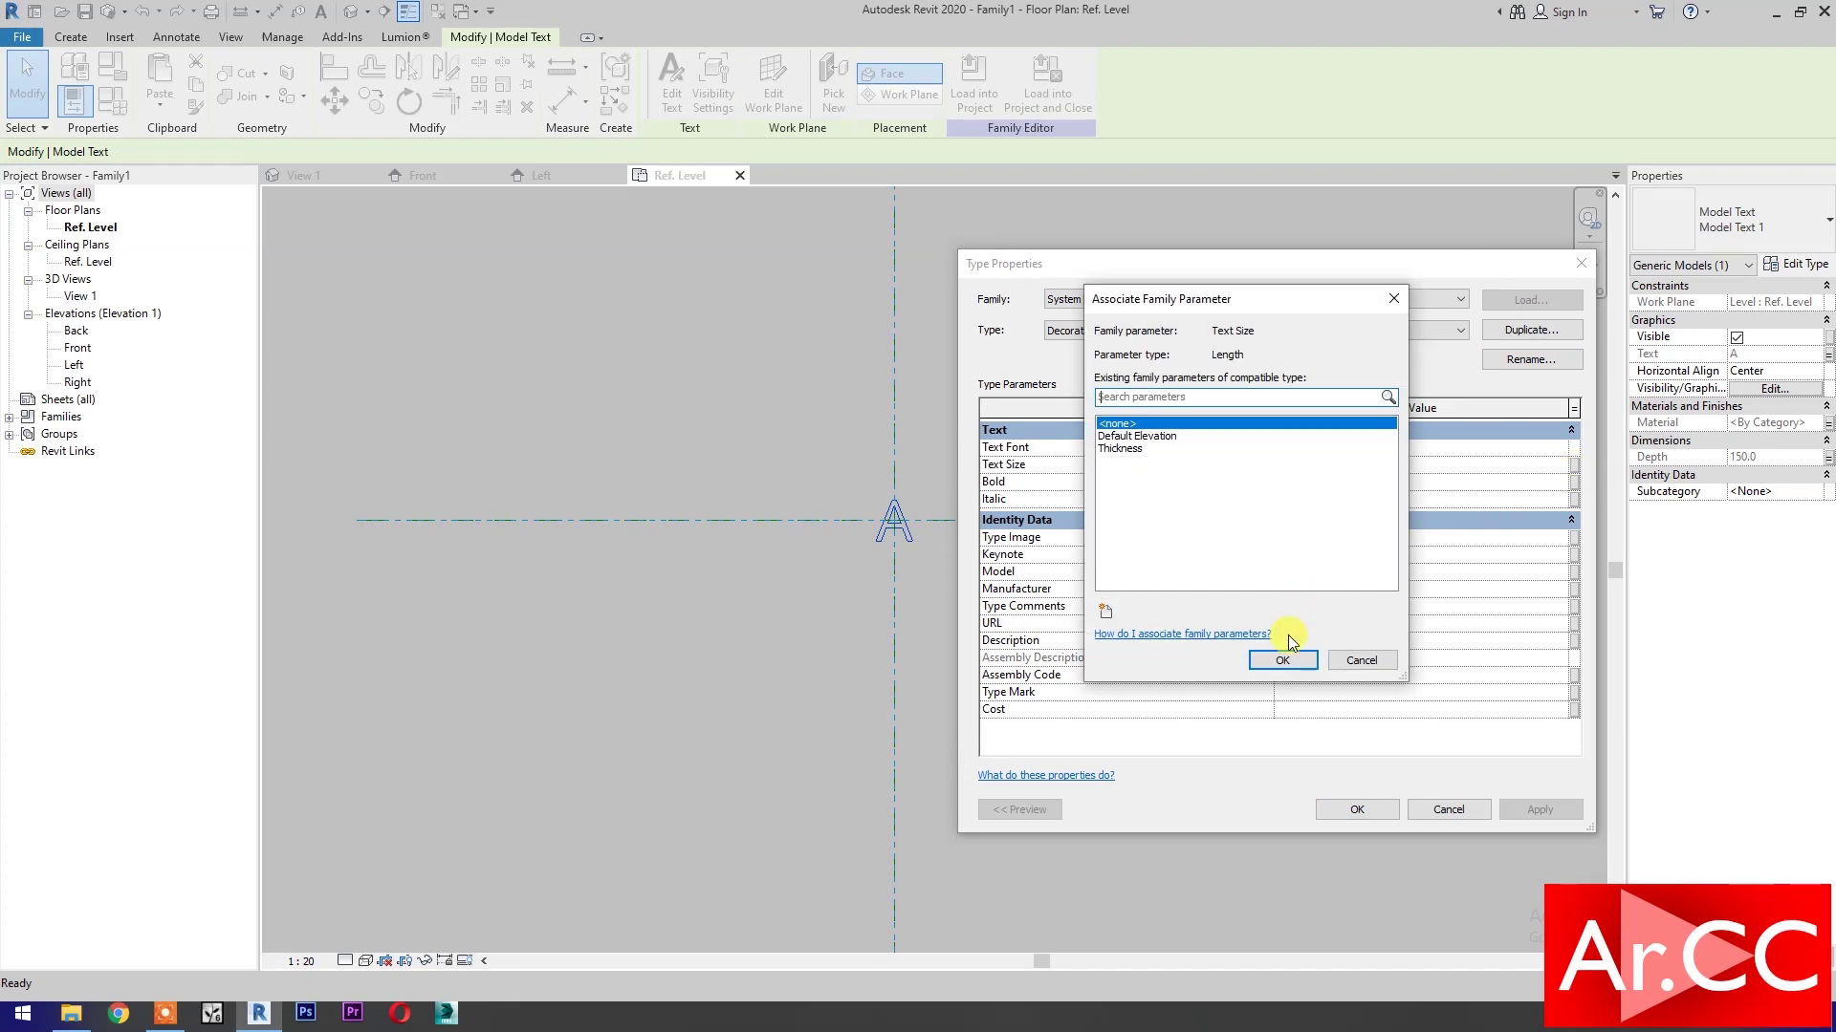
click(1106, 611)
text(Height)
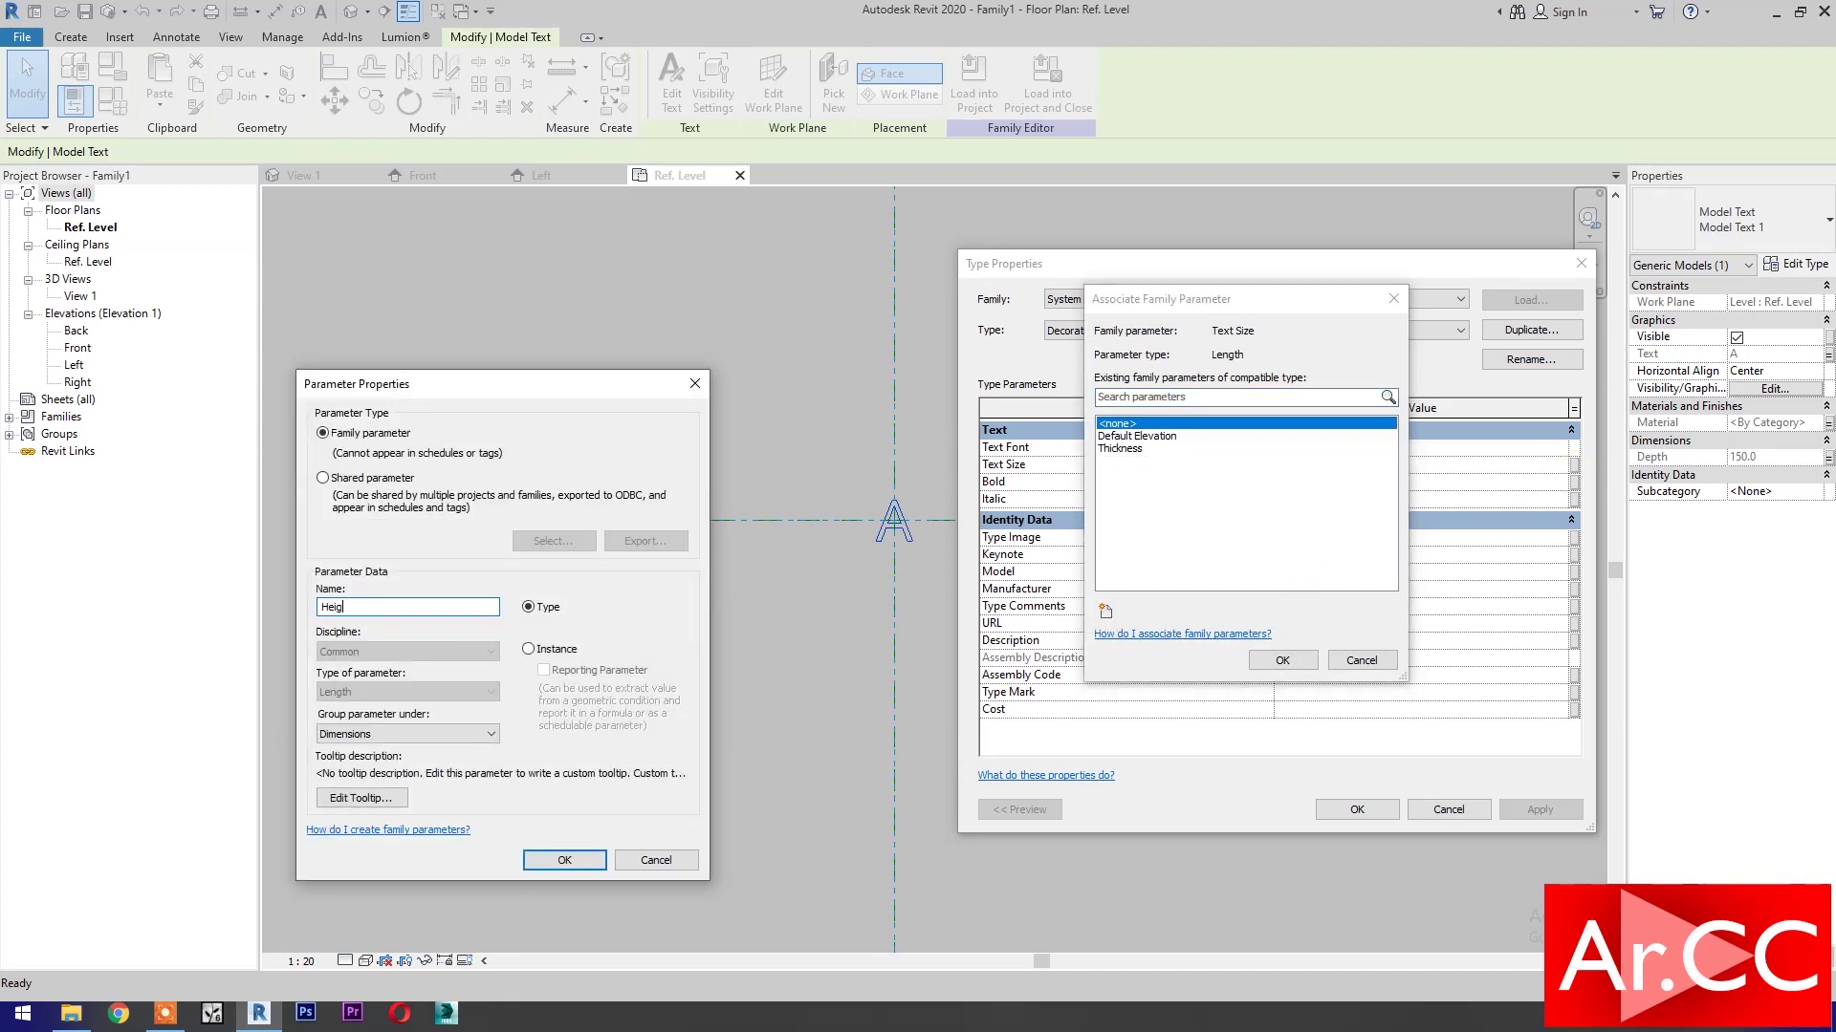
click(564, 860)
click(1264, 668)
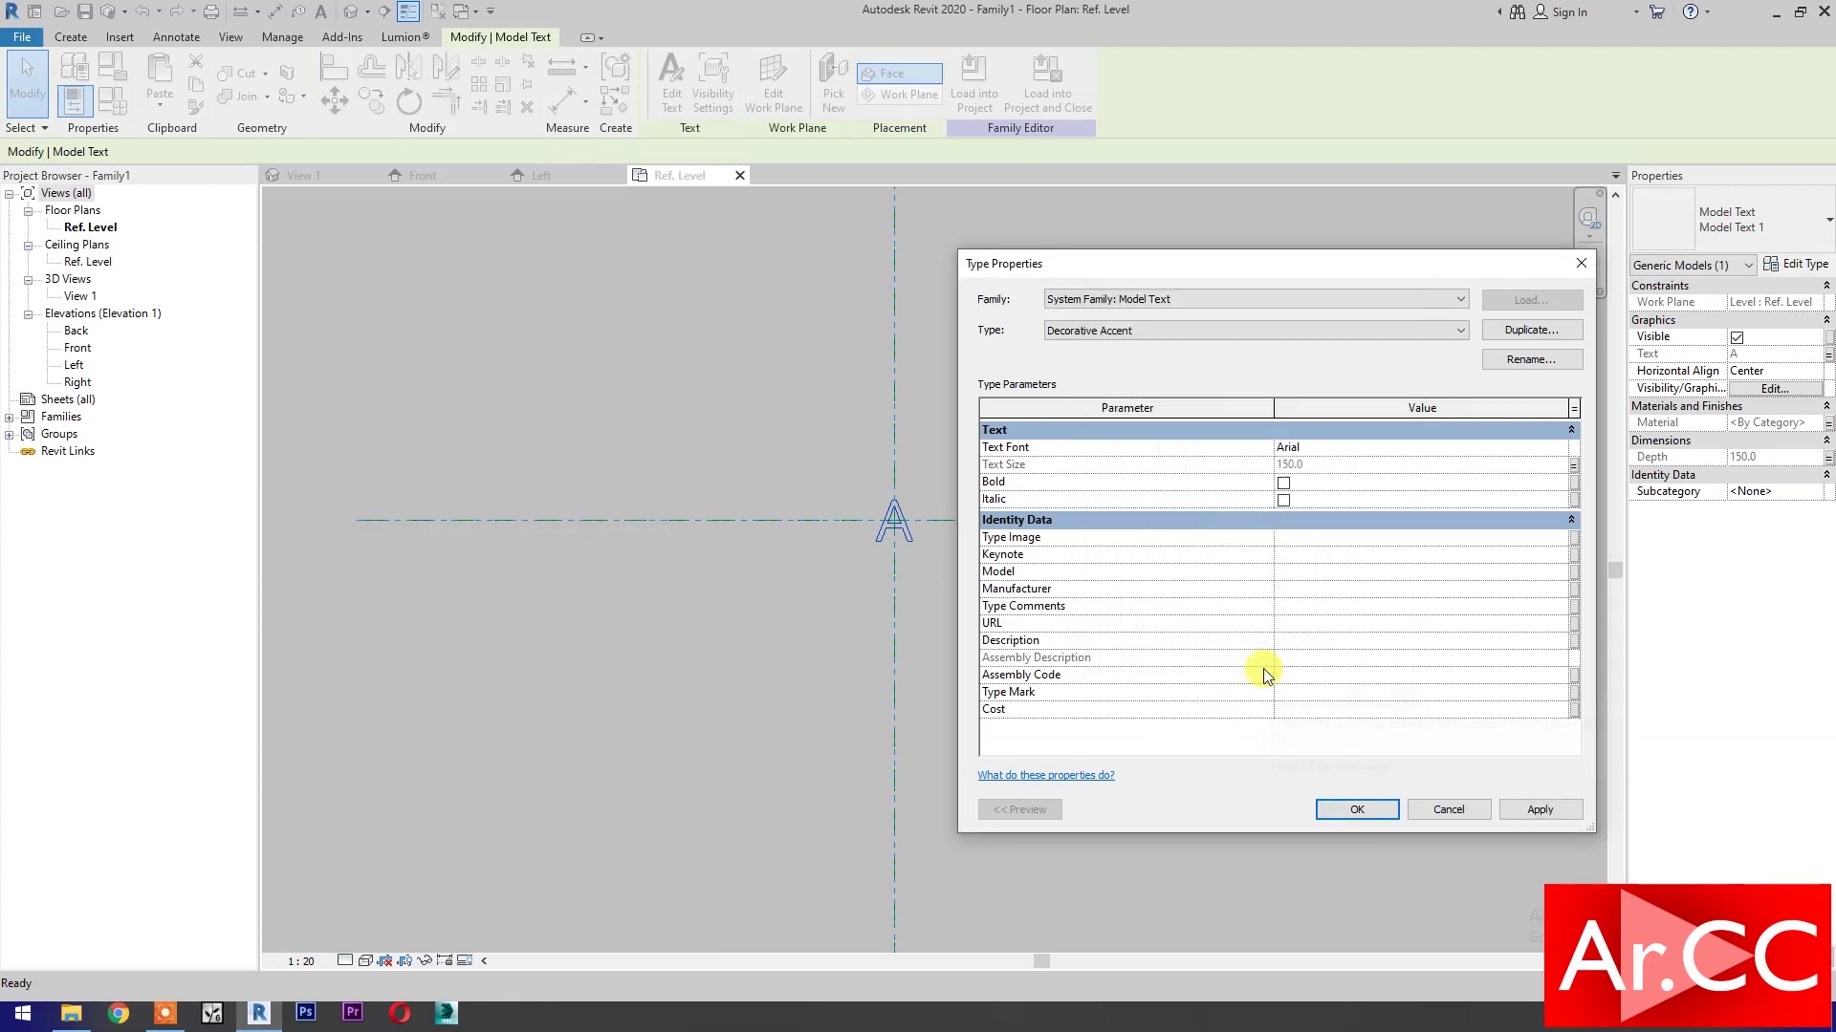
click(1540, 810)
click(1361, 811)
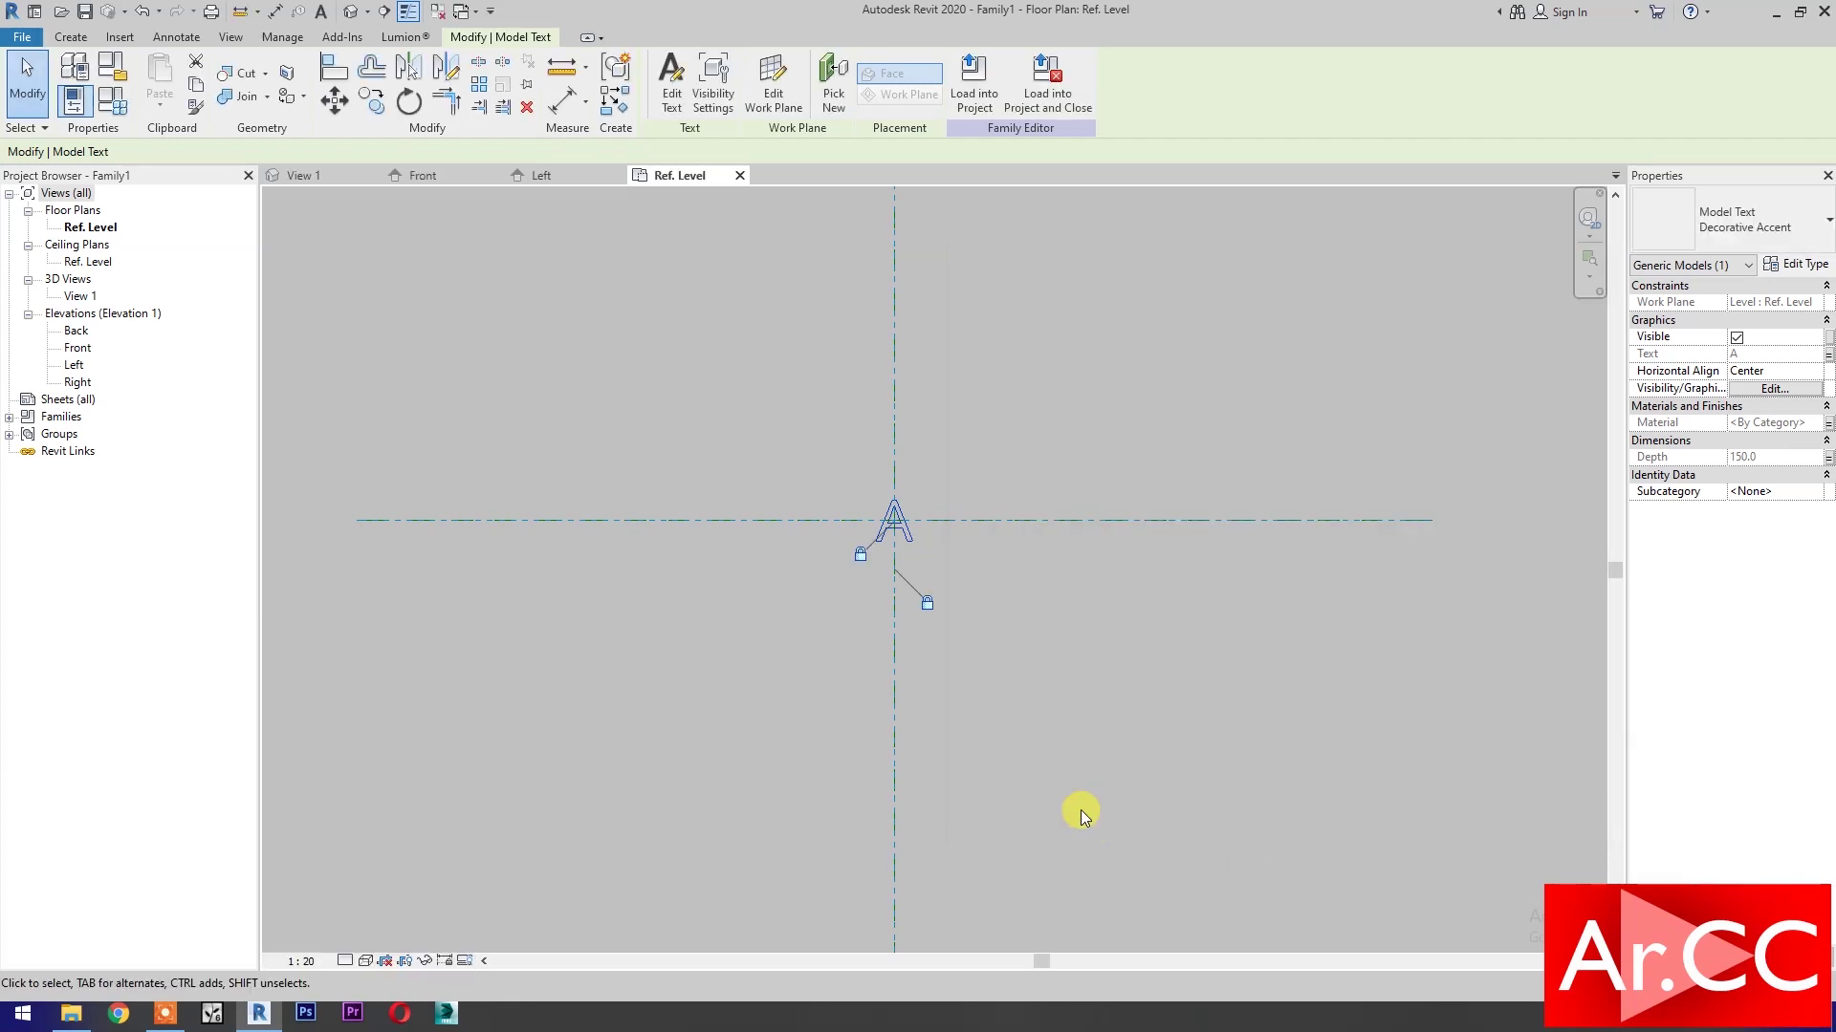
click(1075, 808)
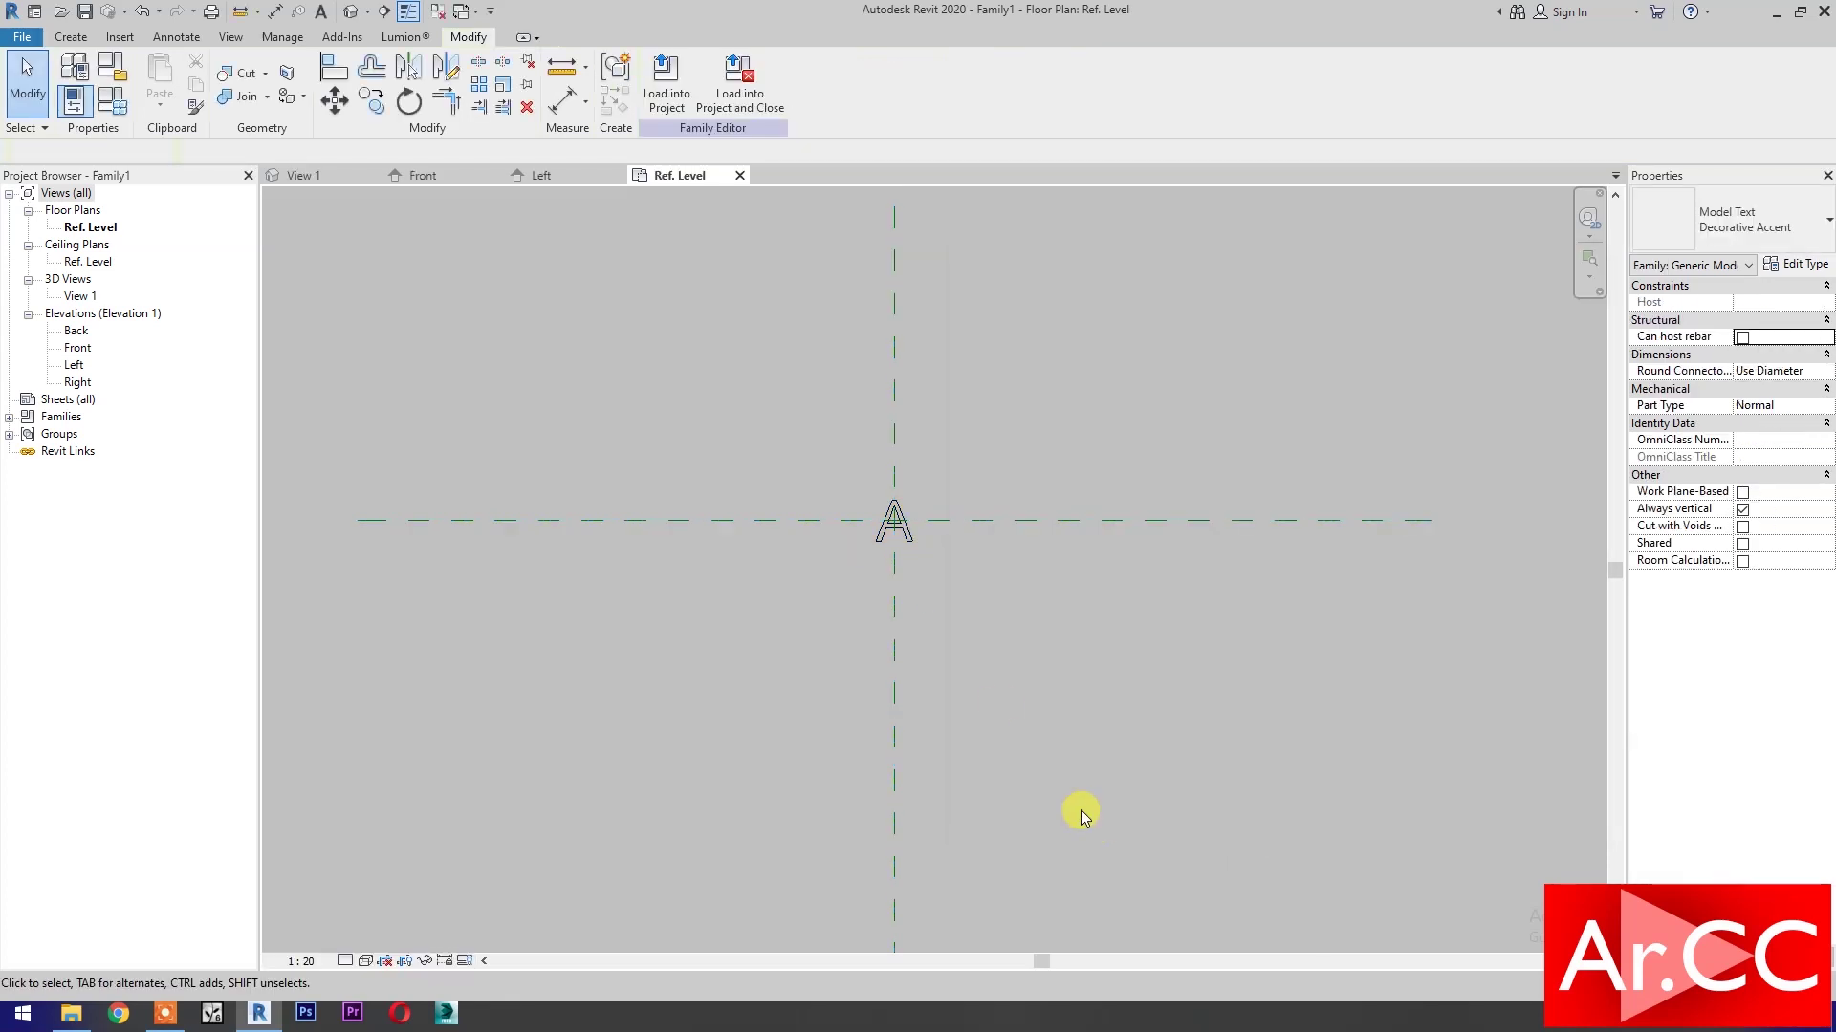
In the default 3D view, set Thickness to 20 and Height to 300 in Family Types.
click(352, 13)
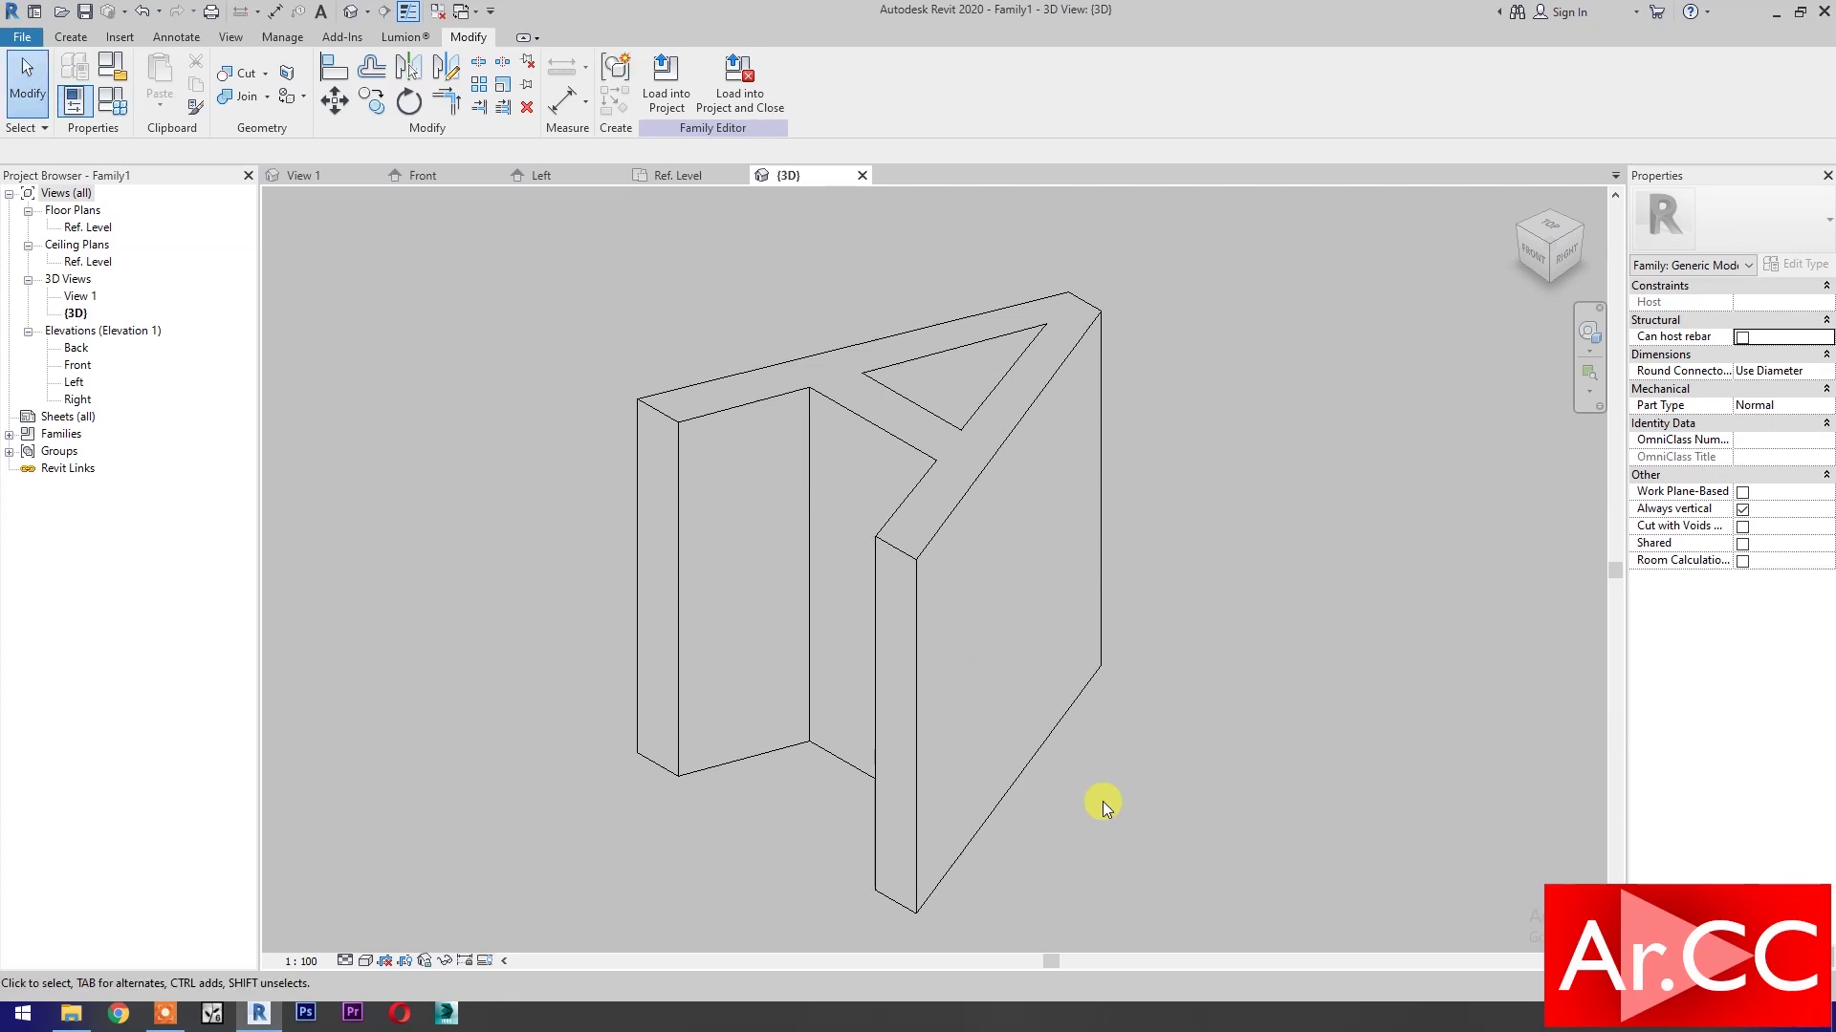
mouse_move(1086, 795)
middle_down()
mouse_move(1426, 761)
mouse_move(1498, 774)
middle_up()
click(111, 99)
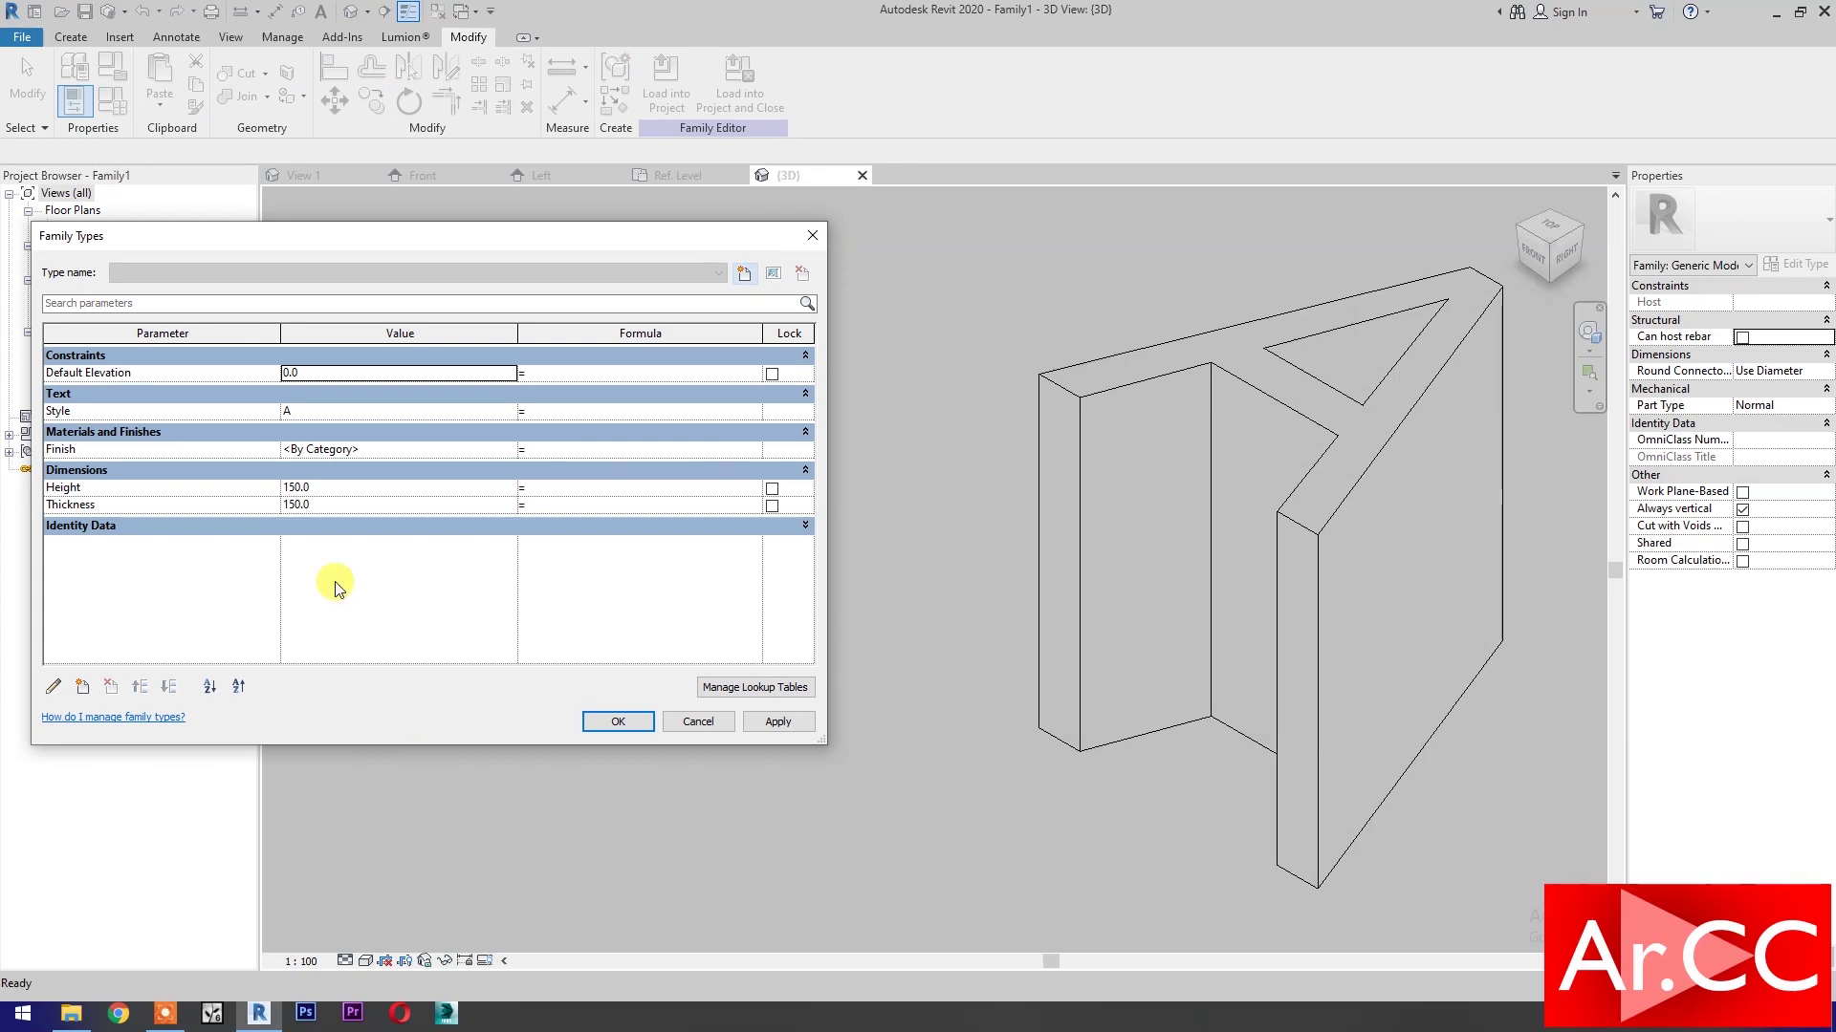
click(362, 502)
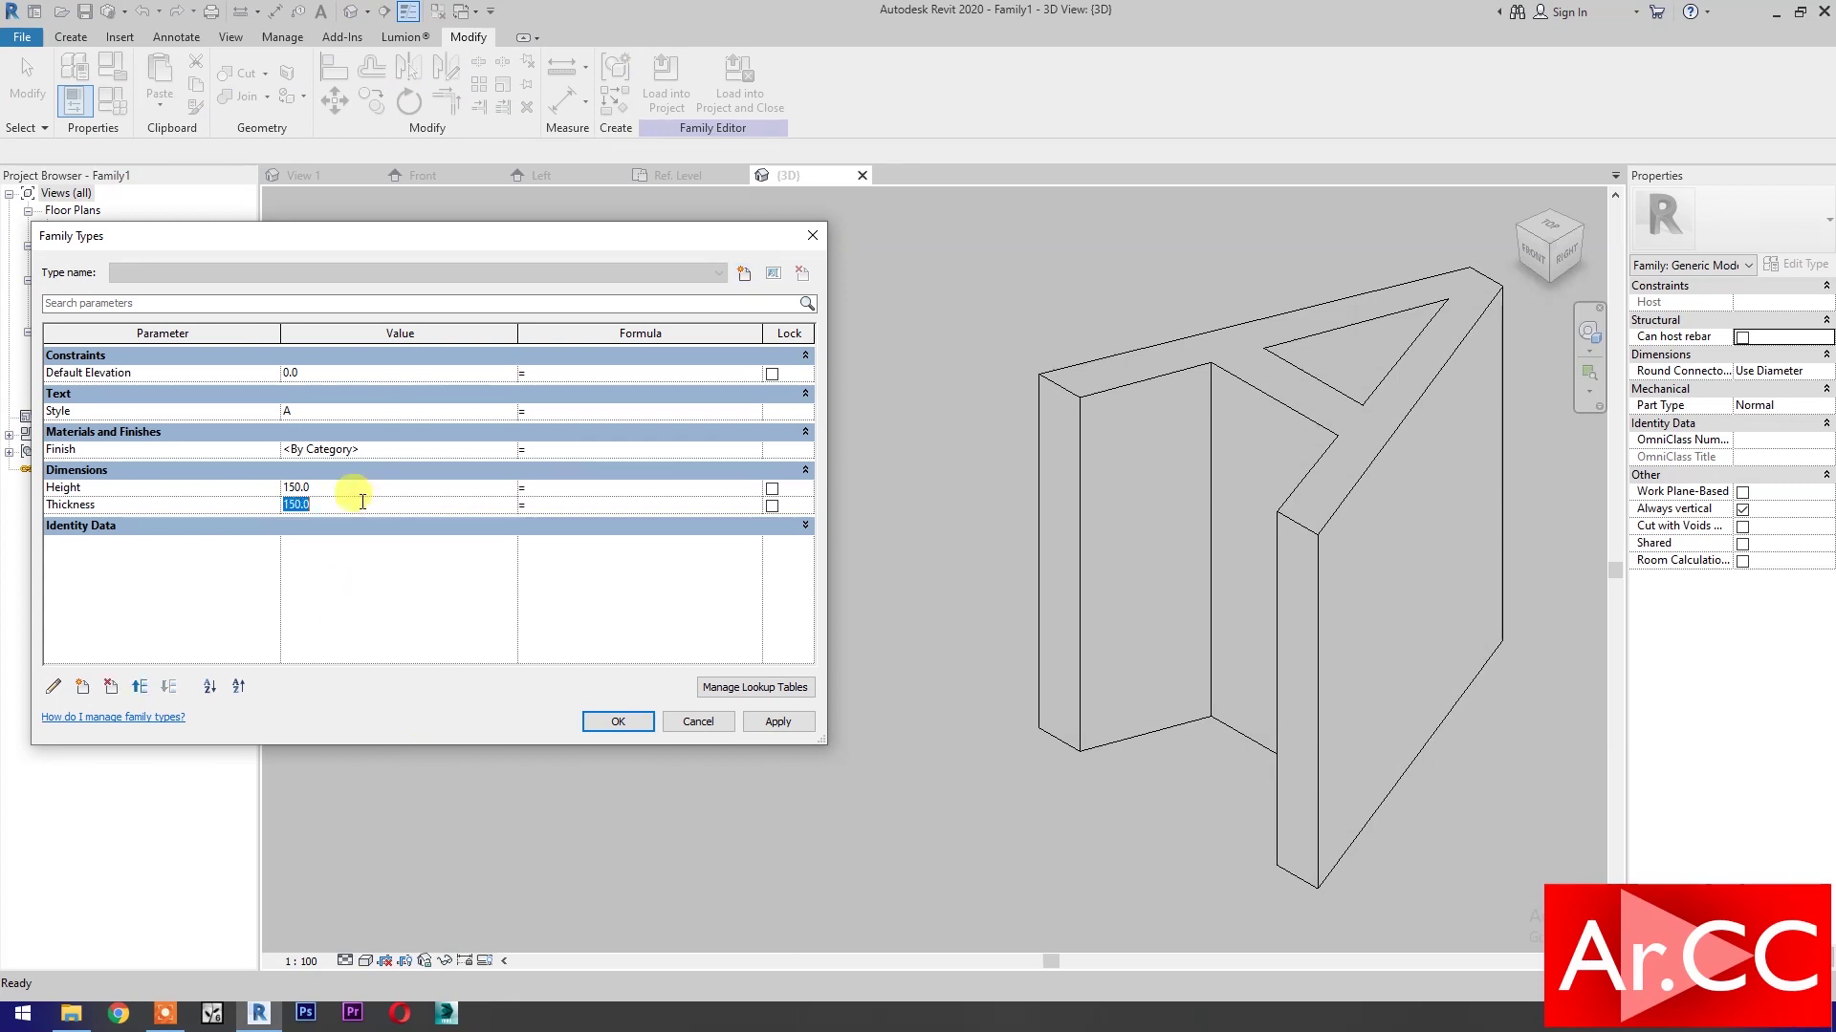
text(20)
click(365, 490)
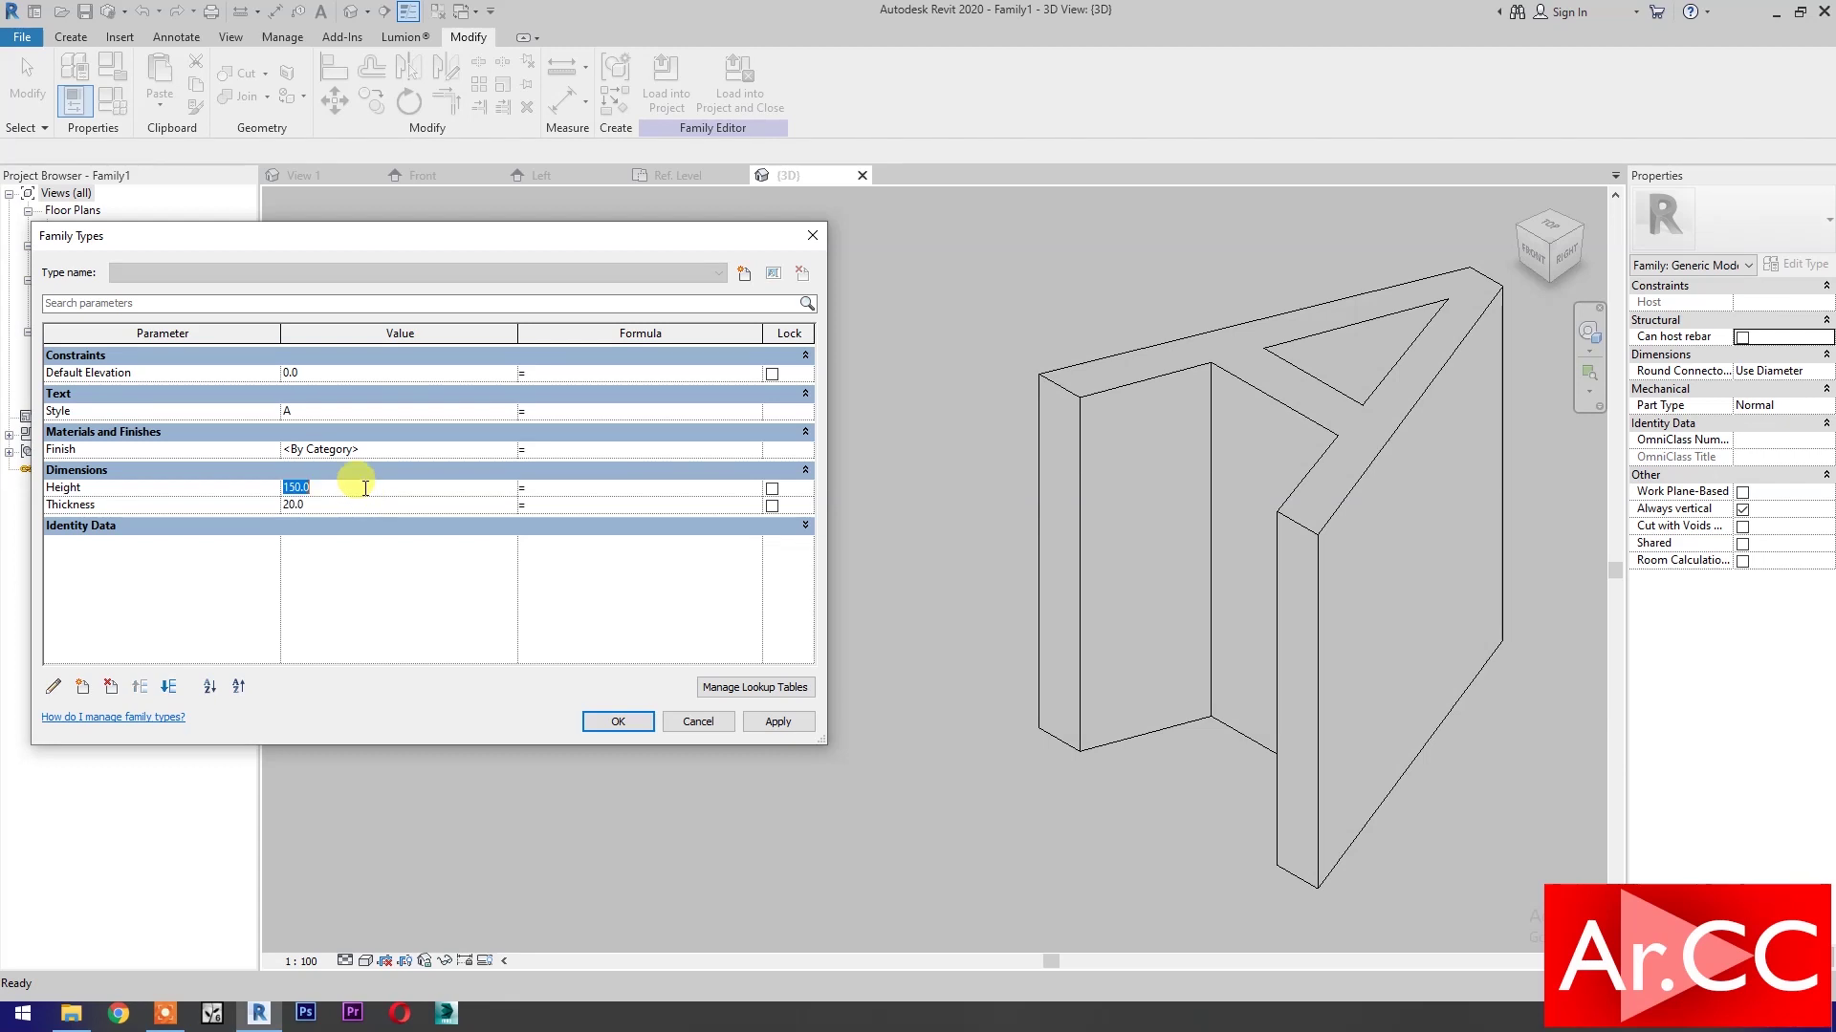
text(300)
click(777, 722)
click(514, 454)
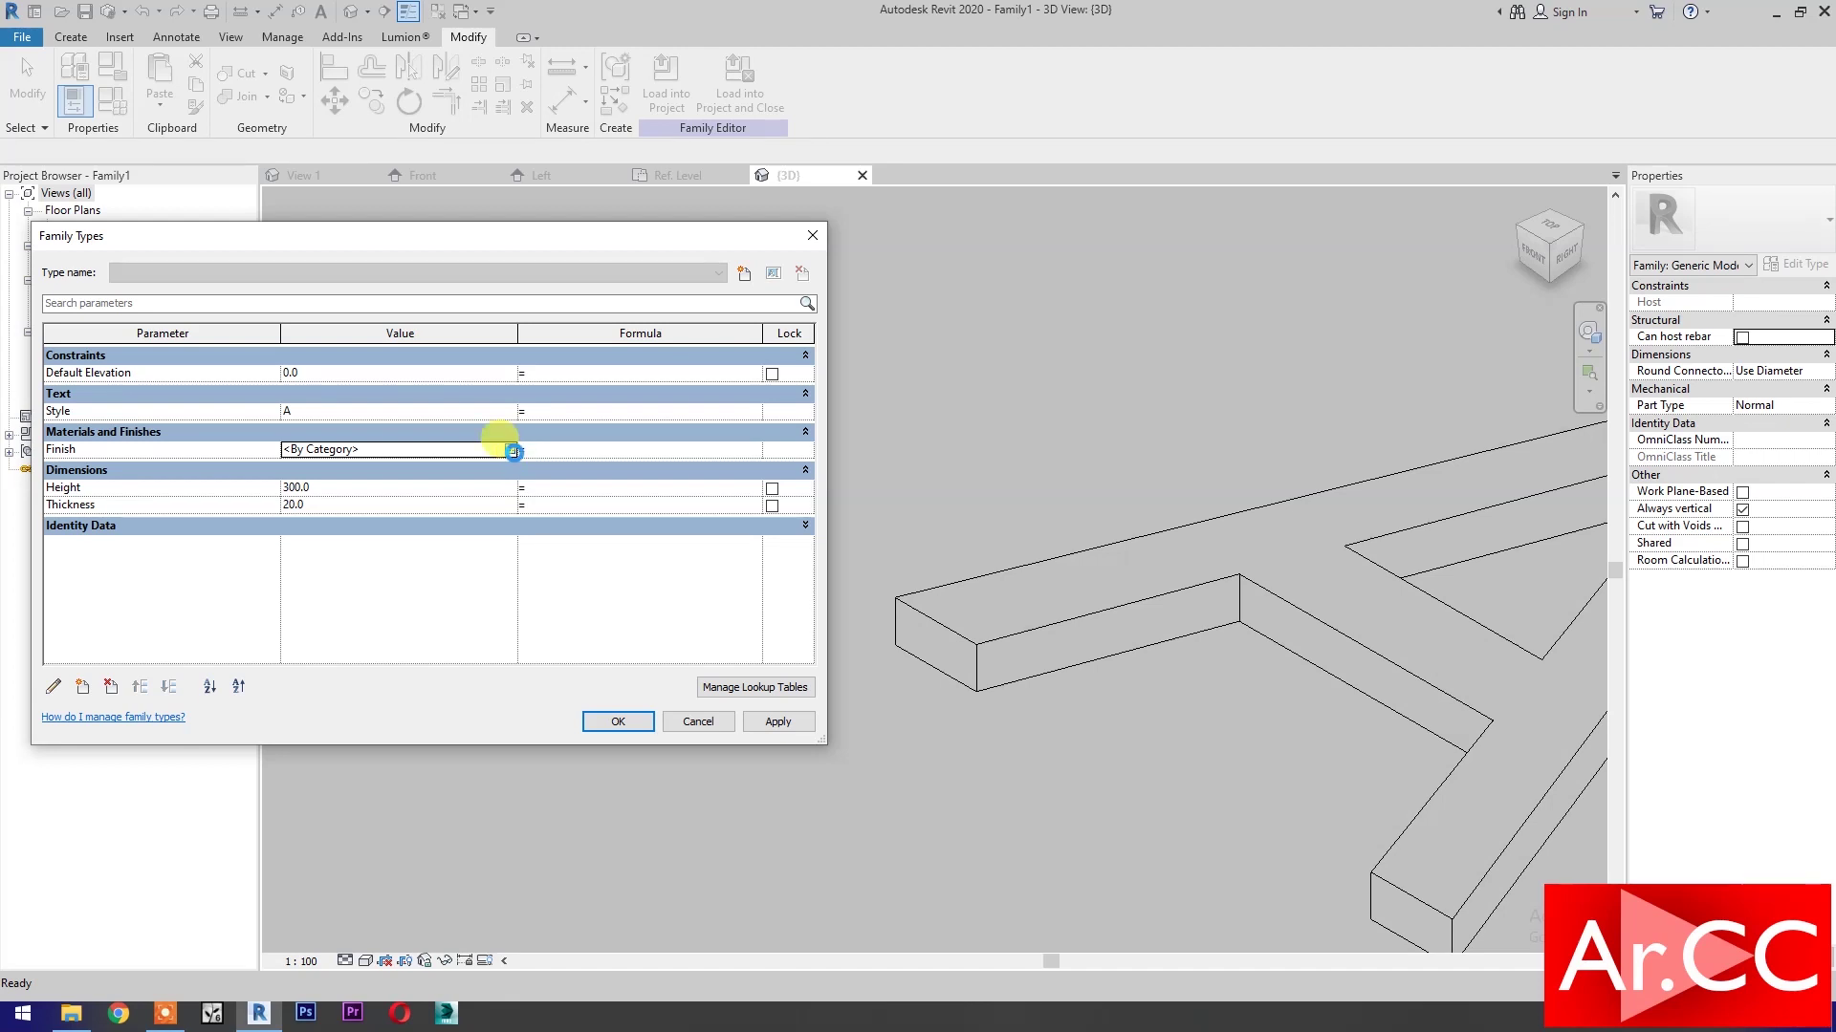
Add the Oak, White material from AEC Materials > Wood to the project.
click(514, 451)
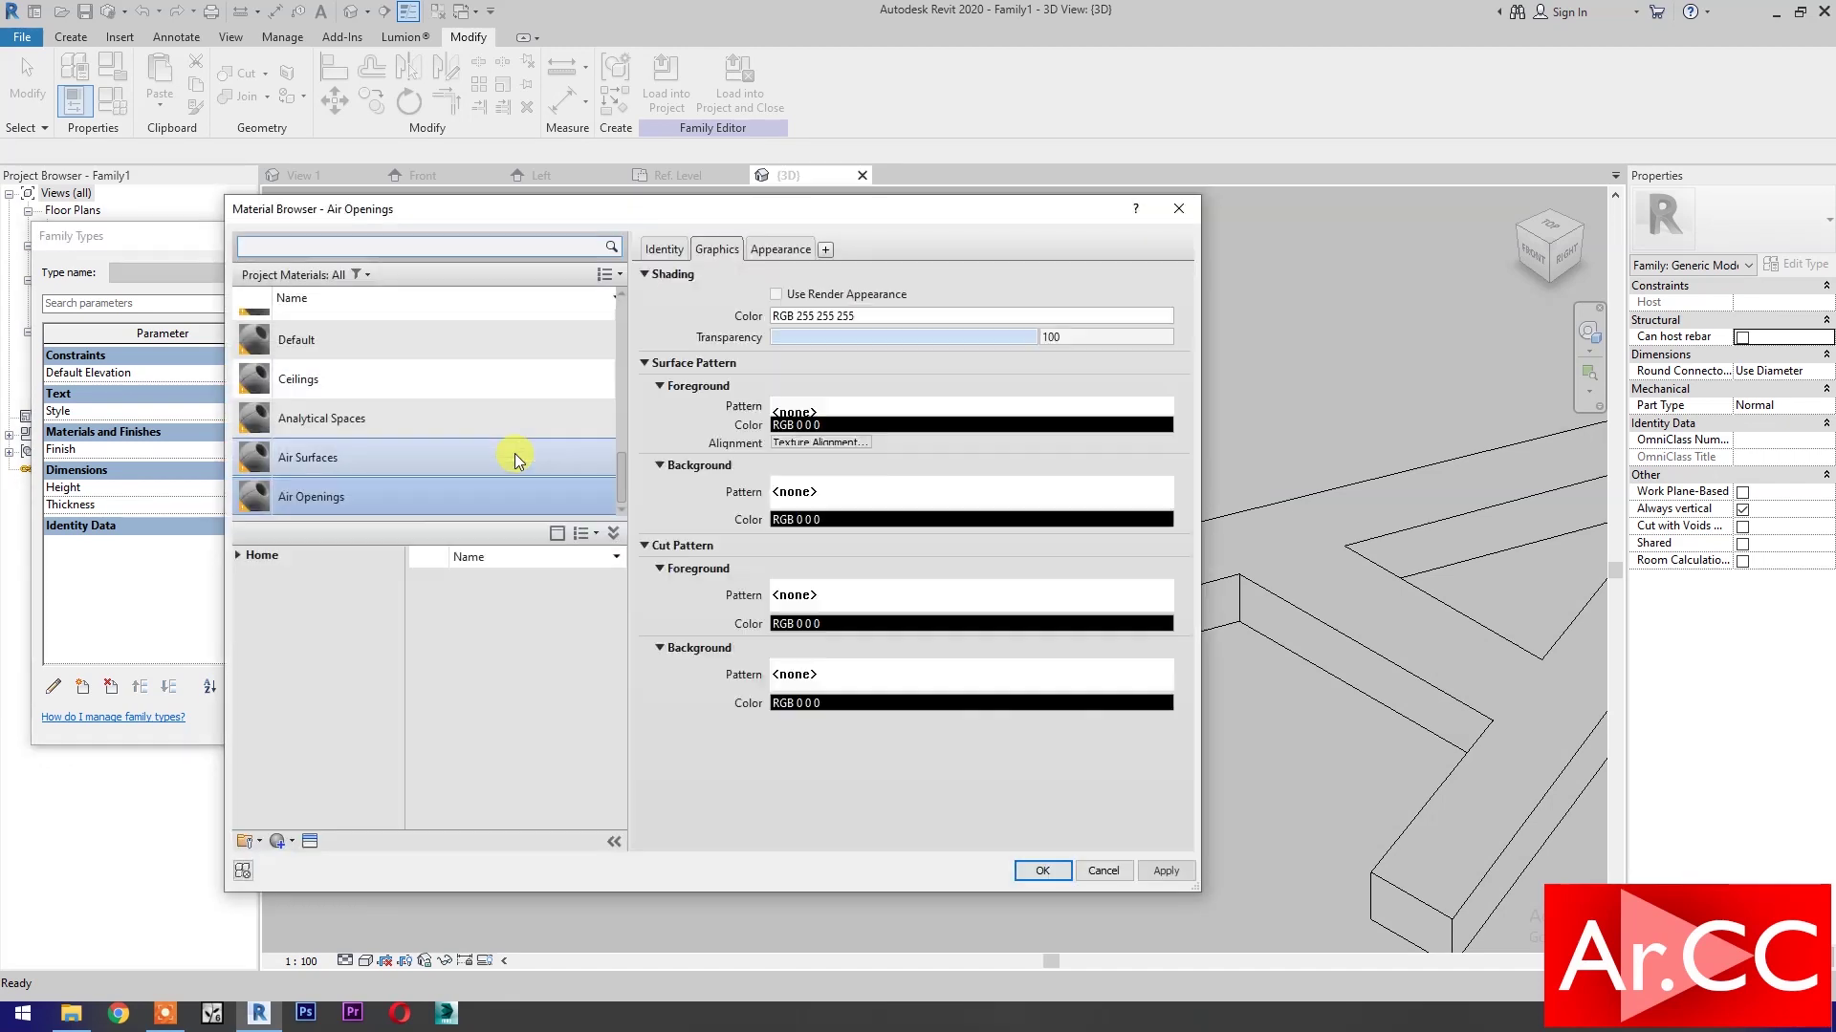
click(235, 559)
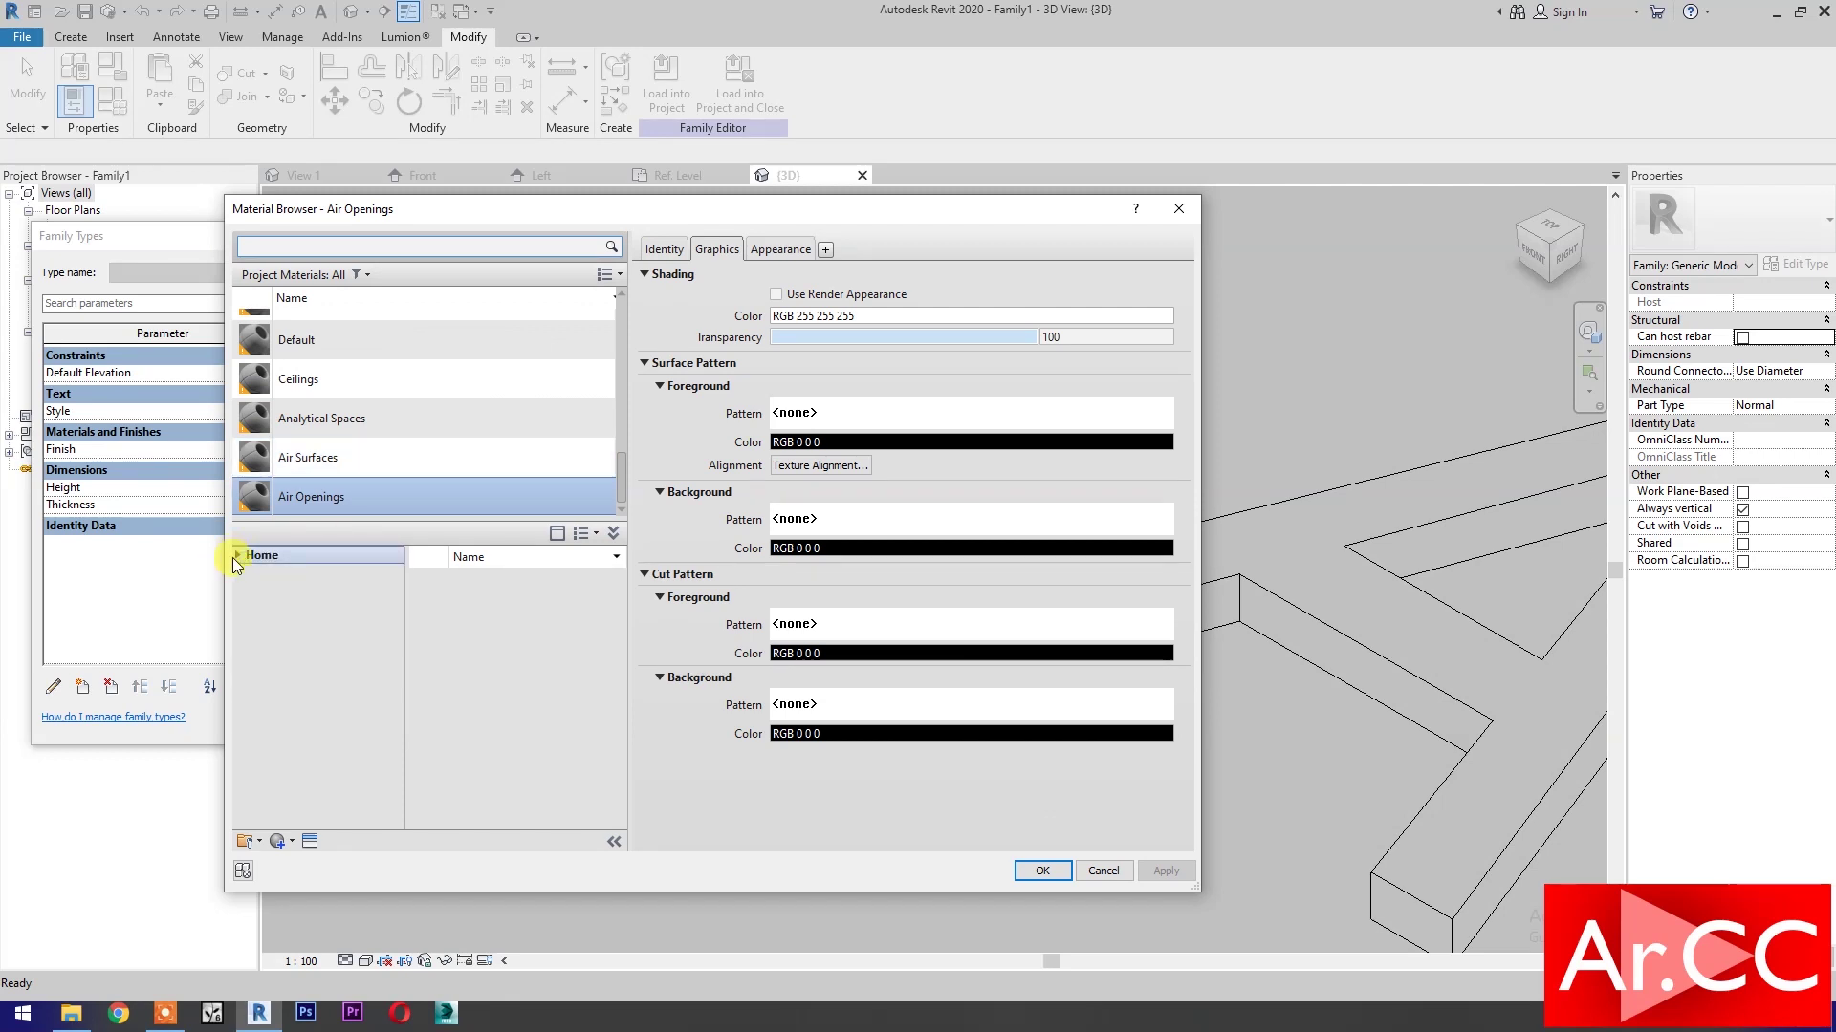
click(235, 555)
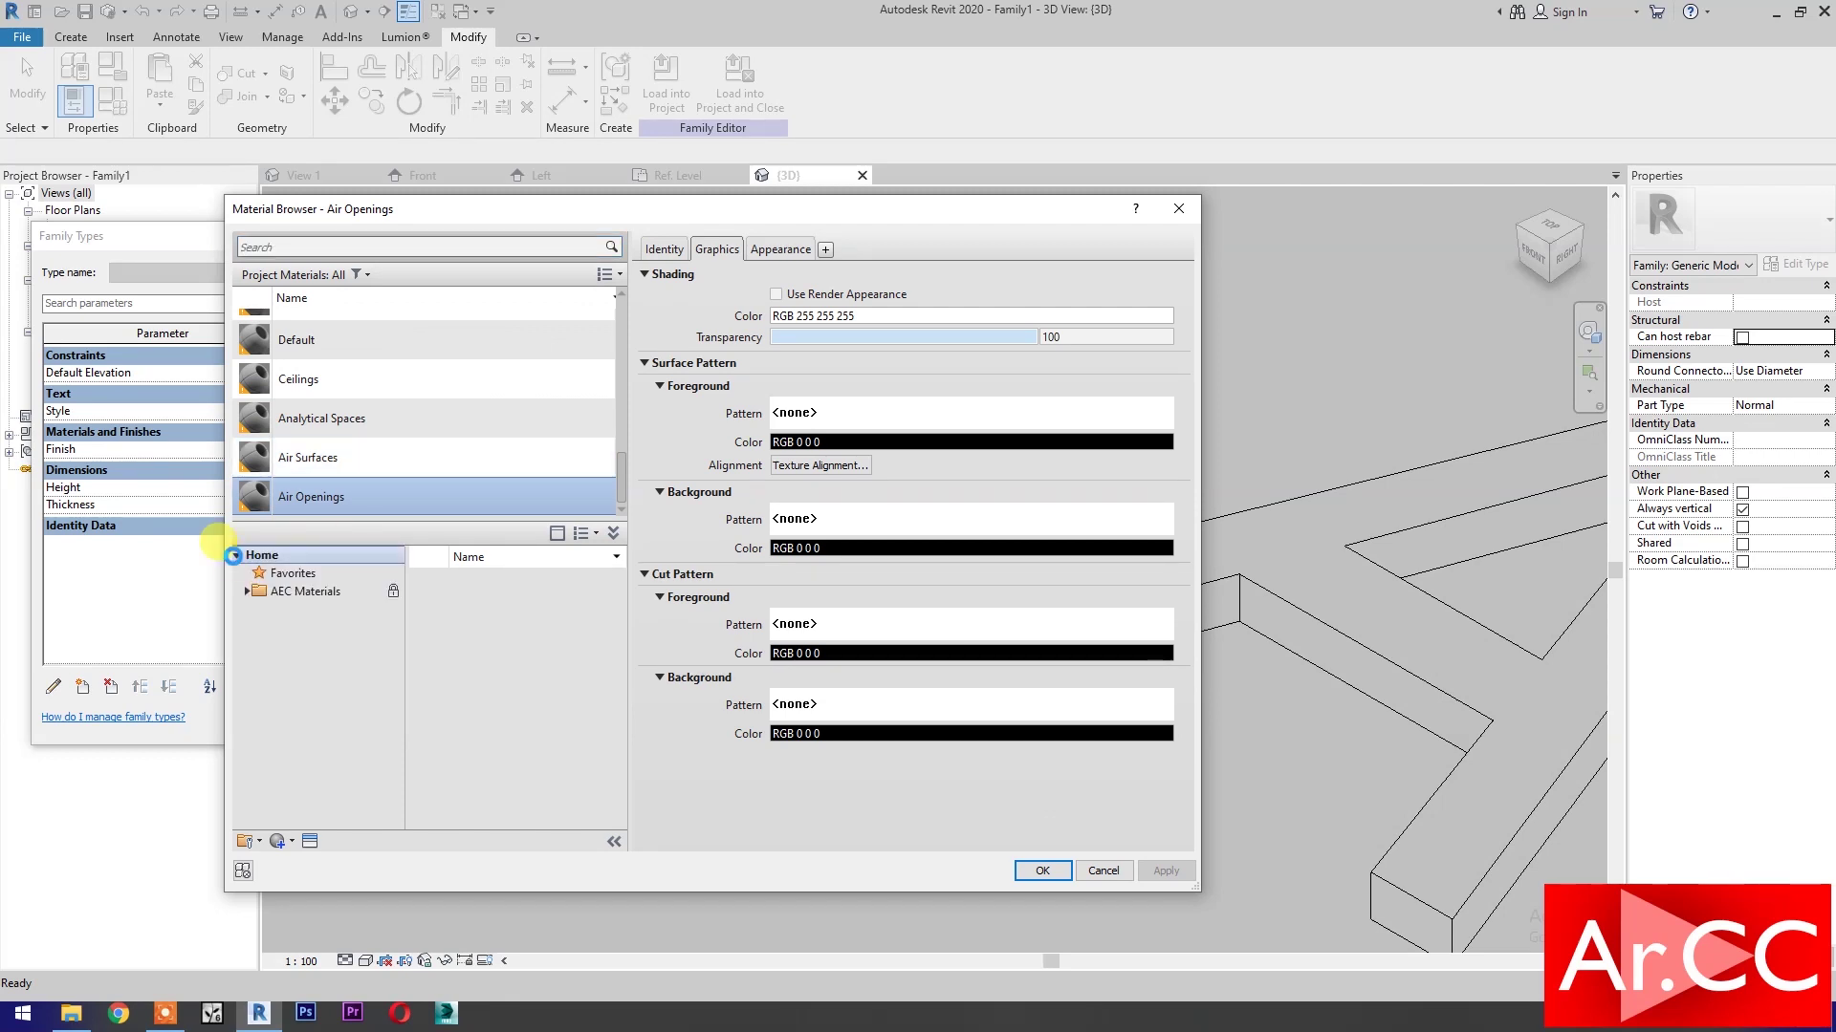
click(249, 591)
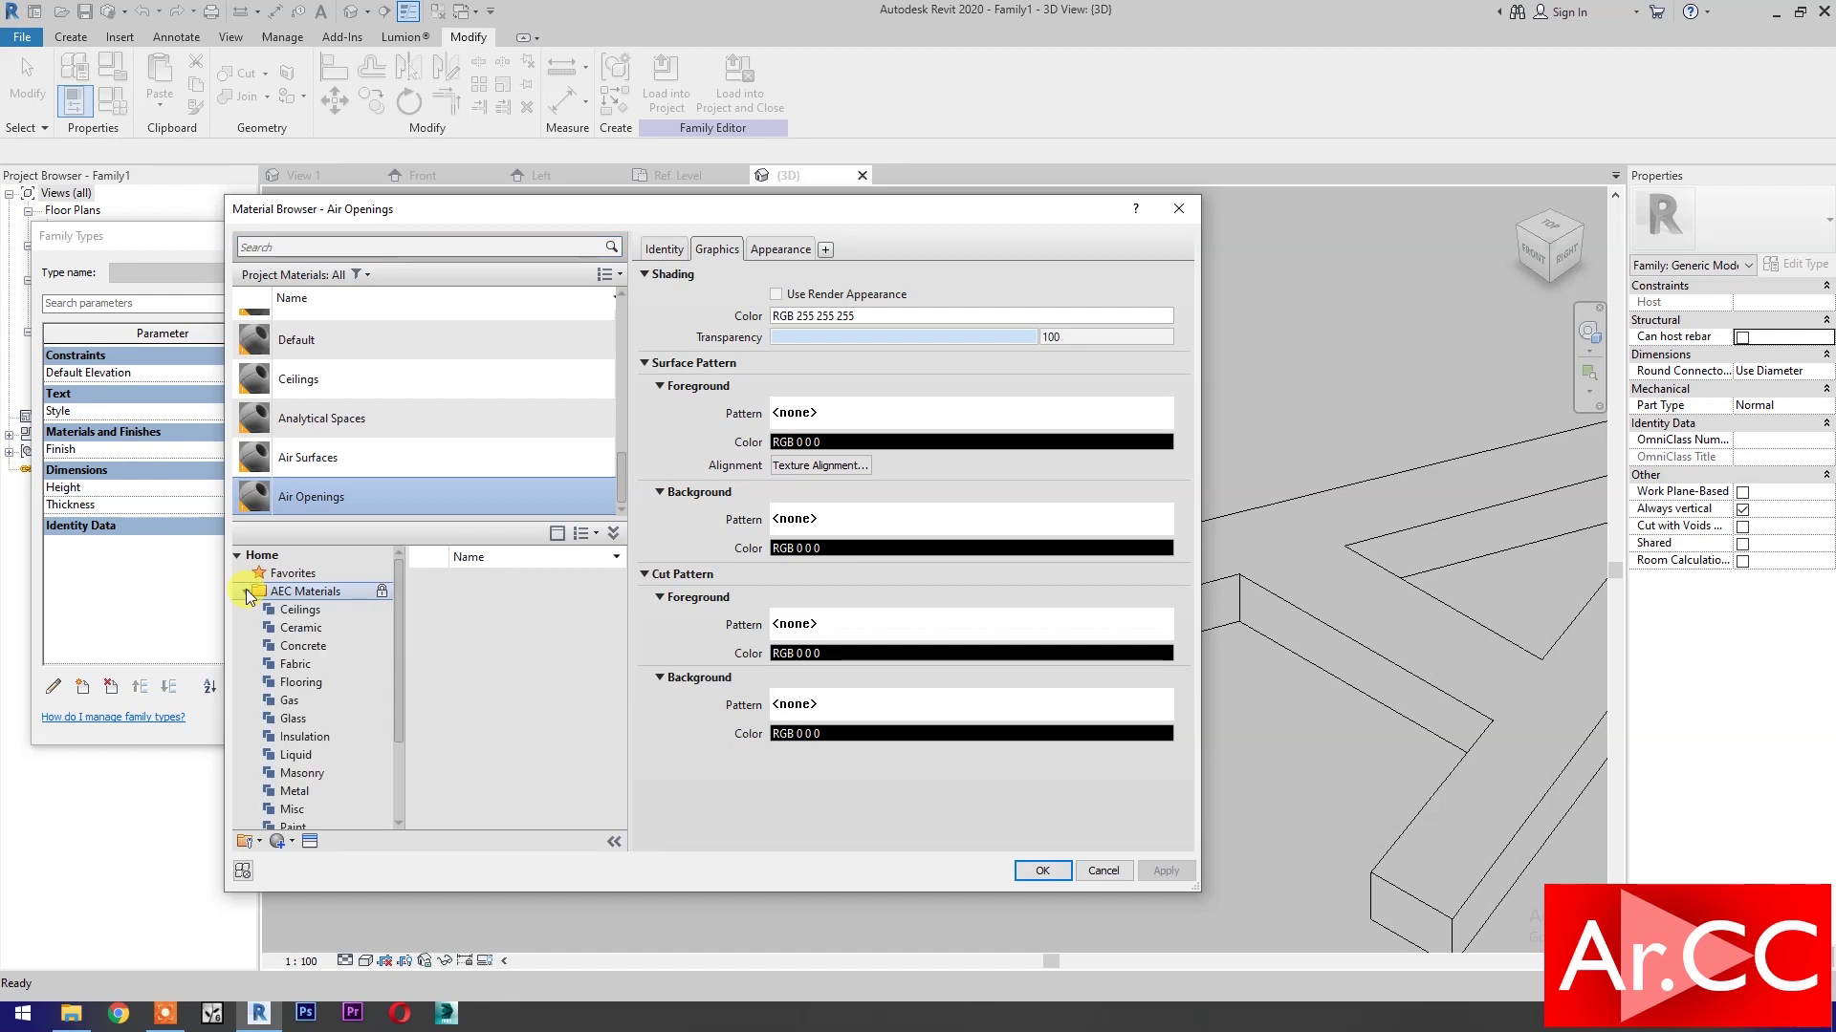
scroll(294, 813, down, 2)
click(295, 812)
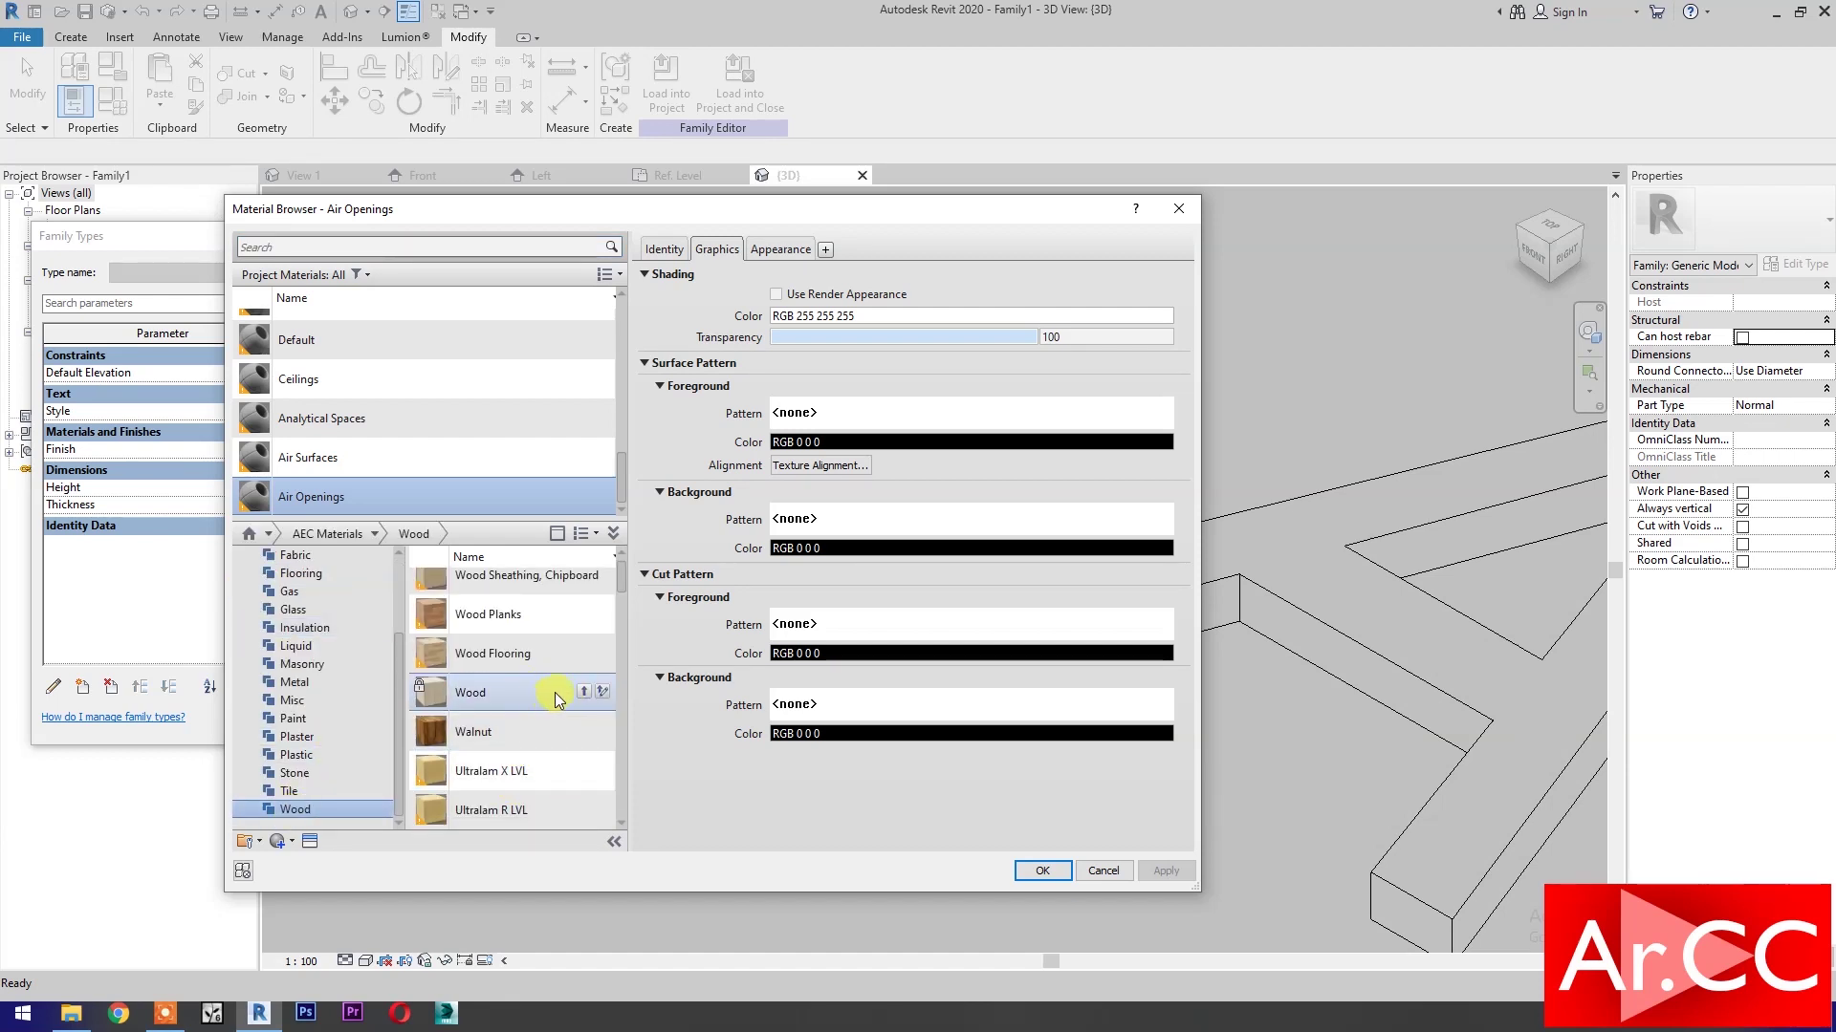
scroll(533, 699, up, 1)
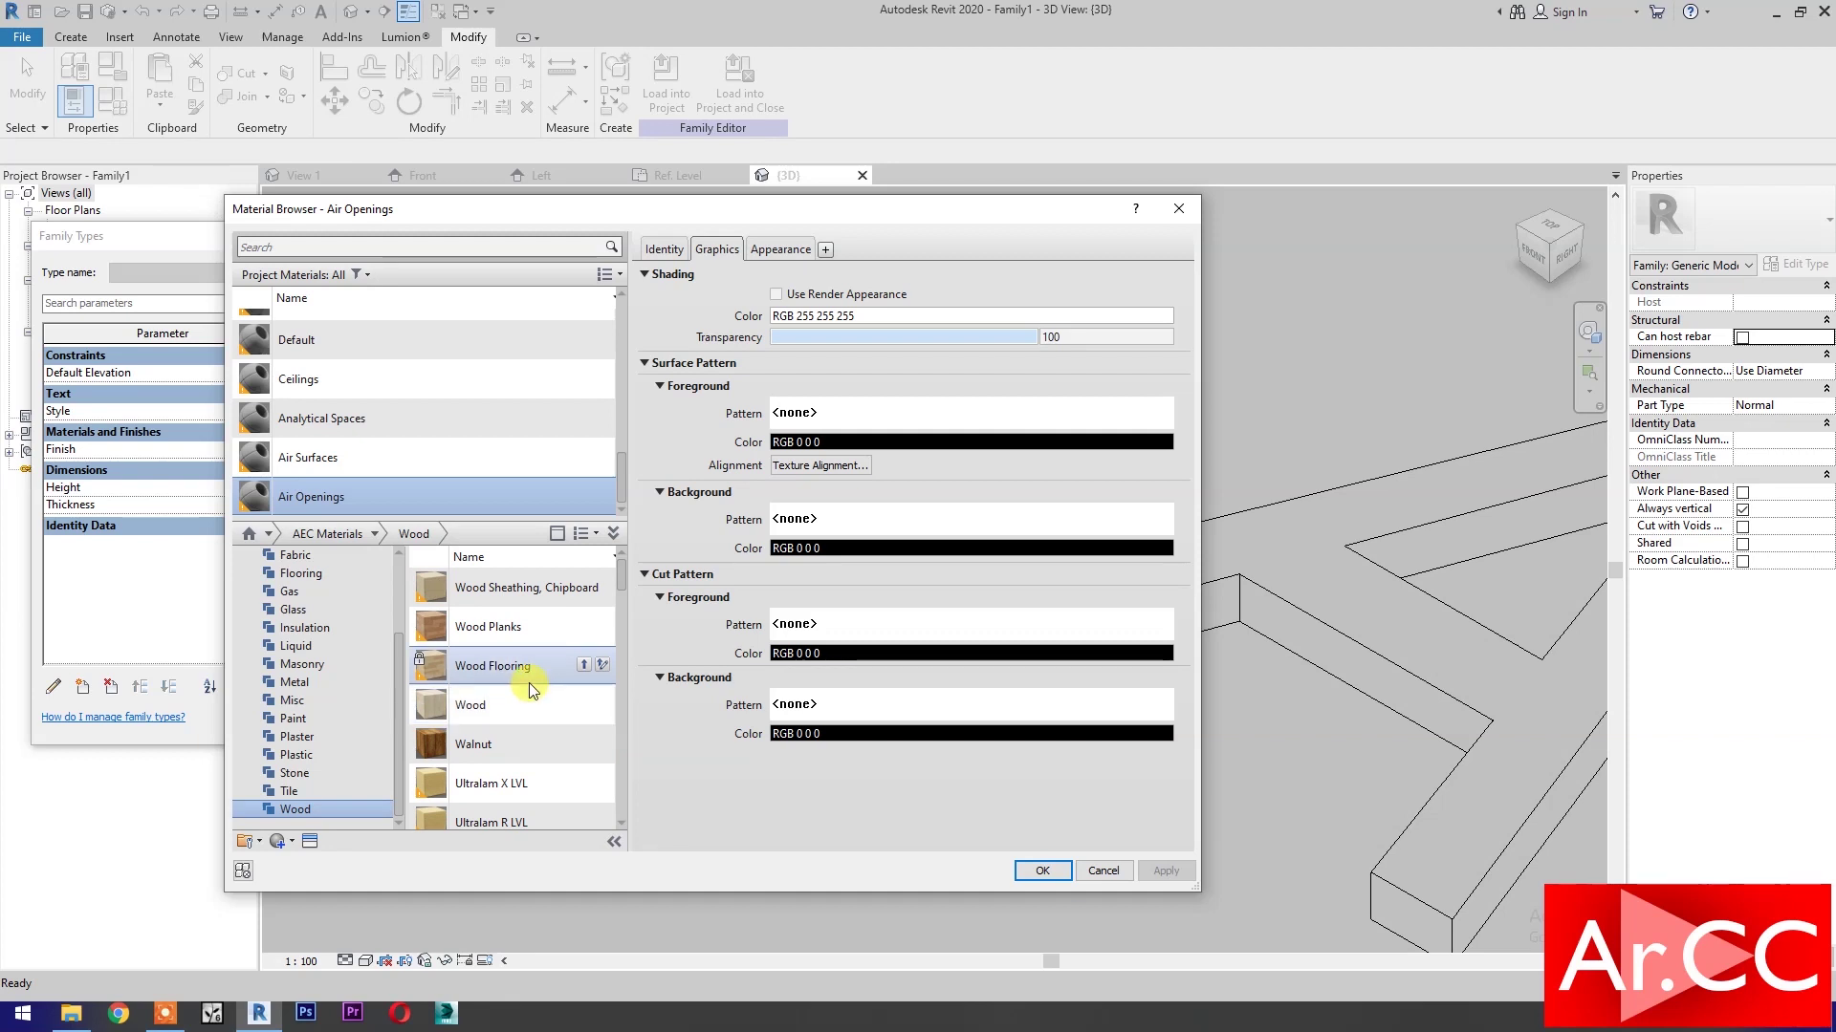
scroll(529, 683, down, 2)
scroll(524, 679, up, 2)
scroll(524, 679, down, 4)
scroll(516, 712, down, 5)
scroll(520, 729, down, 2)
scroll(518, 727, up, 3)
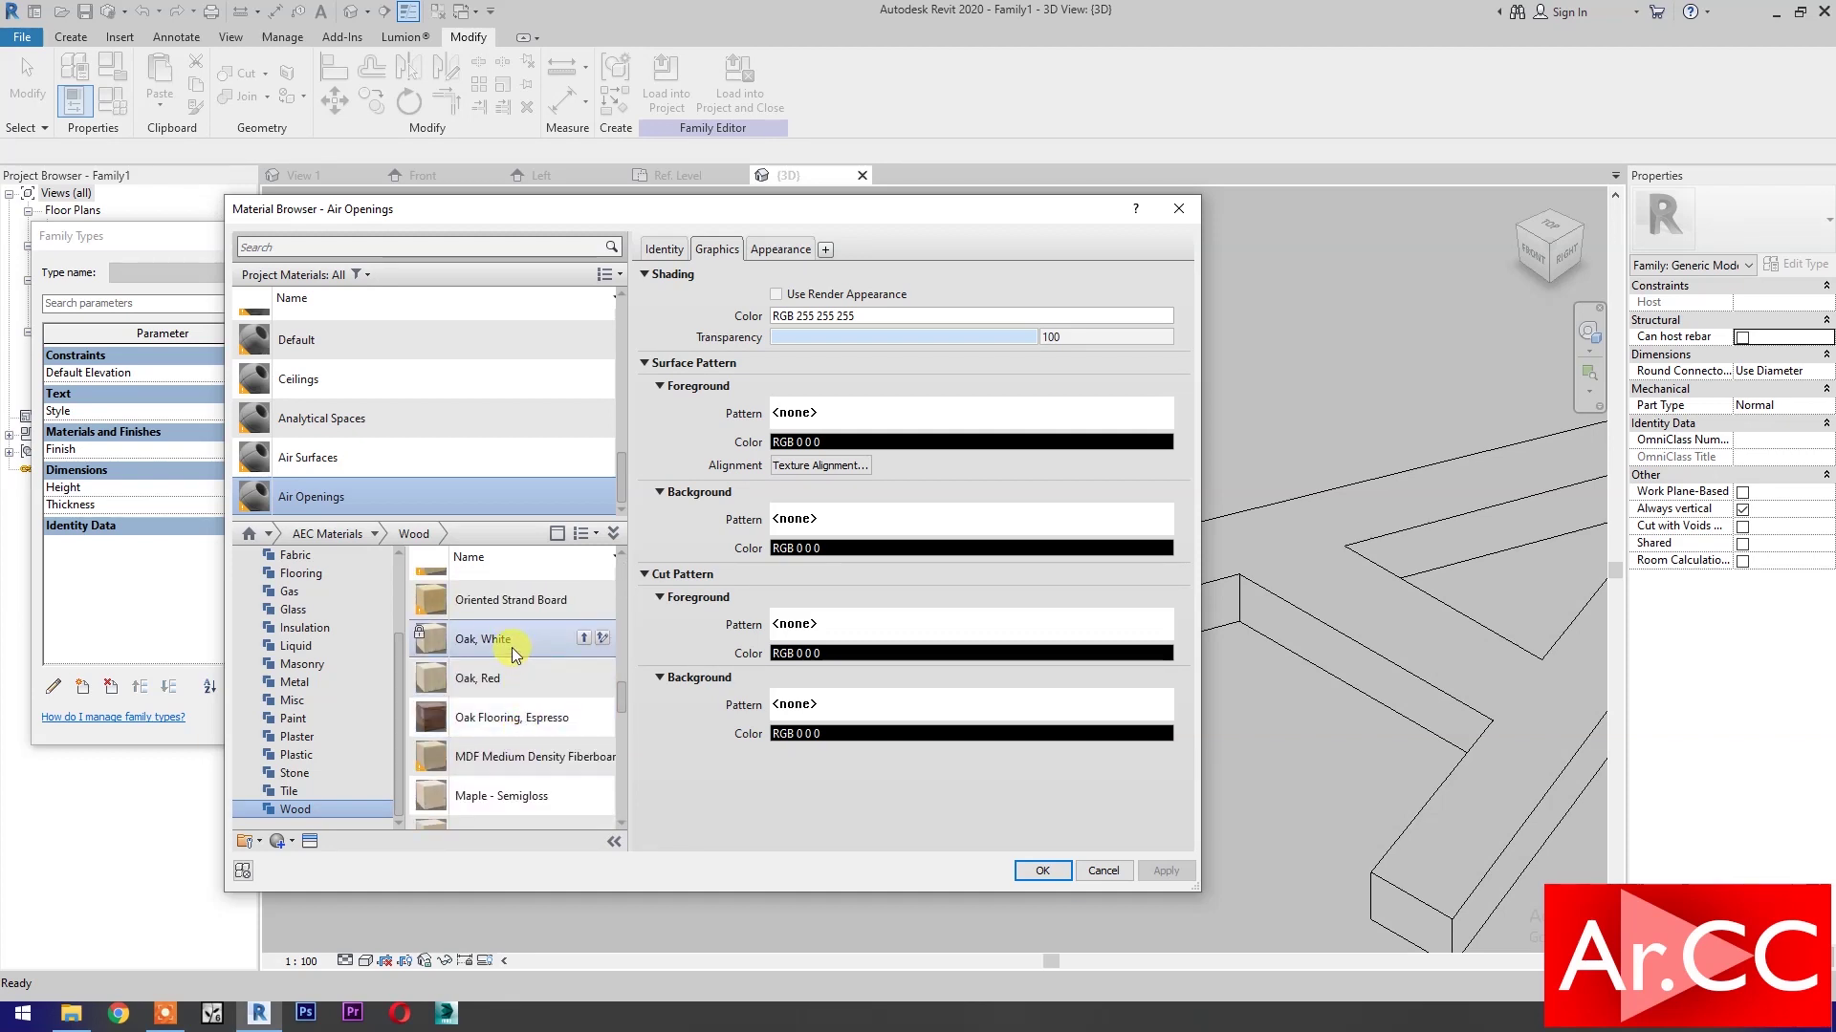
click(583, 639)
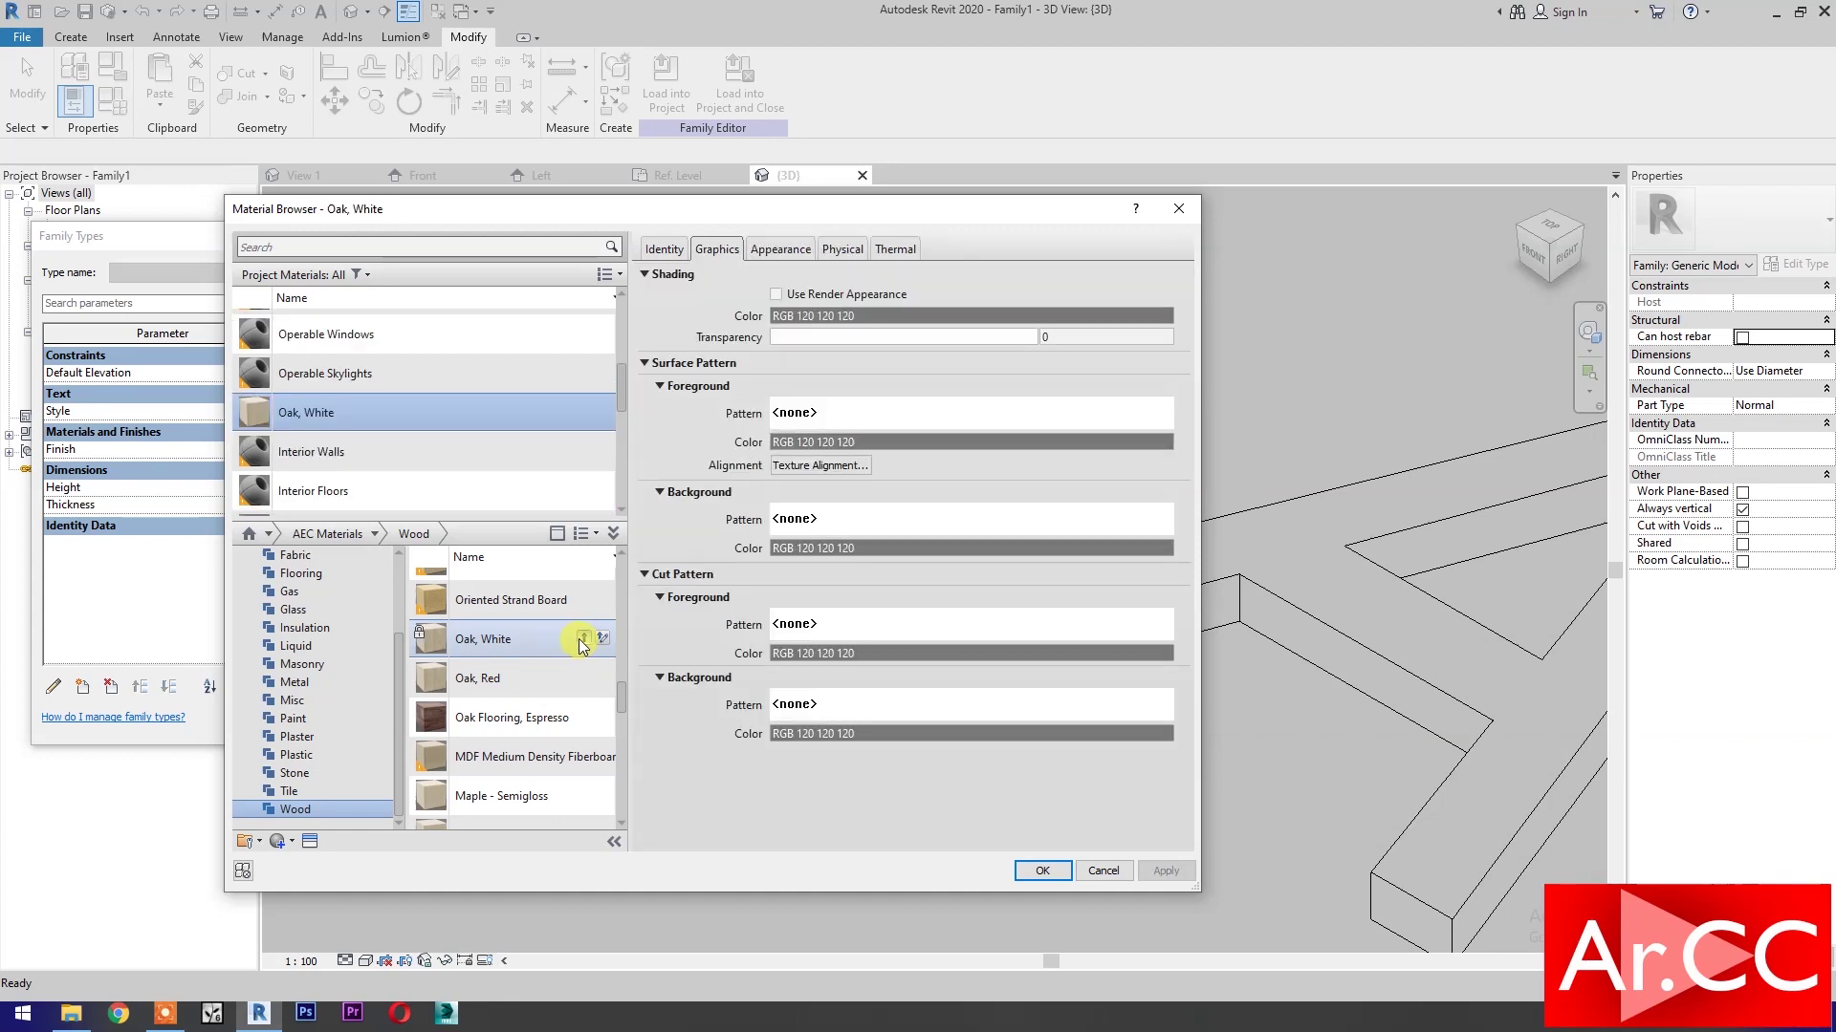
Rename the material to 'Oak, White - Accent' and apply it as the Finish.
right_click(382, 381)
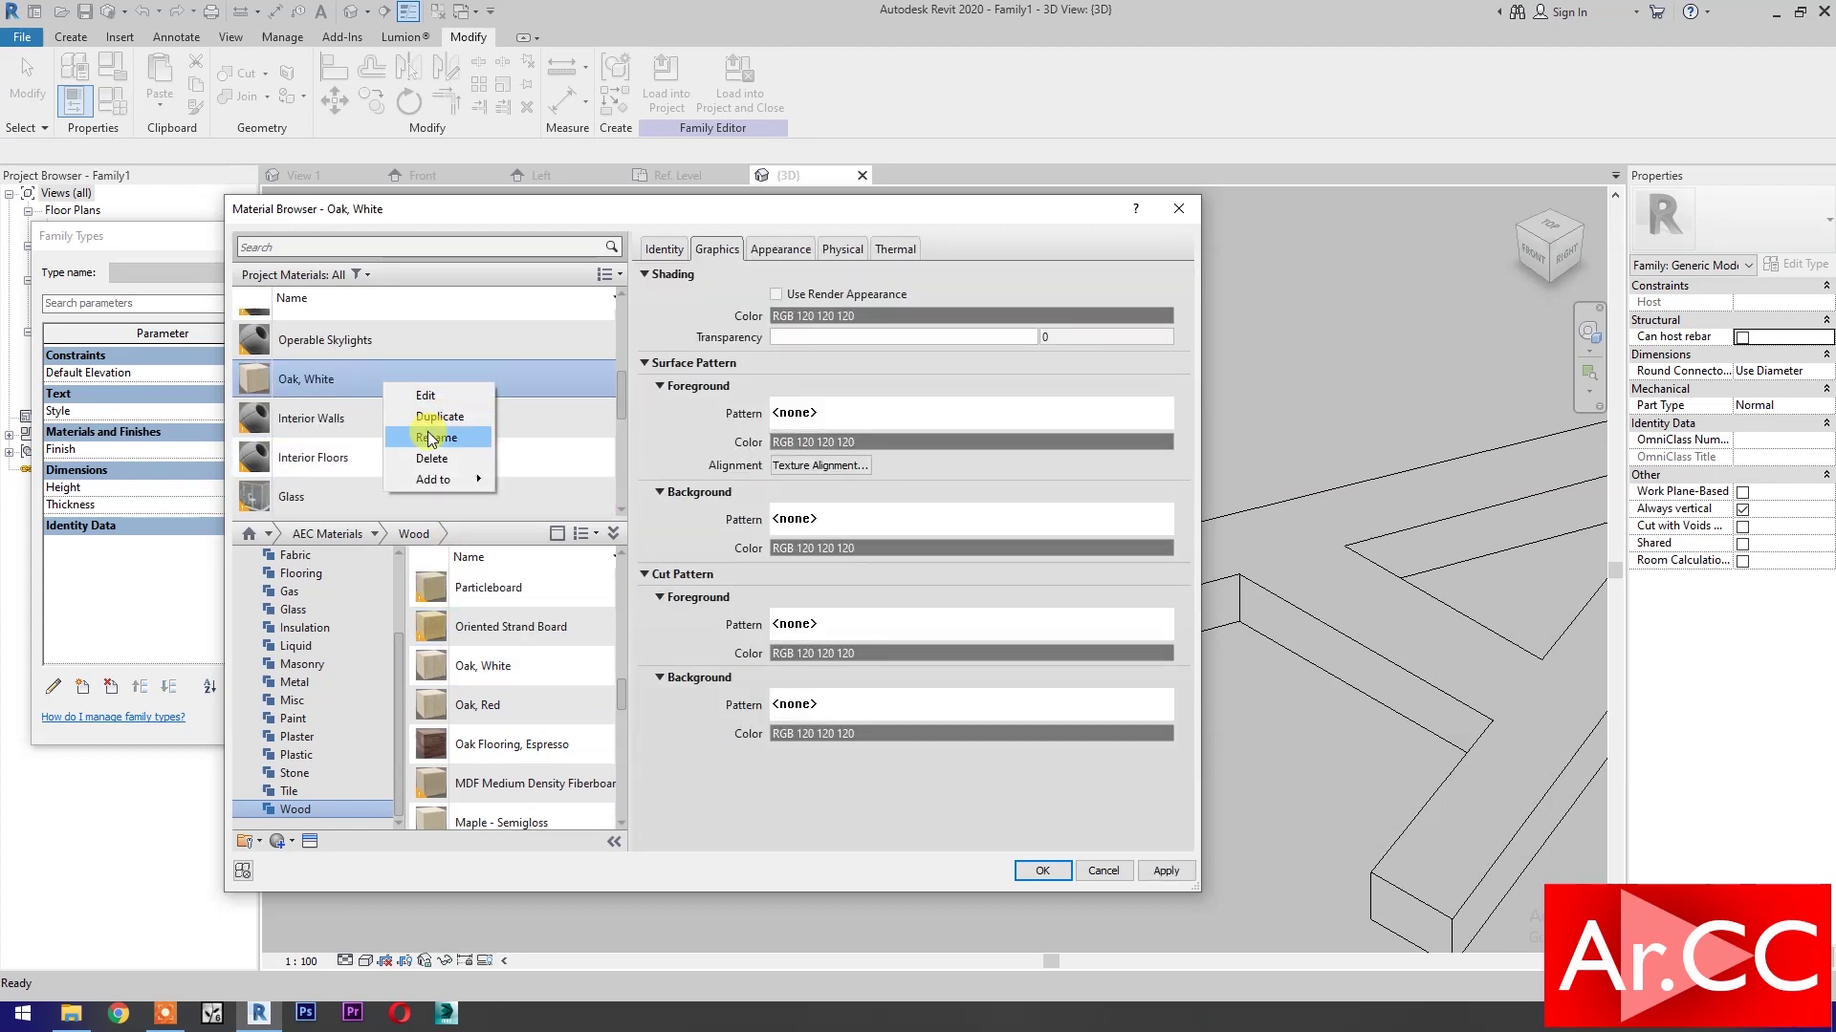
click(427, 436)
text(-)
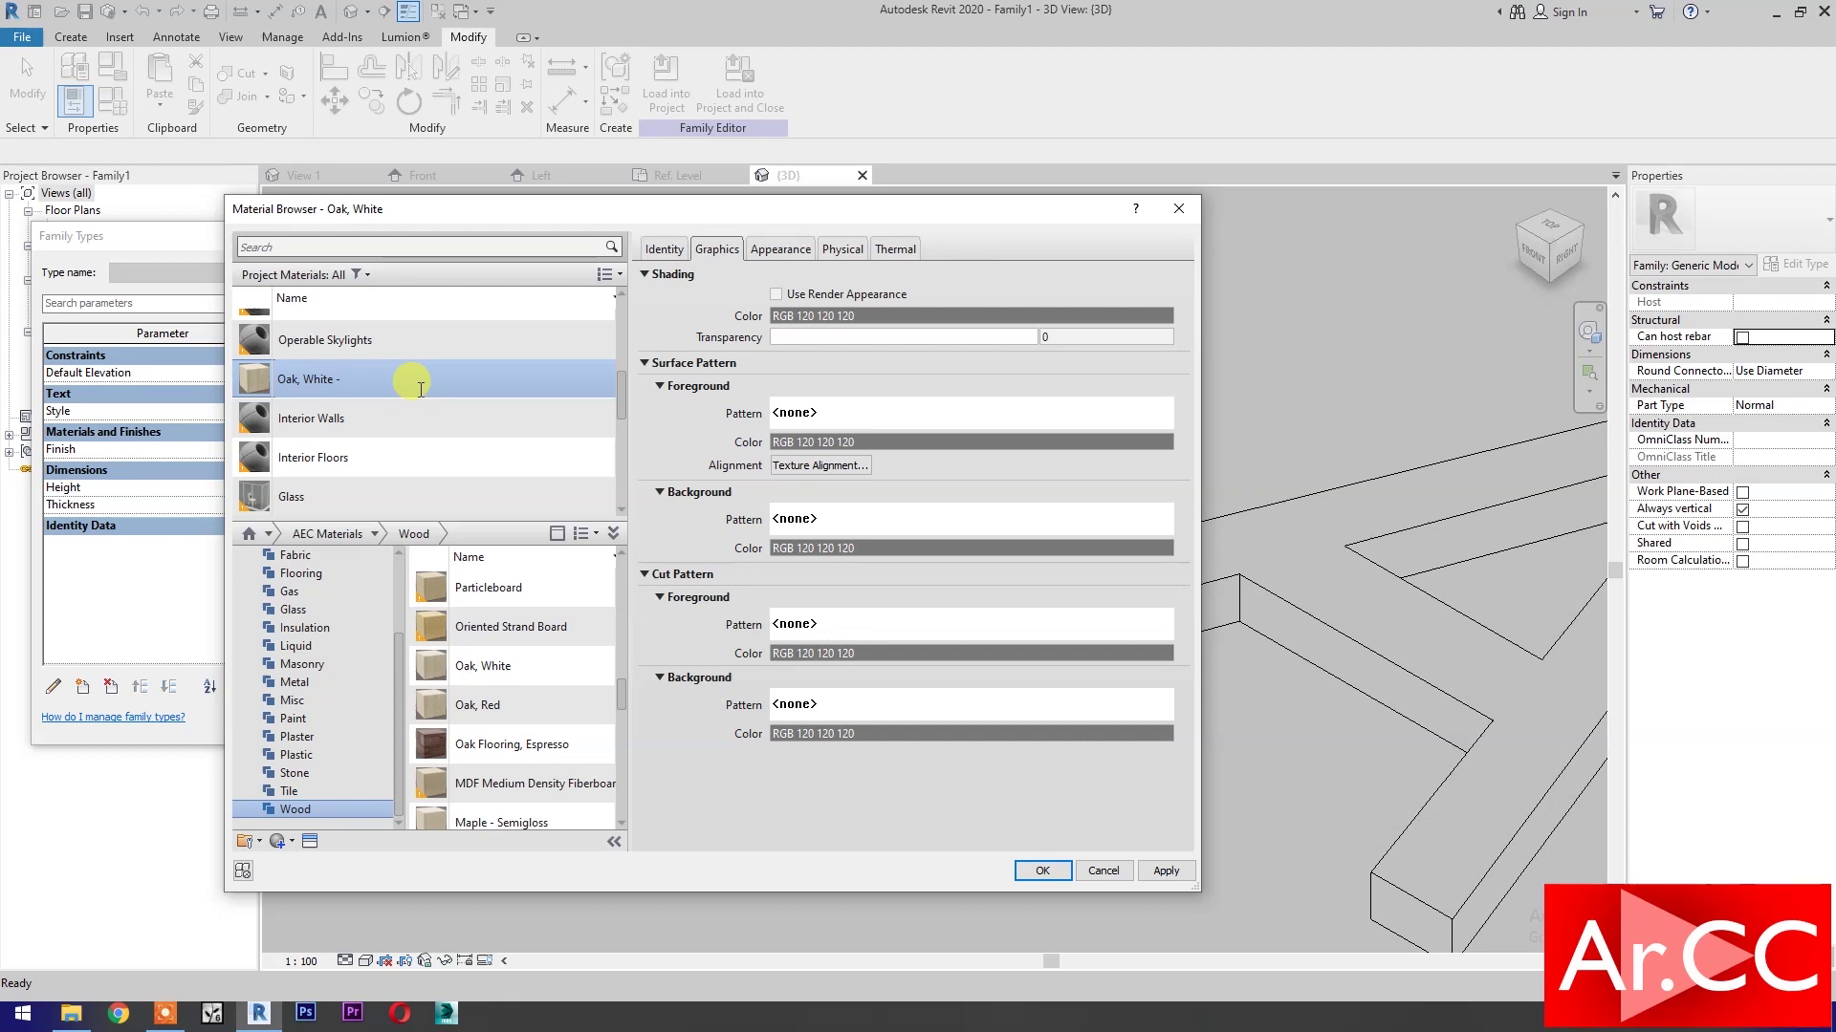
text(t)
click(1042, 872)
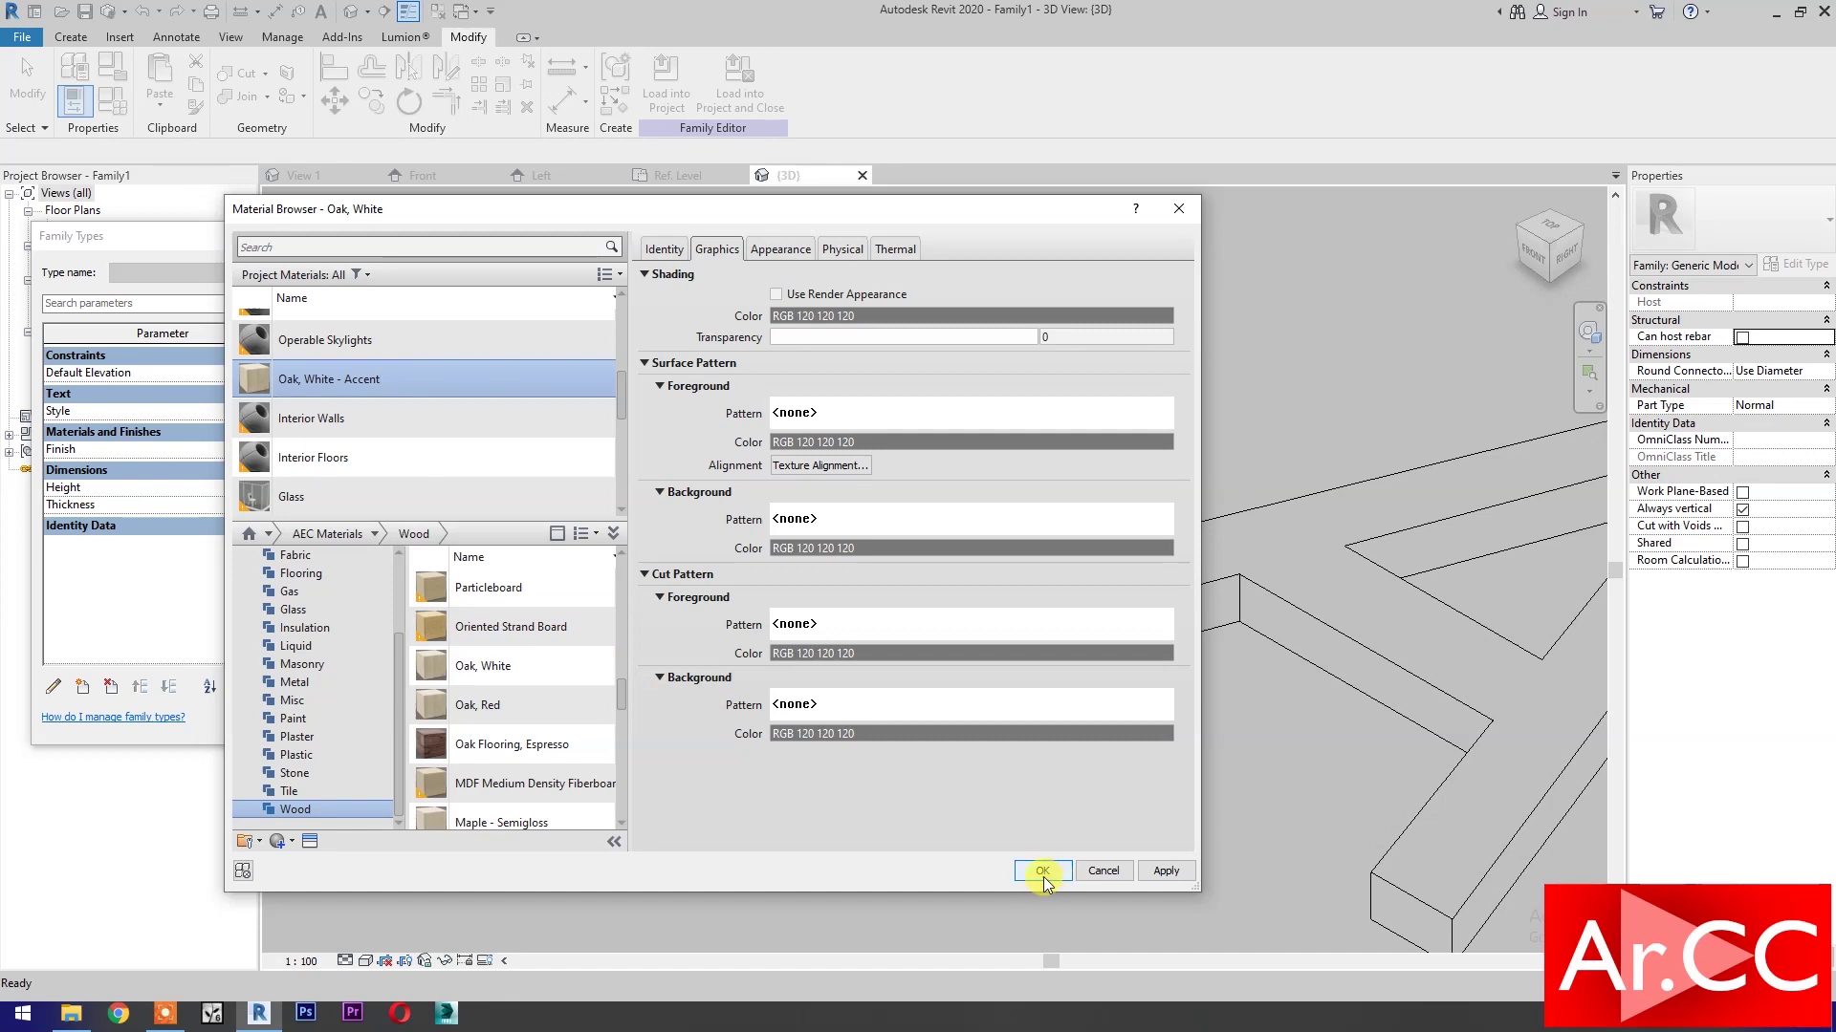
click(775, 729)
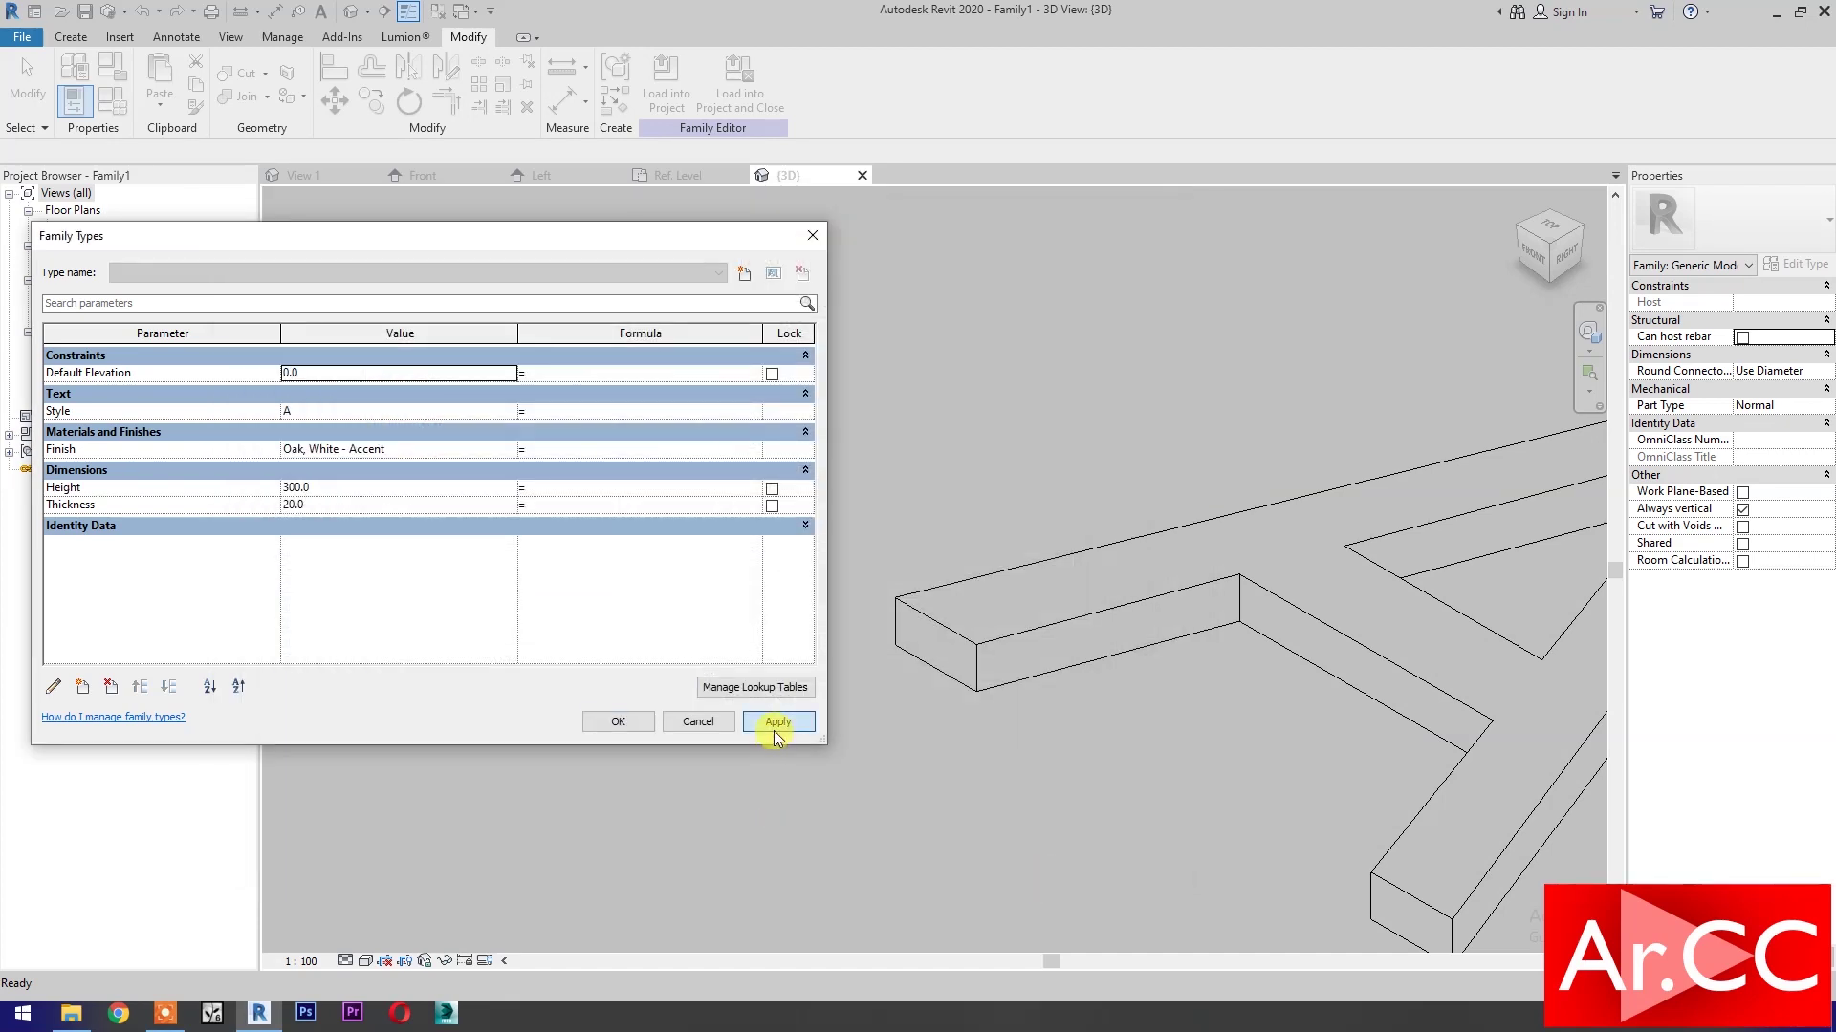
Accept the type changes and switch the view to the Realistic visual style.
key(Return)
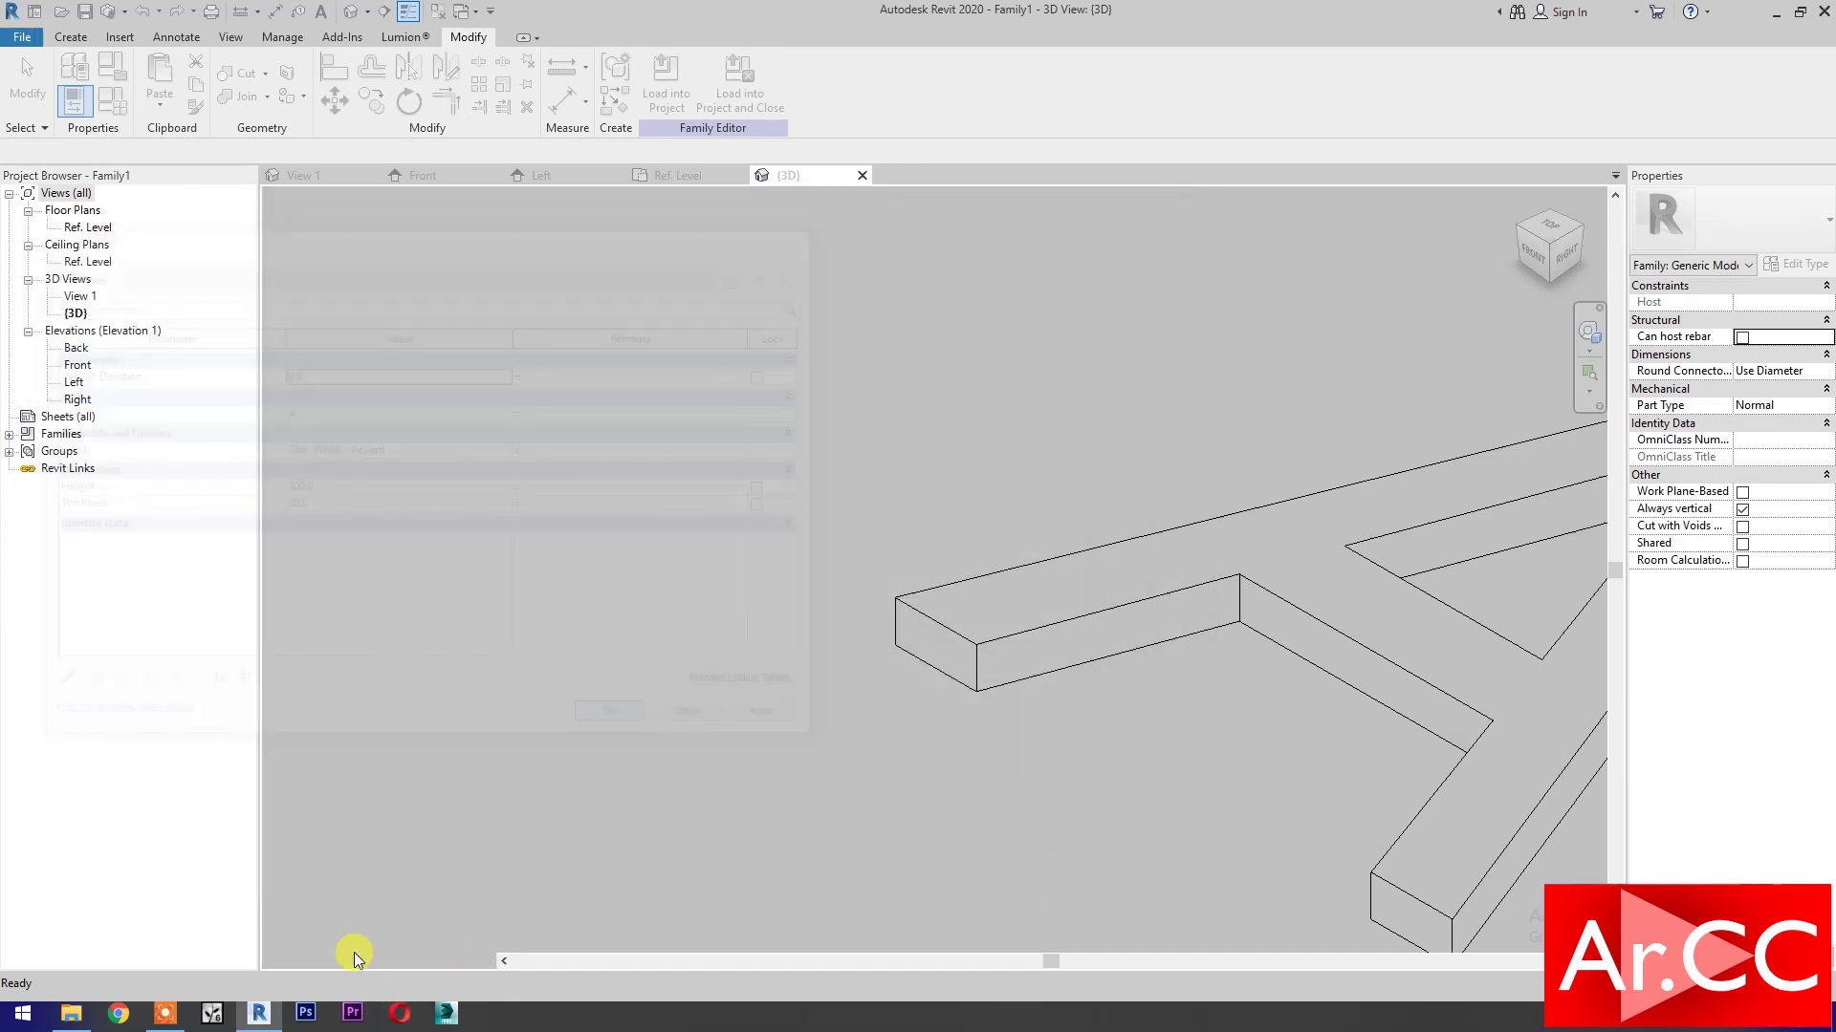
click(366, 961)
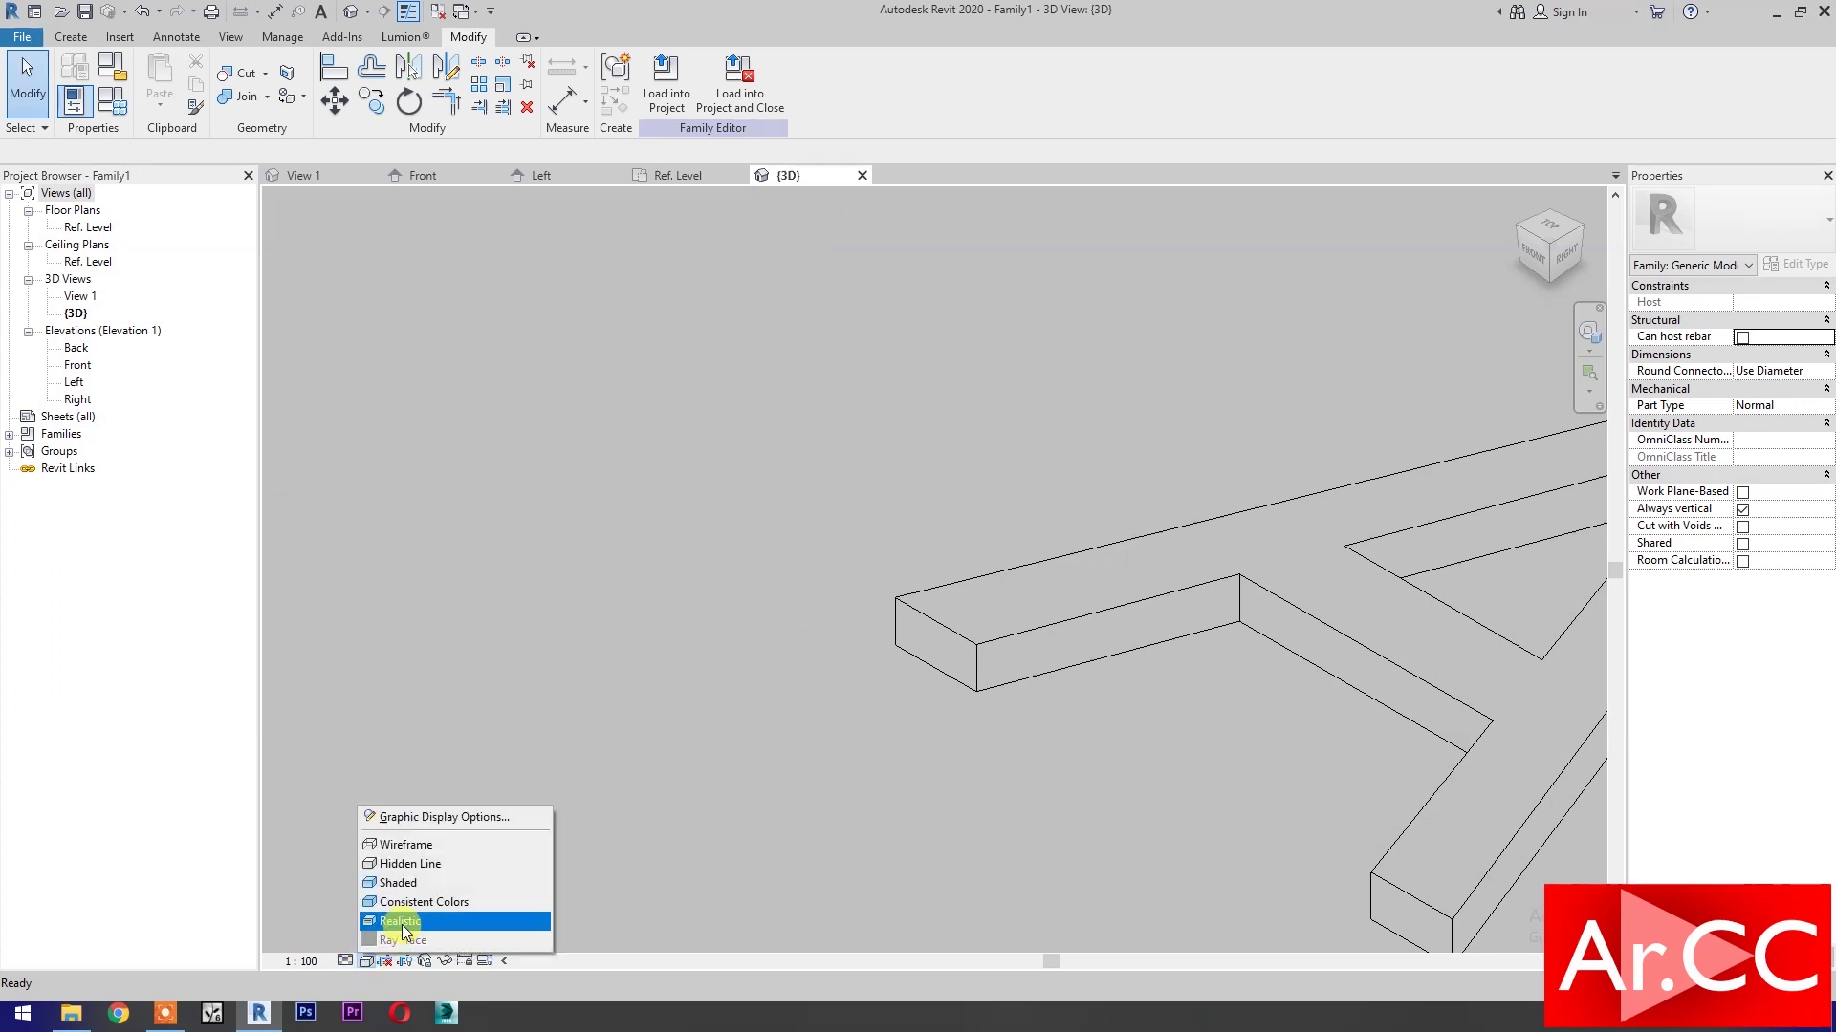
click(392, 921)
Bring the wooden letter A into view and reopen the Family Types parameters.
scroll(1044, 787, down, 2)
middle_drag(1043, 788, 825, 724)
key(a)
key(l)
scroll(1098, 806, down, 2)
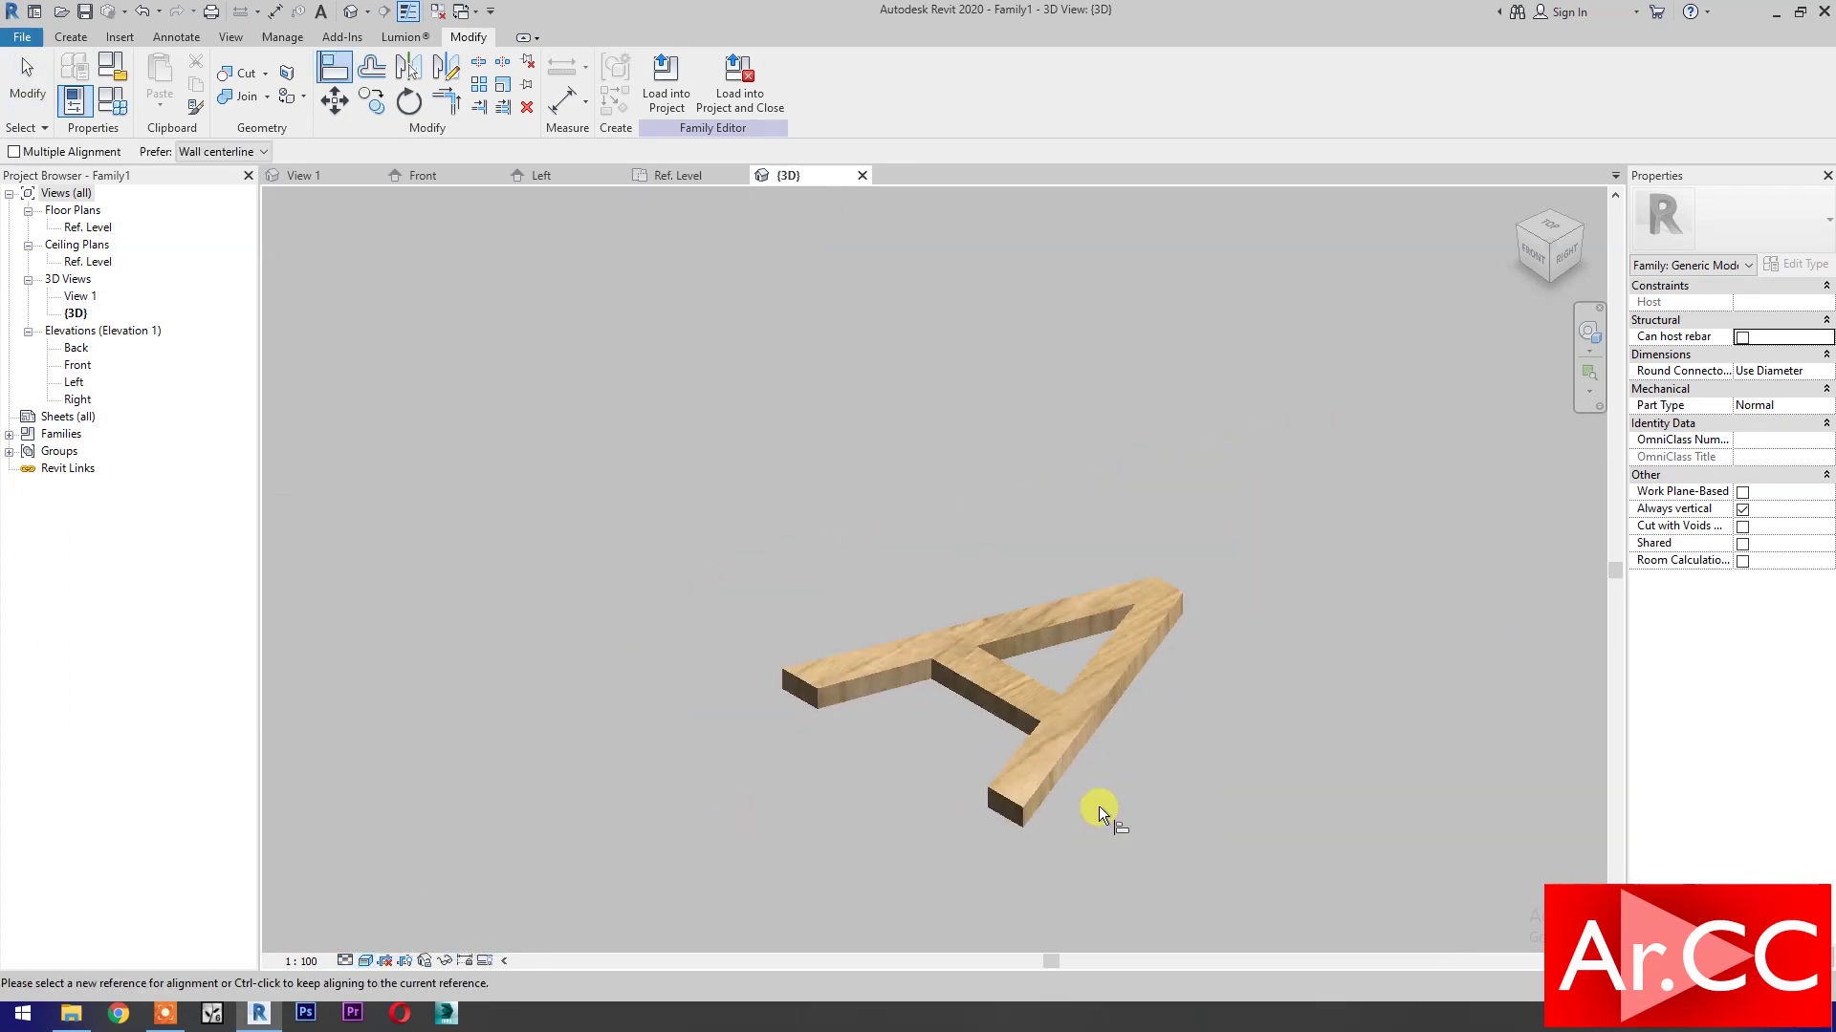
middle_drag(1098, 806, 1352, 697)
click(119, 110)
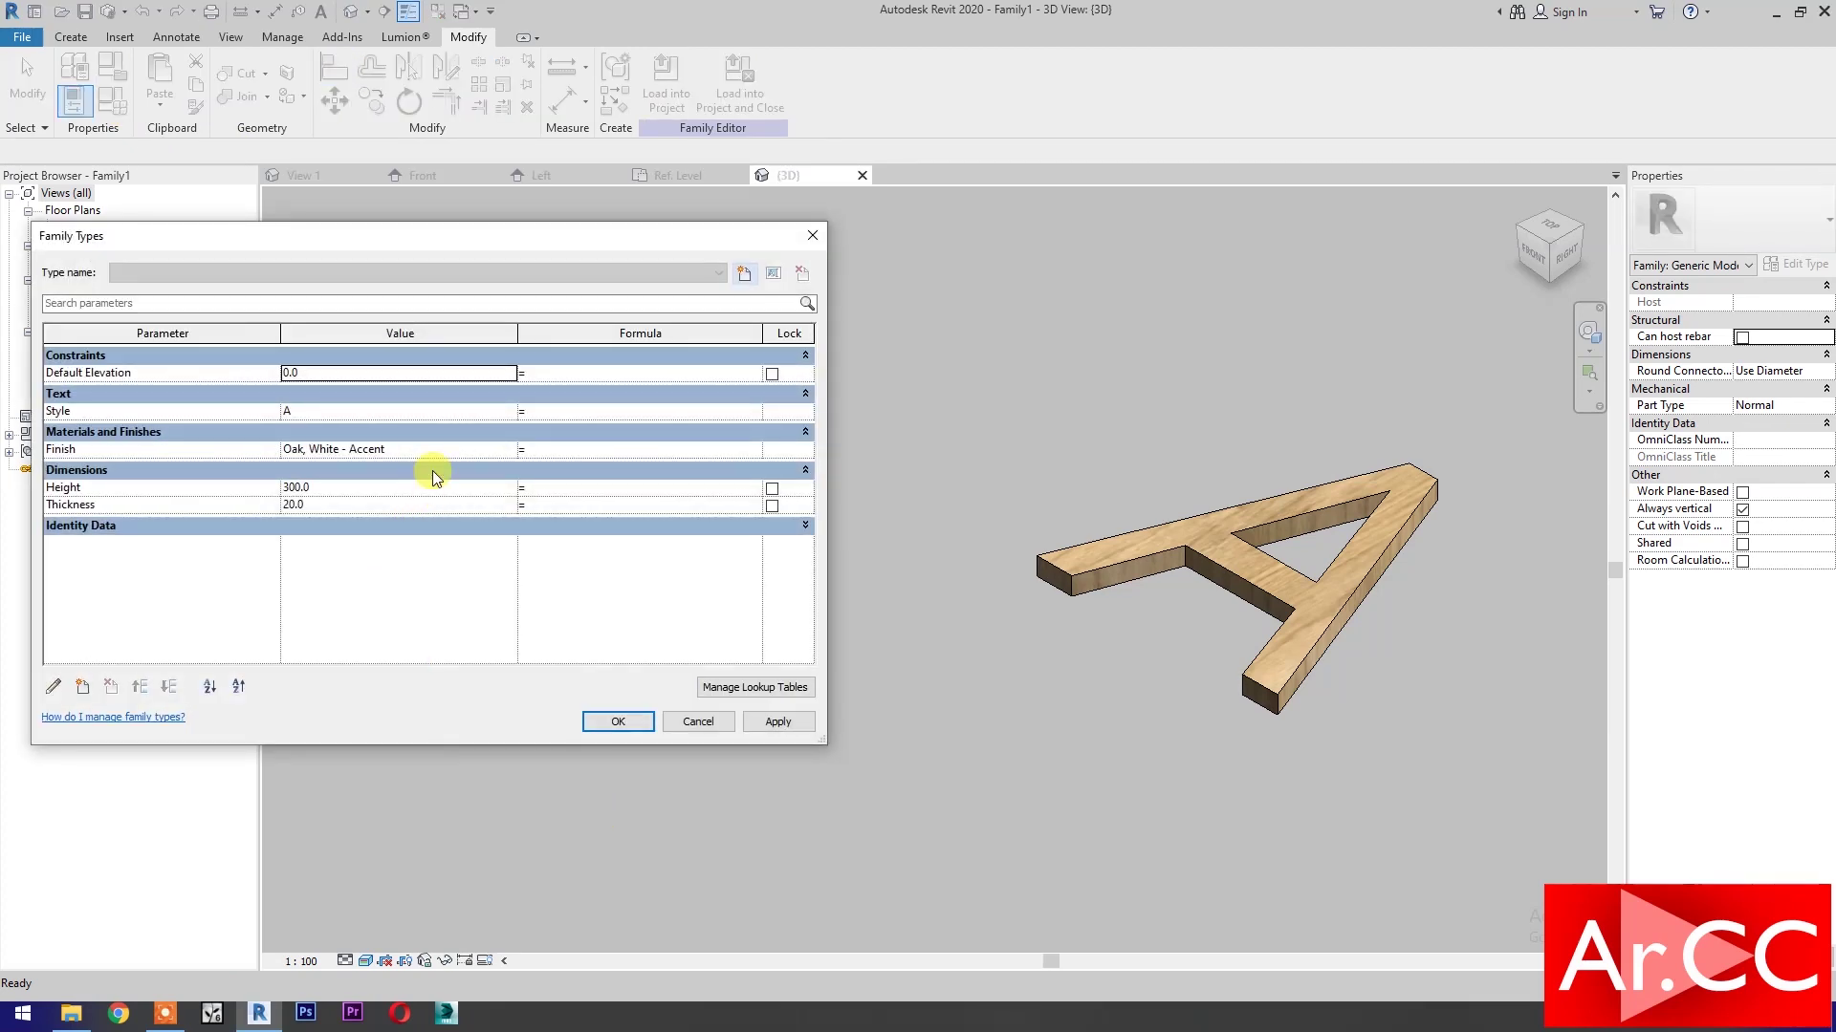
Create a new family type named A and apply it.
click(747, 273)
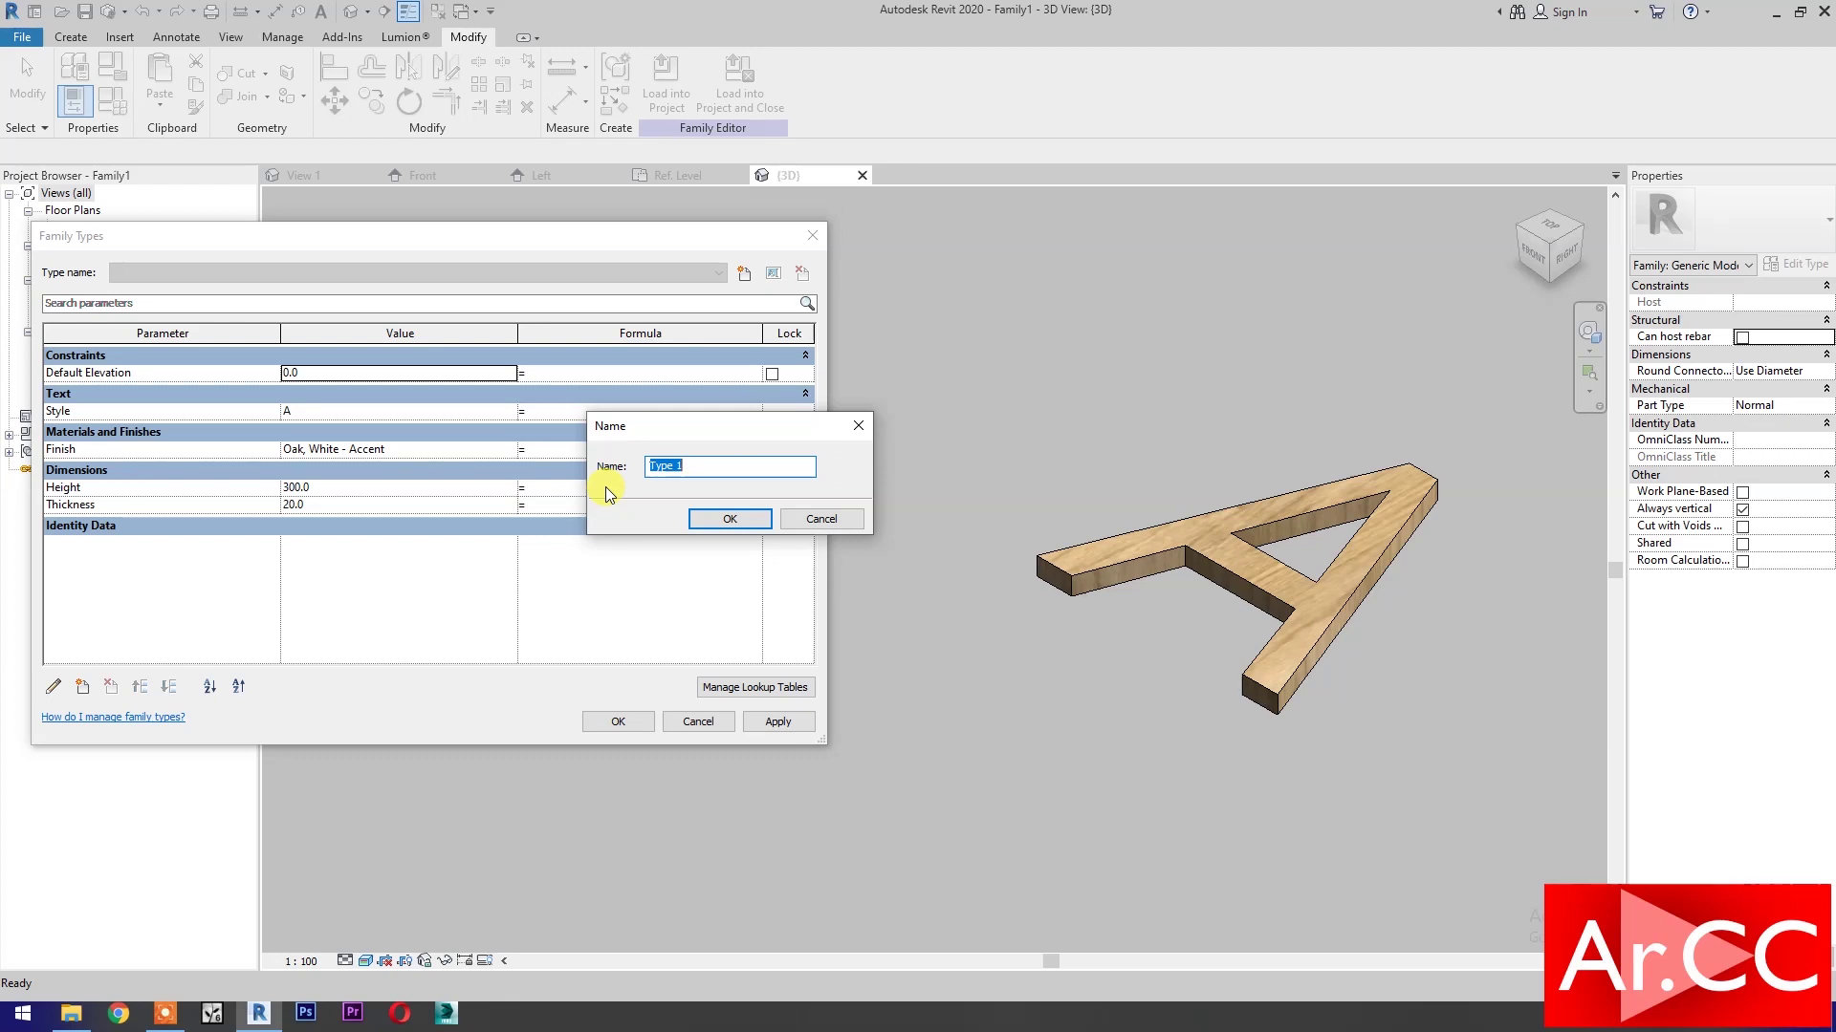
text(A)
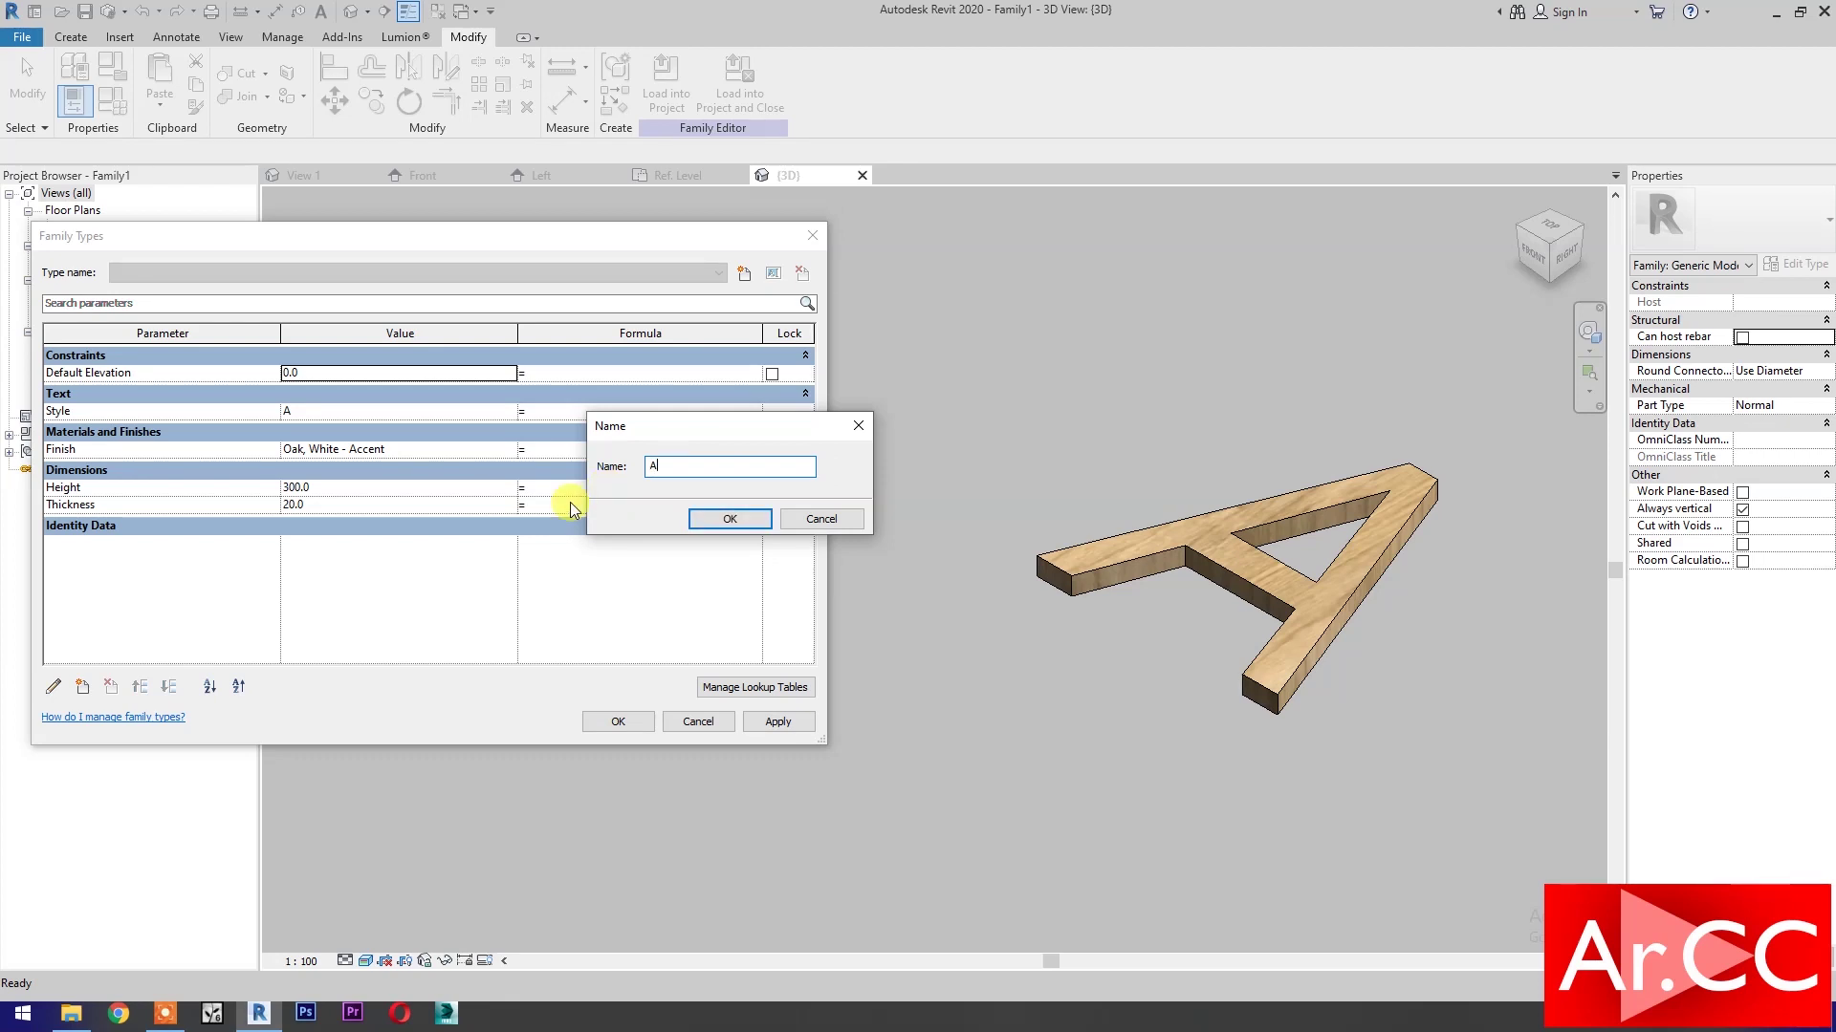
click(729, 519)
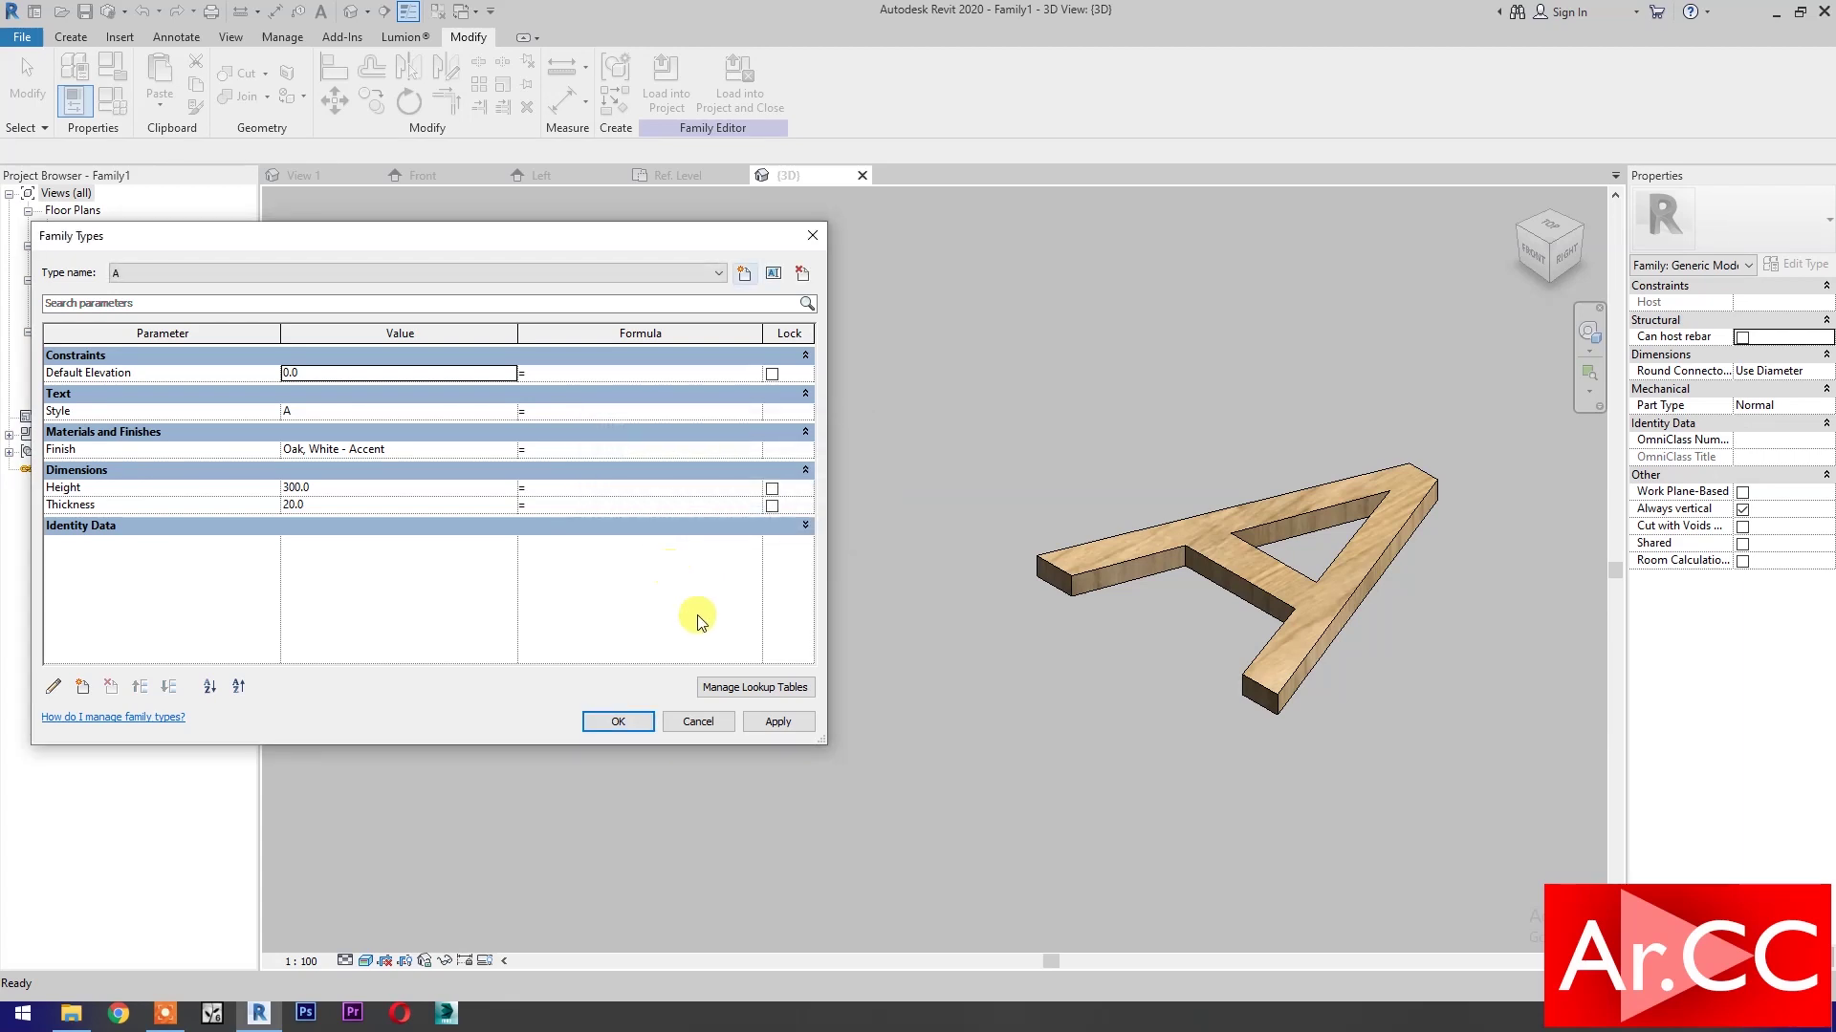
click(765, 729)
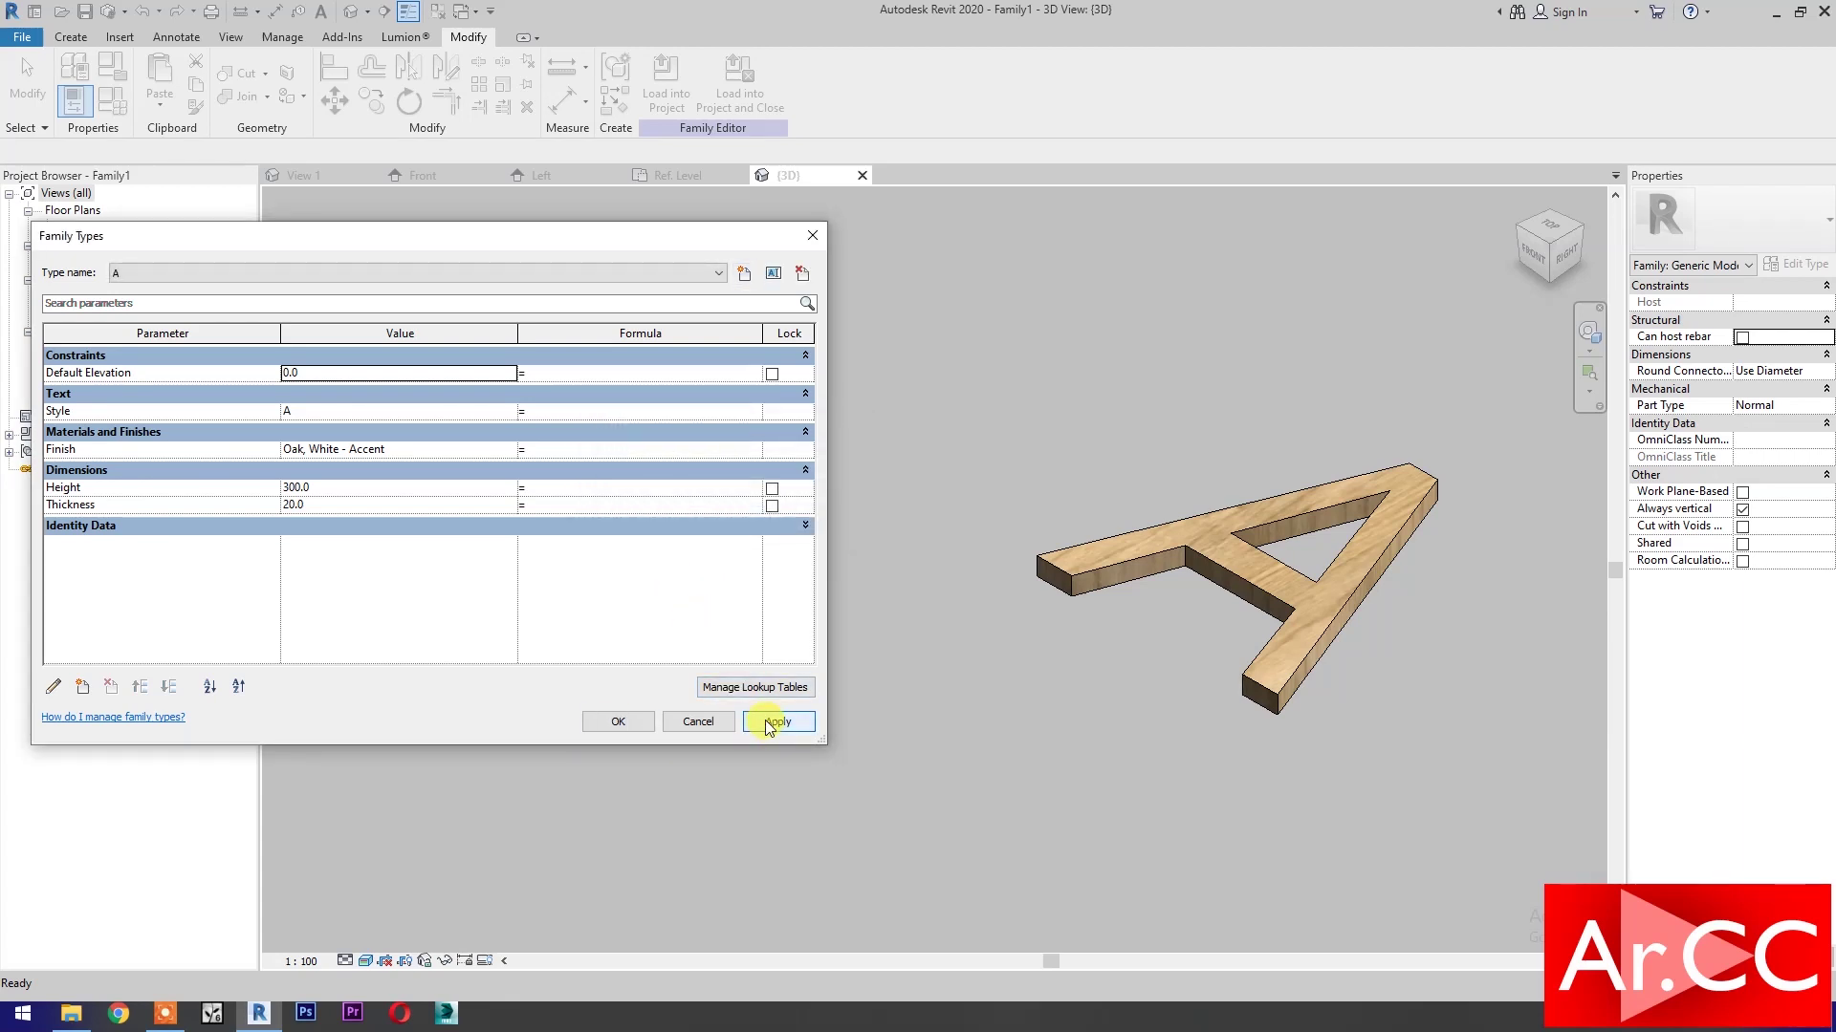
Create family type B with its Style text set to B.
click(745, 274)
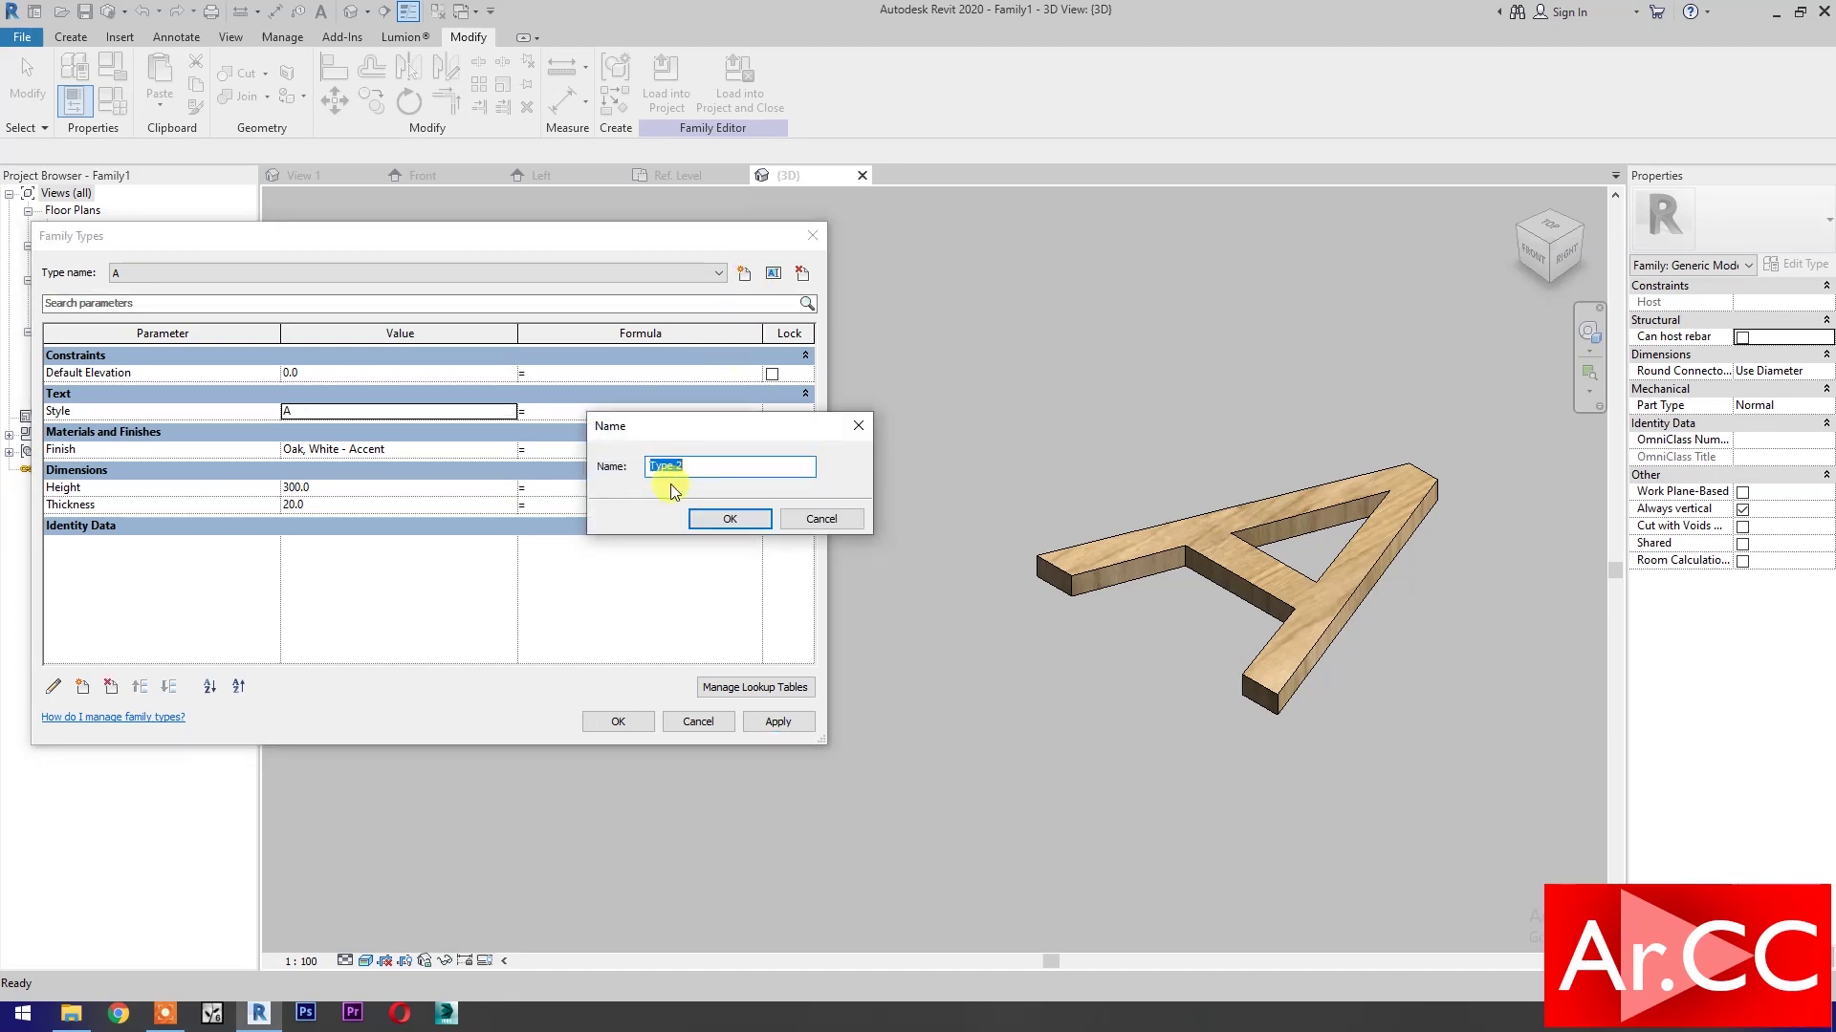
text(B)
click(728, 519)
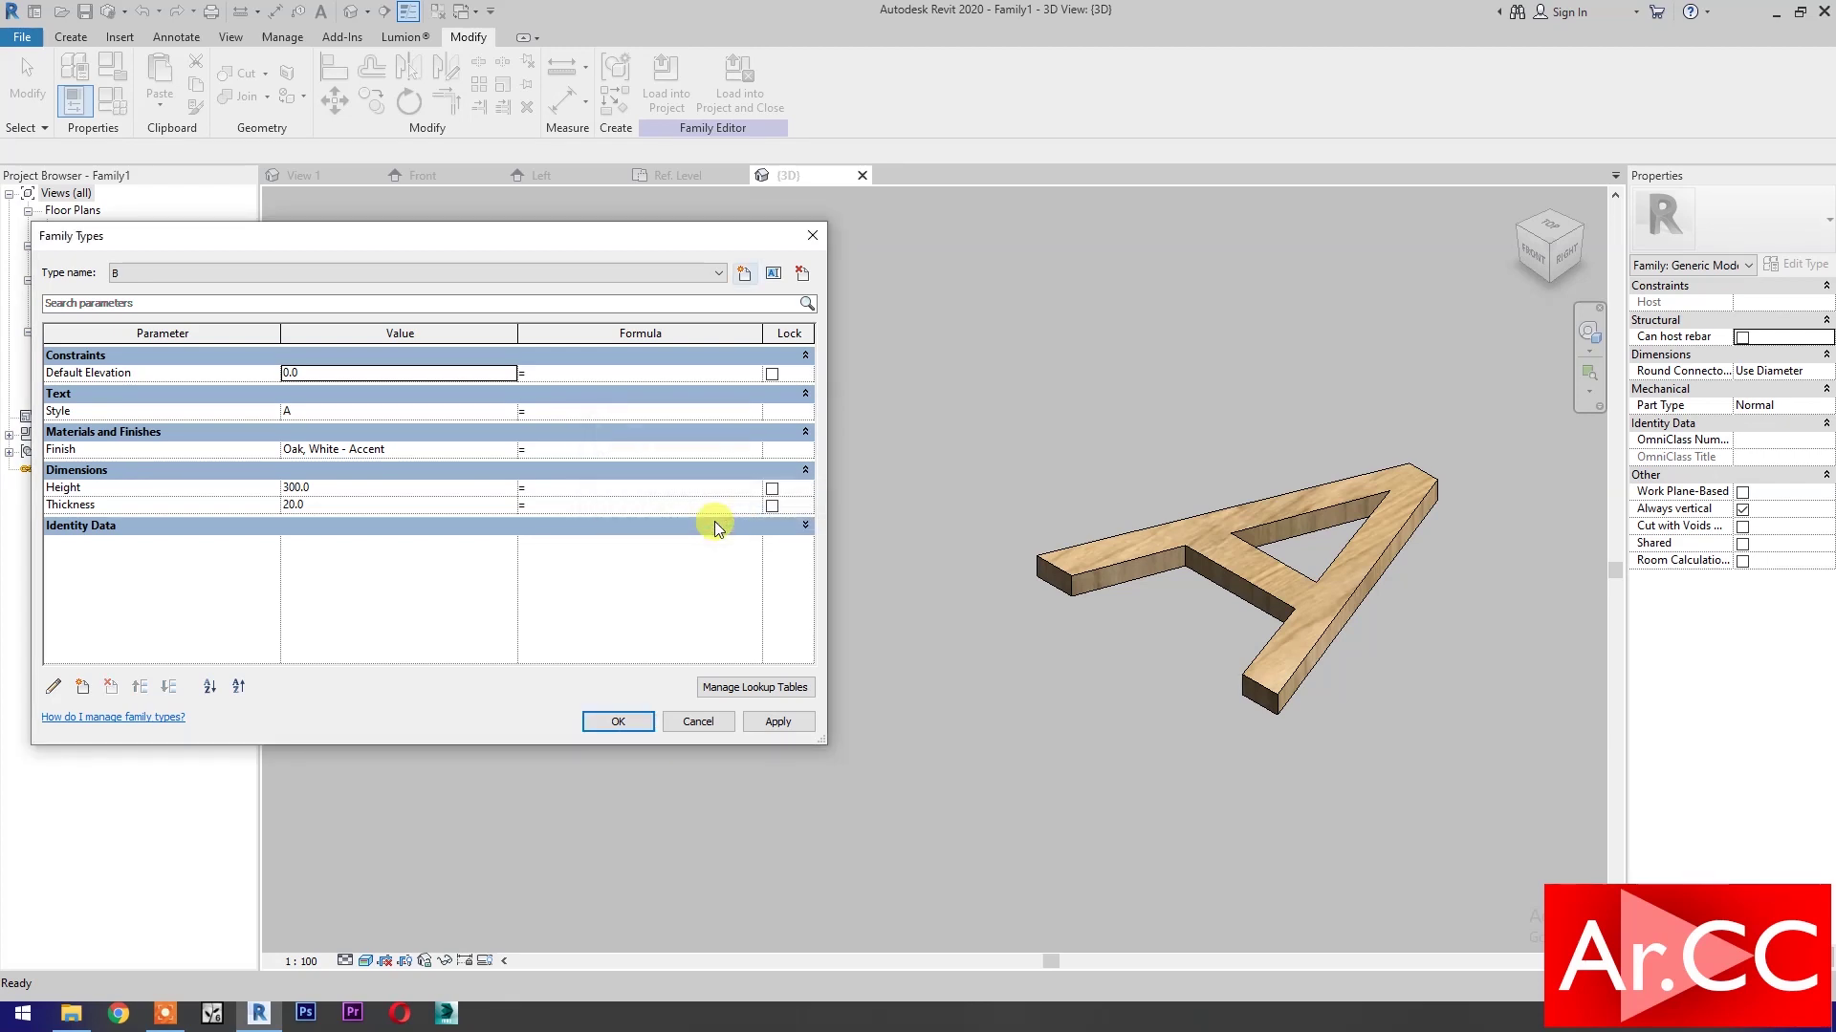
click(512, 411)
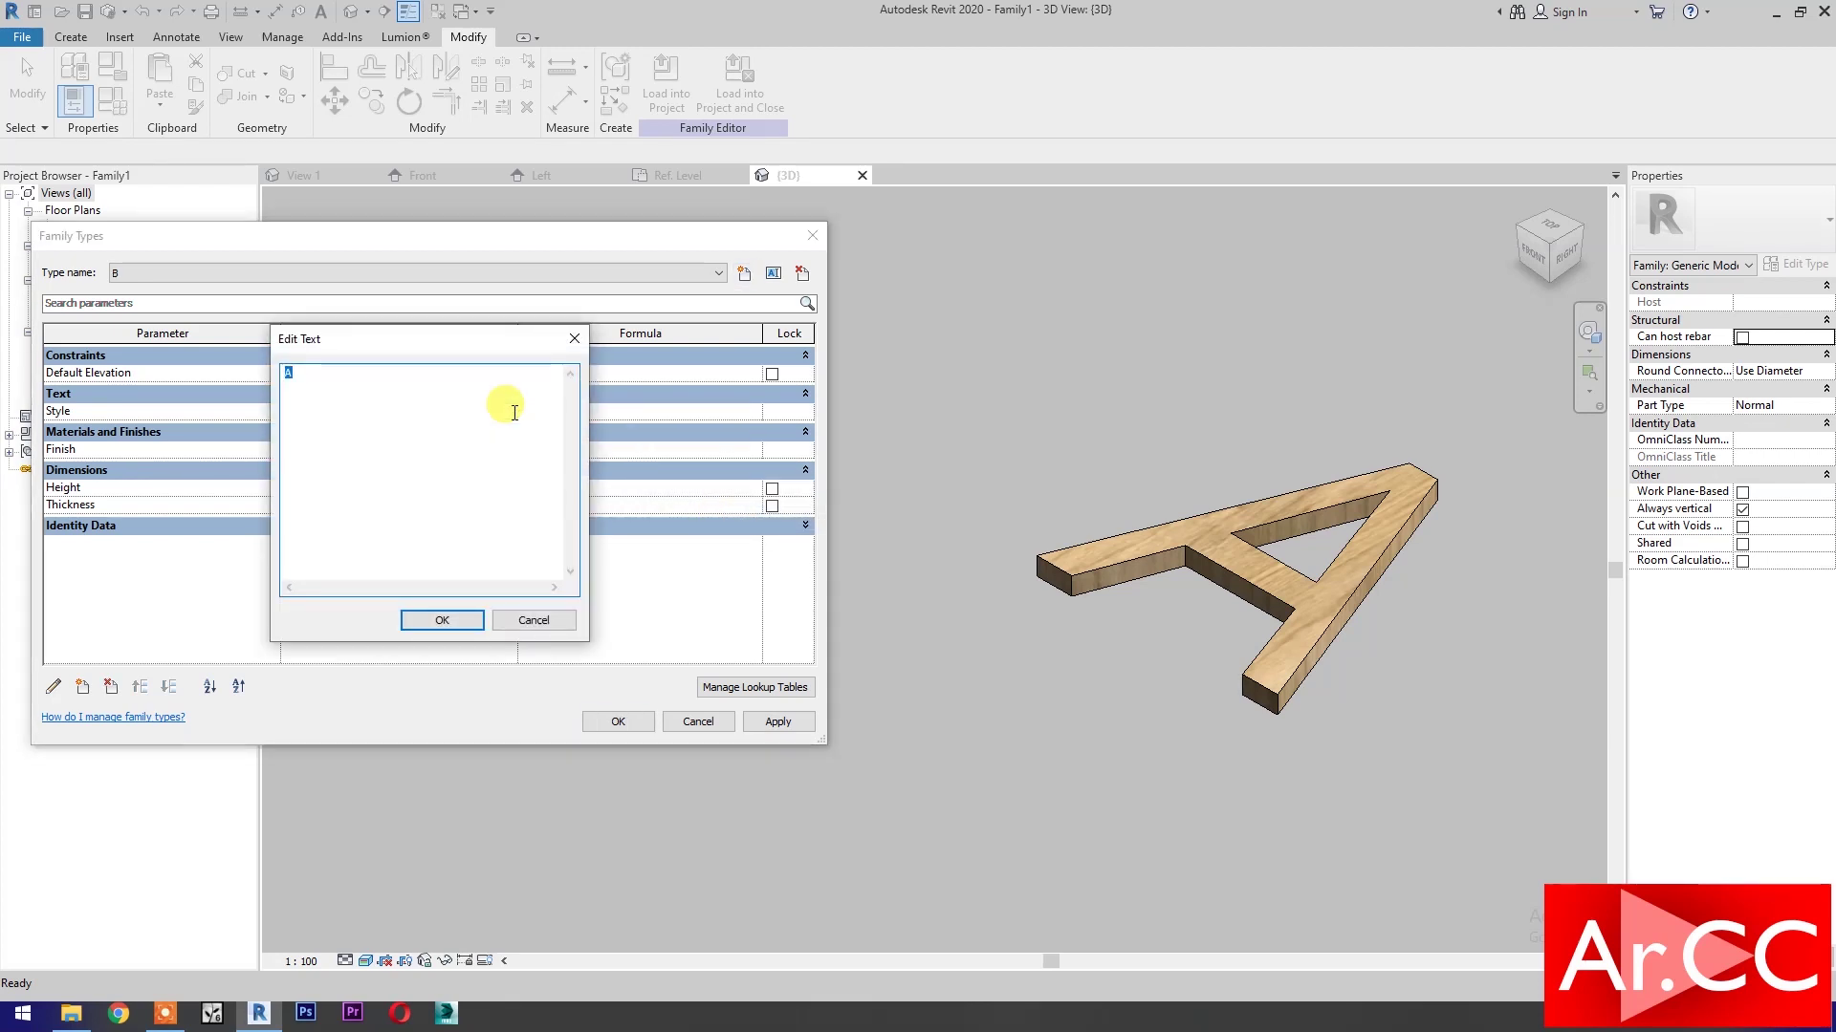
text(B)
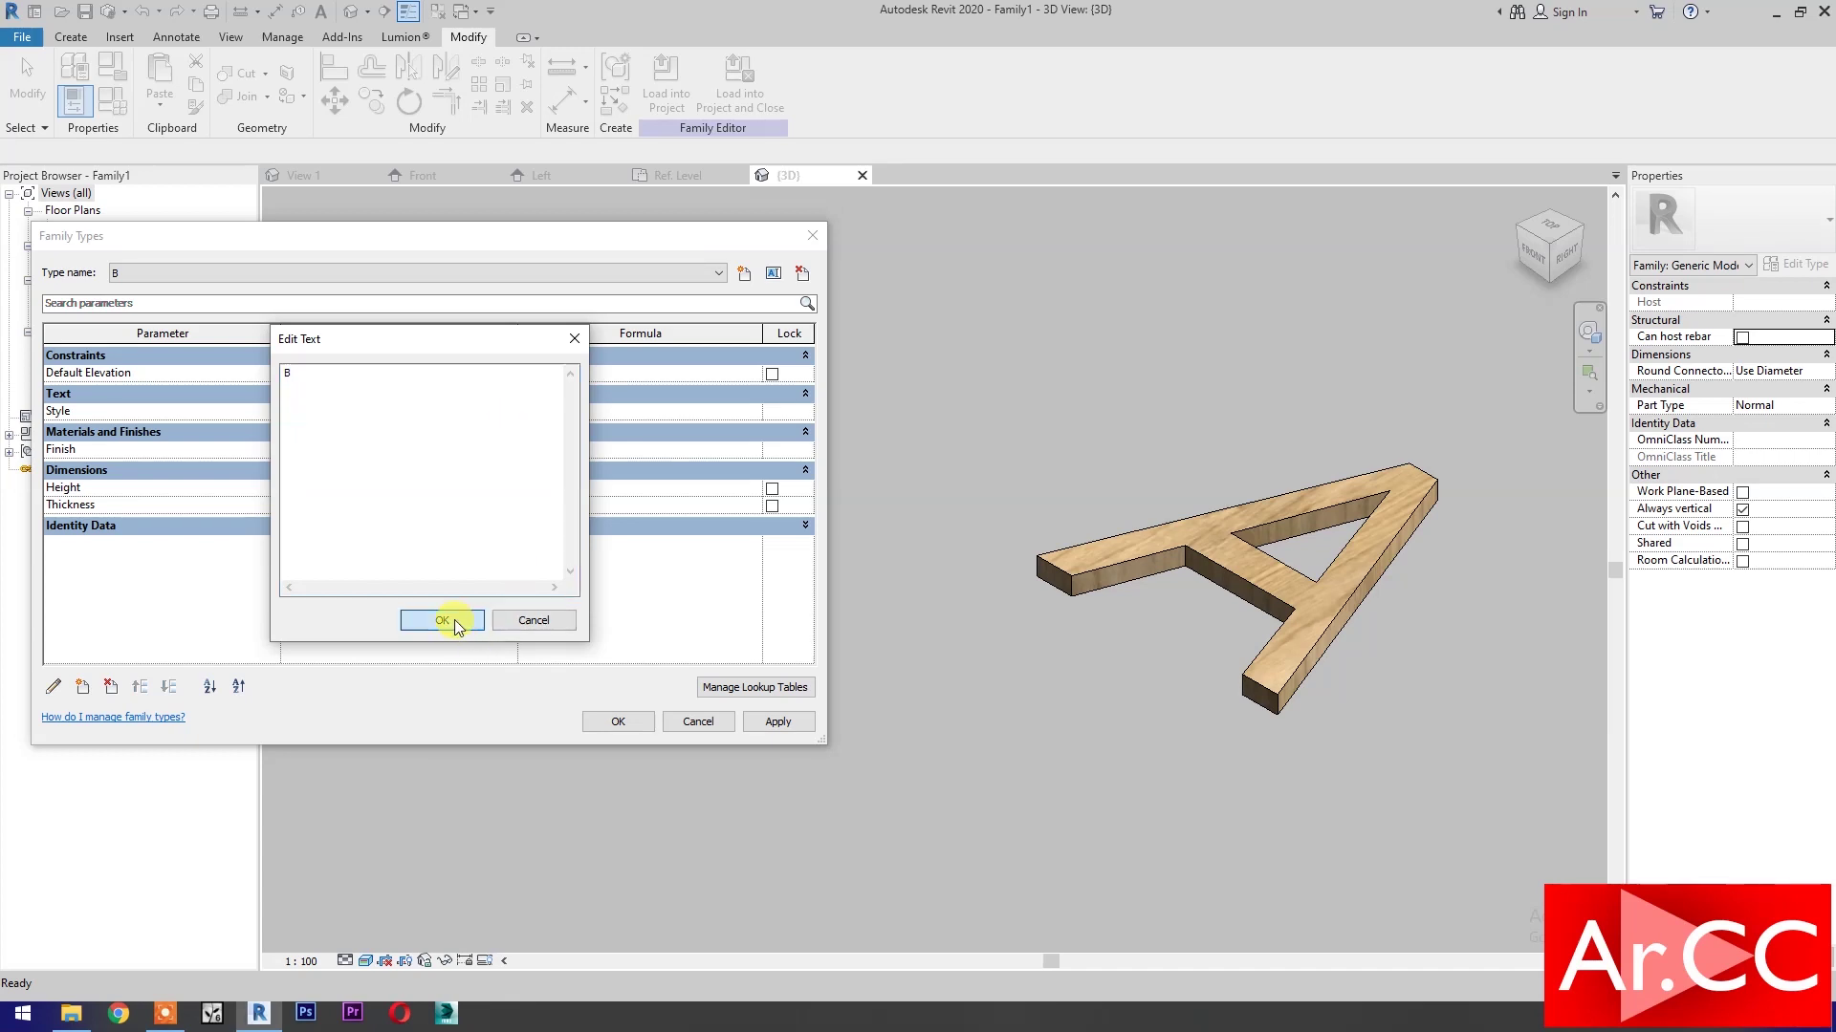
click(455, 620)
click(776, 723)
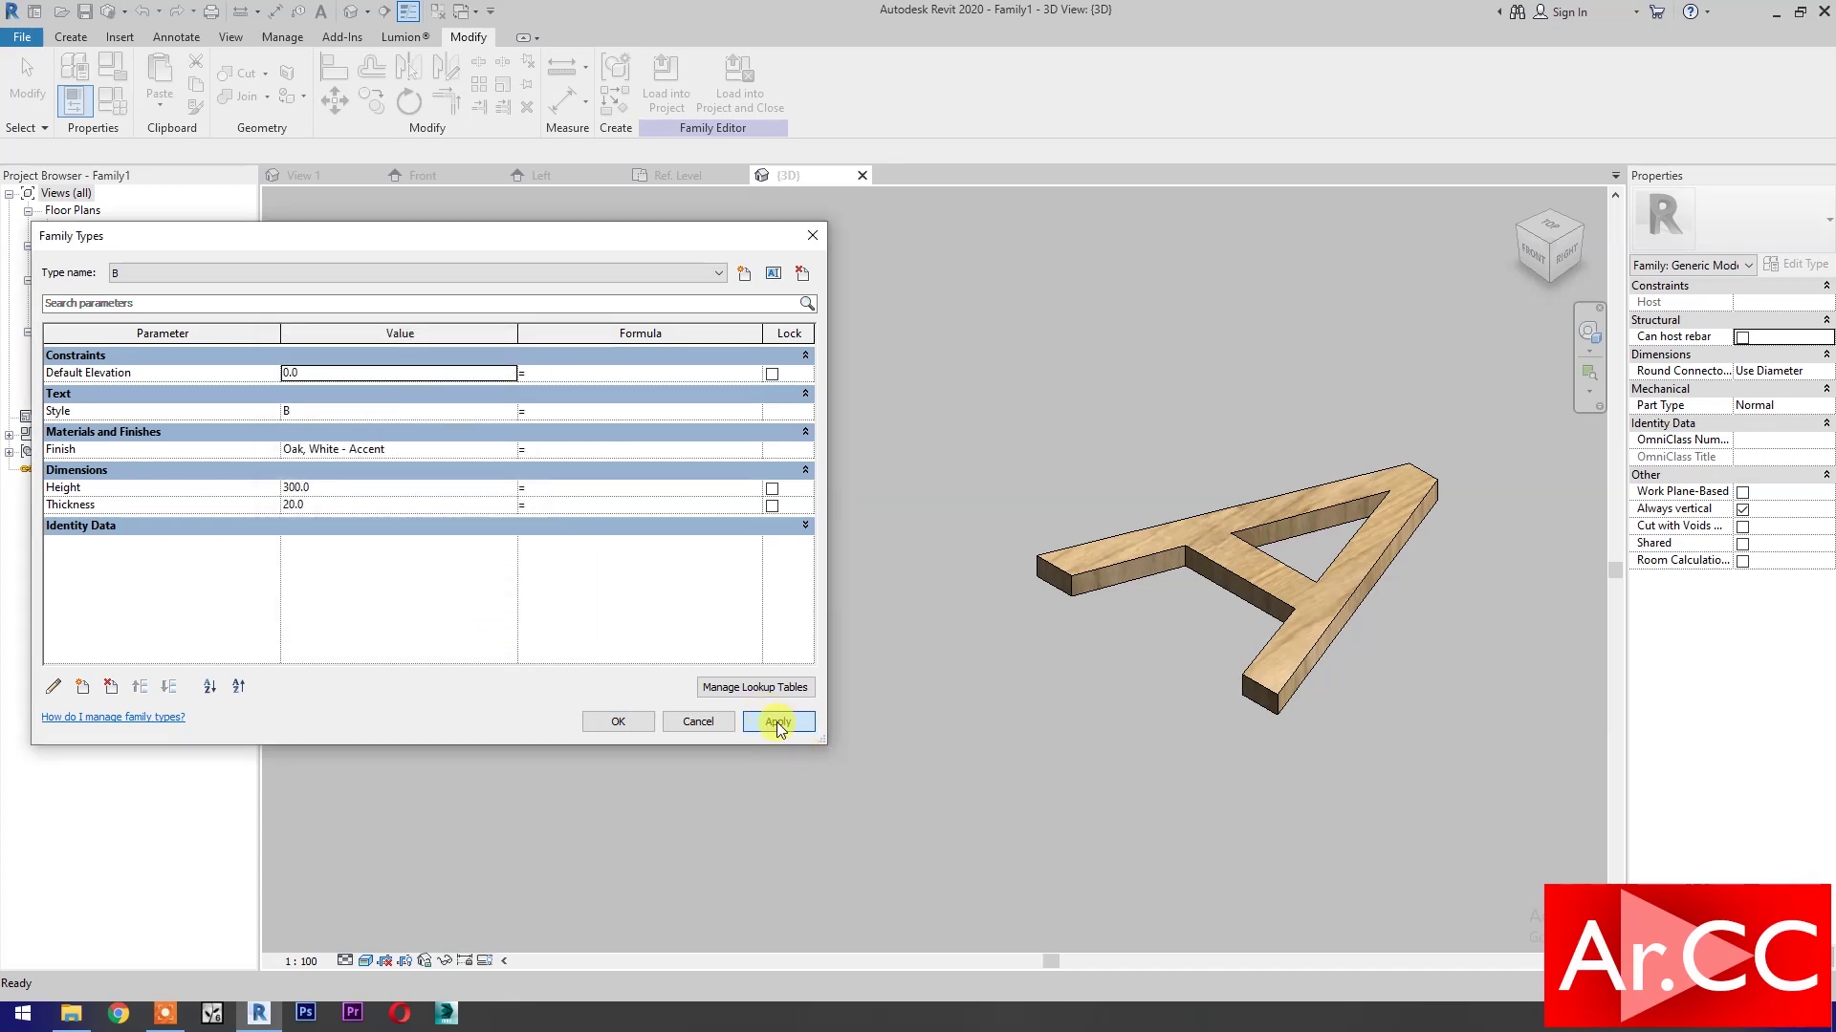
Create family type C with Style text C, apply it, and close Family Types.
click(744, 273)
text(C)
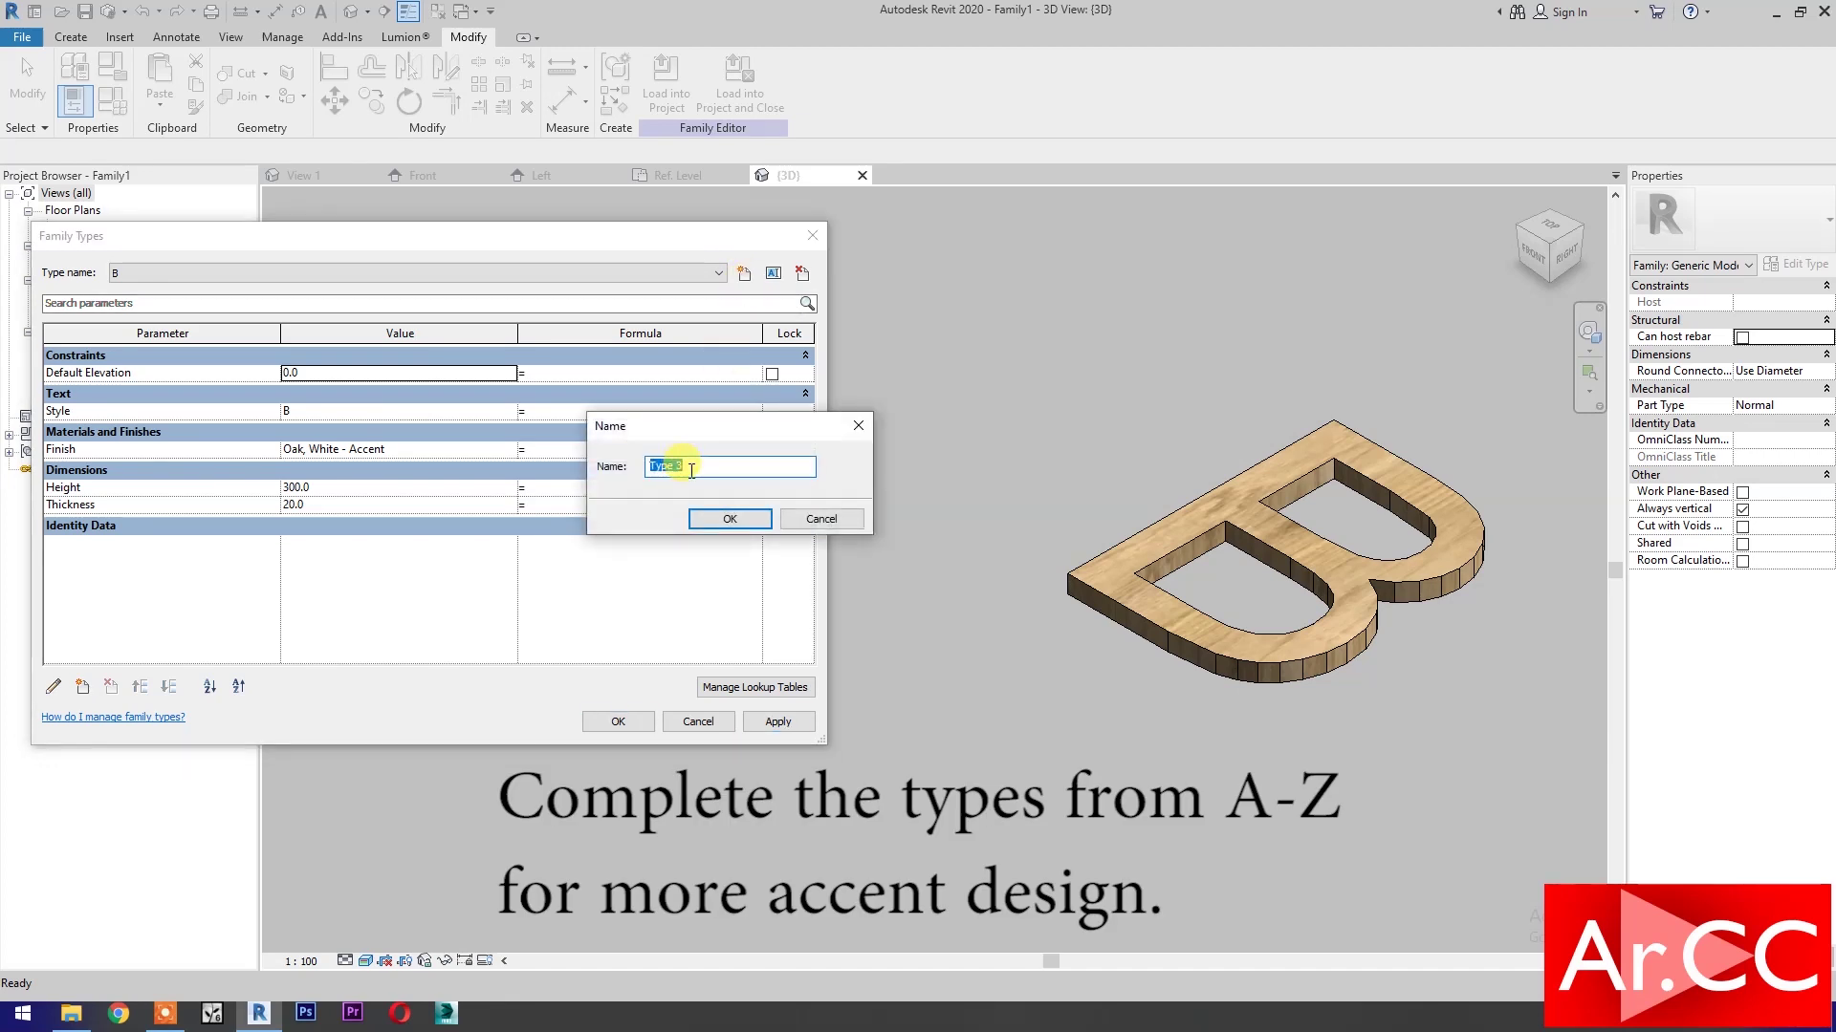
click(709, 520)
click(516, 413)
click(510, 412)
text(C)
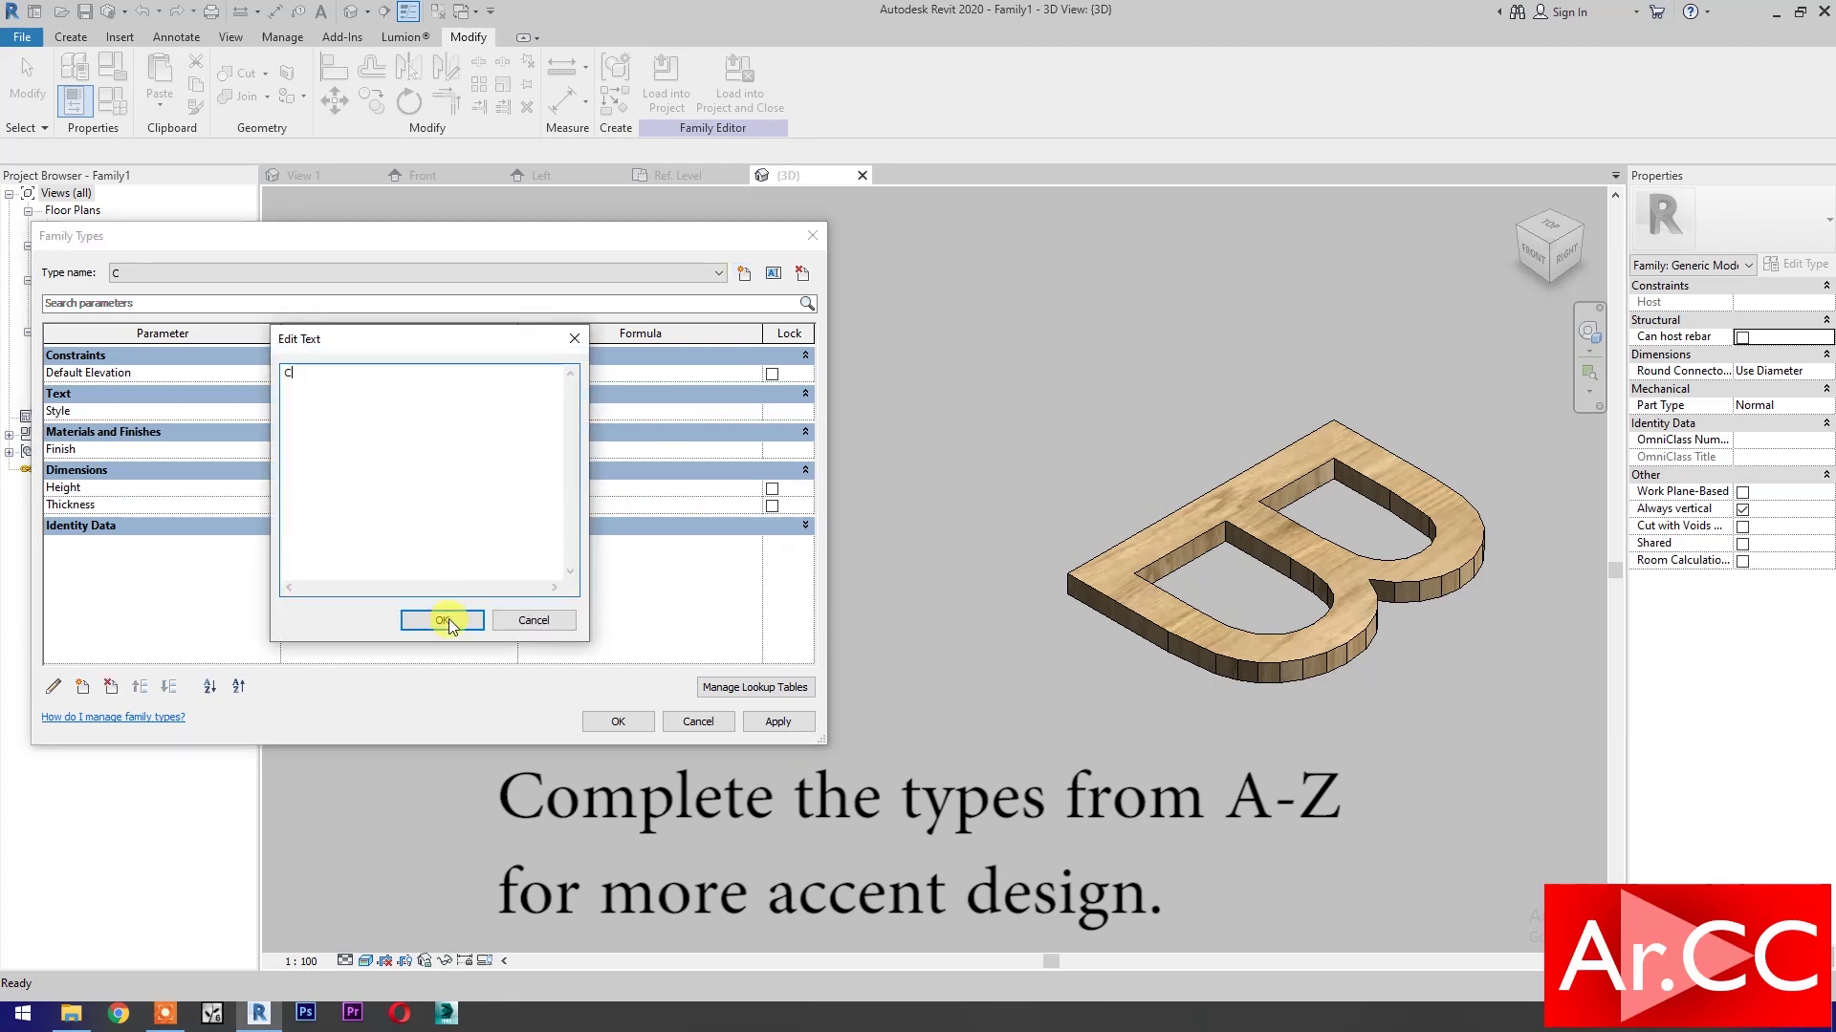
click(457, 624)
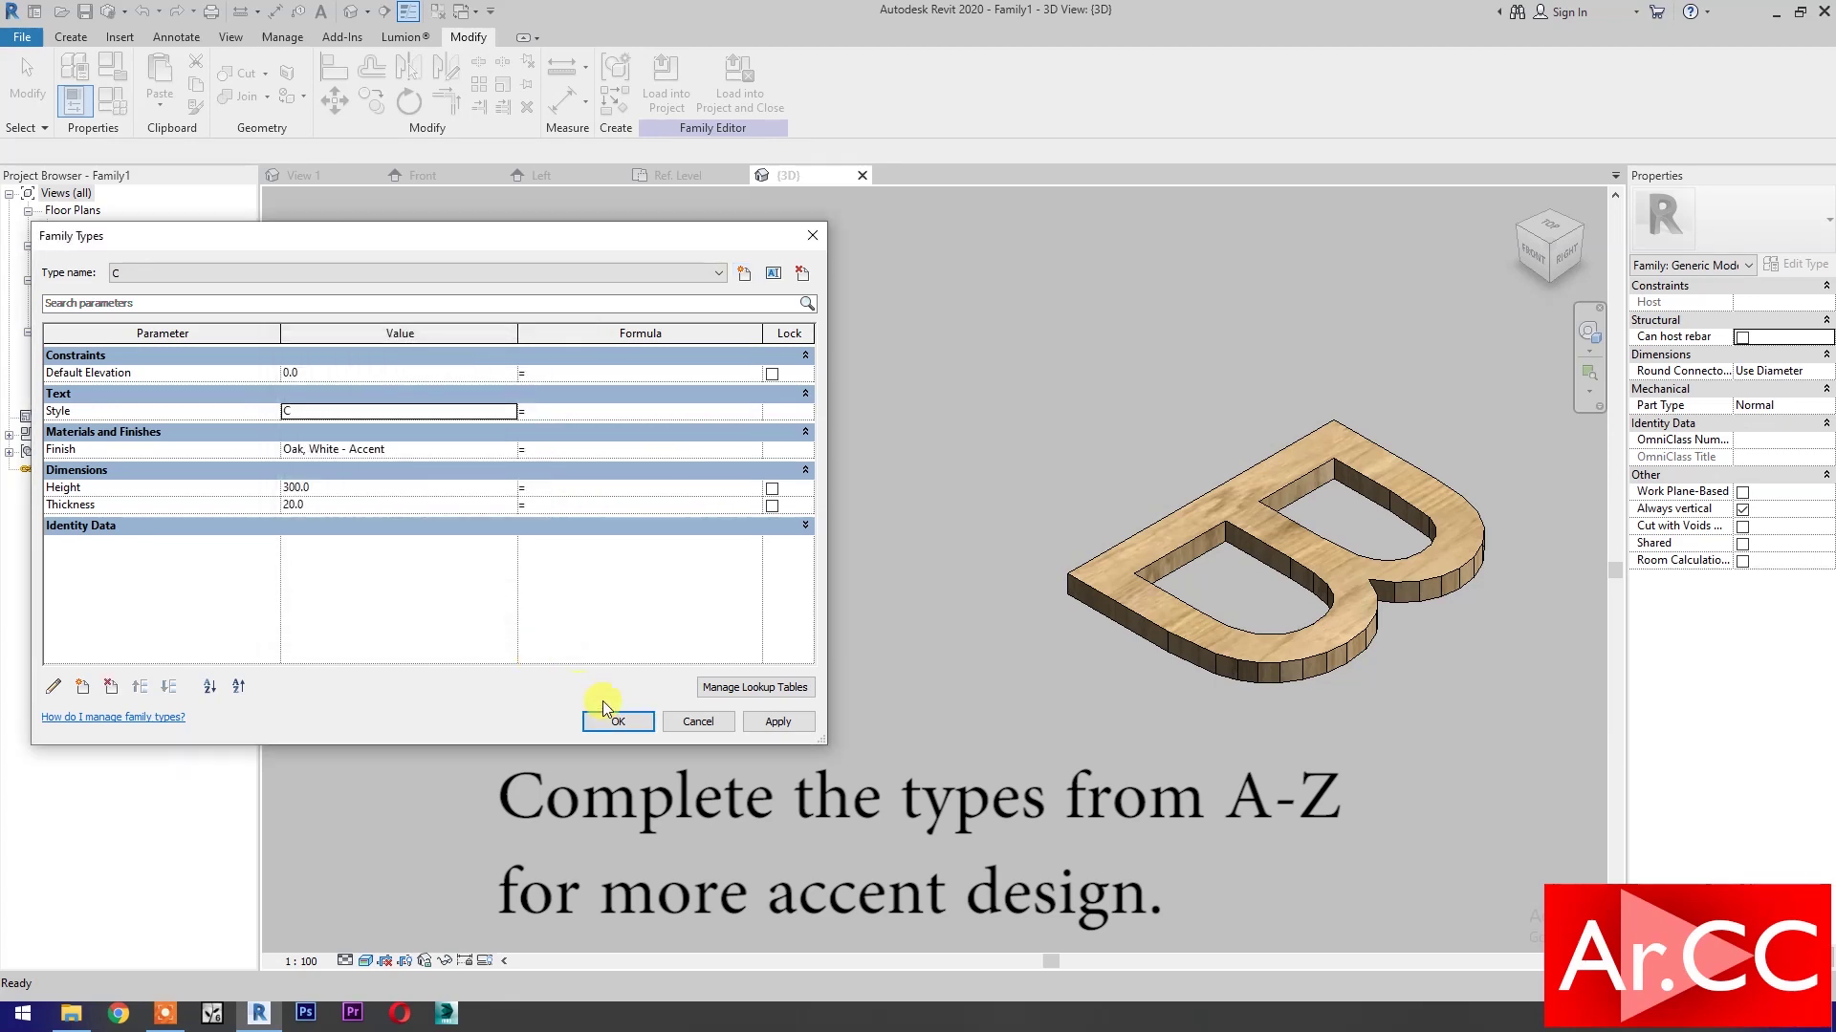
click(755, 722)
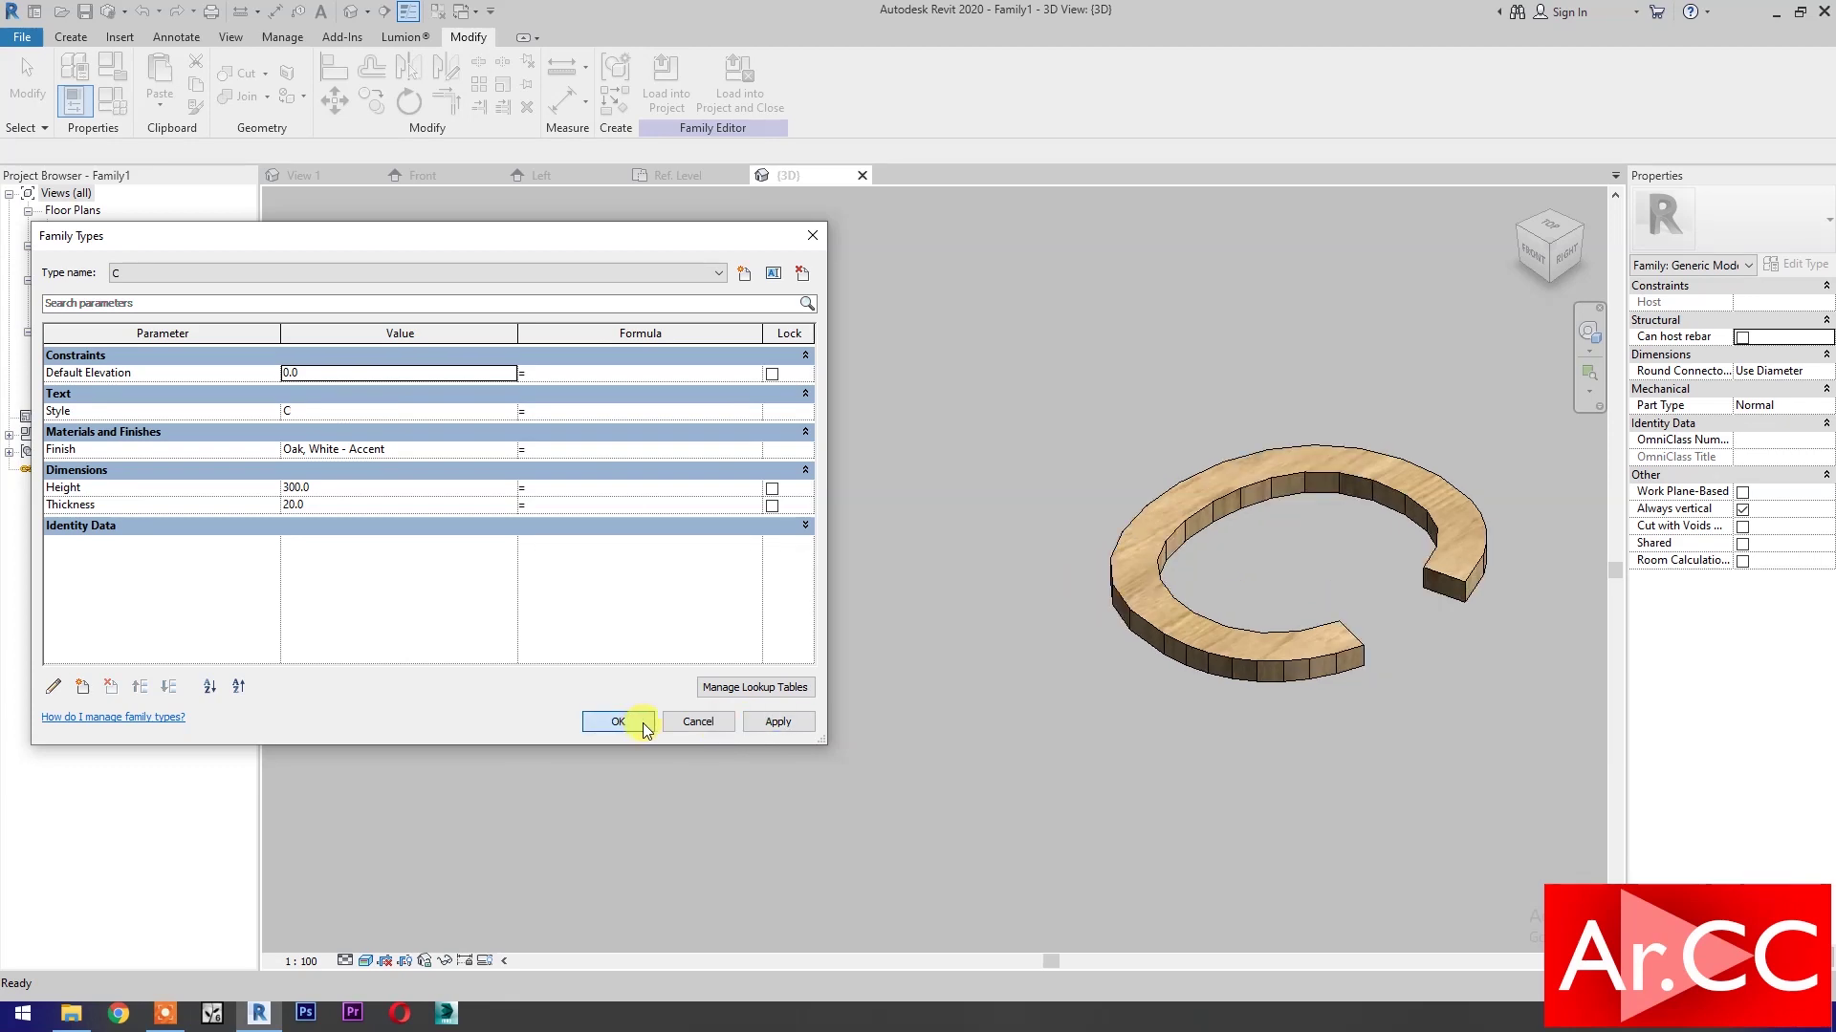
click(642, 723)
key(a)
key(l)
key(Escape)
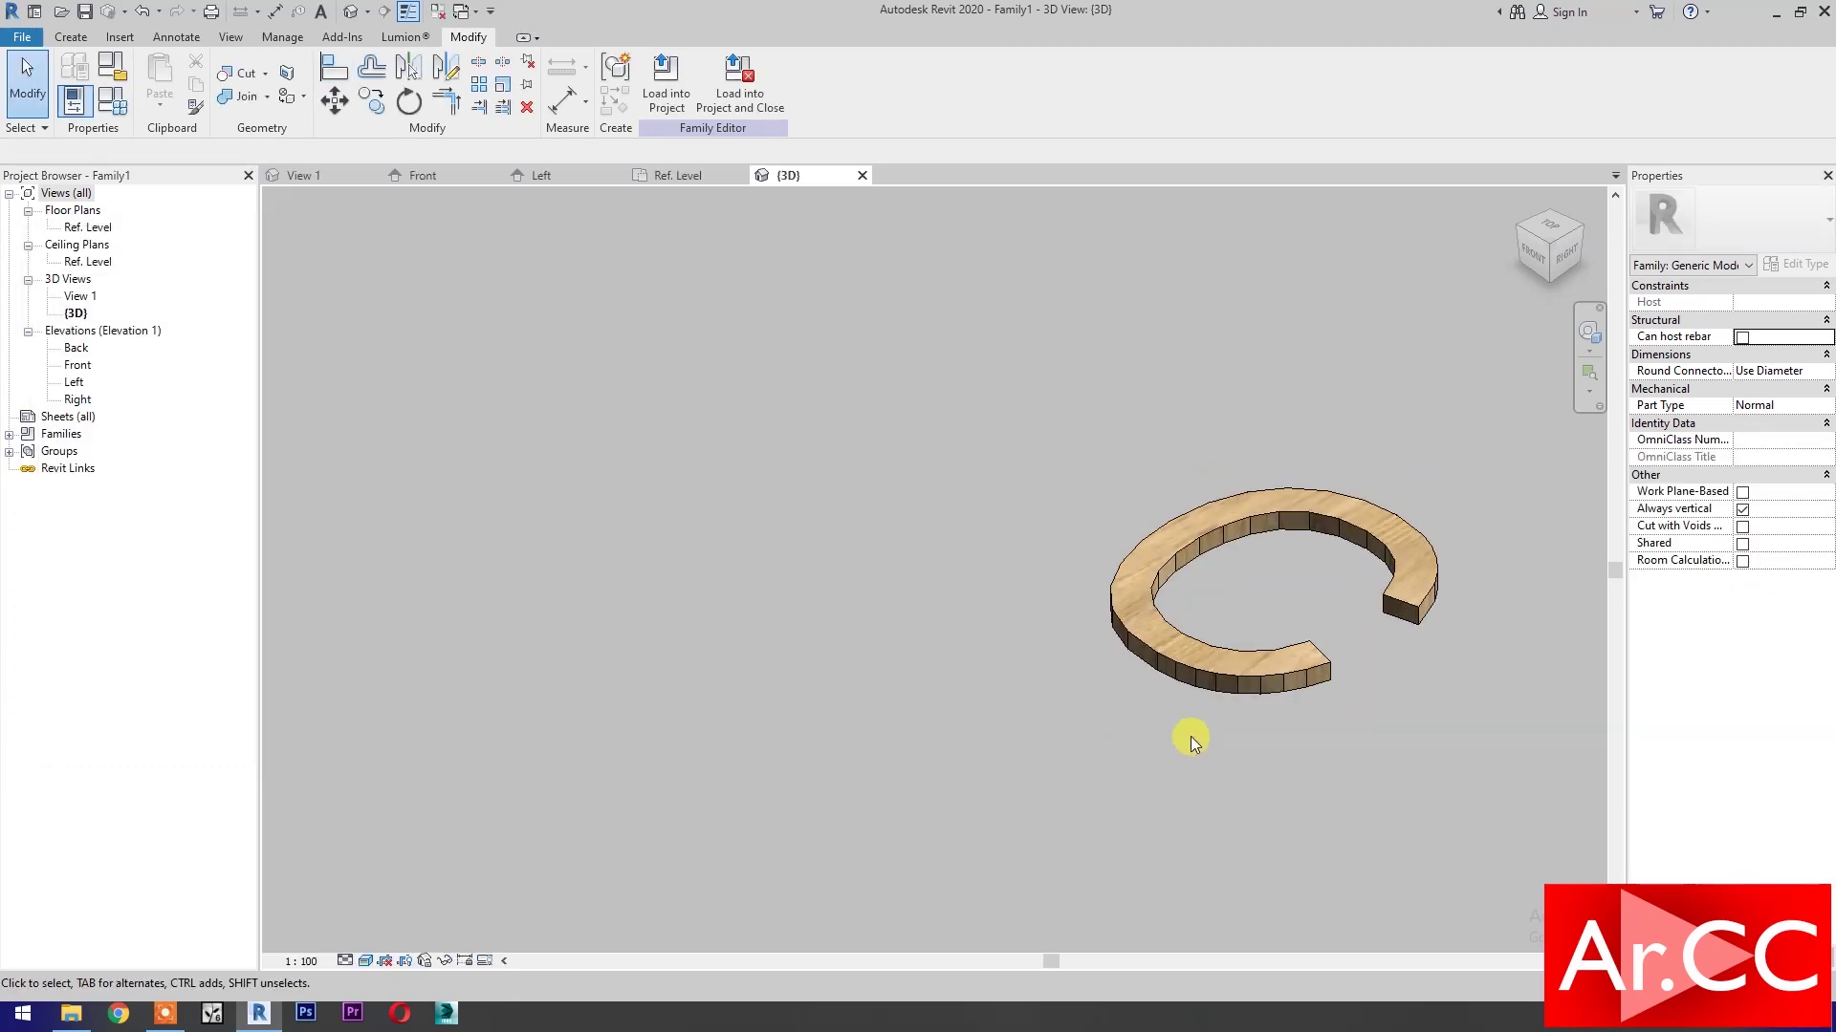
Centre the letter C model in the 3D view.
middle_drag(1191, 736, 985, 758)
scroll(1077, 715, up, 2)
scroll(1076, 719, down, 2)
mouse_move(1190, 765)
middle_down()
mouse_move(995, 737)
mouse_move(942, 705)
middle_up()
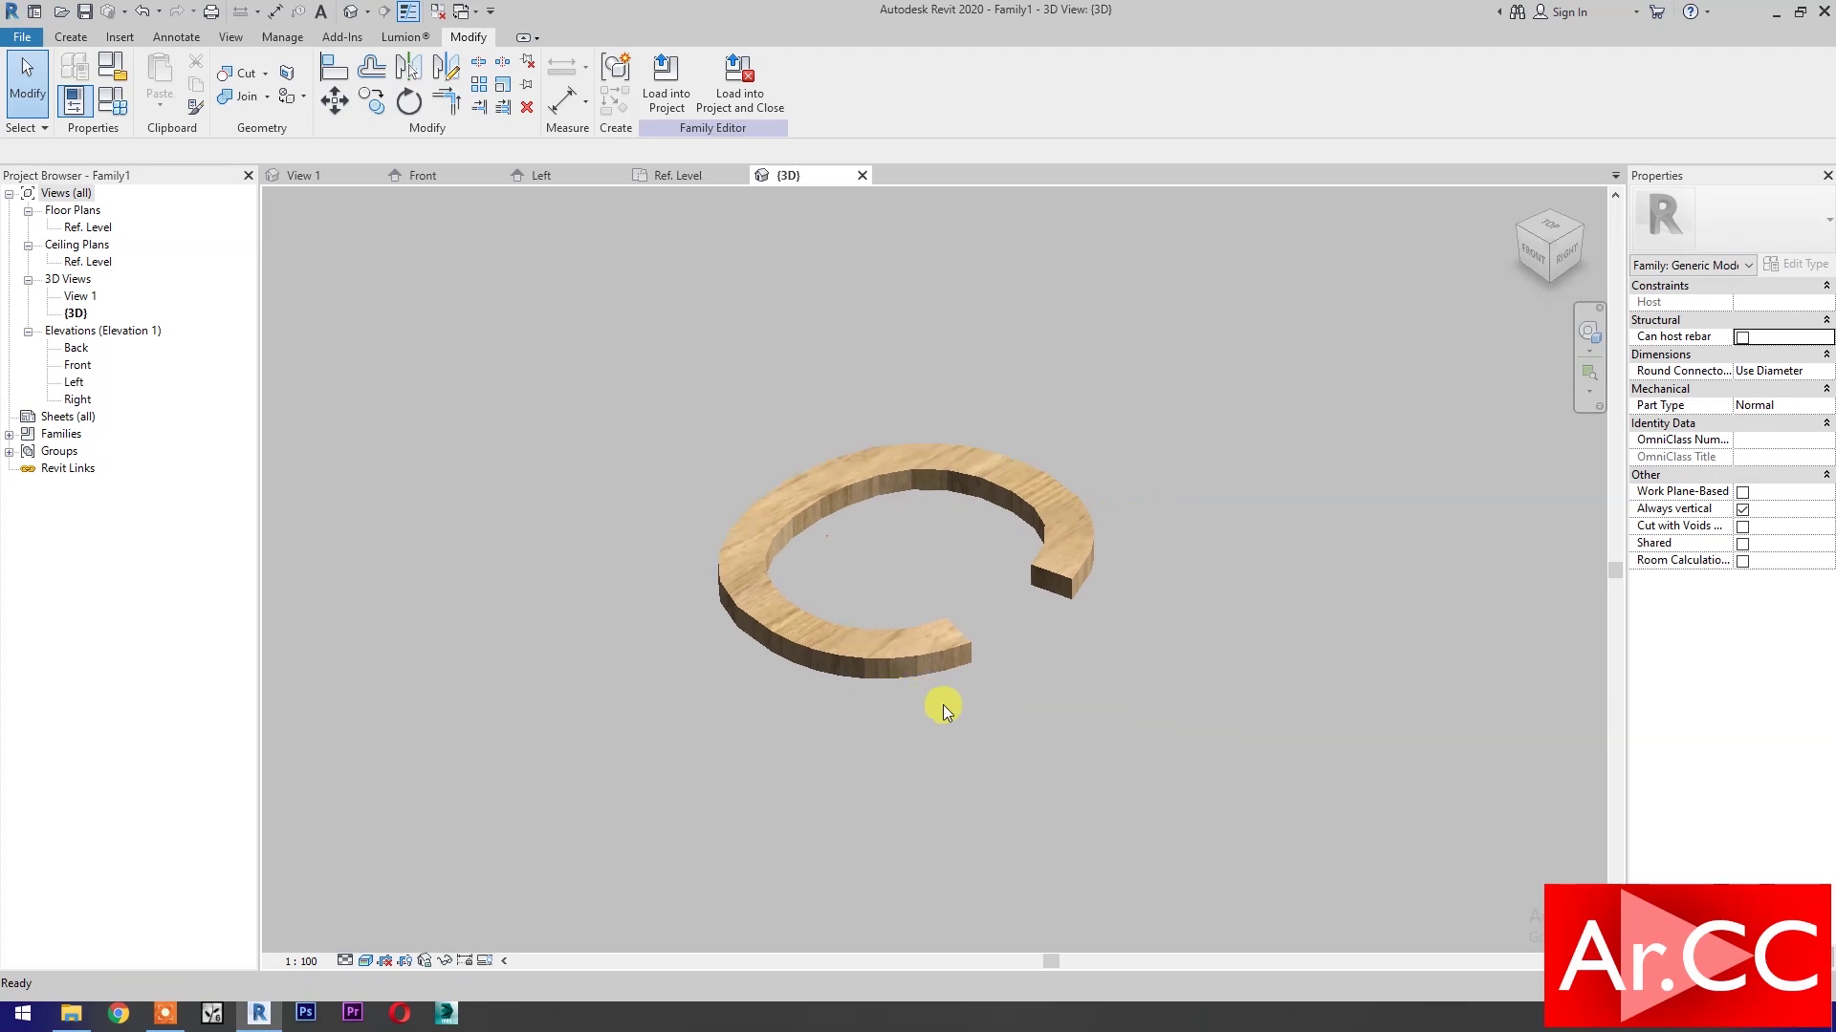
Save the family to the Desktop as 'Decorative Accent' and select the Vintage Decorative Signs 4 font in File Explorer.
click(84, 11)
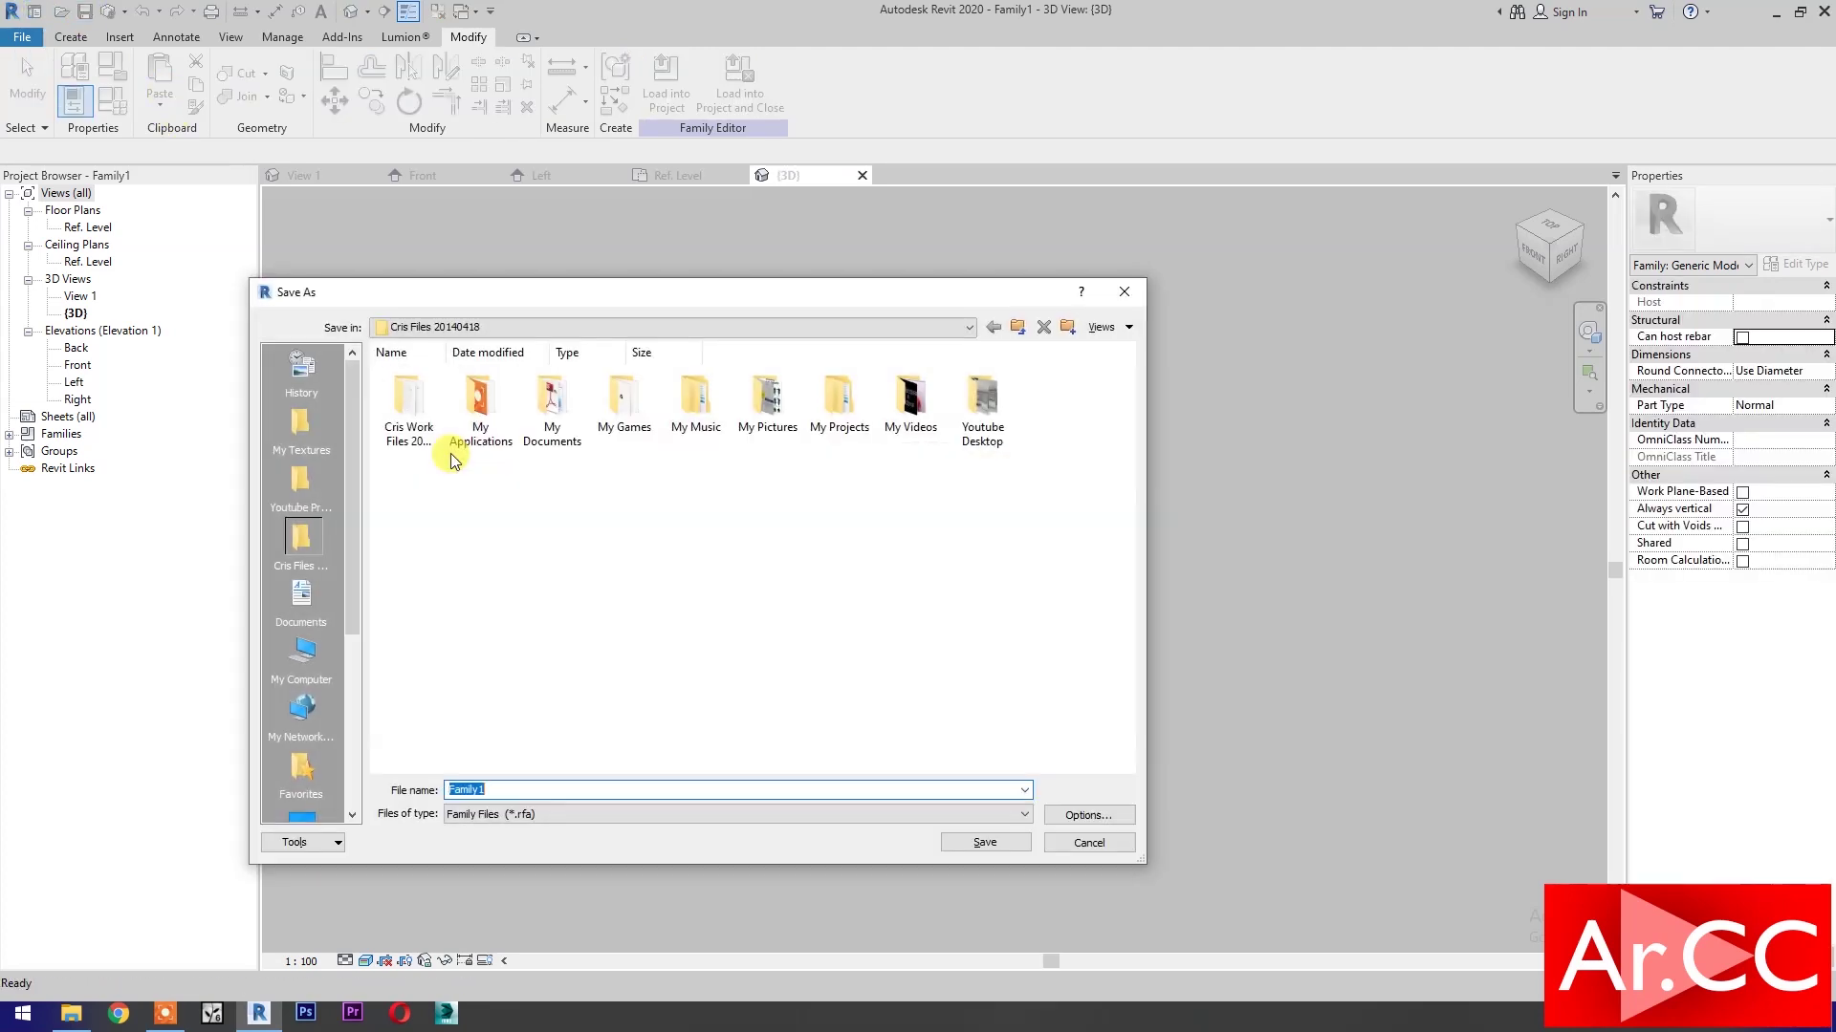
click(491, 331)
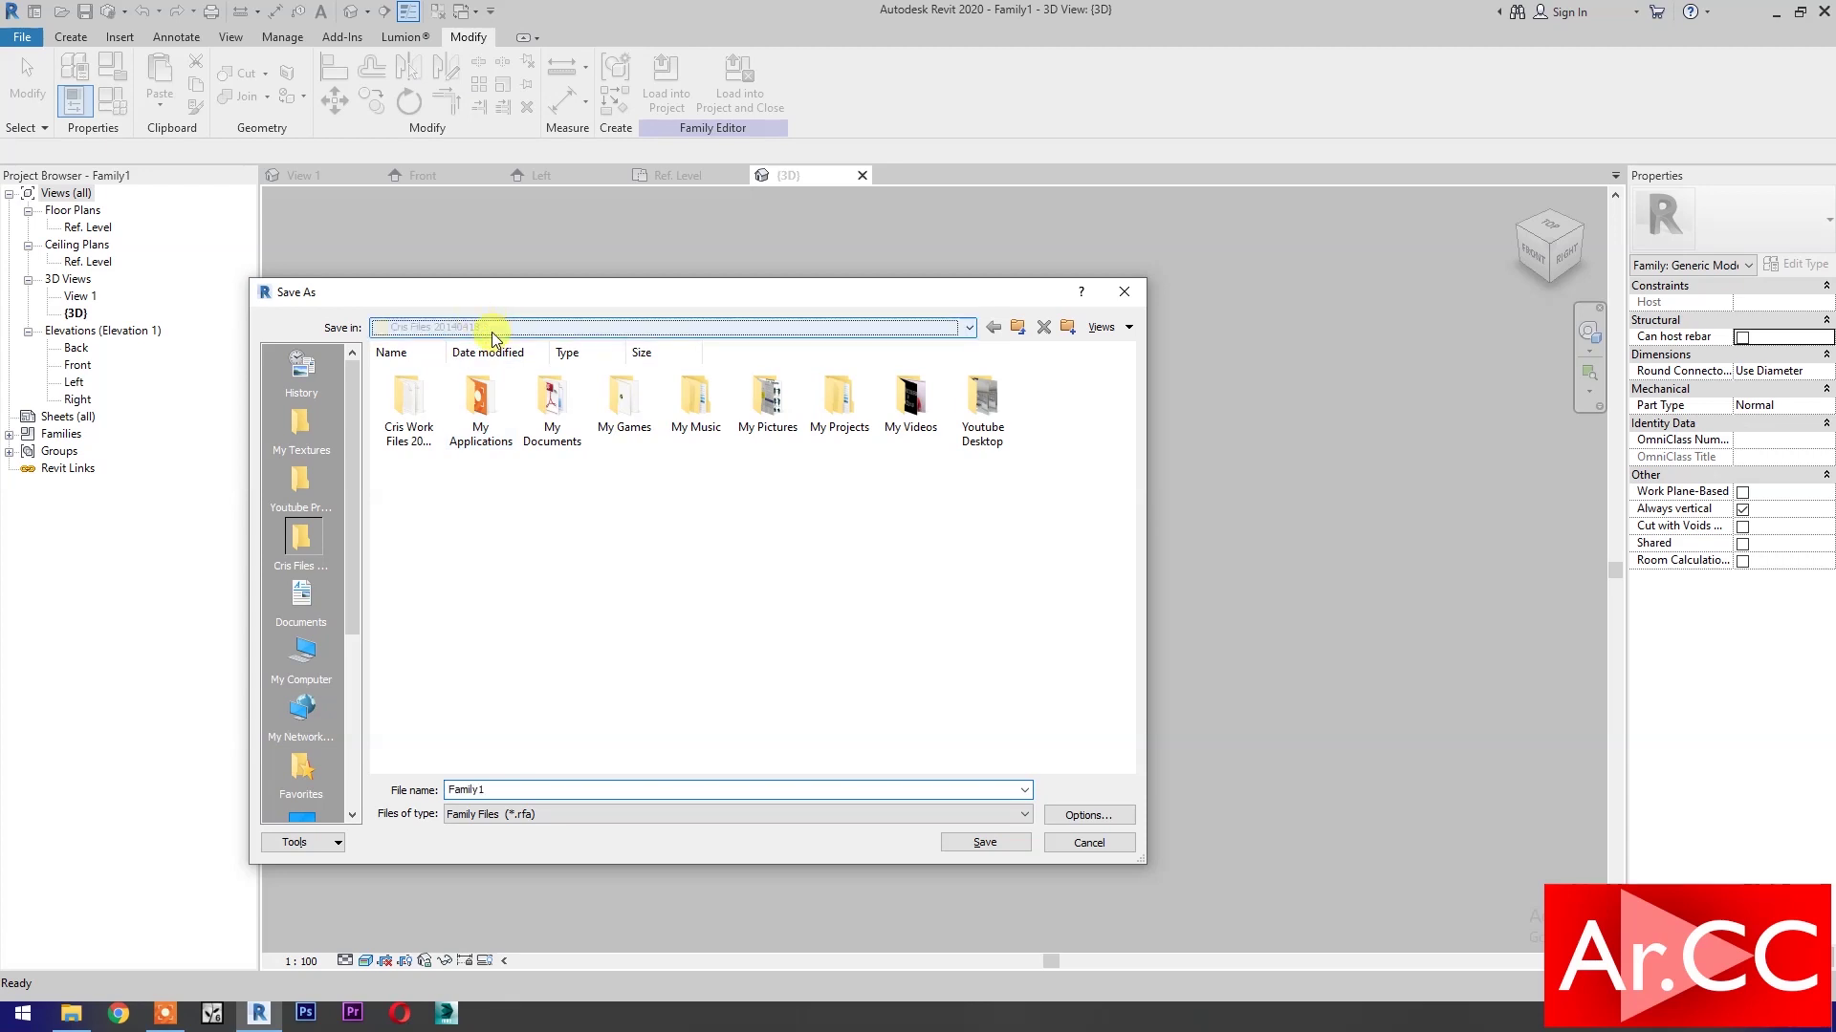
click(469, 346)
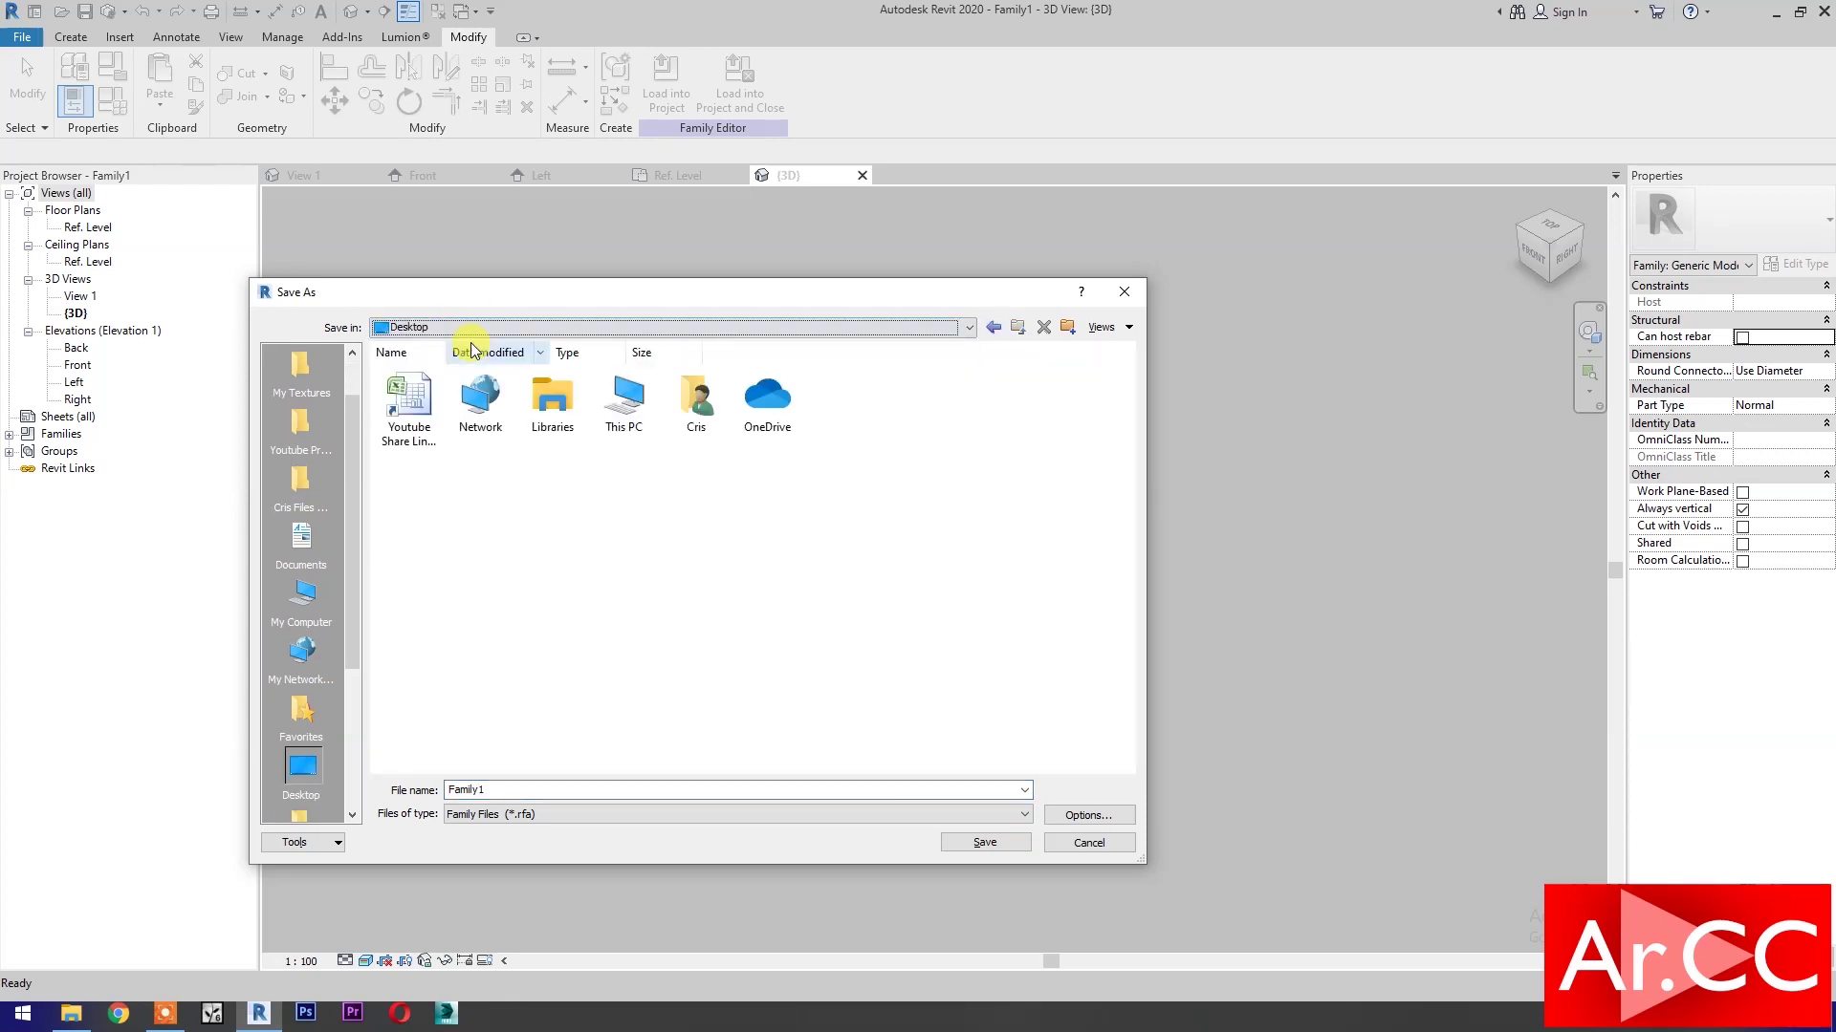
double_click(537, 790)
key(BackSpace)
text(Decorative Accent)
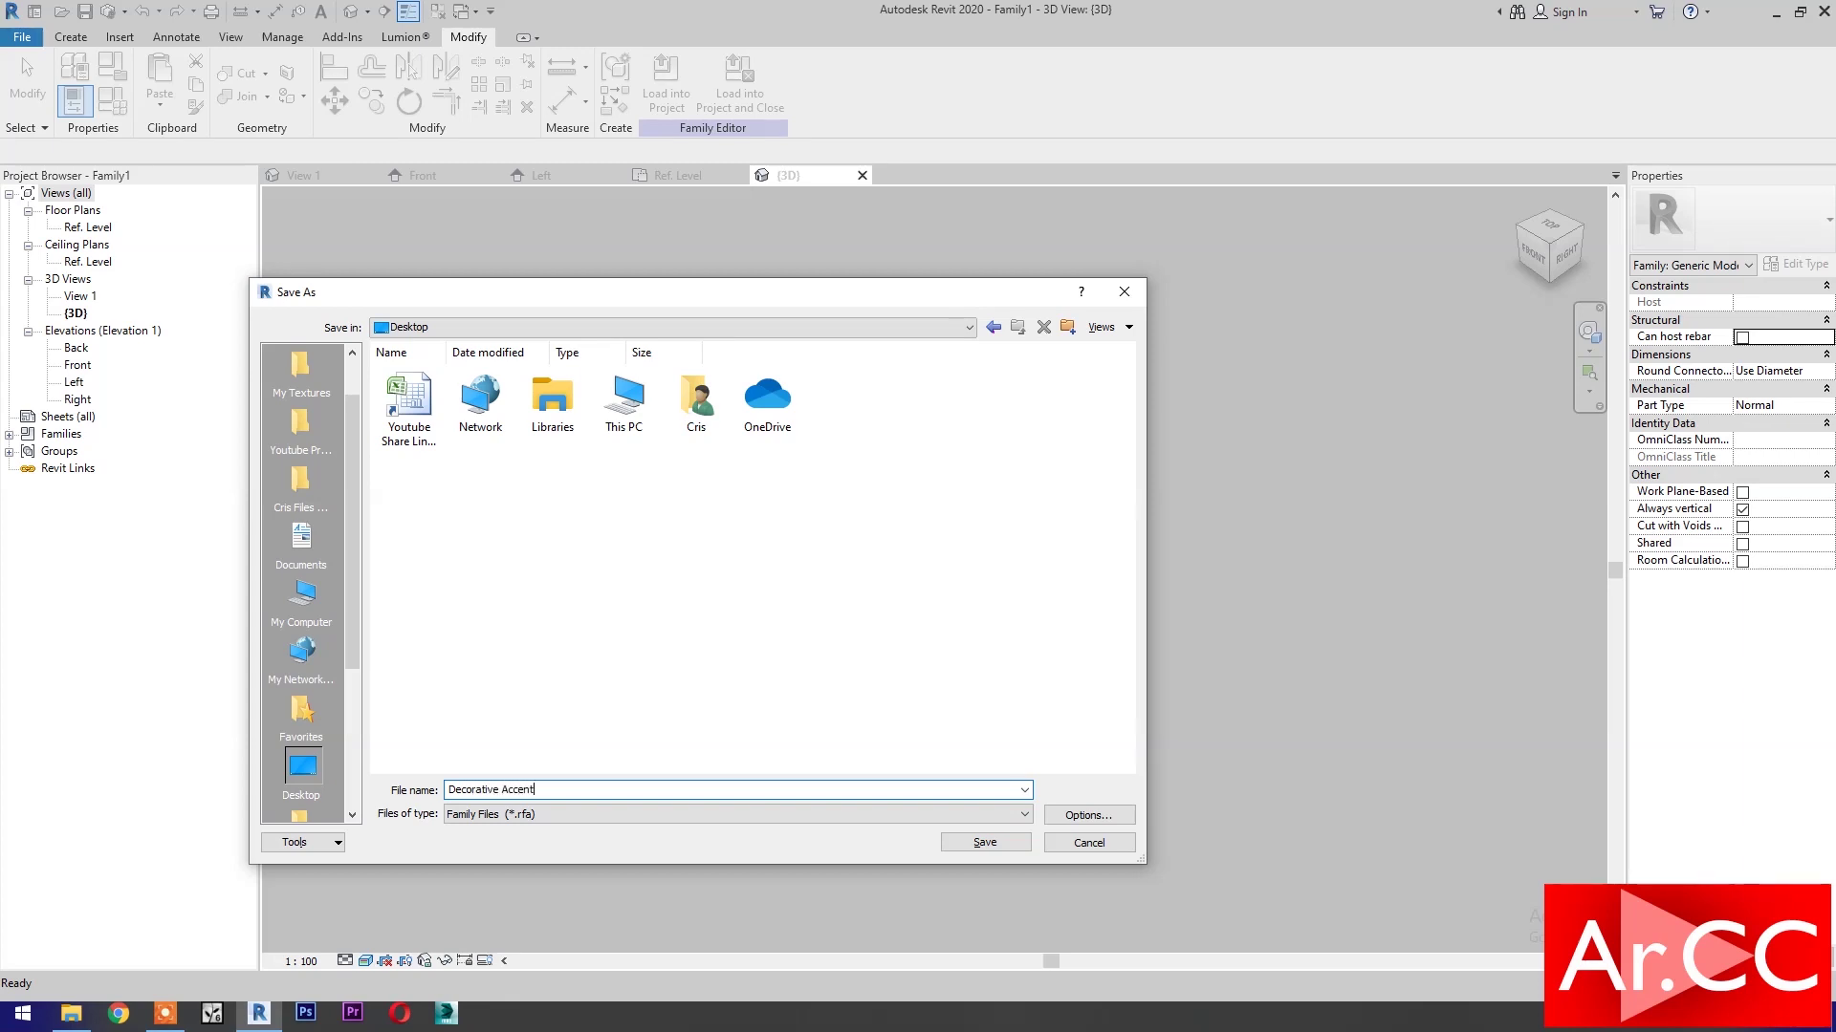
click(965, 842)
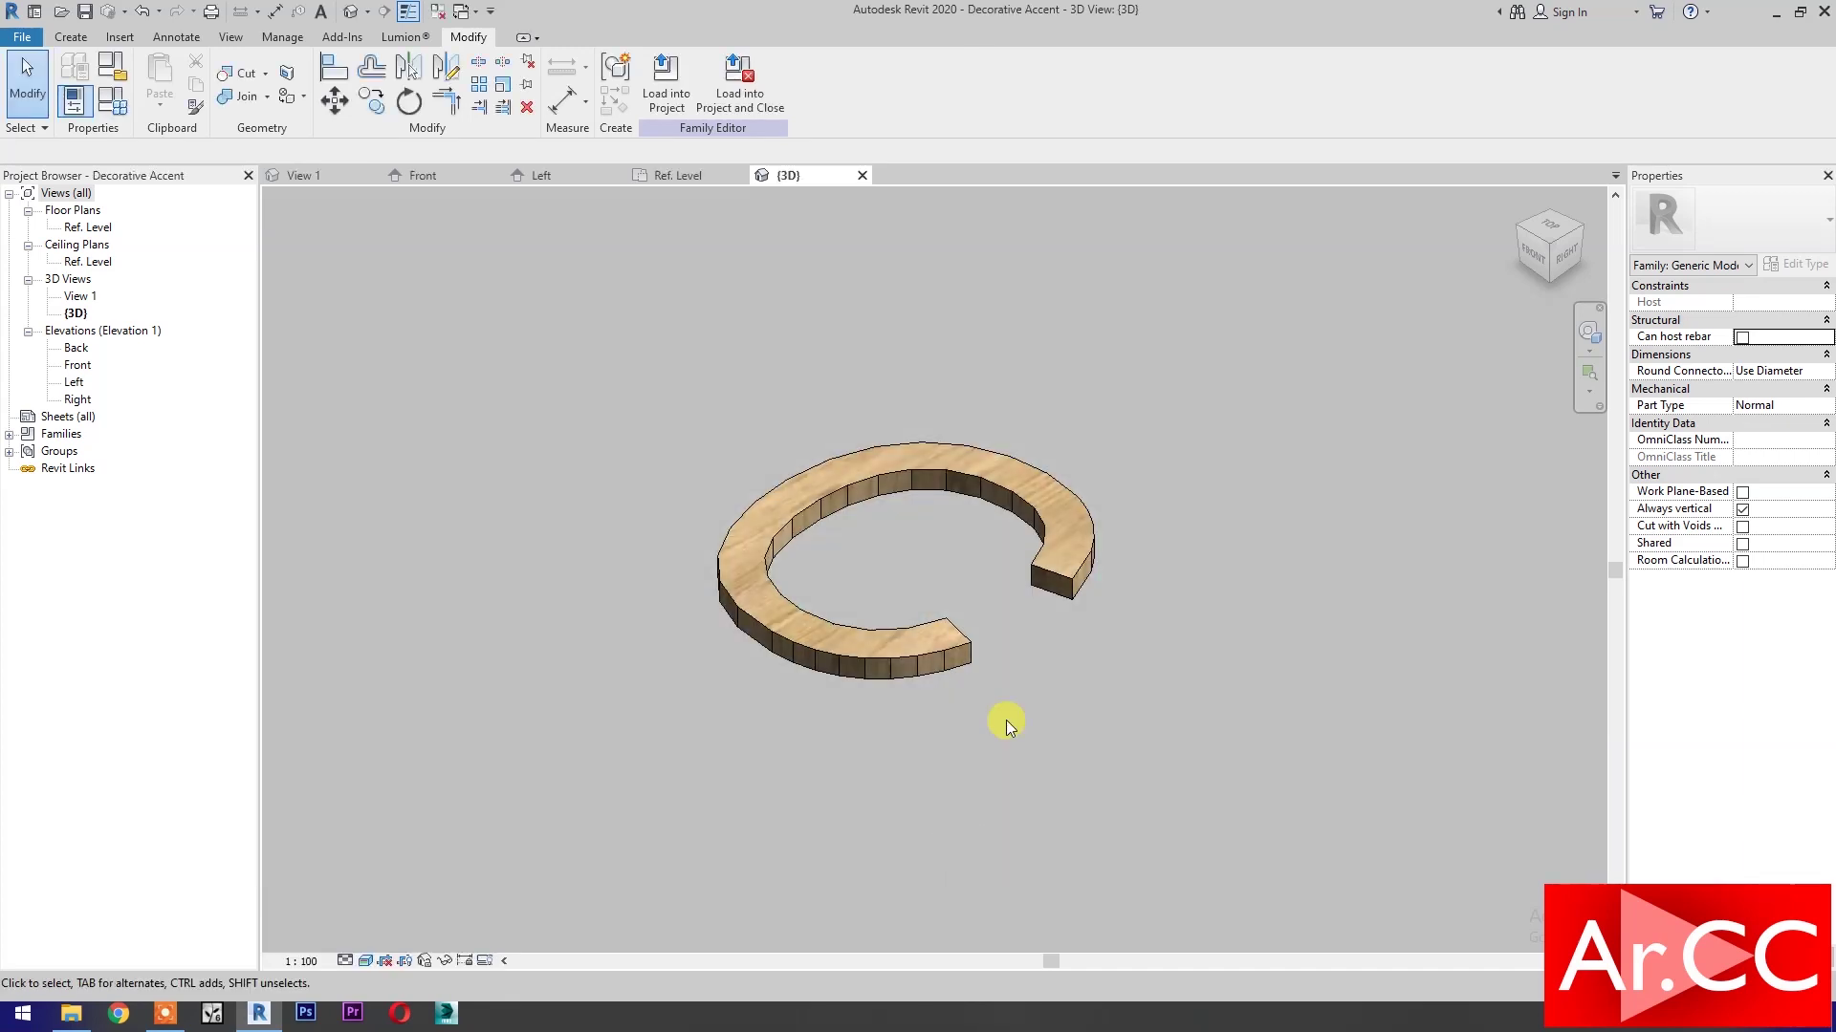
click(1776, 13)
click(587, 361)
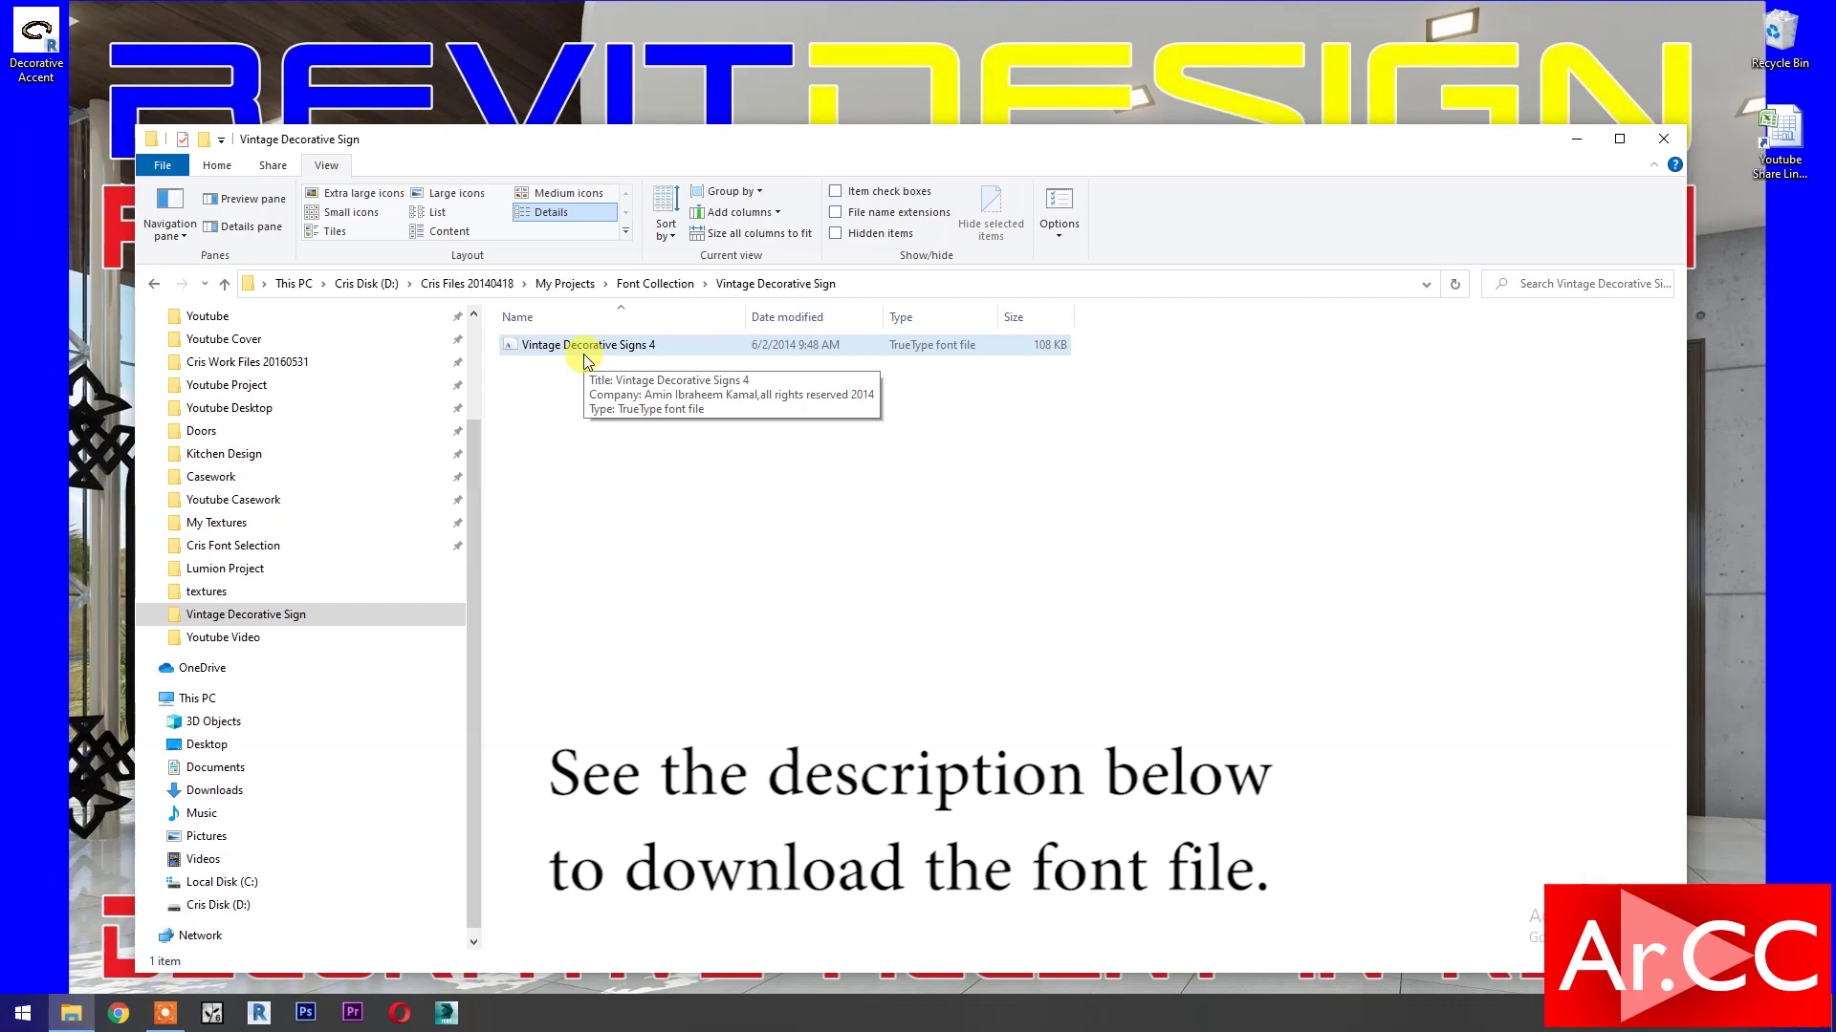
Copy the Vintage Decorative Signs 4 font file and open the C:\Windows\Fonts folder.
right_click(583, 354)
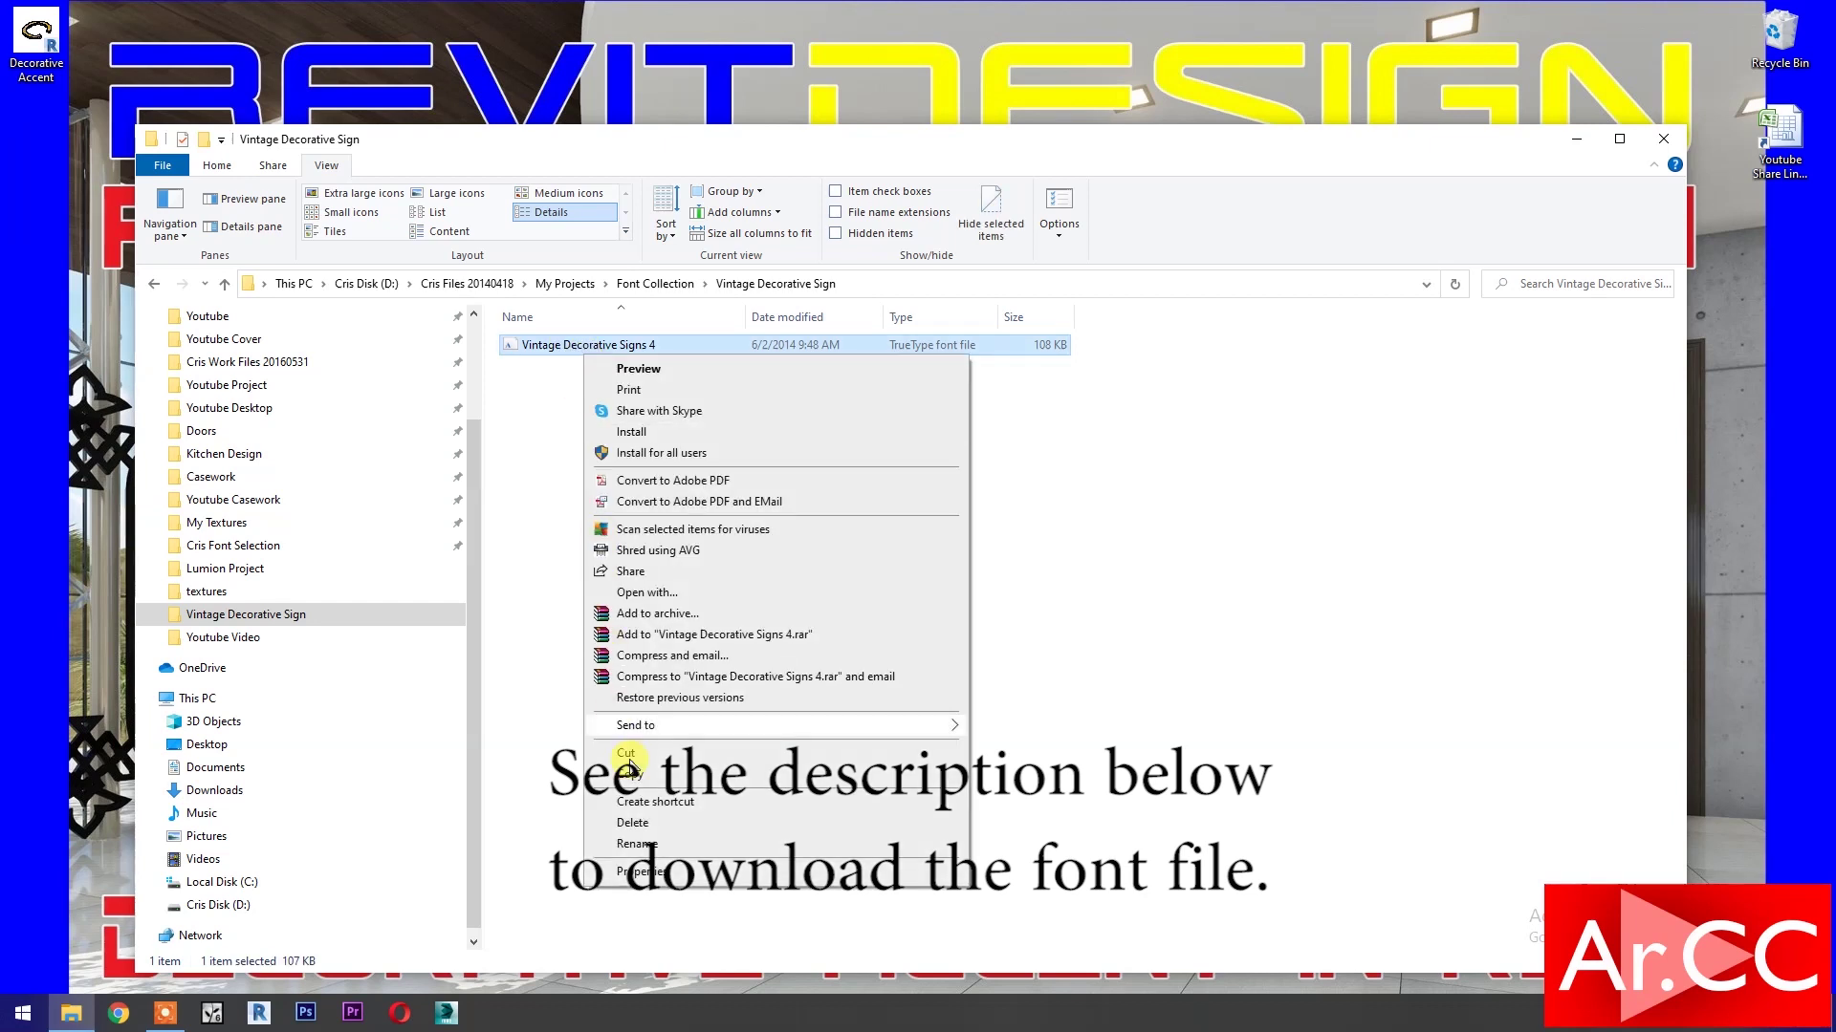
click(631, 773)
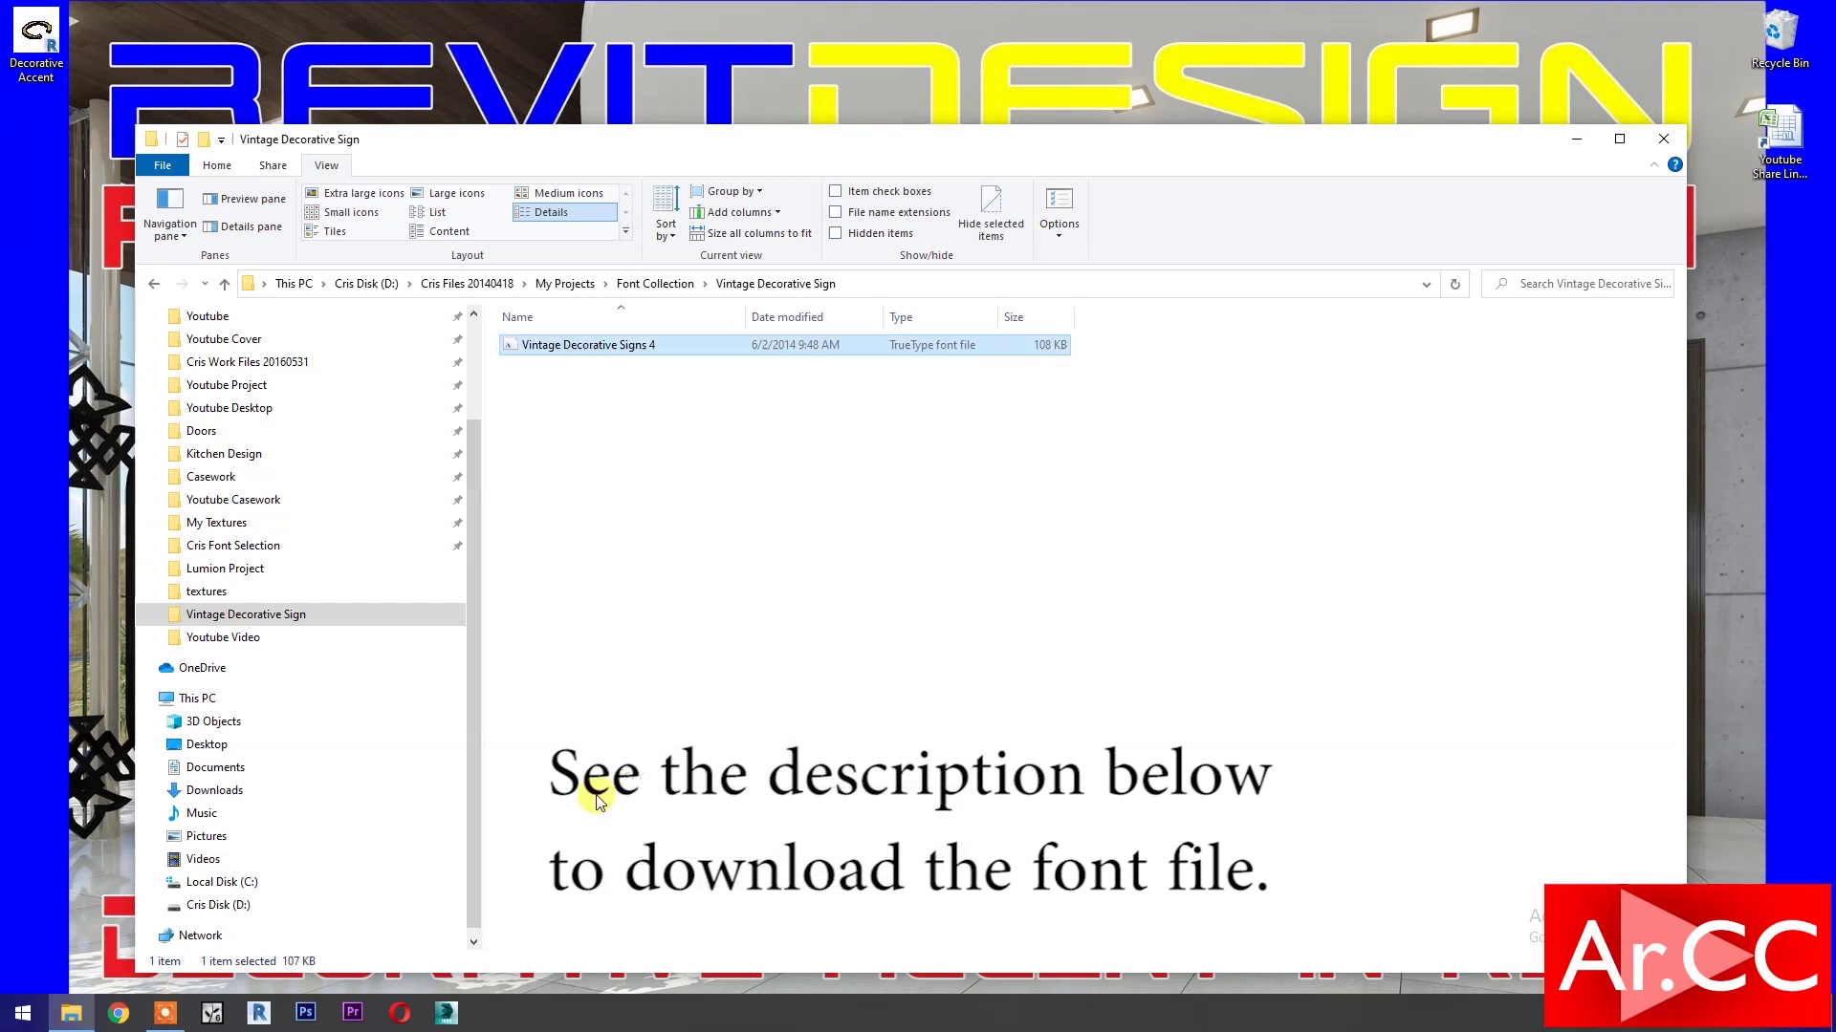
click(156, 885)
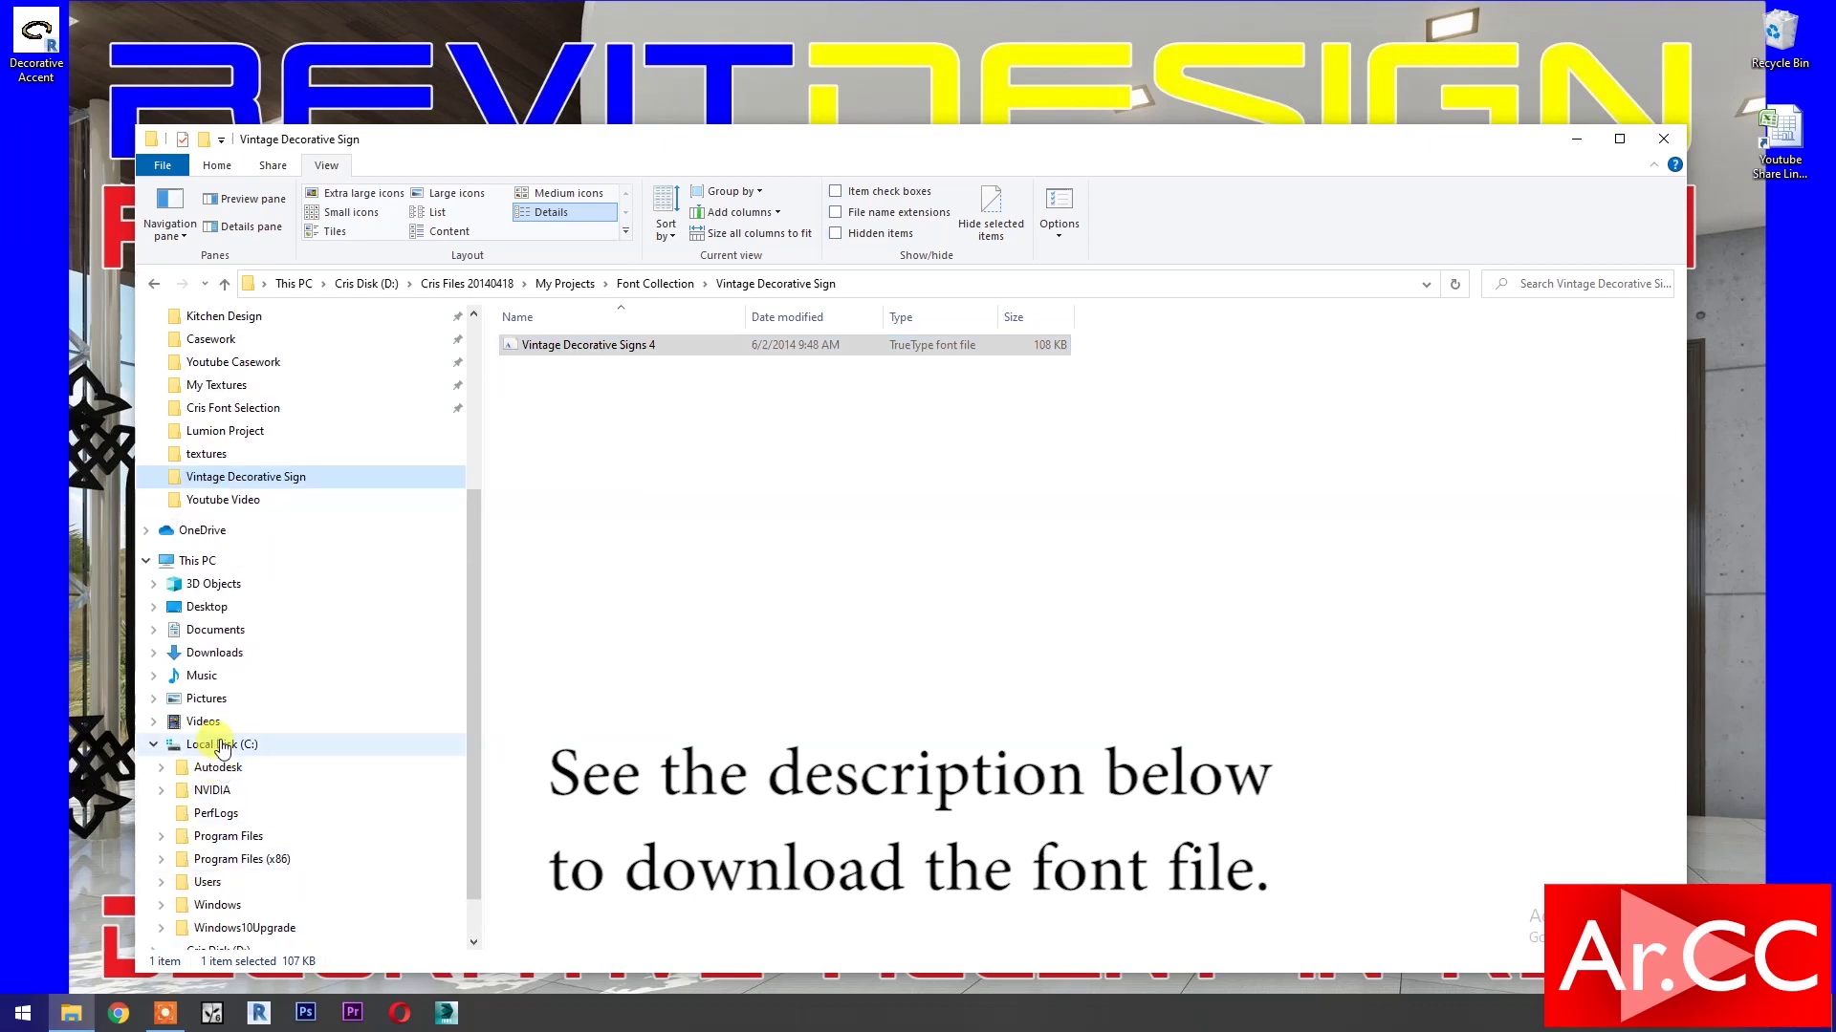
click(214, 908)
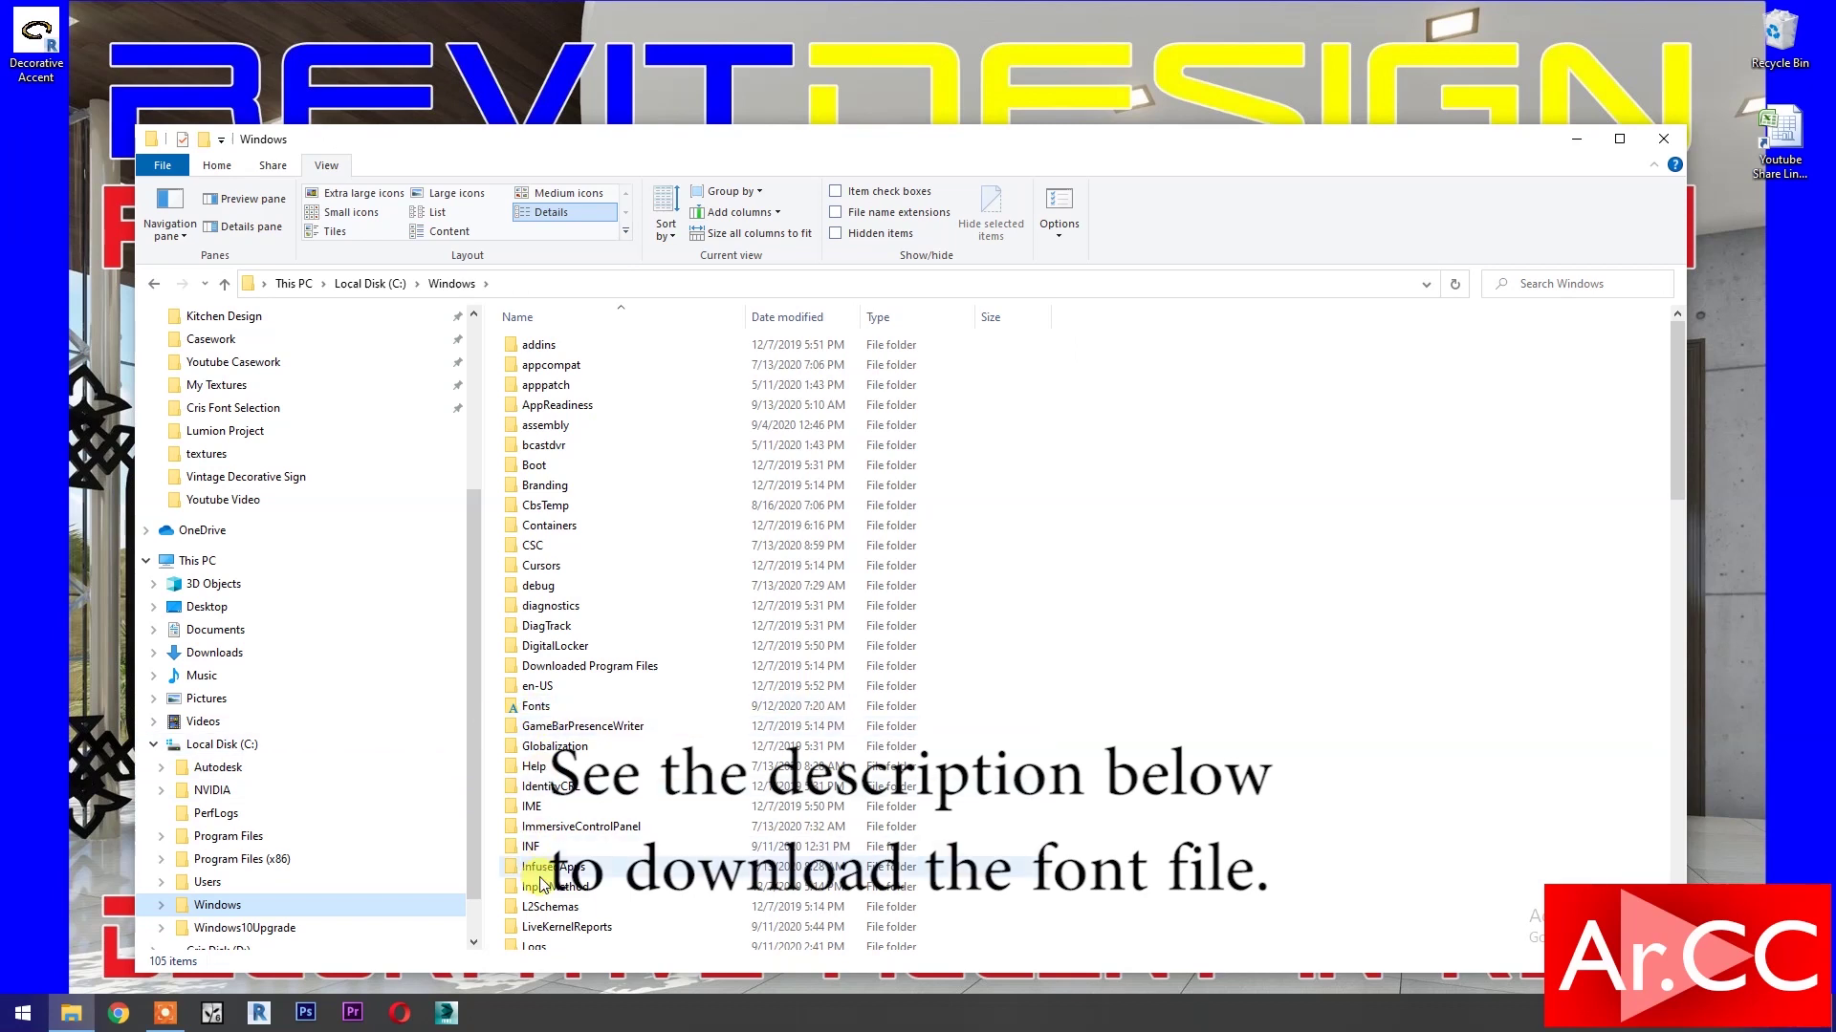
click(542, 715)
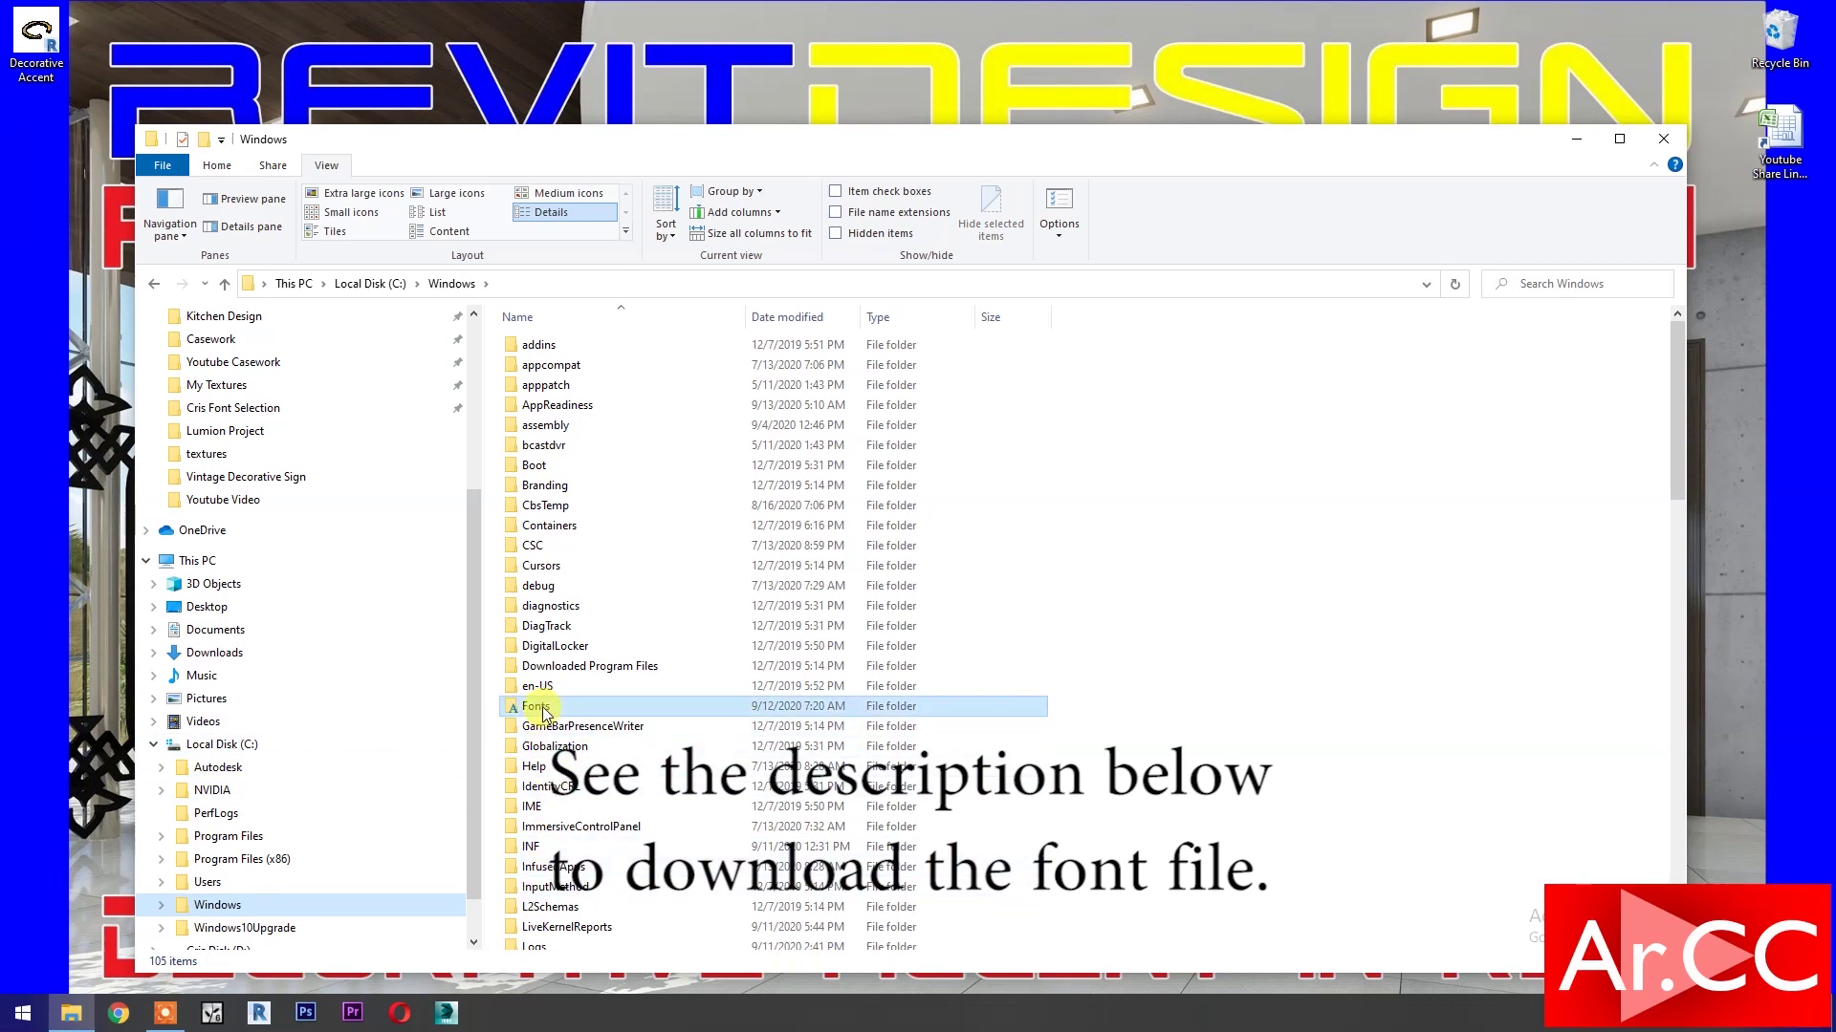
double_click(543, 712)
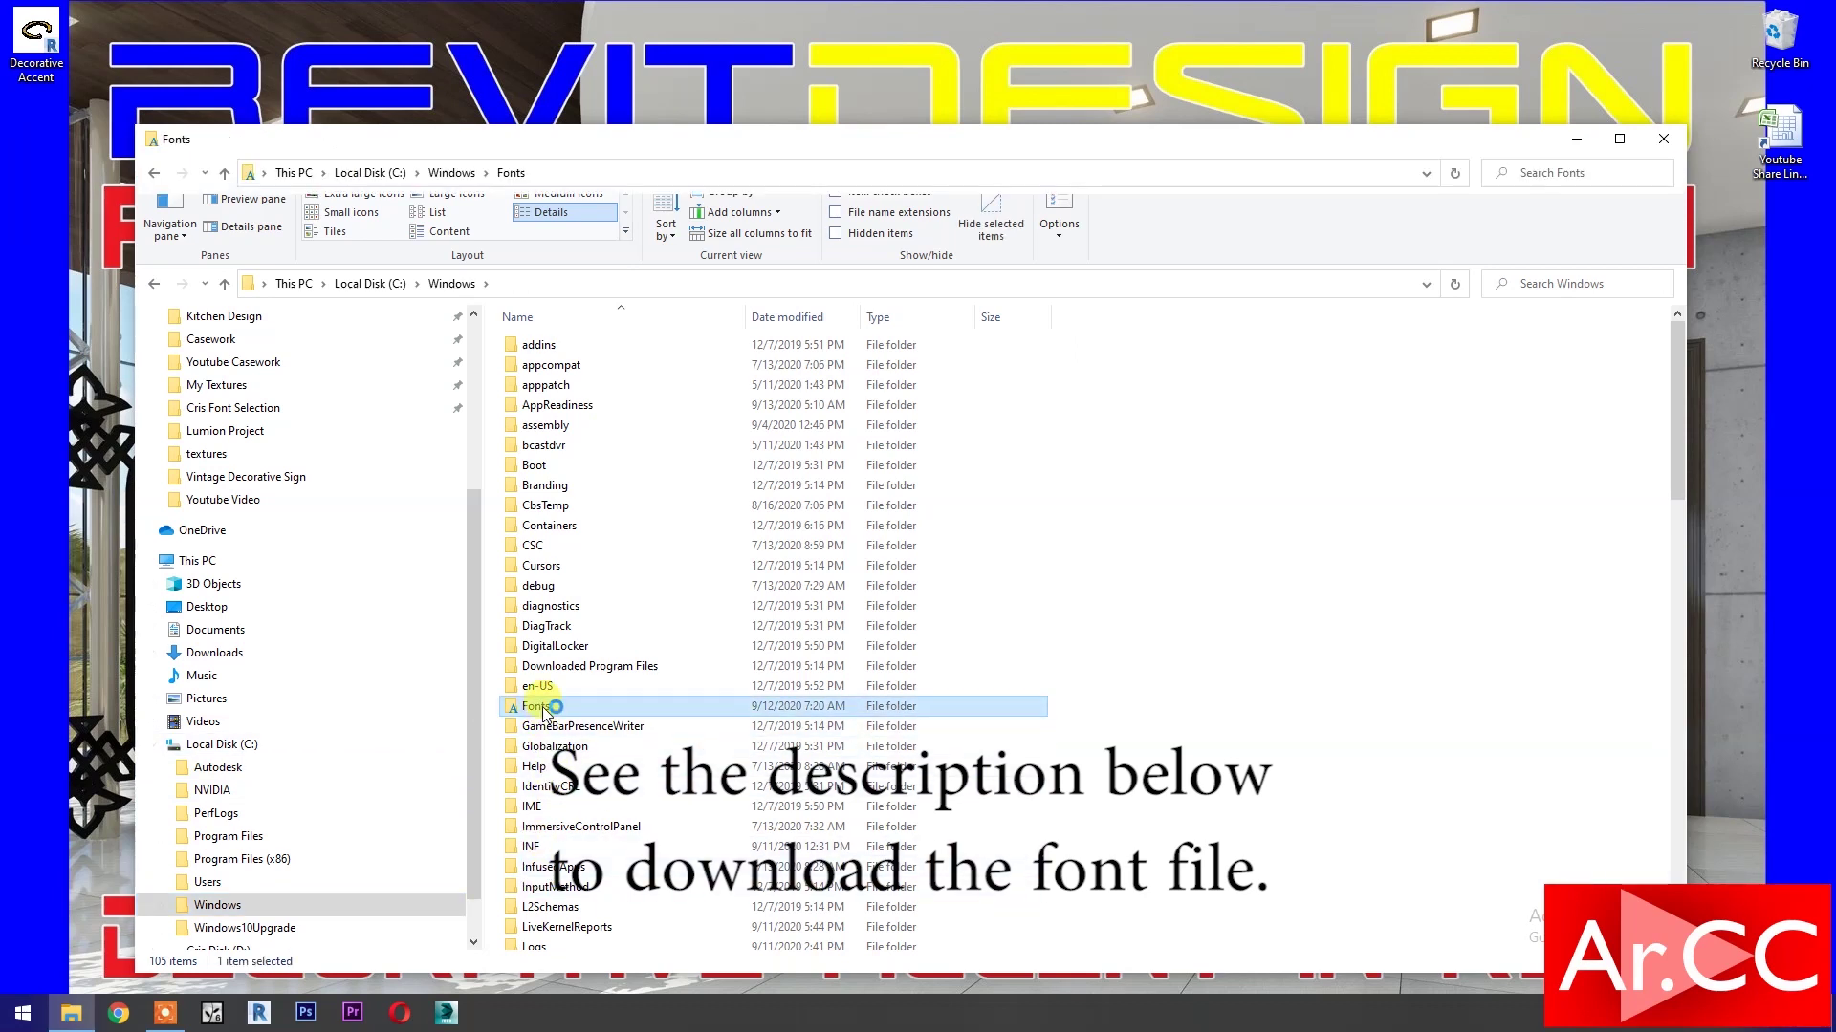
Paste the font into Fonts, replace the installed copy, close the folder and return to Revit.
scroll(1086, 749, down, 3)
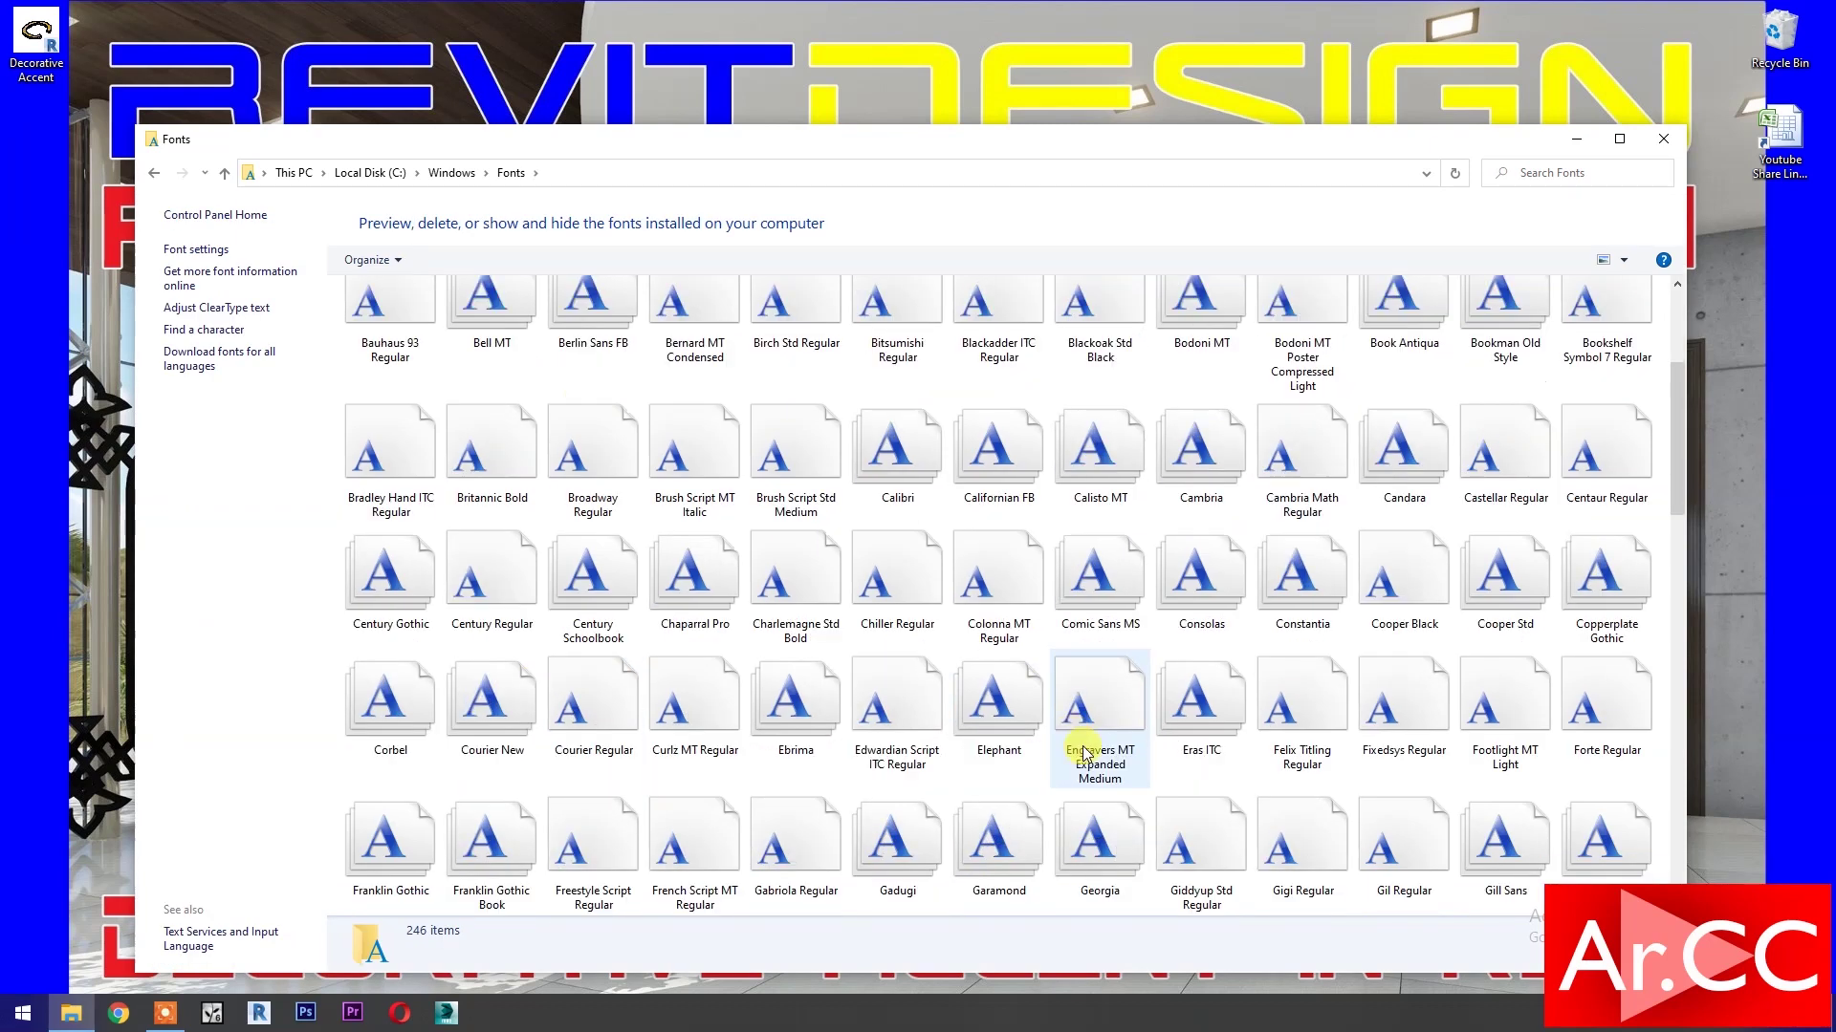
scroll(1099, 756, down, 10)
right_click(1156, 779)
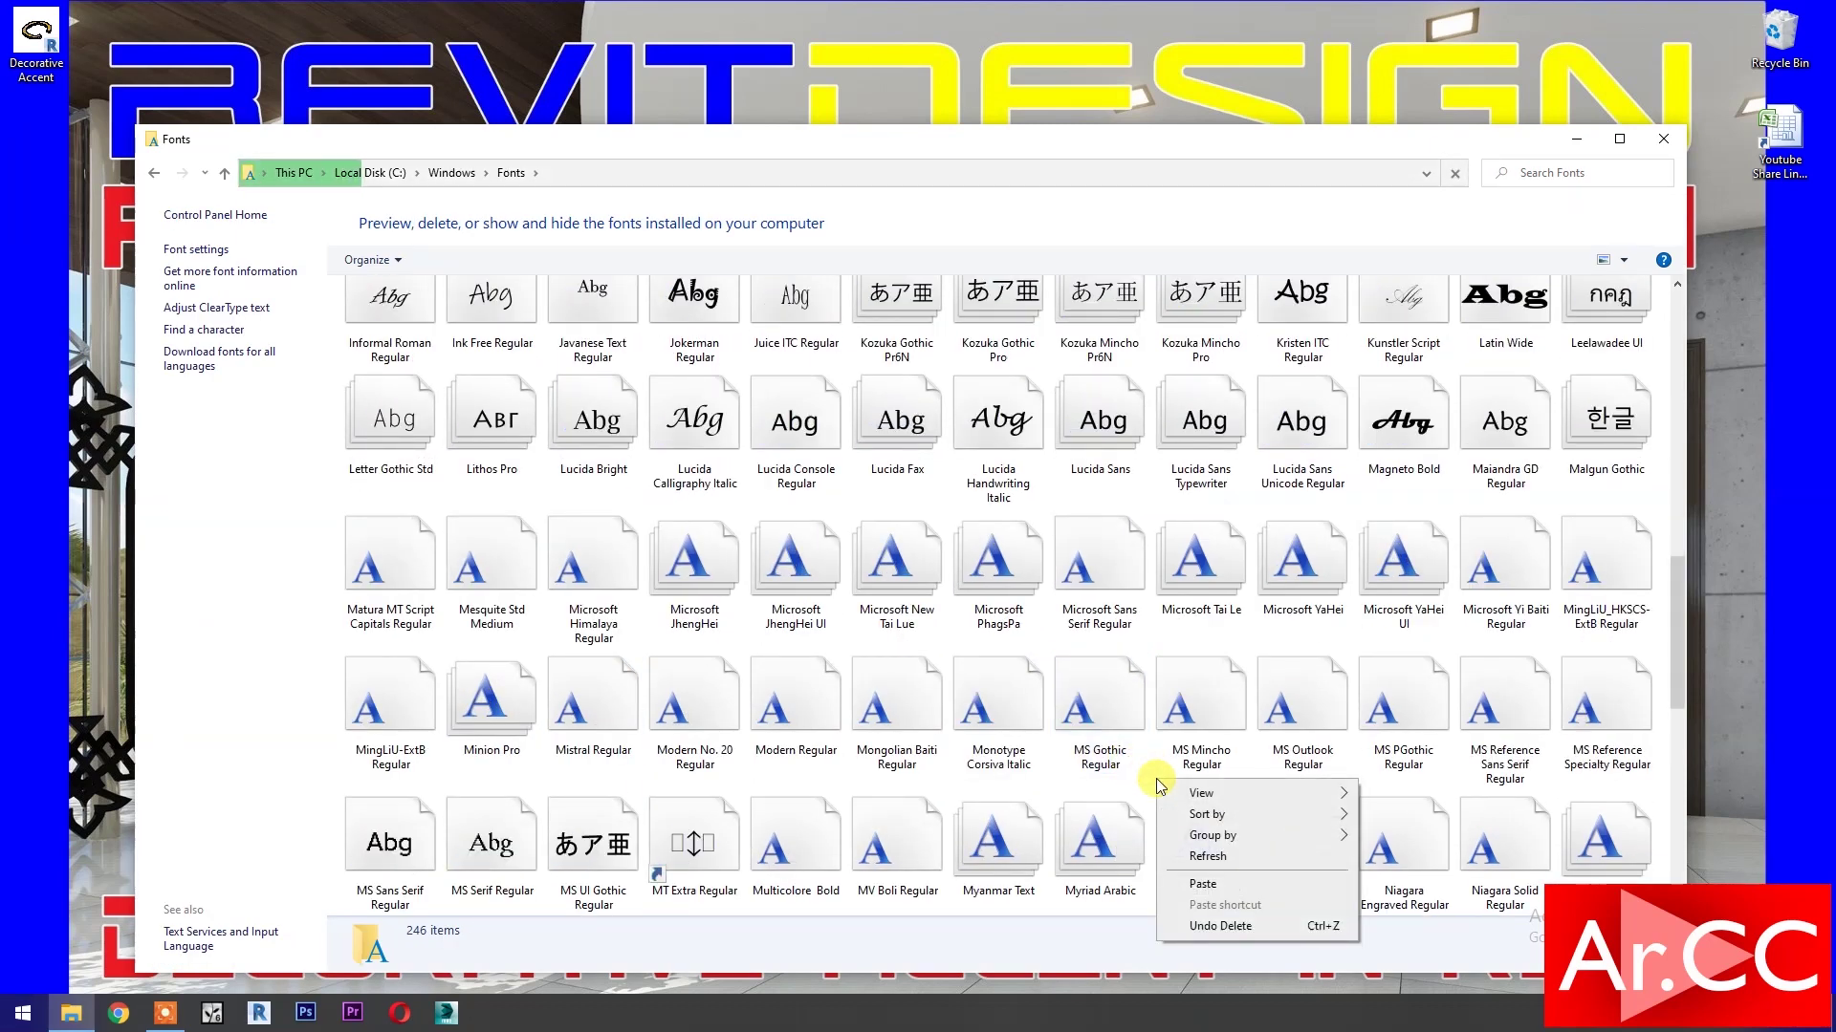
click(1201, 886)
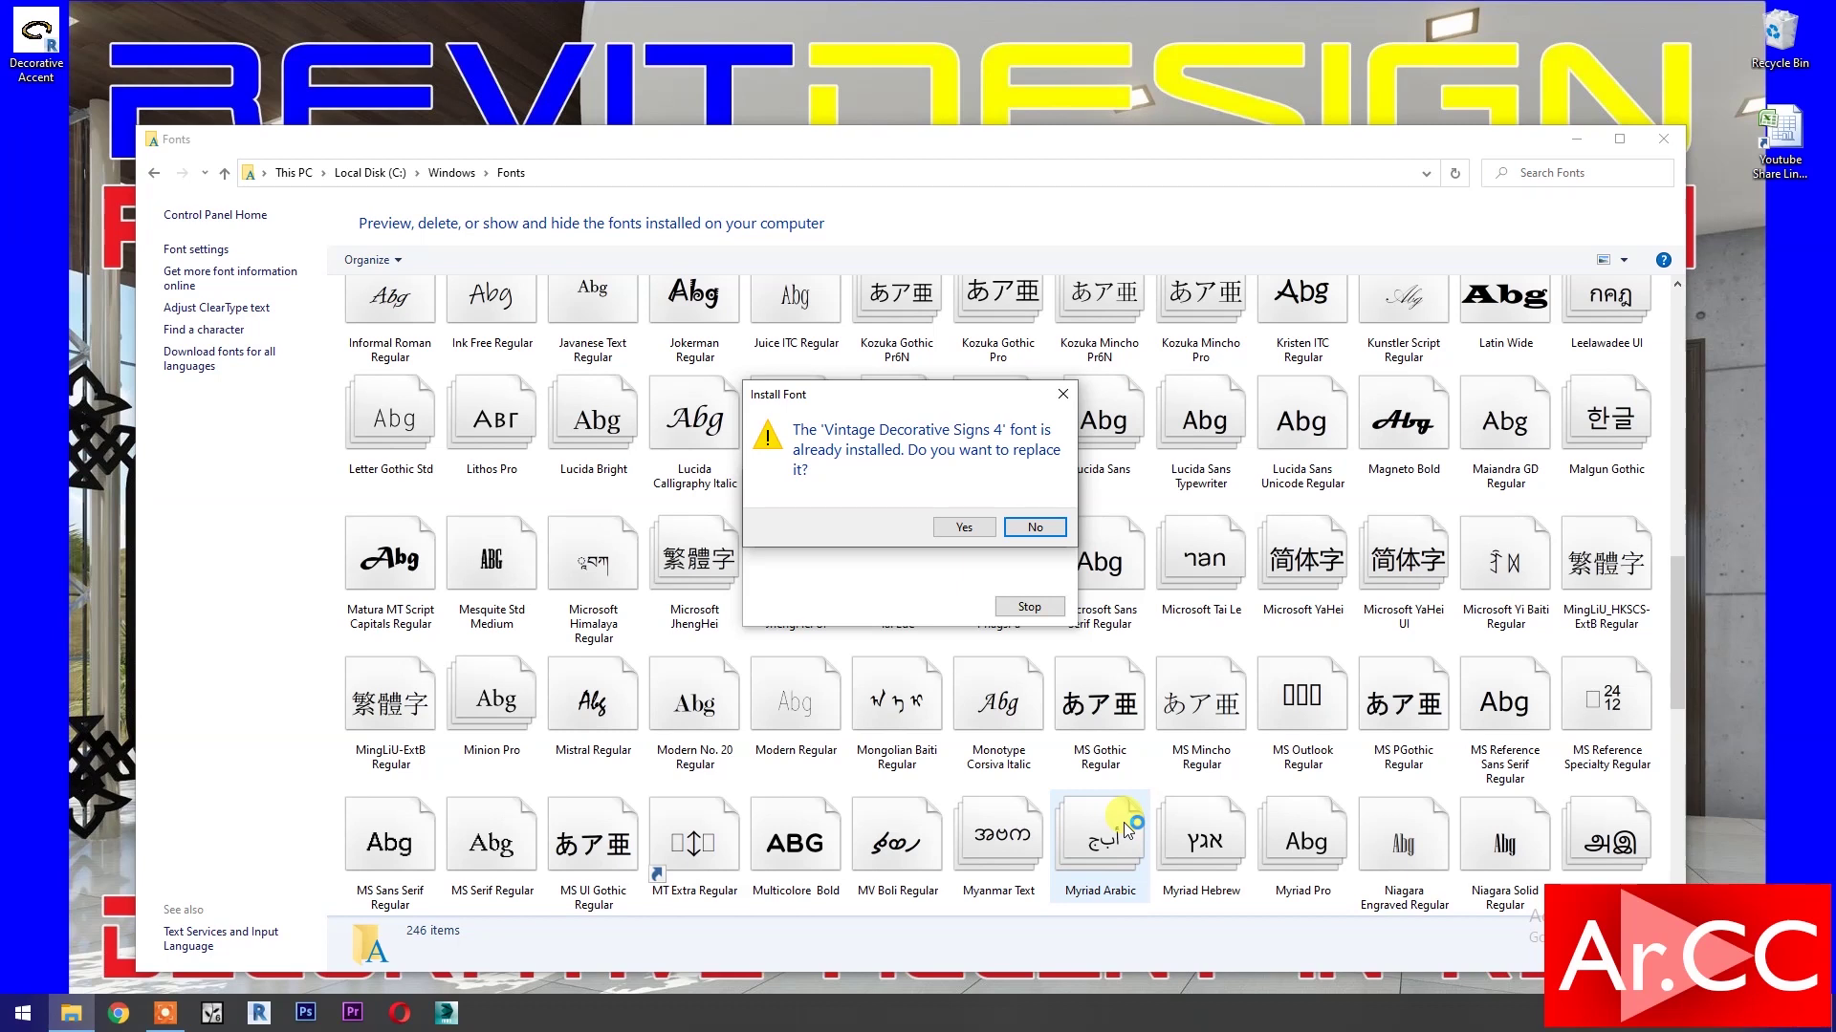
click(959, 532)
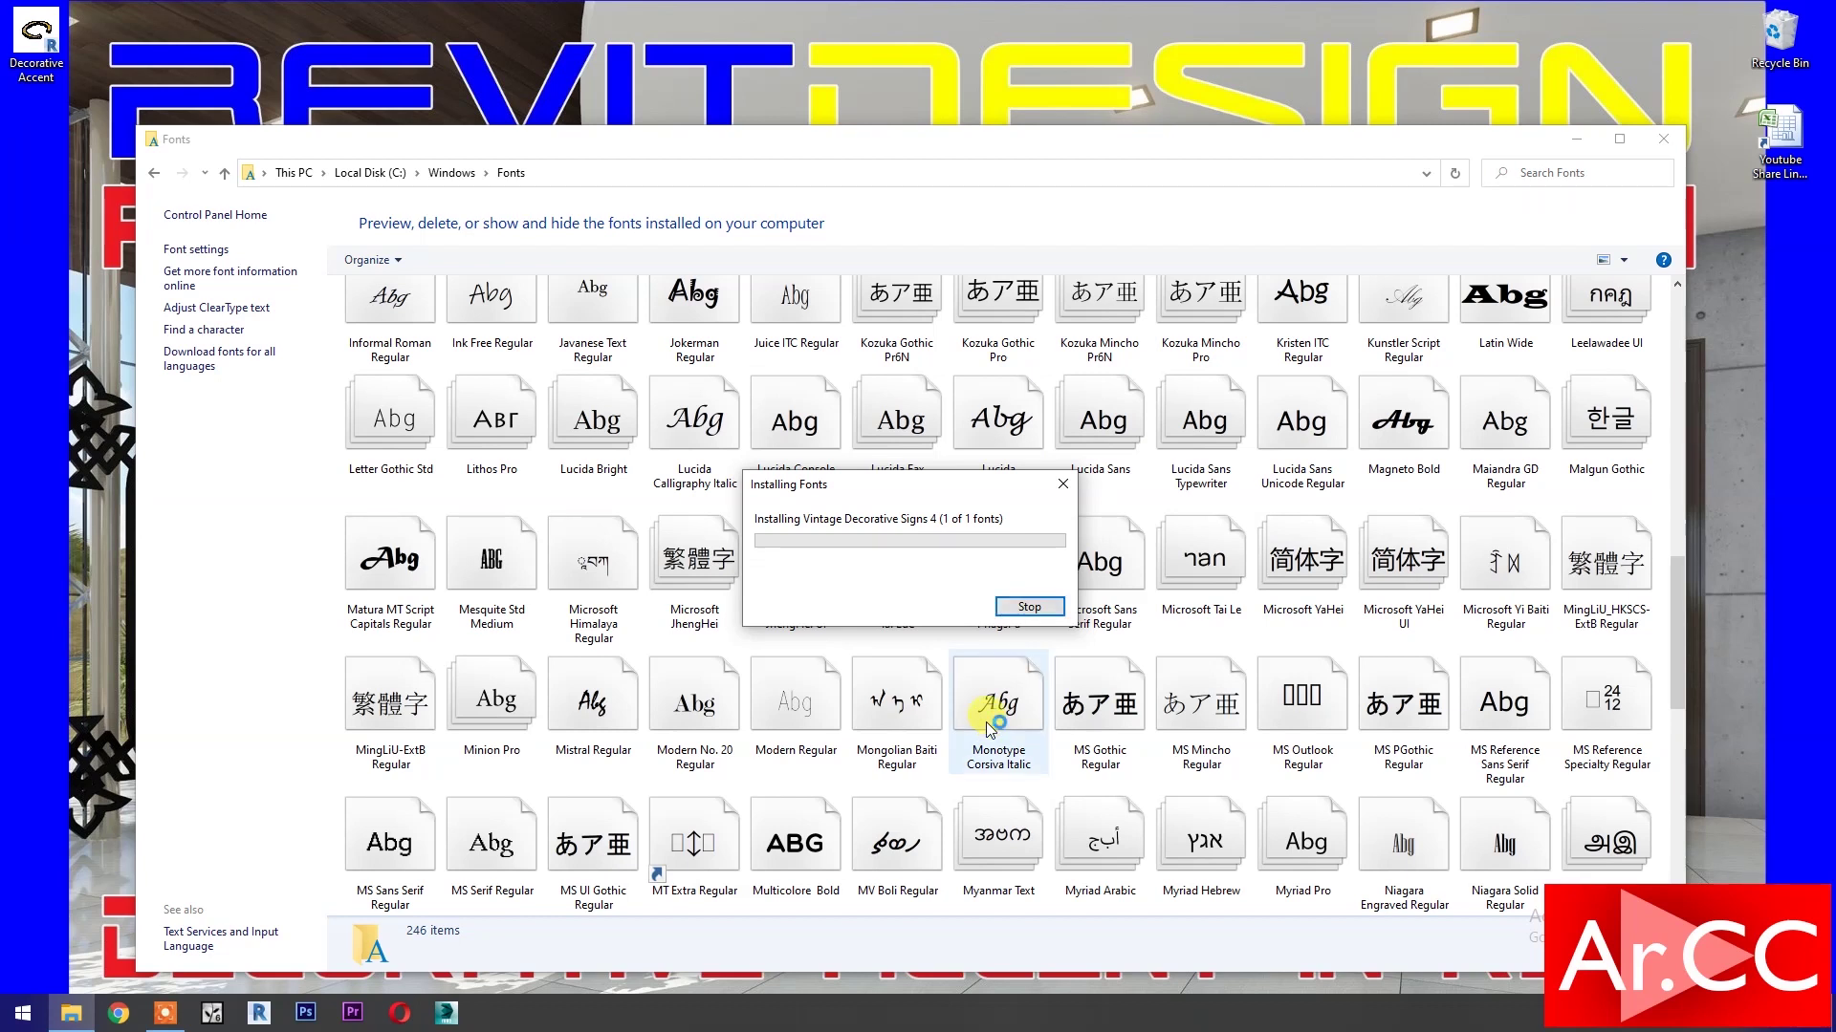
click(1662, 141)
double_click(37, 39)
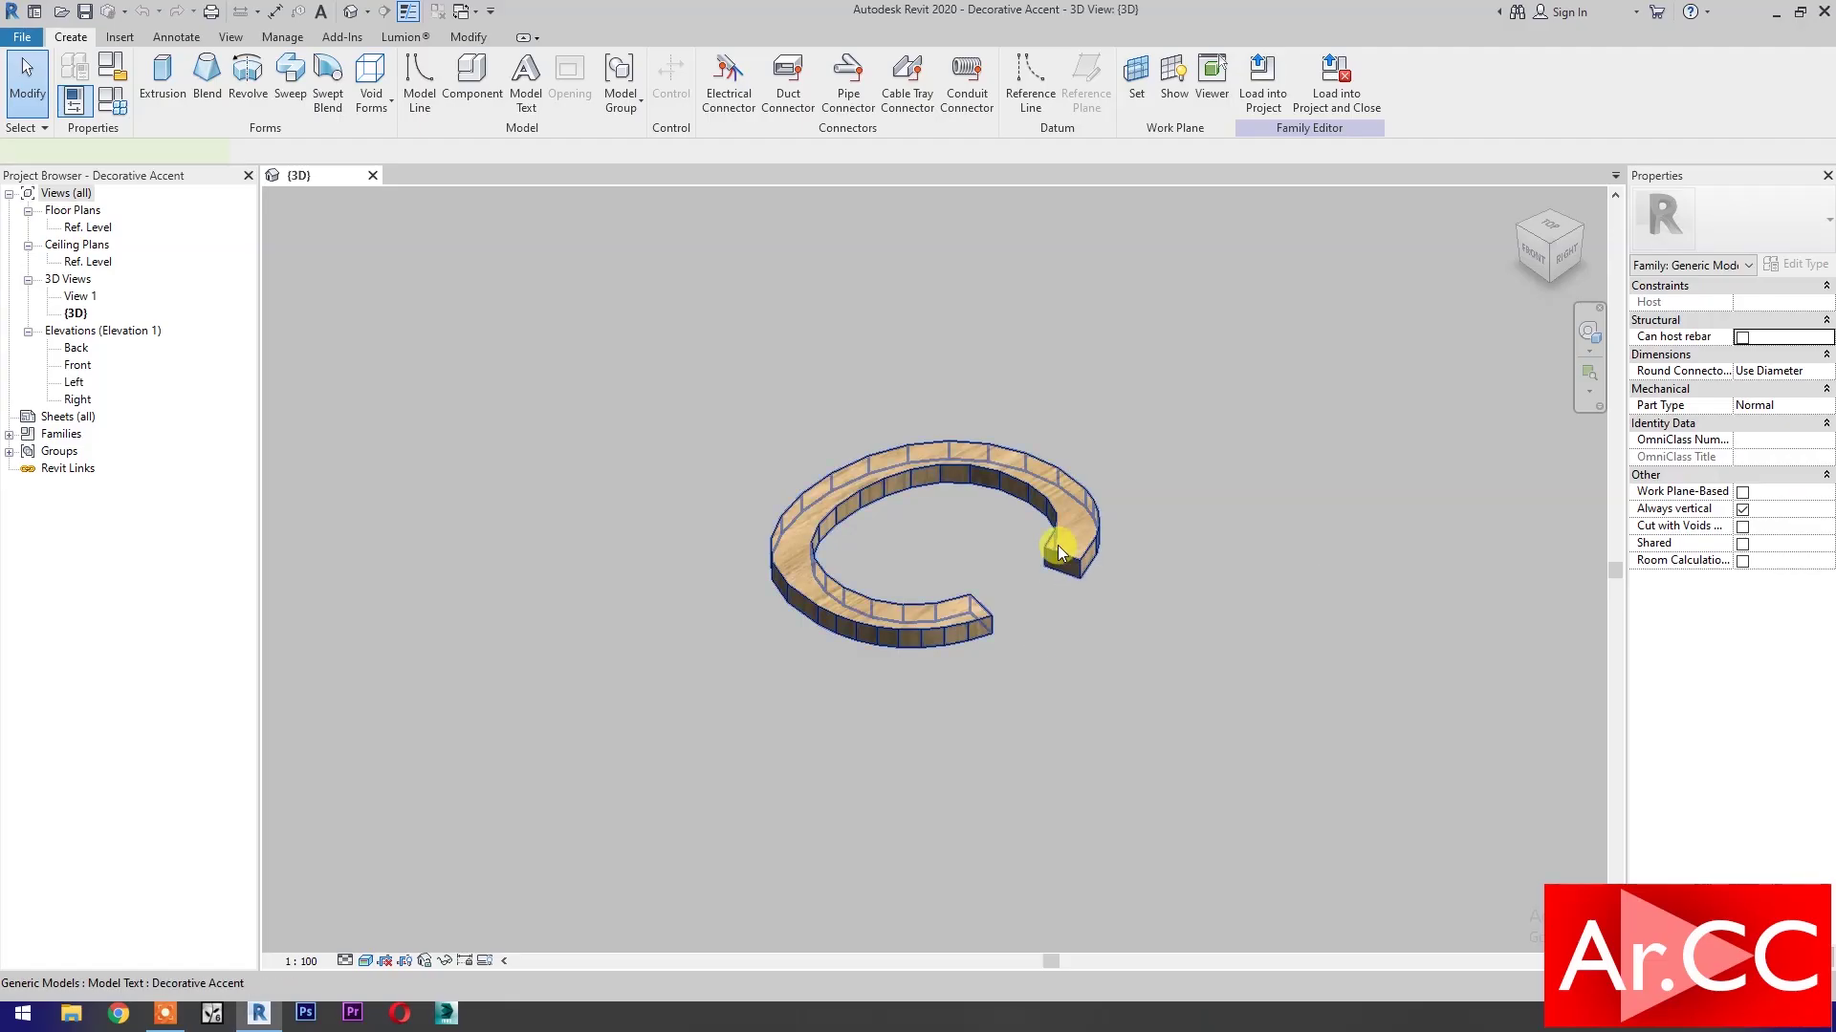
Set the model text's type Text Font to Vintage Decorative Signs 4 and apply it.
click(1056, 544)
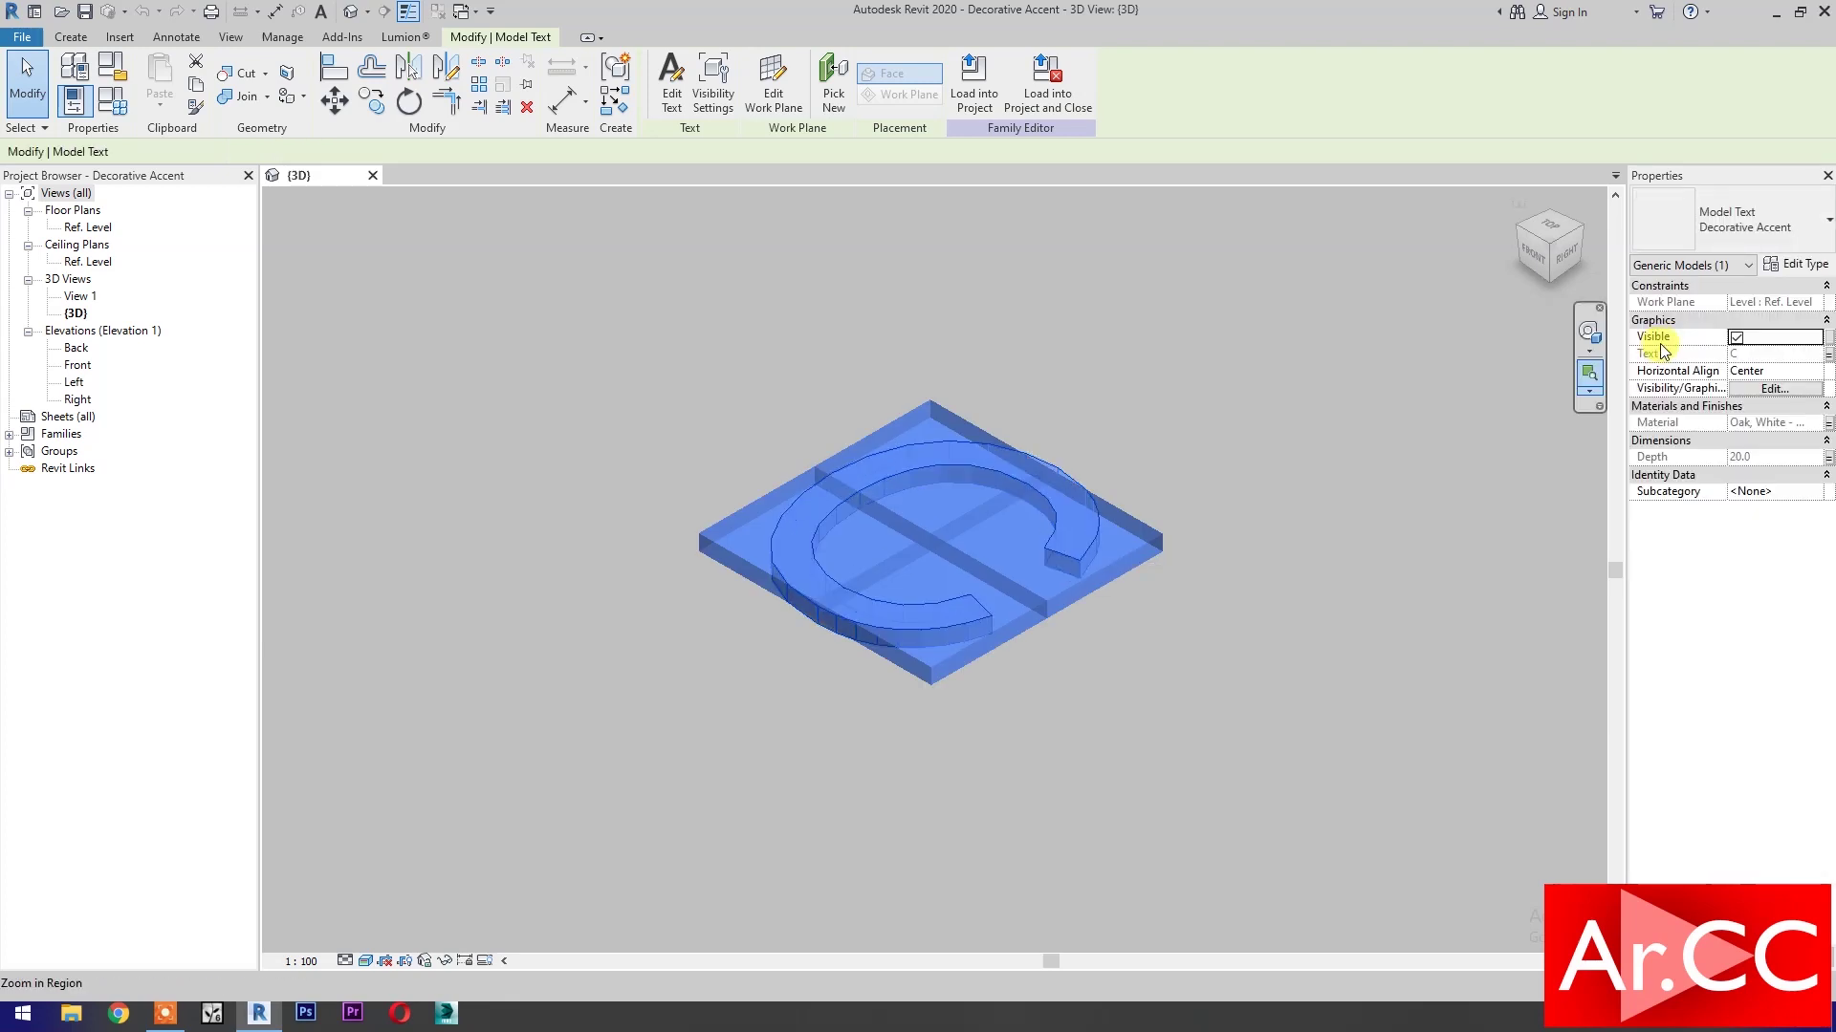
click(1785, 268)
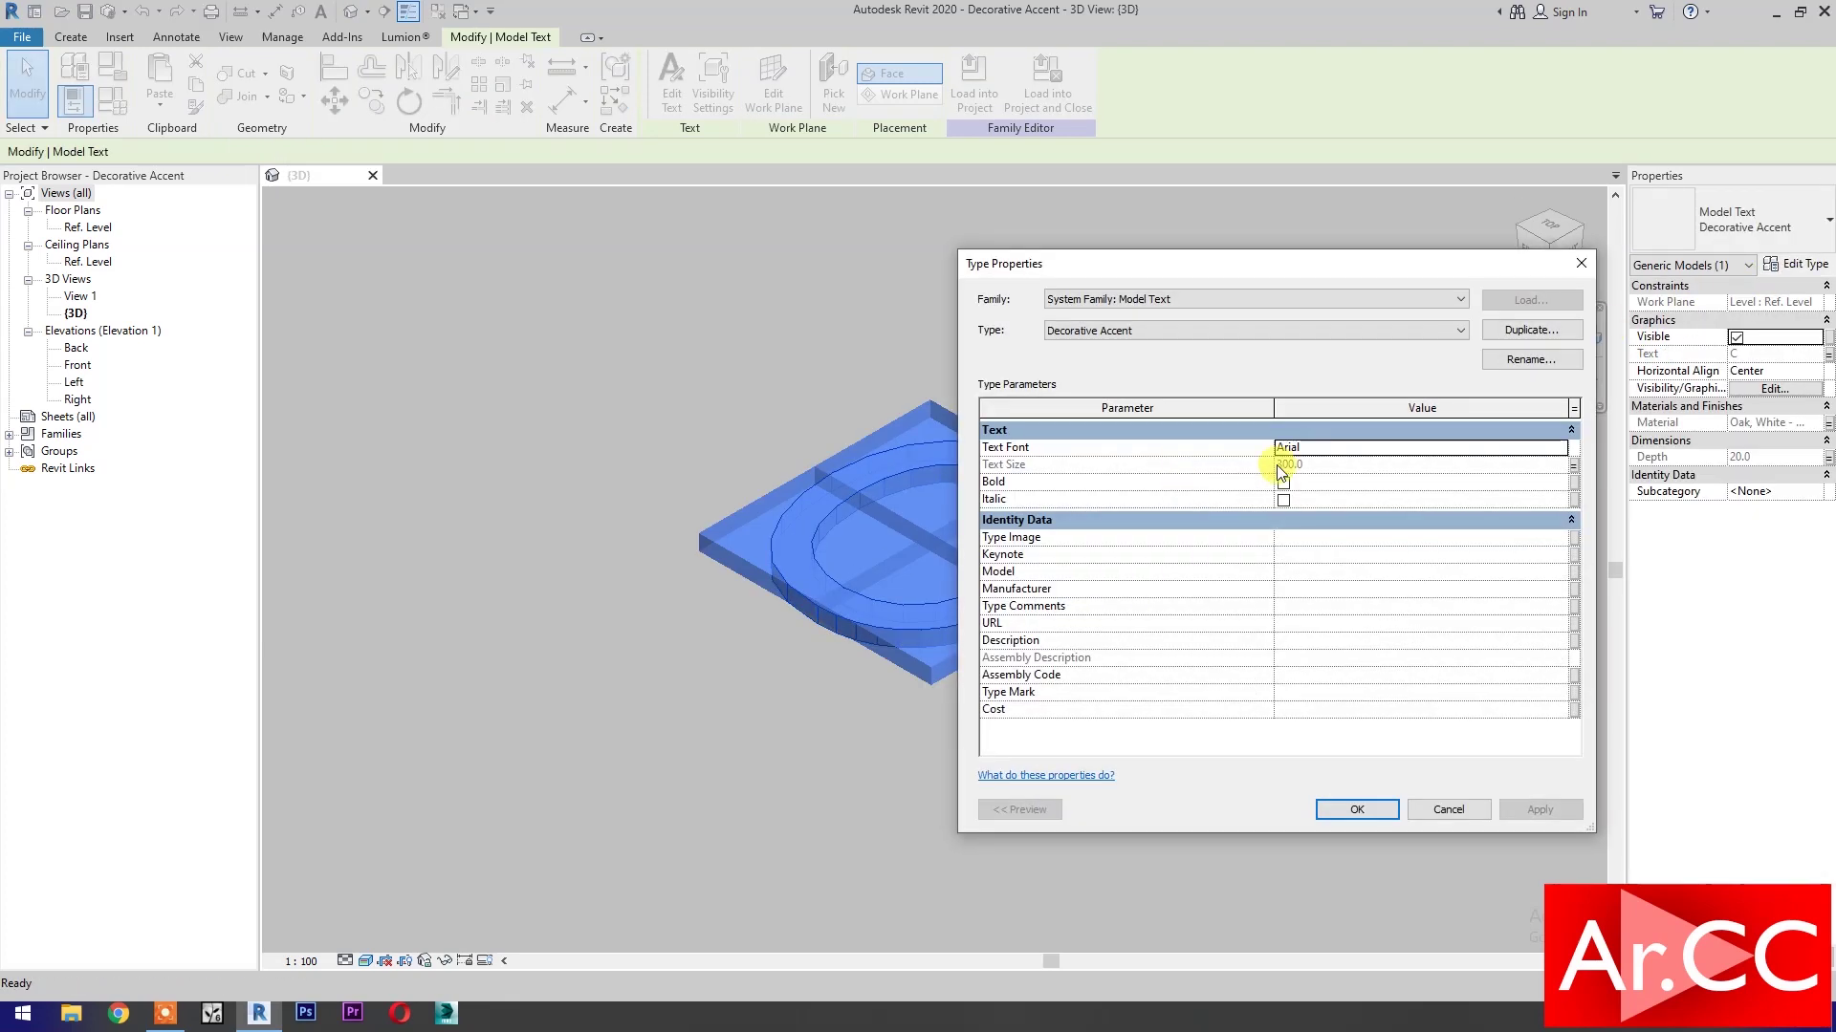
click(1515, 456)
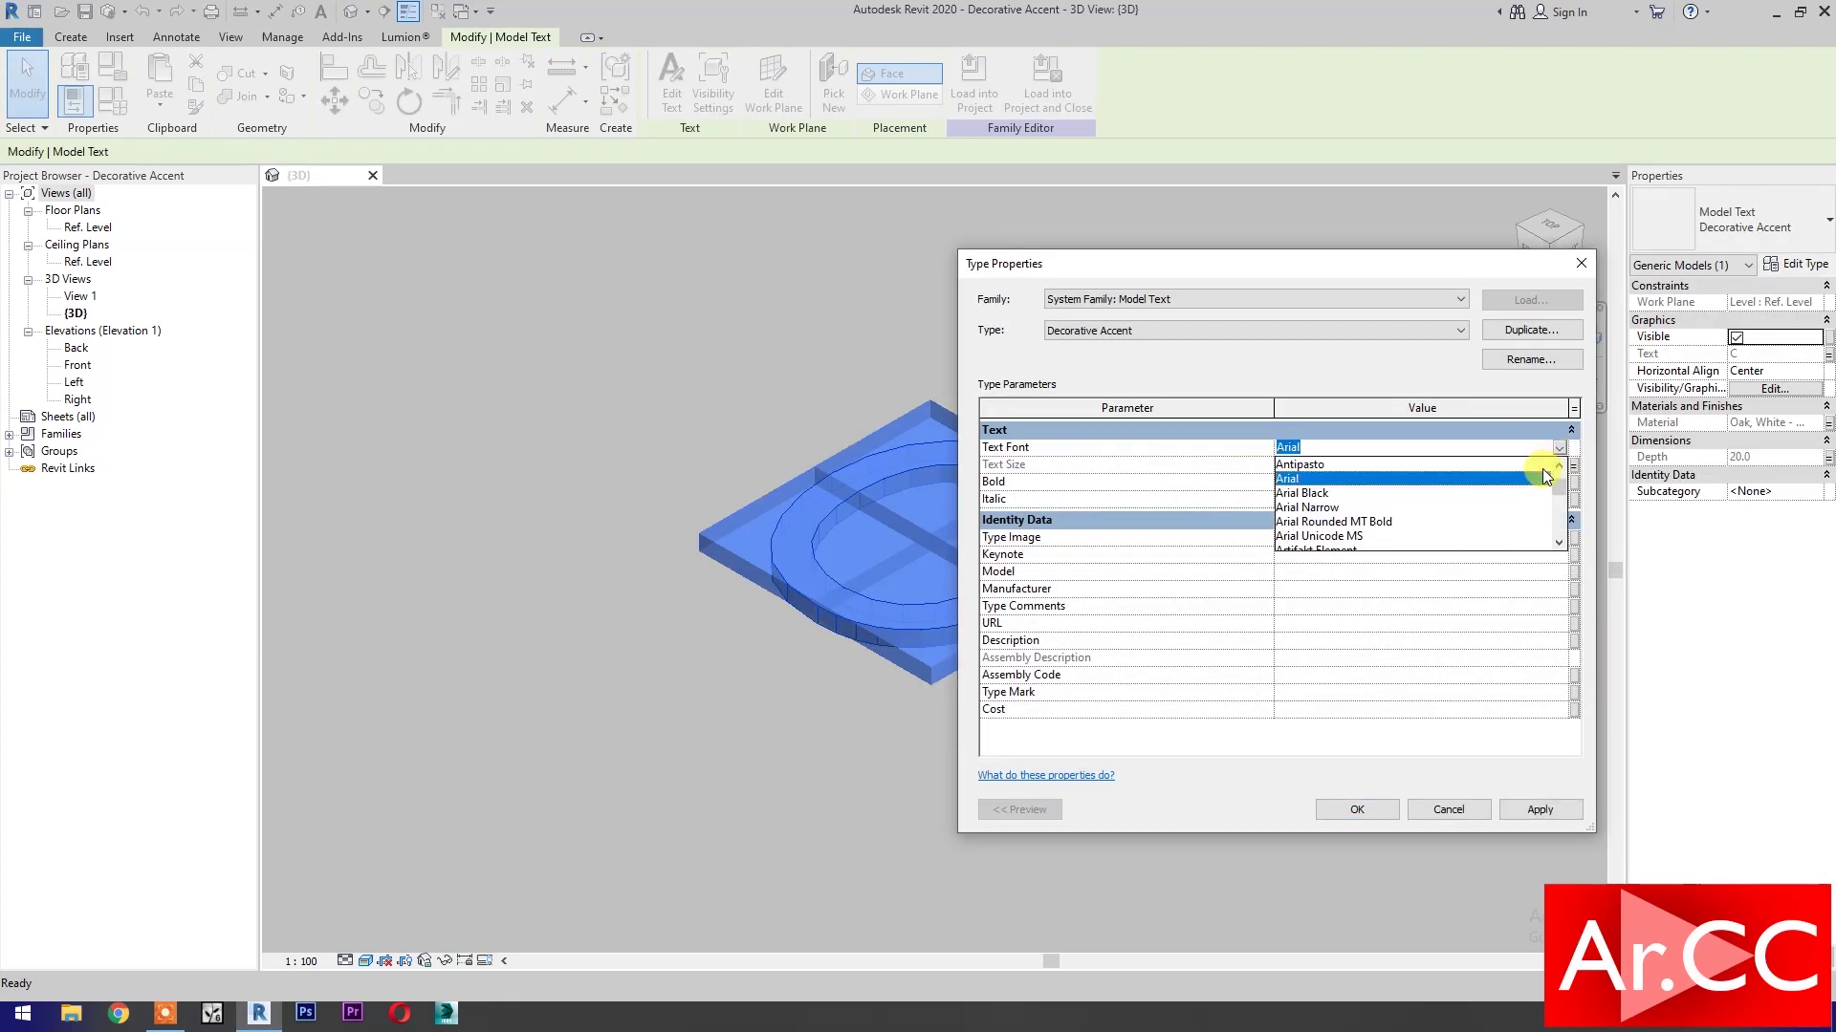
drag(1557, 500, 1565, 533)
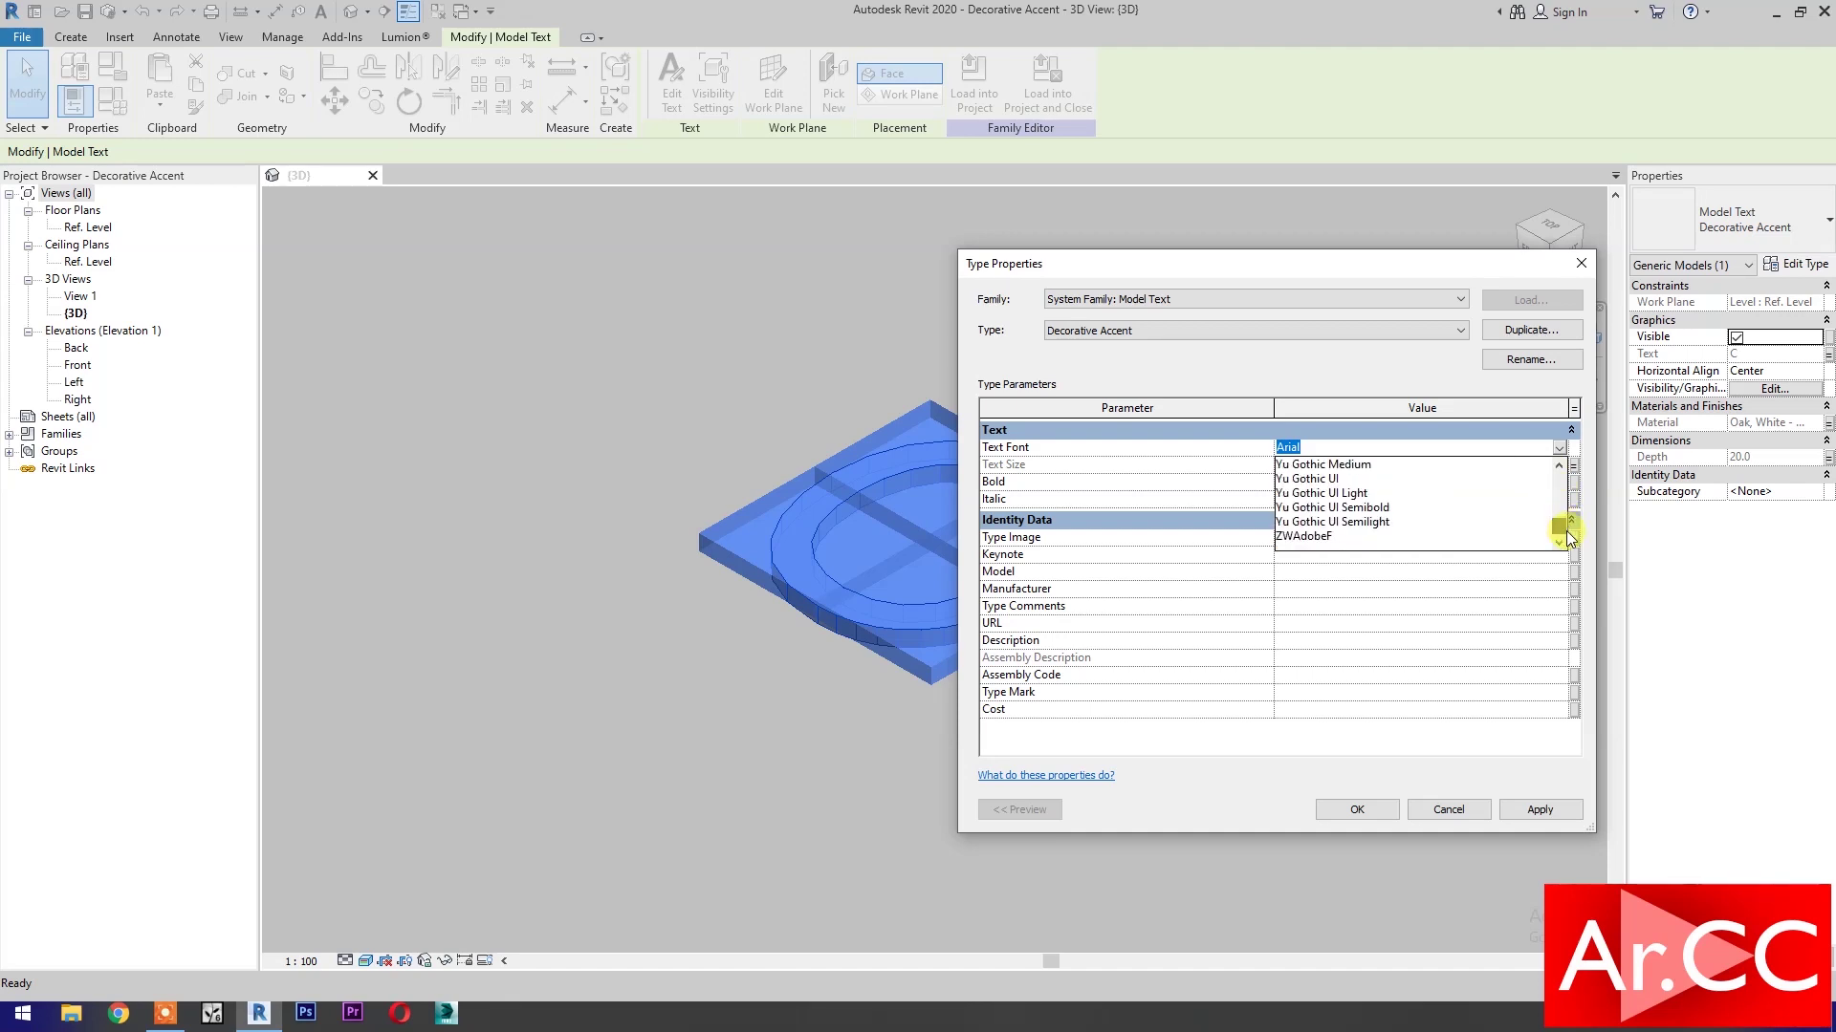
scroll(1425, 520, up, 2)
scroll(1426, 521, down, 2)
scroll(1425, 521, up, 1)
scroll(1426, 521, up, 1)
scroll(1426, 521, up, 2)
scroll(1425, 521, up, 1)
scroll(1428, 526, up, 1)
scroll(1425, 520, up, 1)
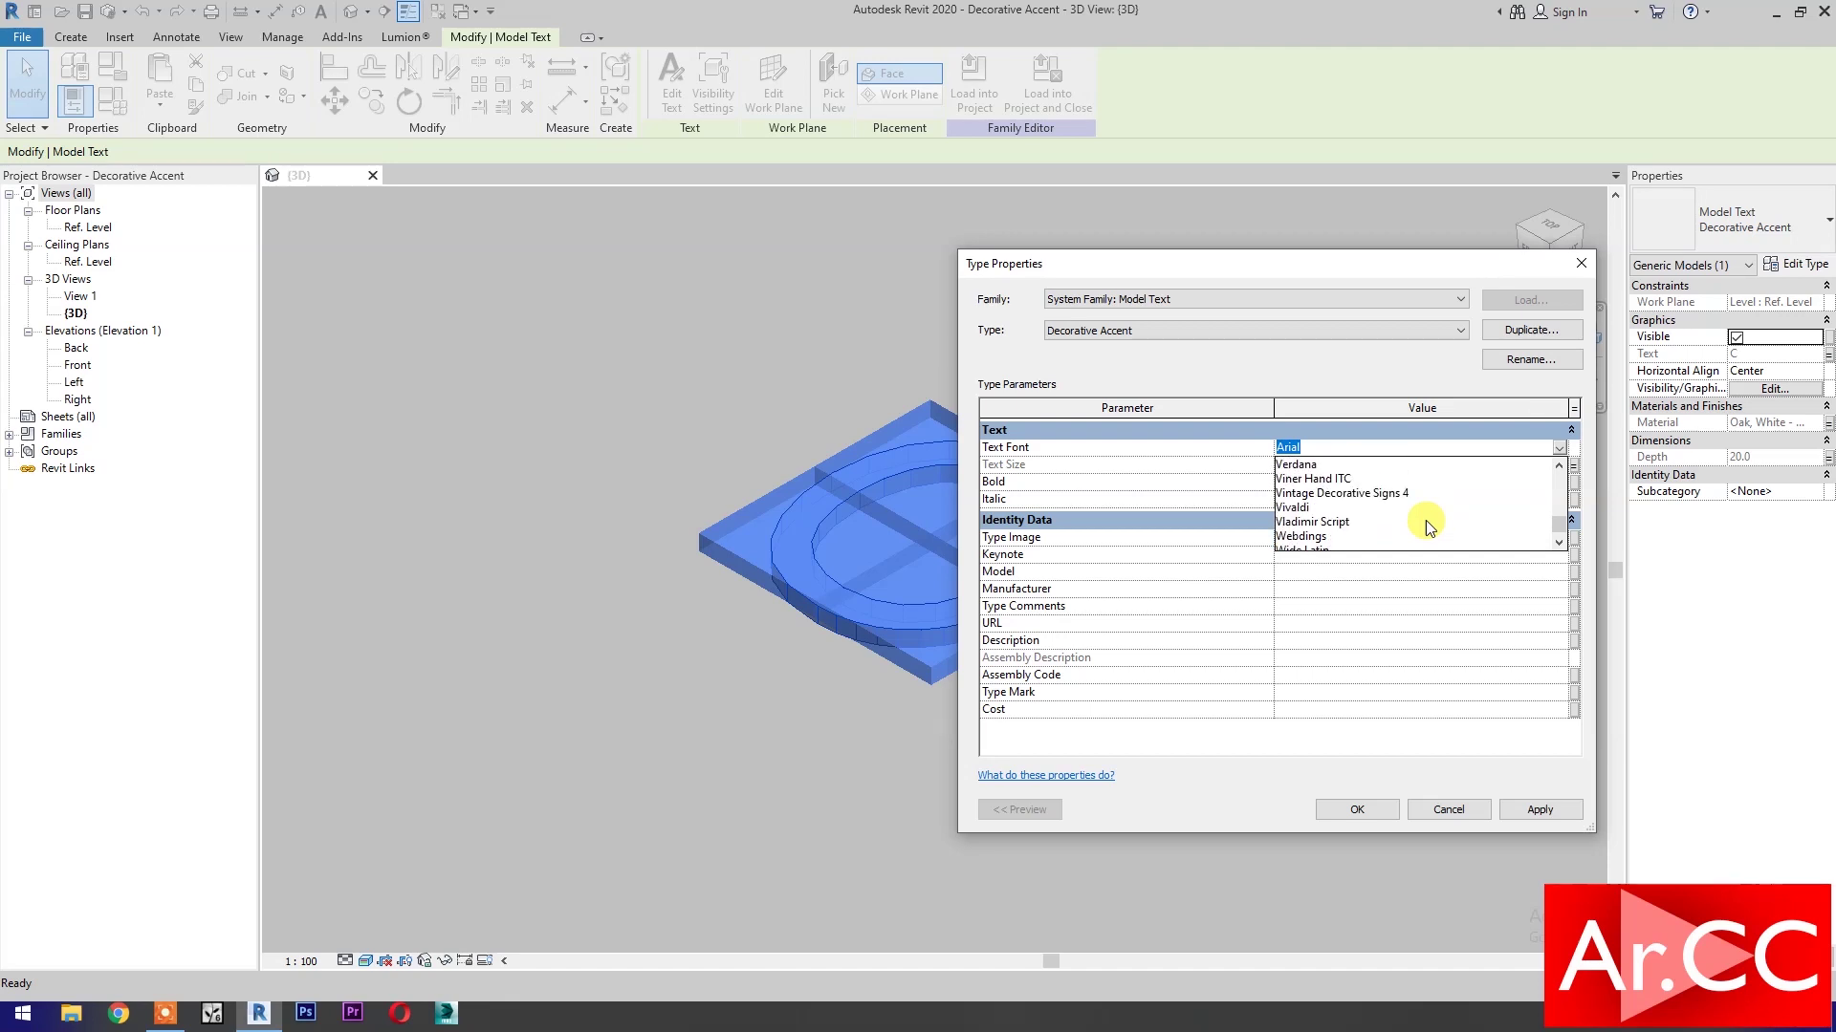
click(1297, 495)
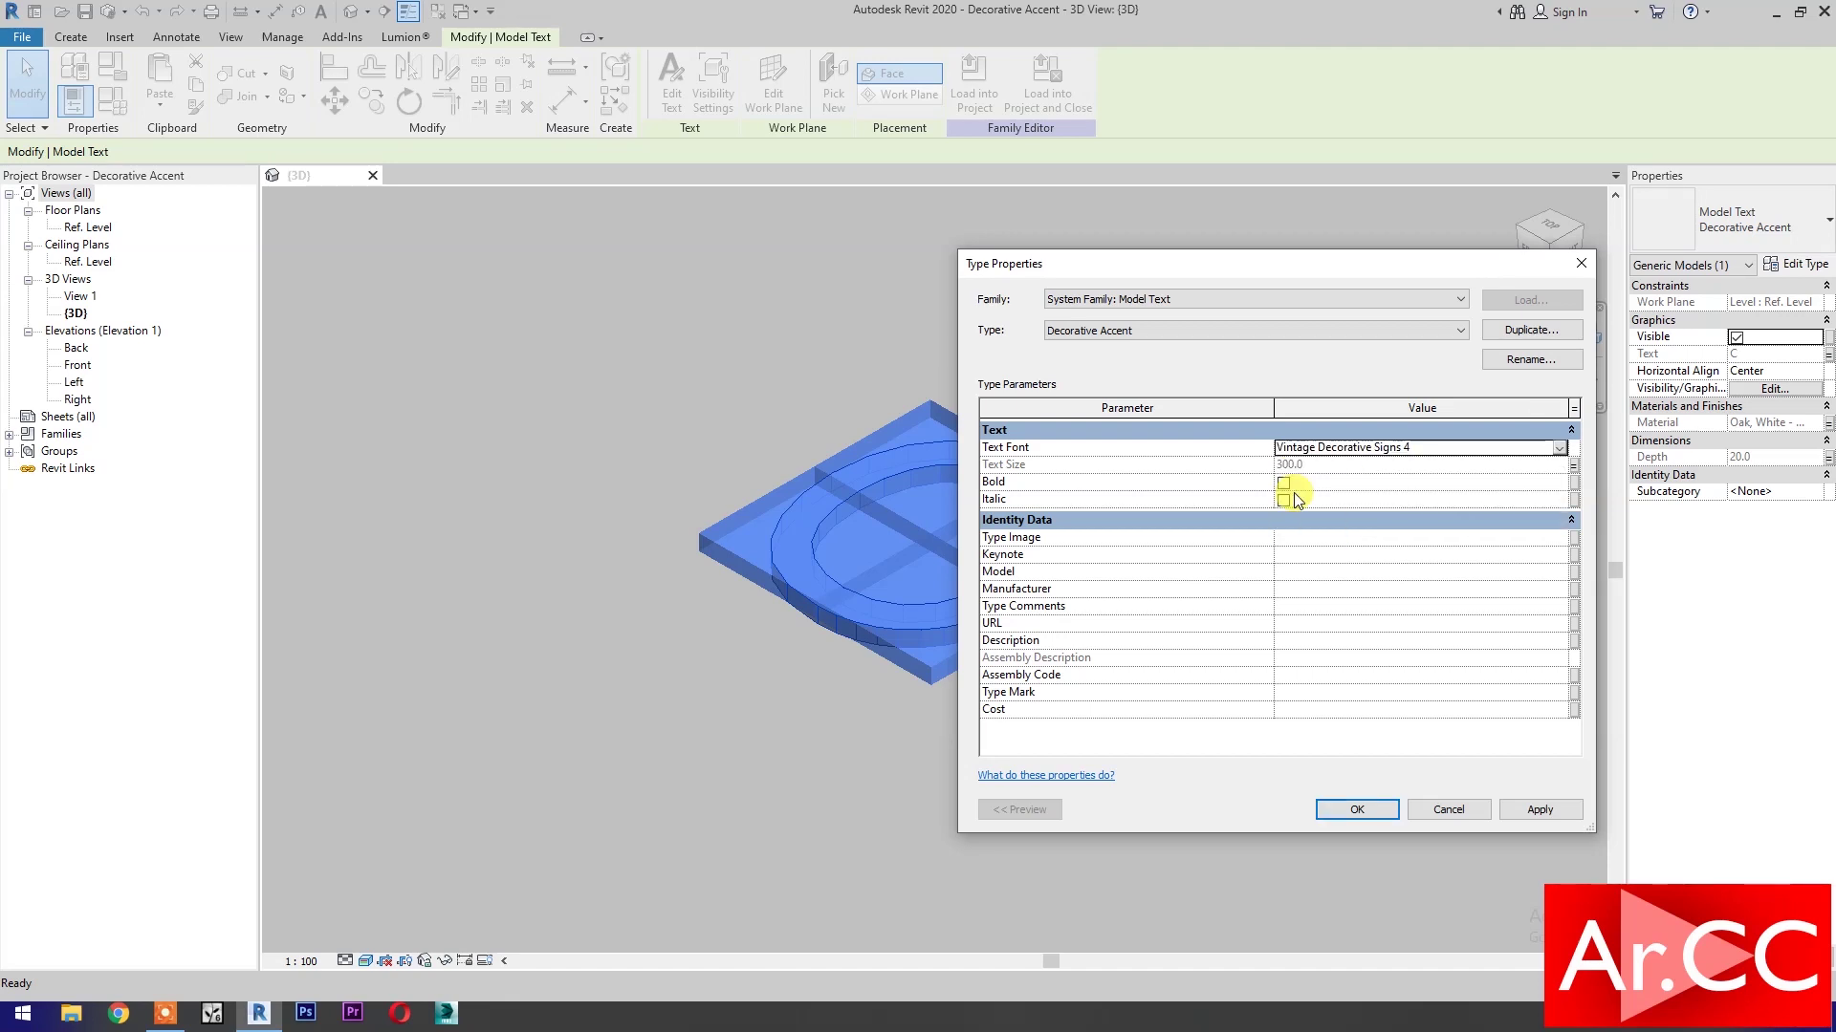
click(1528, 810)
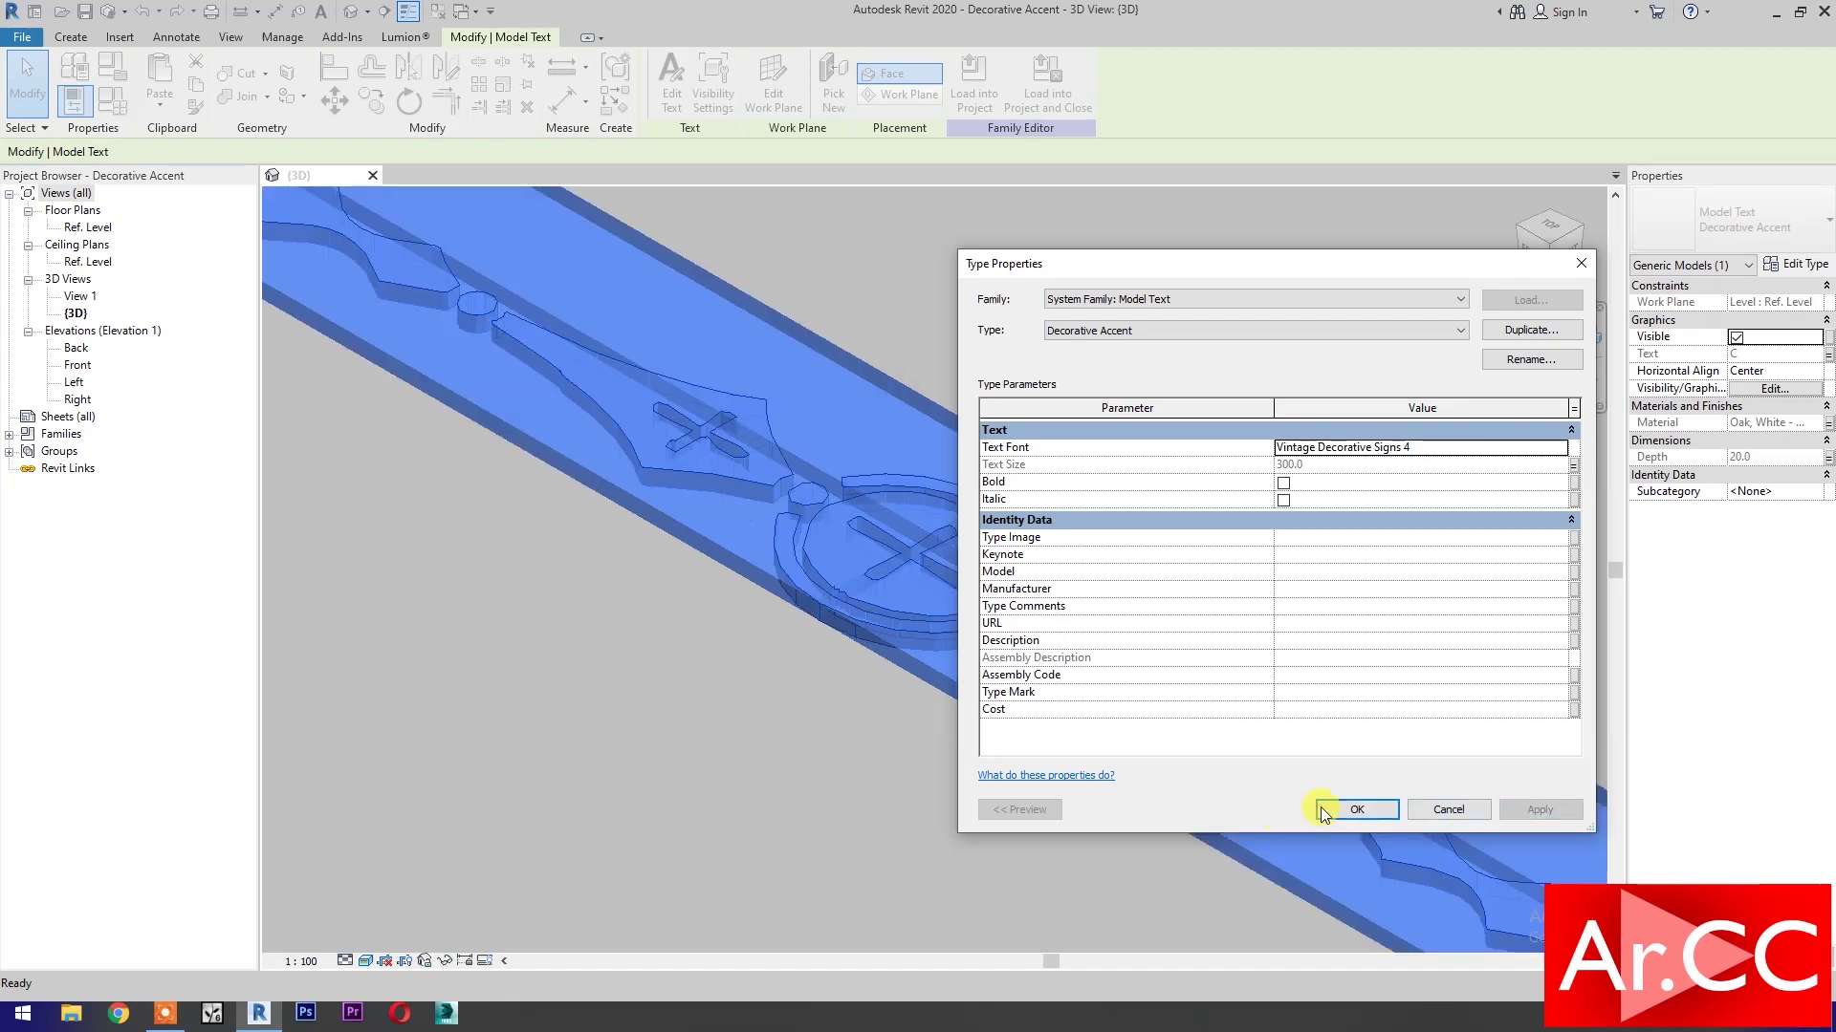
click(1353, 810)
click(1004, 826)
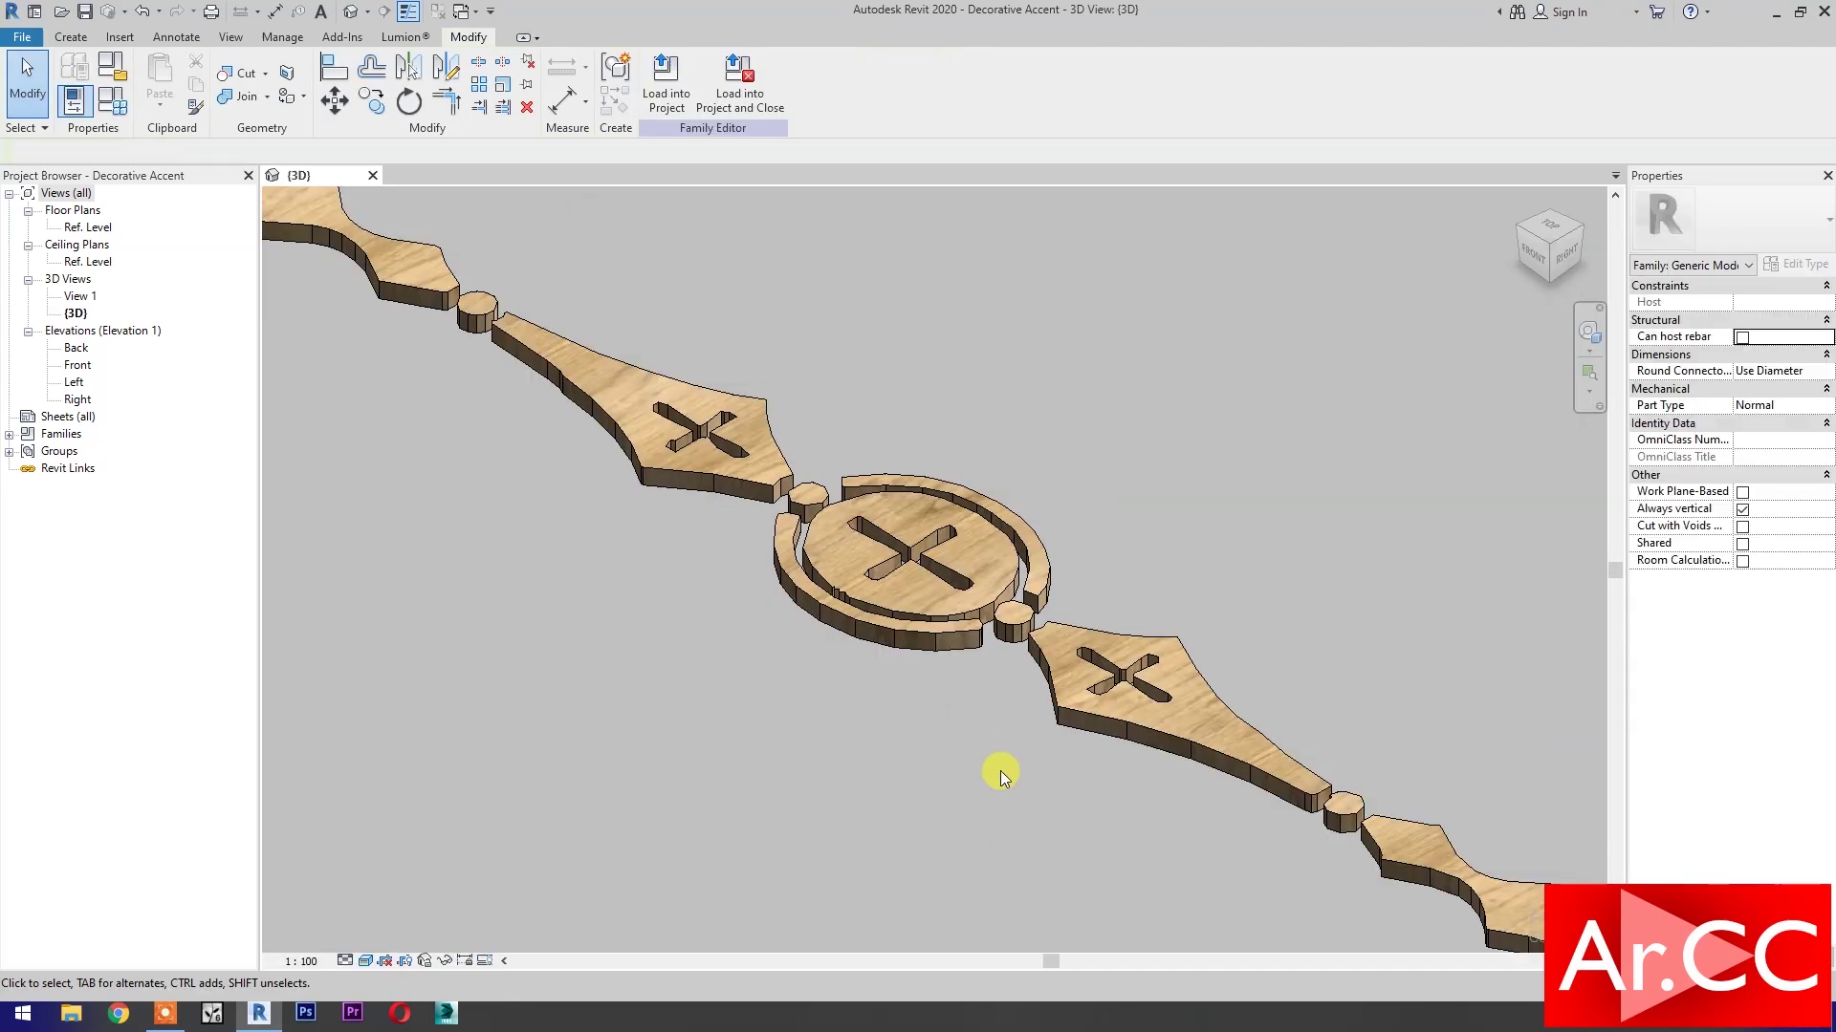
In Family Types, apply types A, B and then C to preview each ornament shape.
scroll(1000, 769, down, 4)
middle_drag(996, 806, 1185, 681)
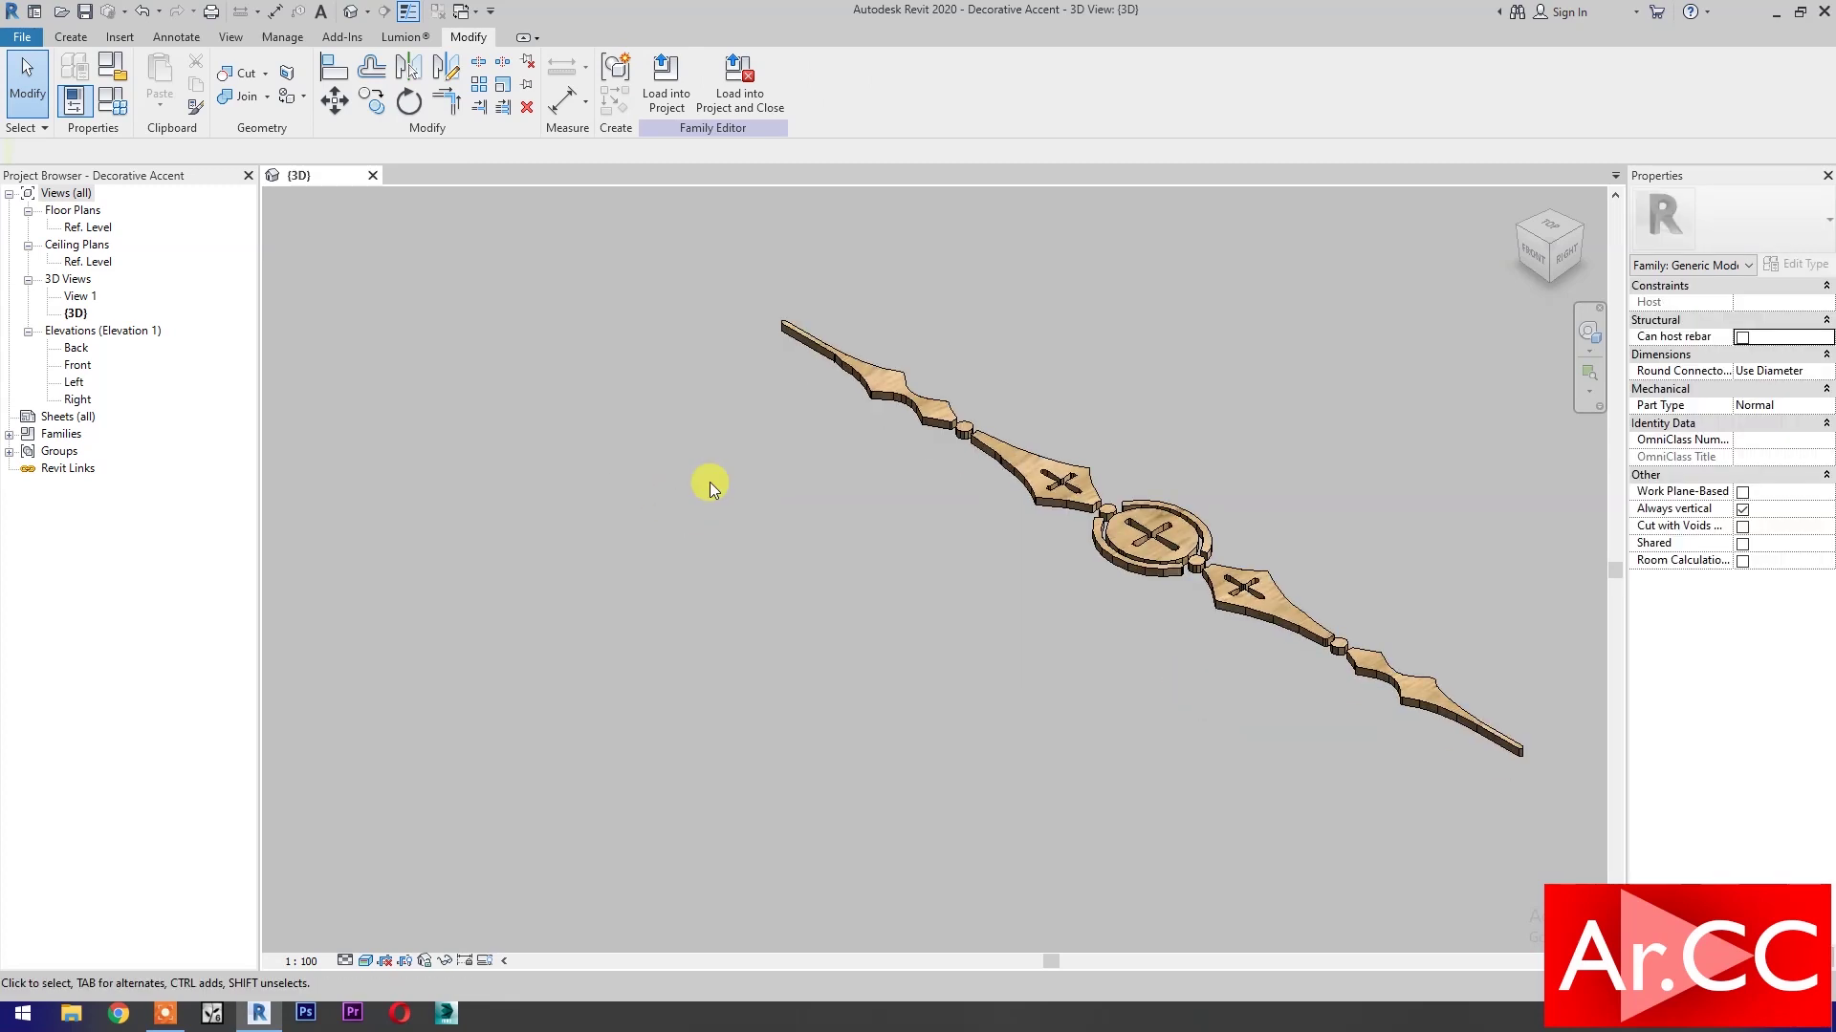
click(123, 100)
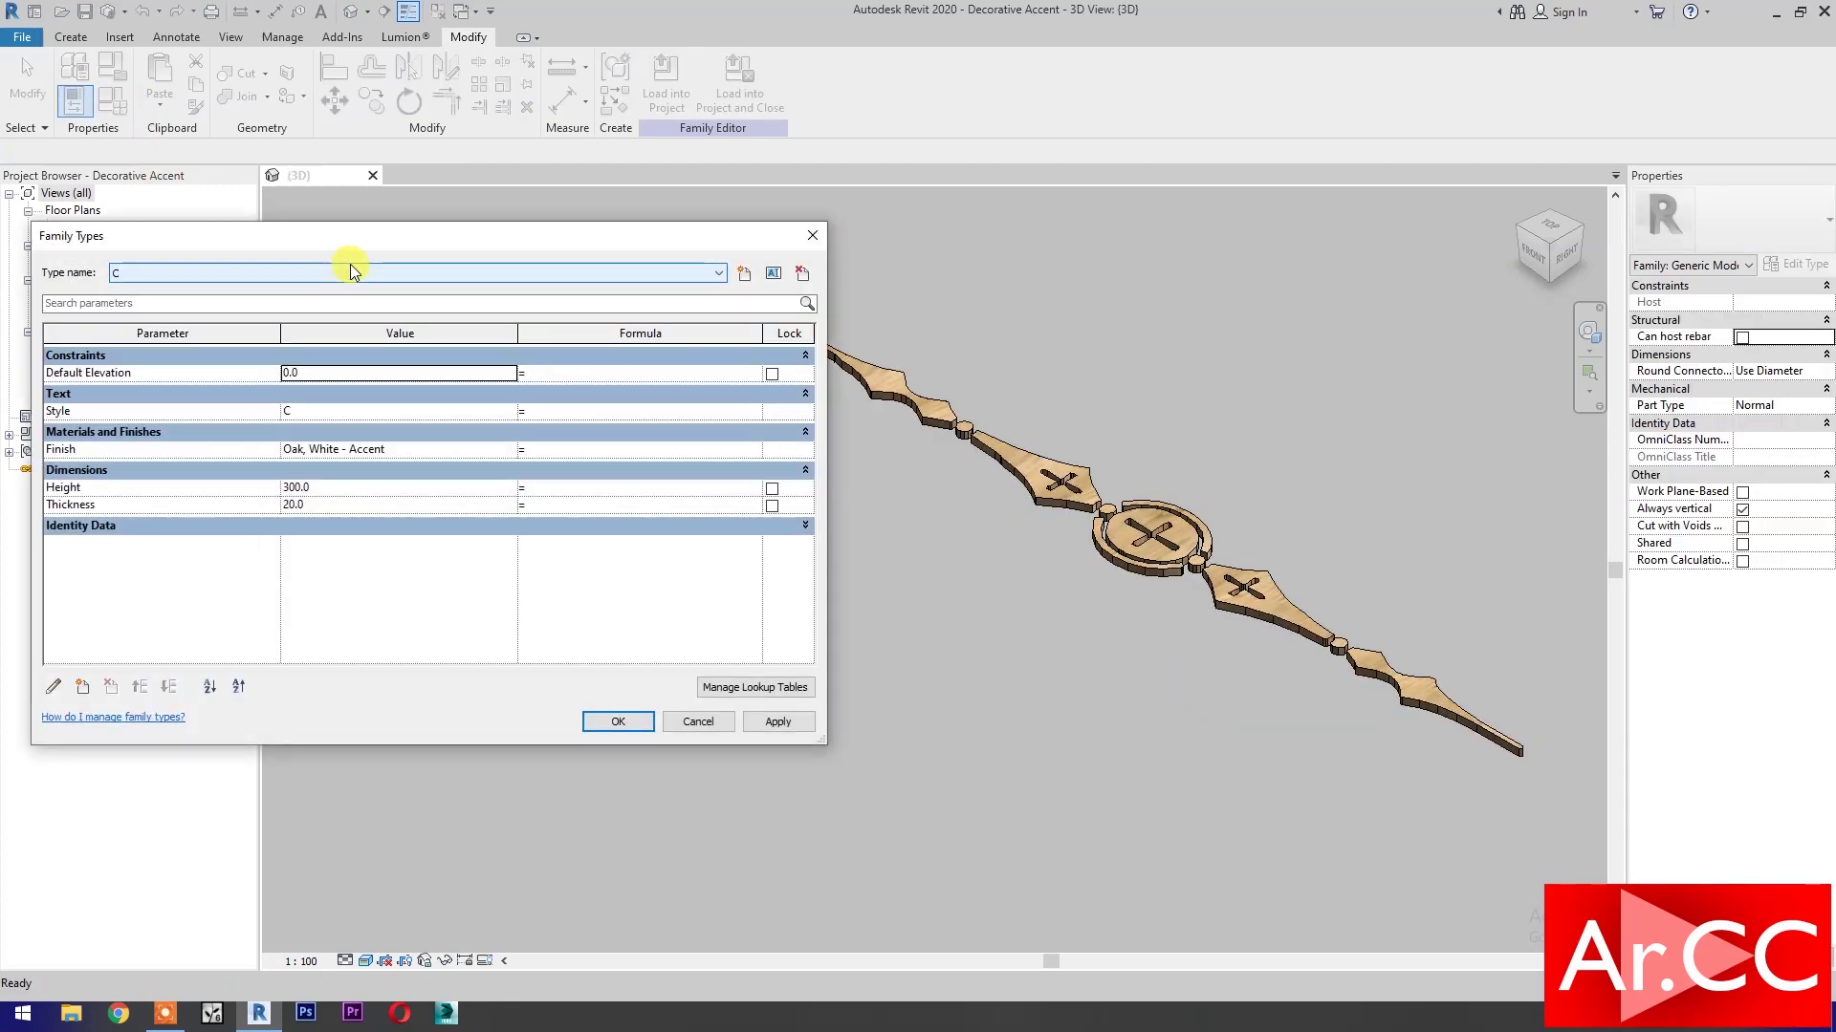
click(334, 274)
click(323, 290)
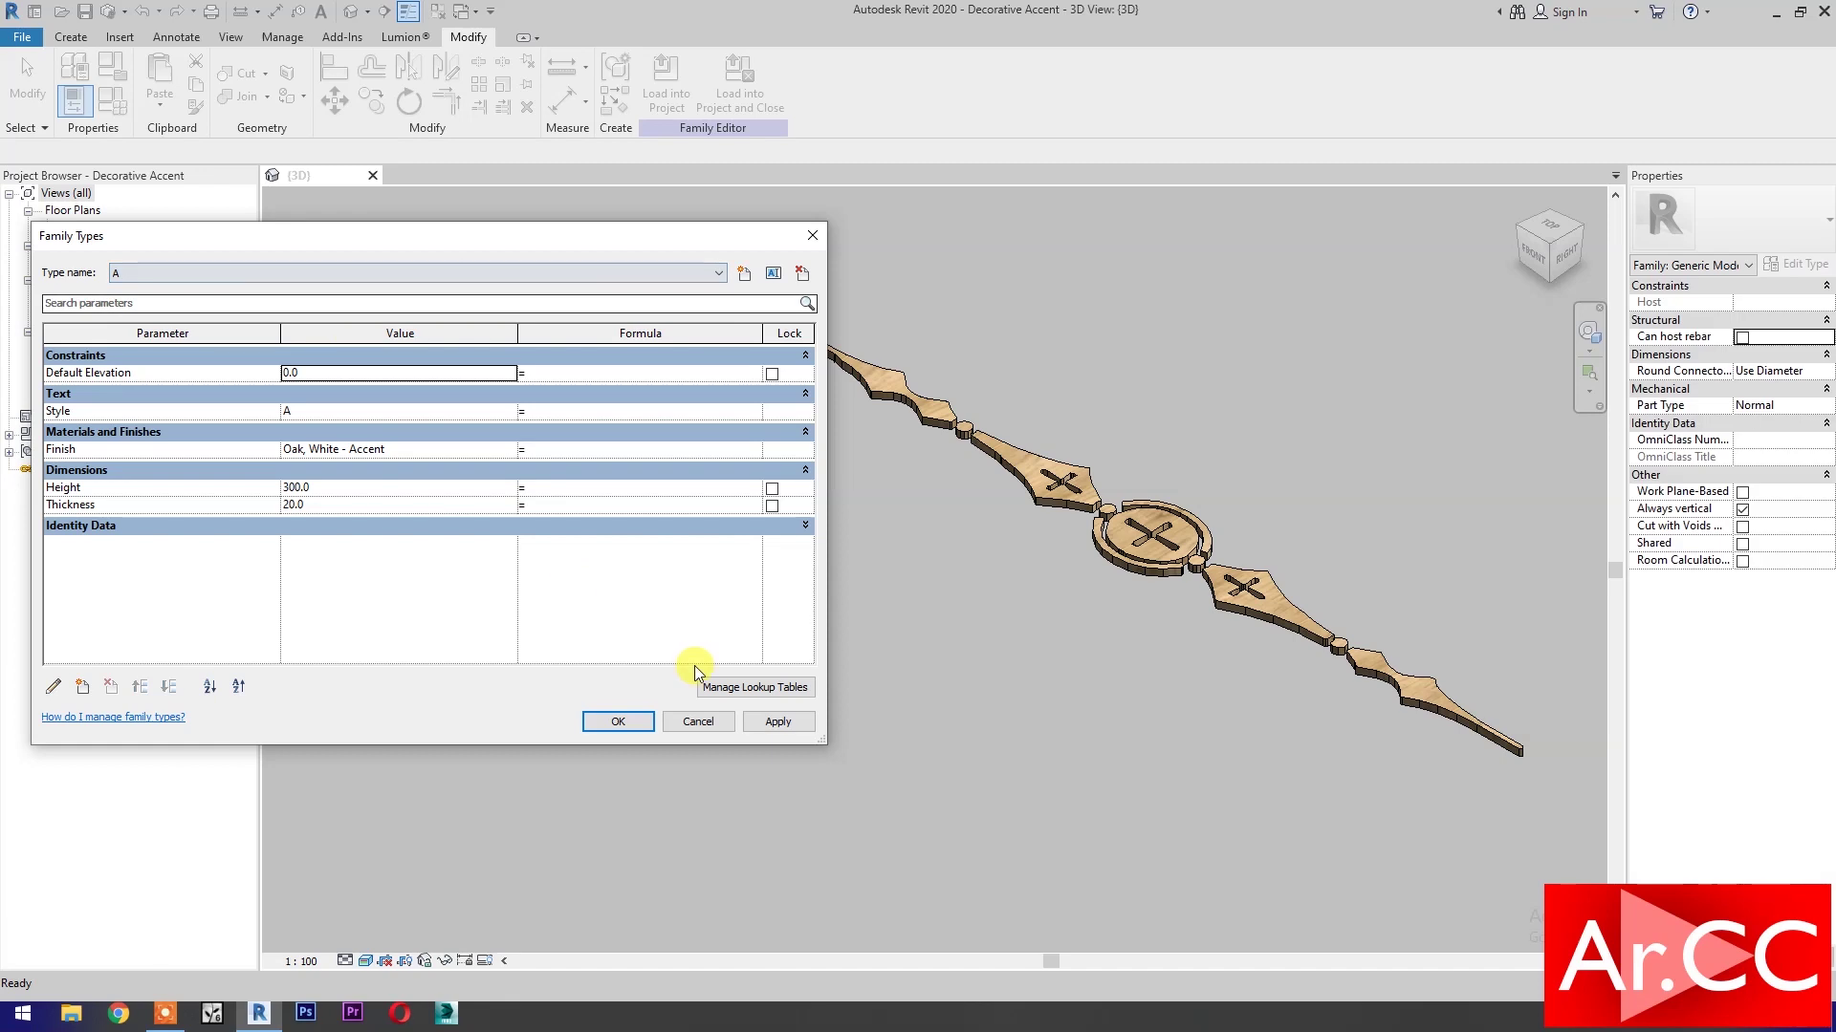
click(773, 719)
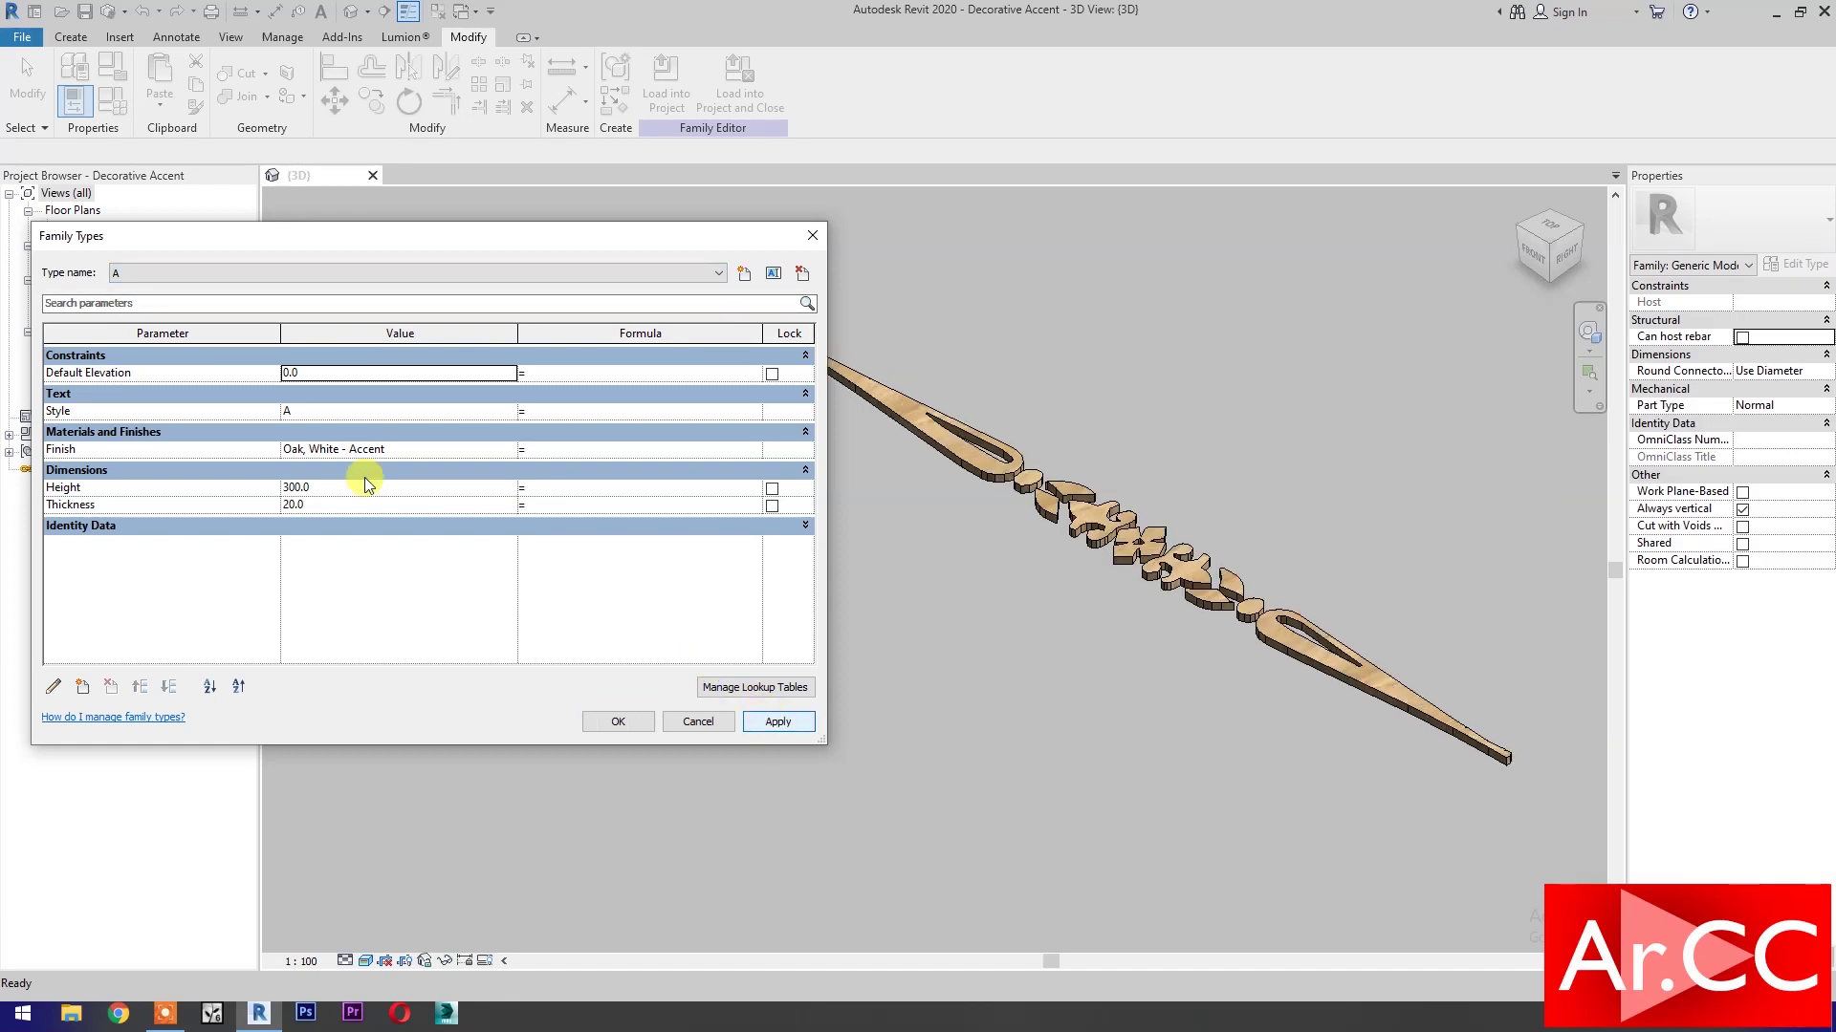
click(241, 274)
click(225, 306)
click(770, 725)
click(258, 275)
click(243, 323)
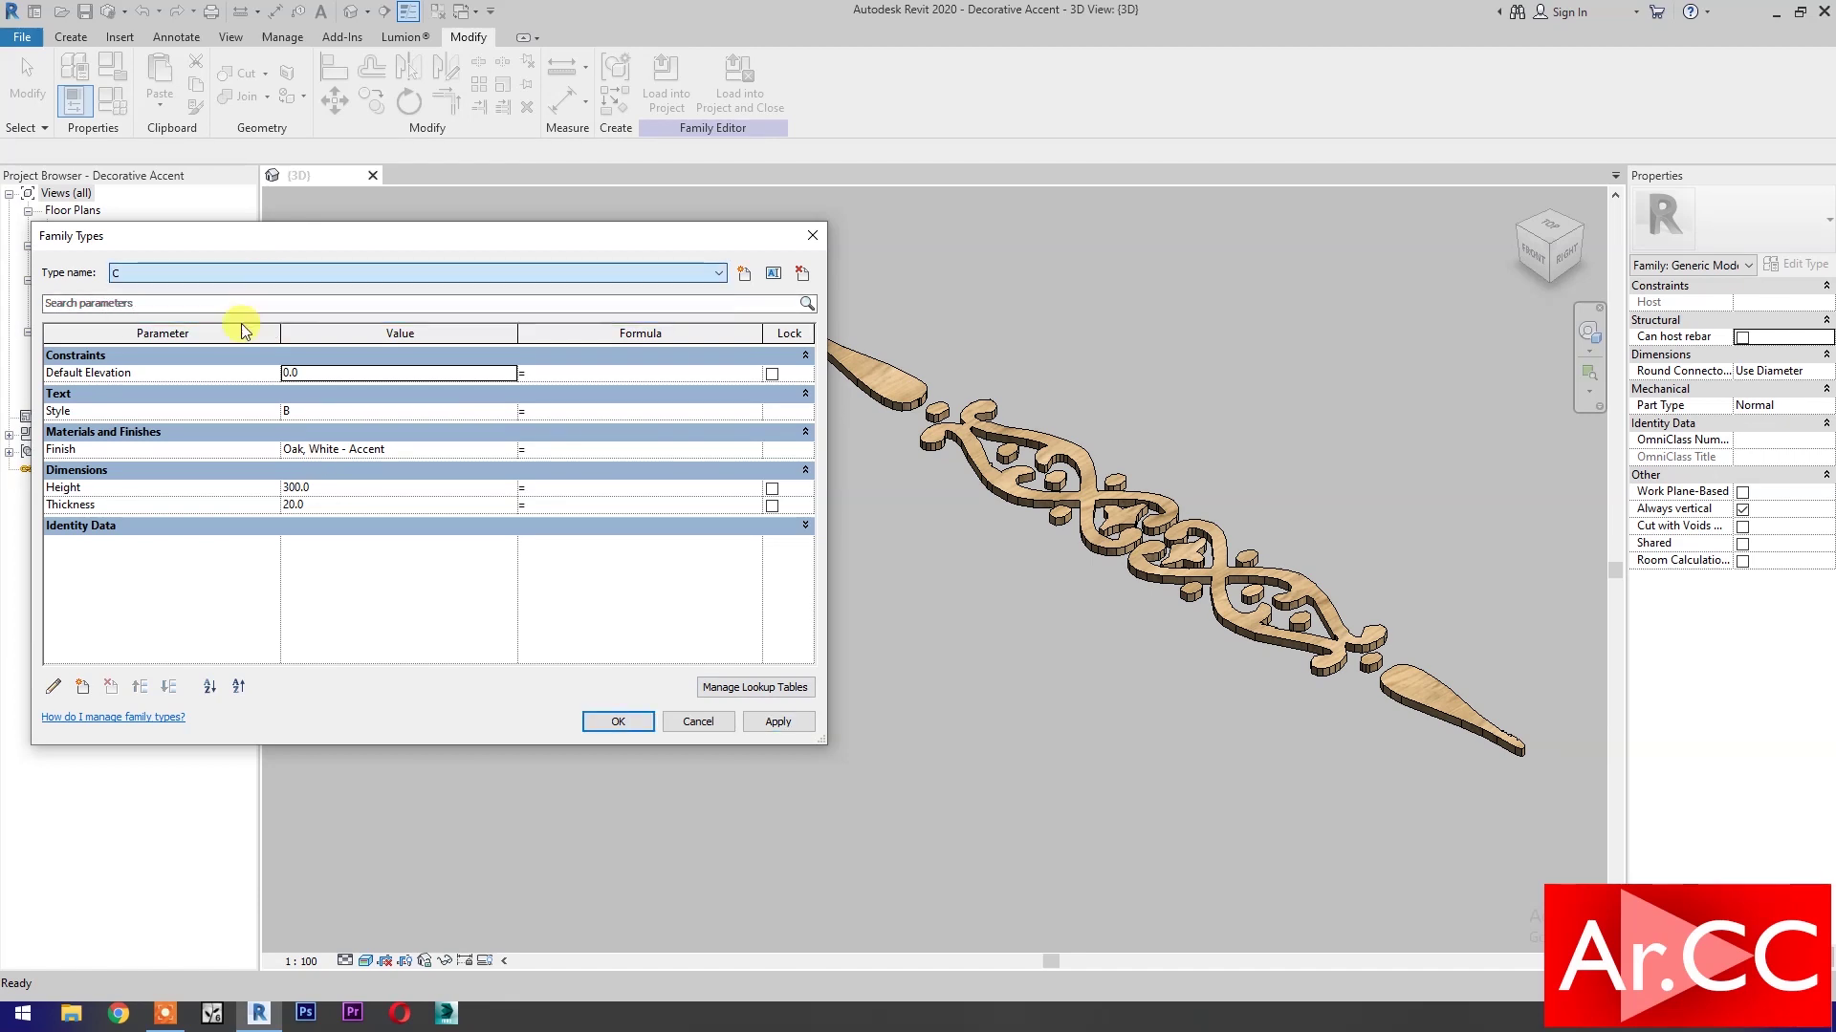
click(764, 723)
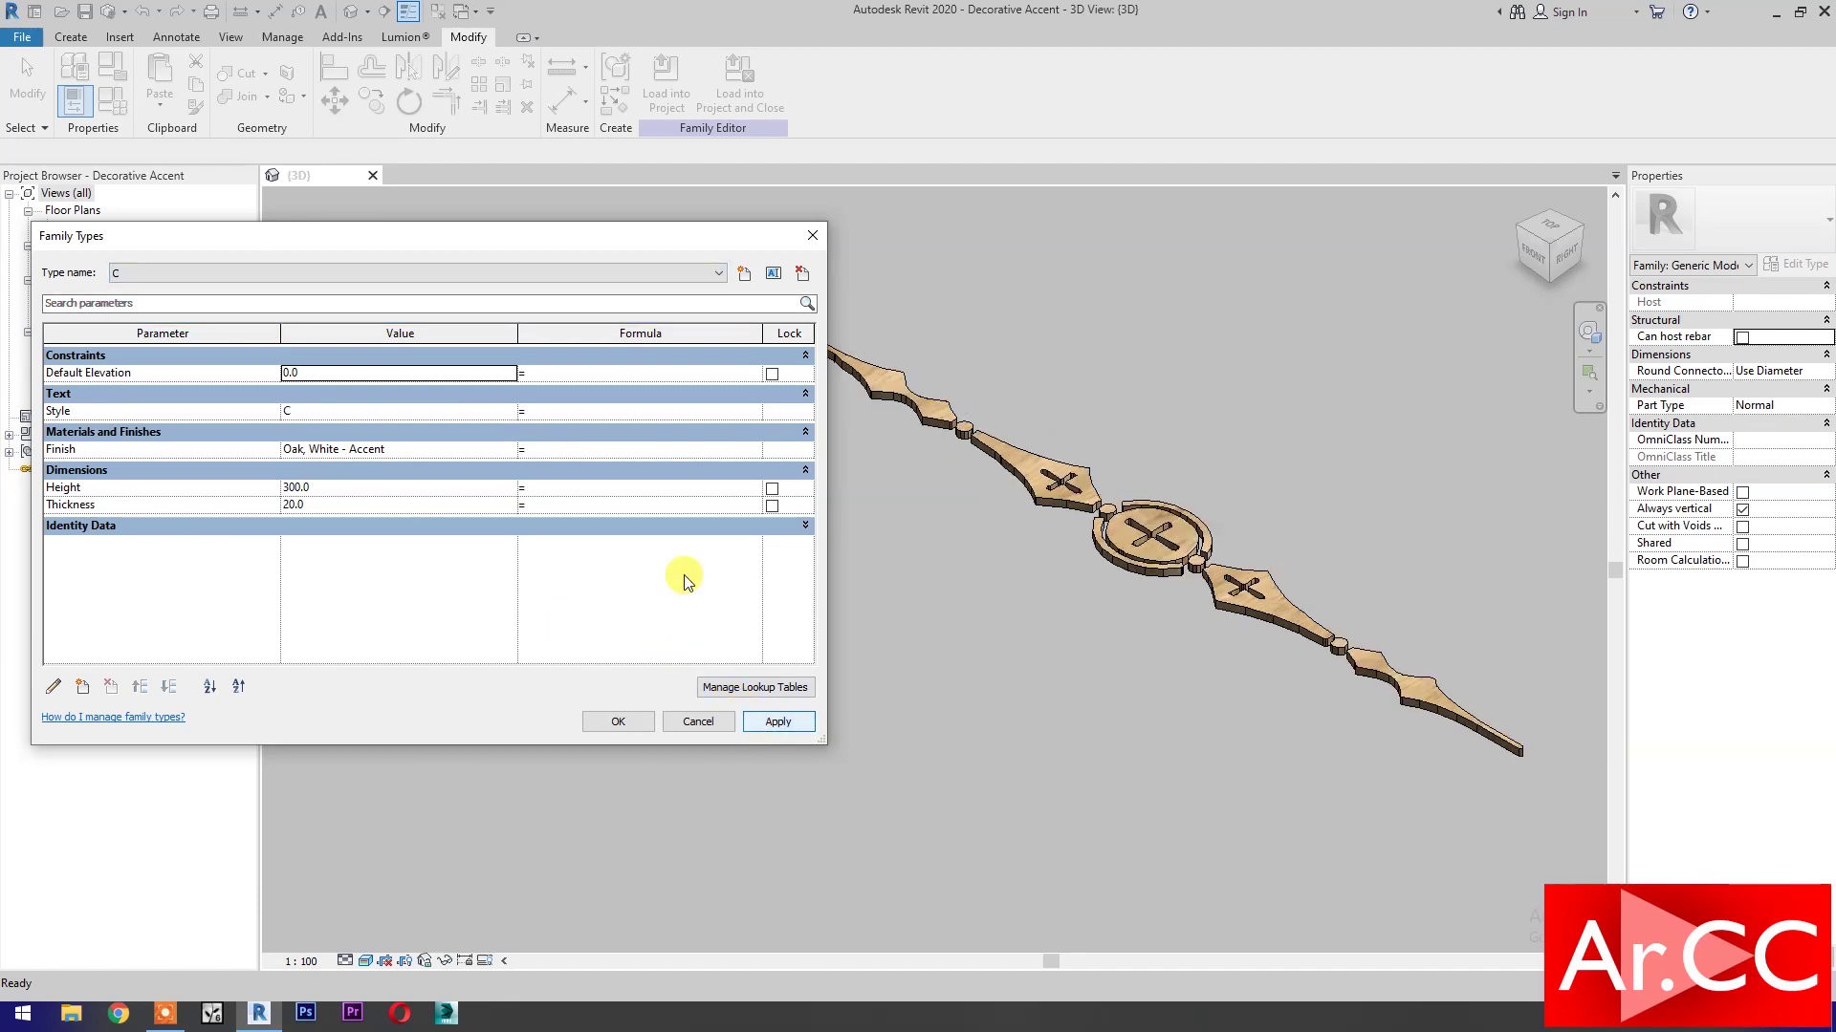
Create a new family type D with Style text D and apply it.
click(744, 275)
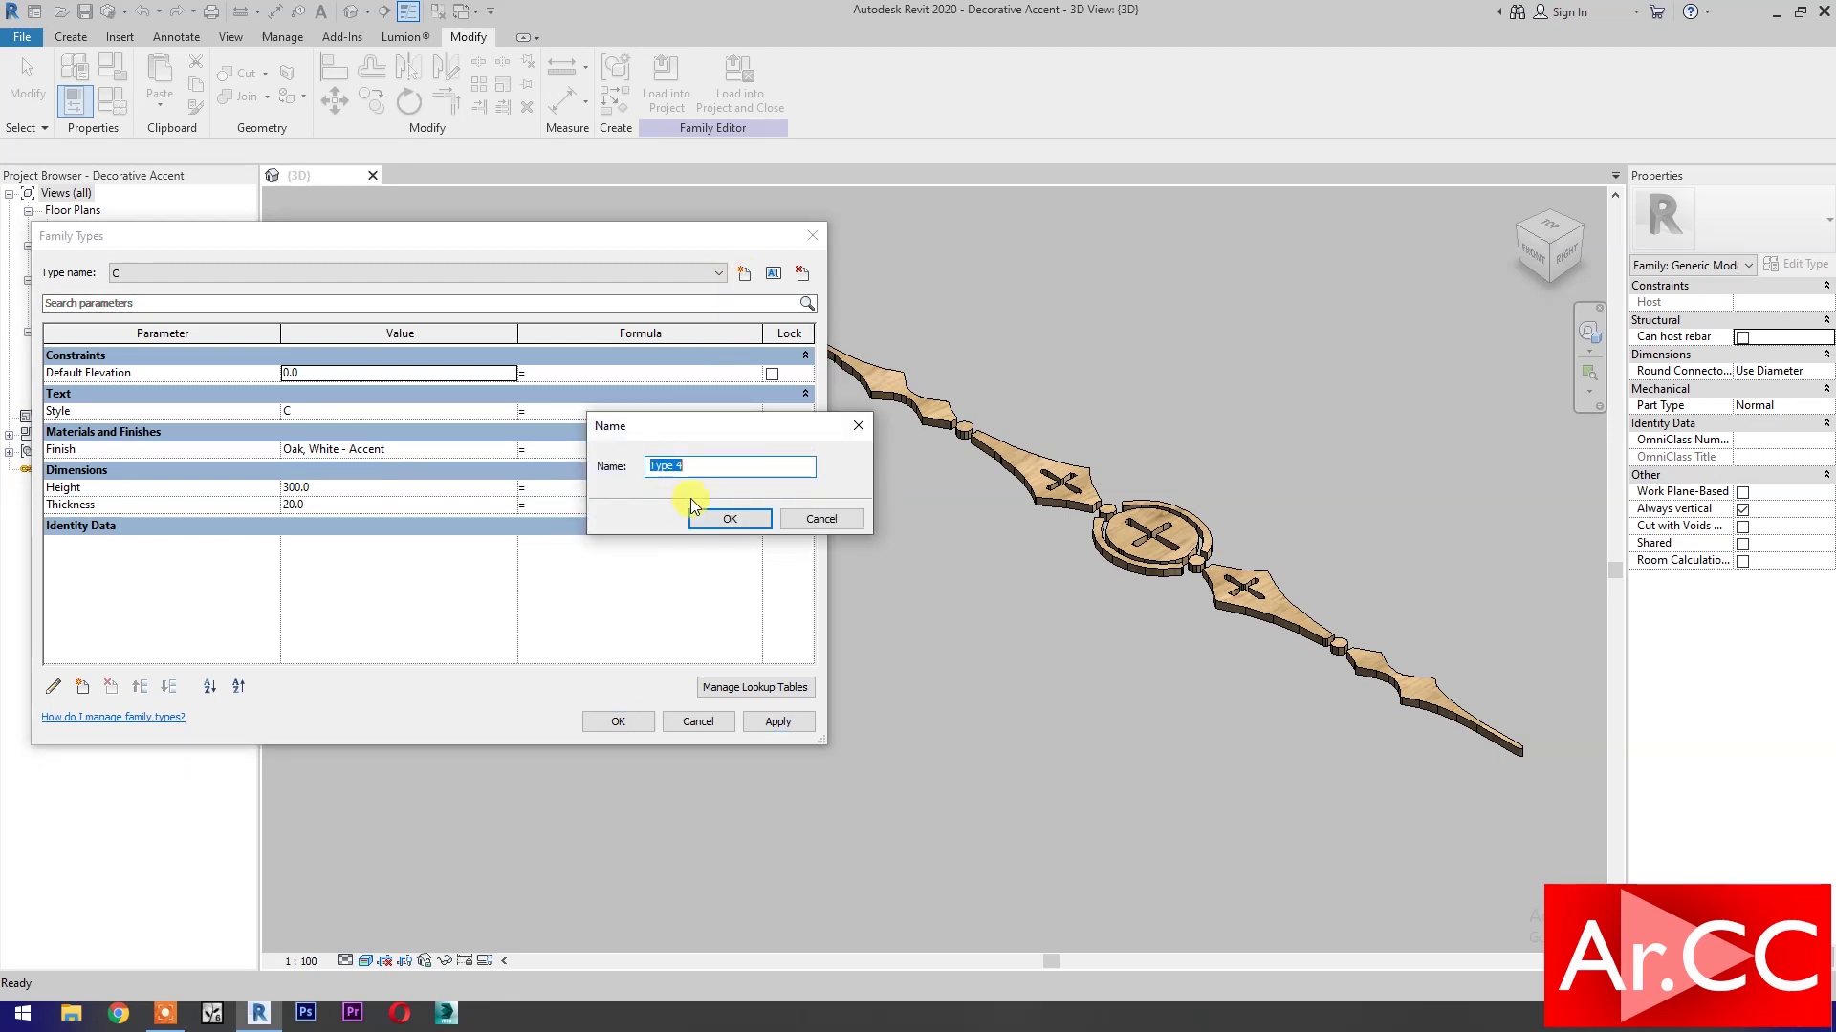
text(D)
click(721, 521)
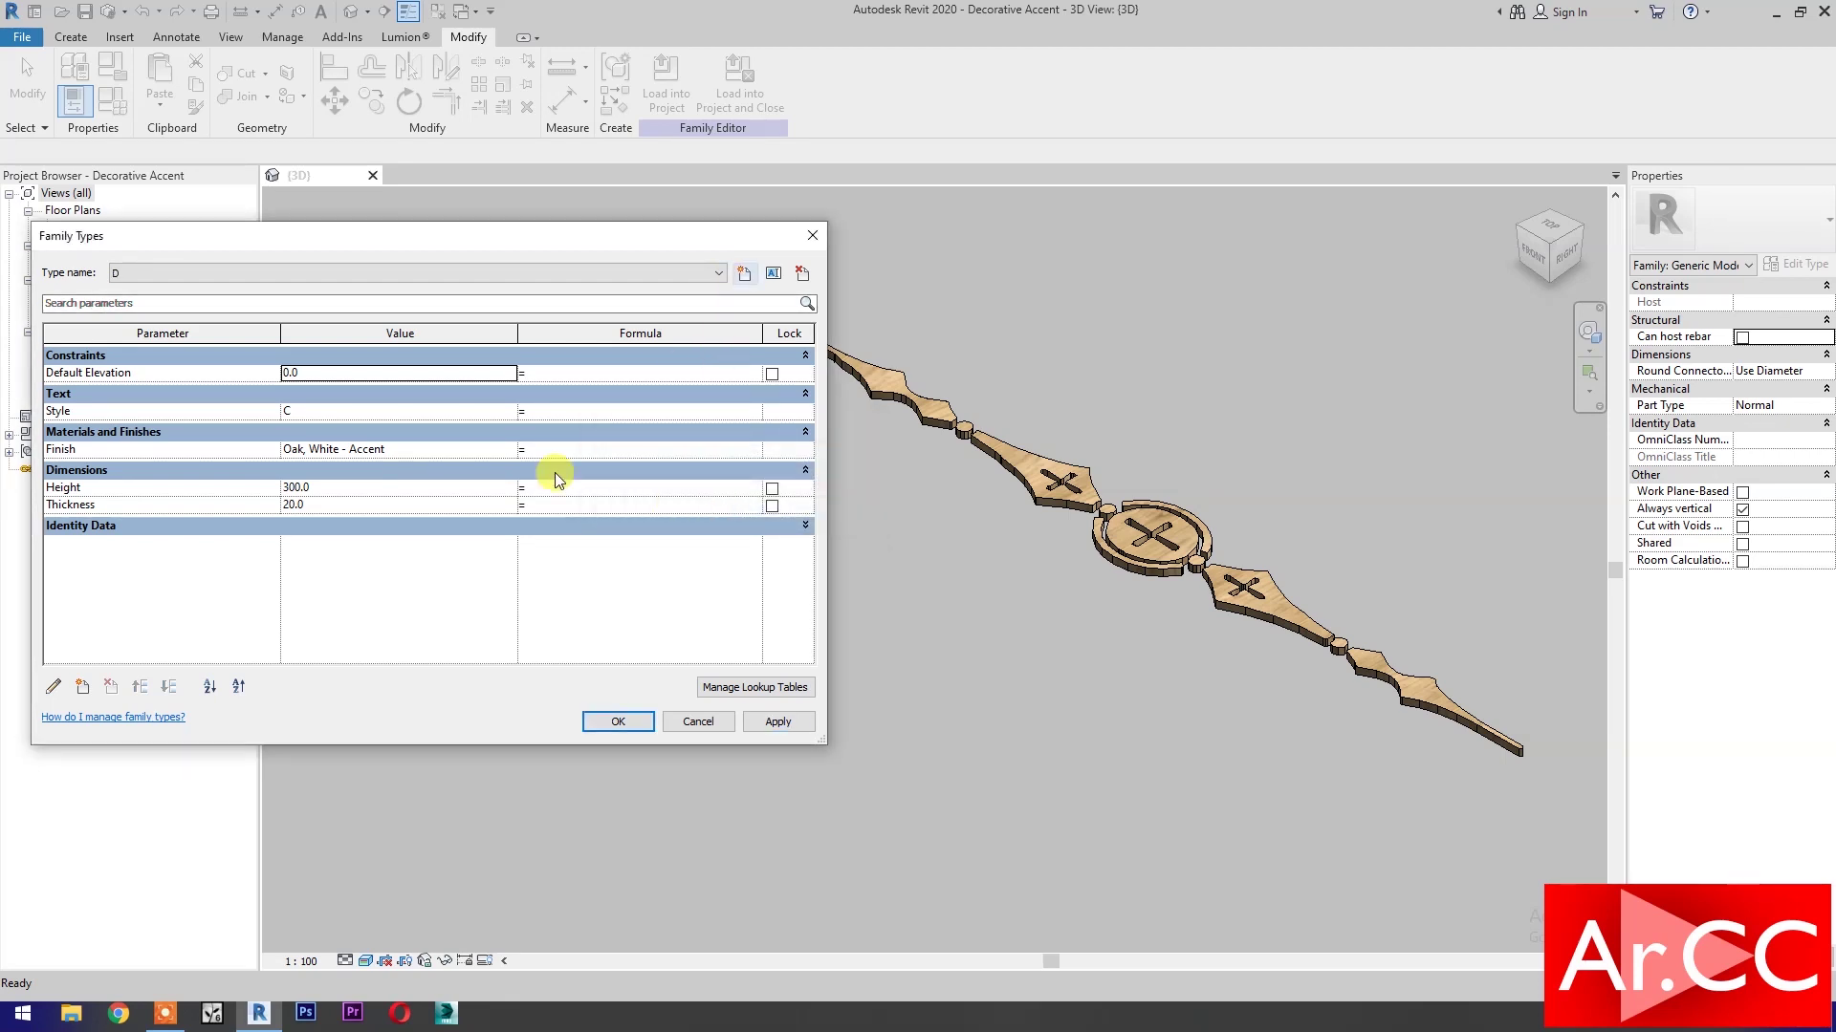
click(507, 415)
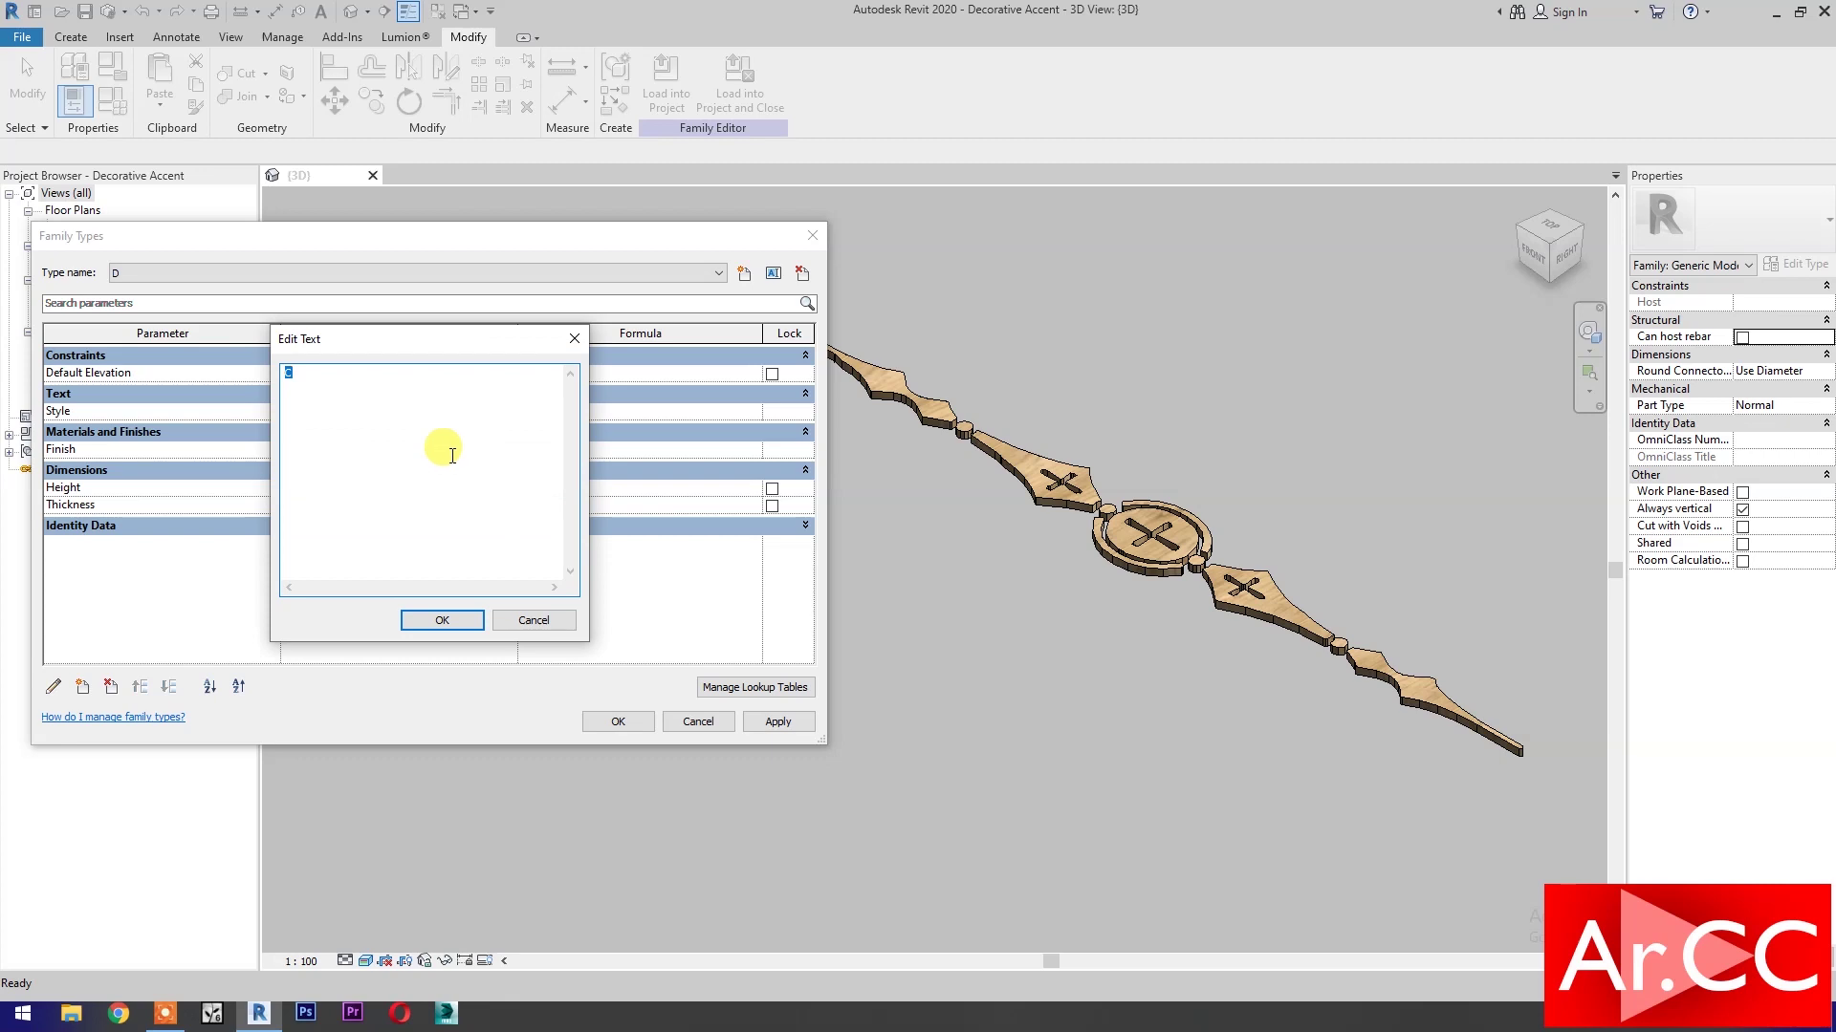
click(435, 621)
click(766, 721)
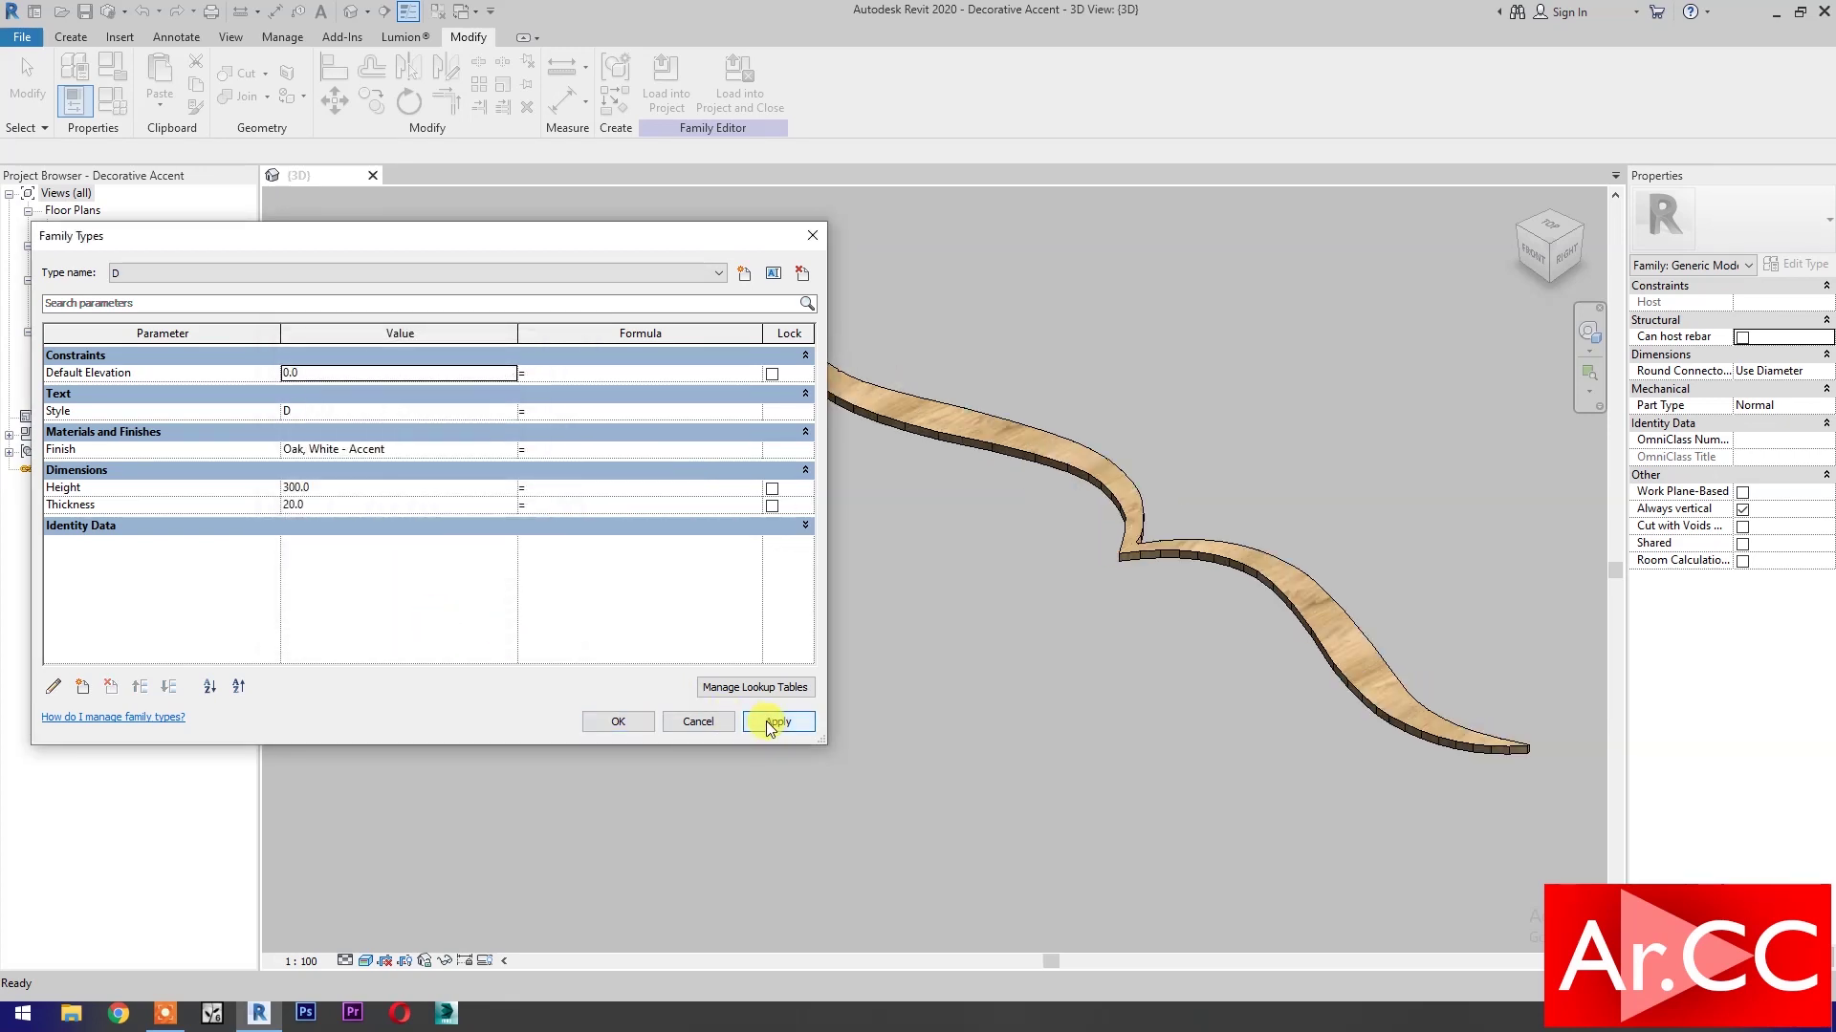
Create a new family type E with Style text E and apply it.
click(745, 273)
text(E)
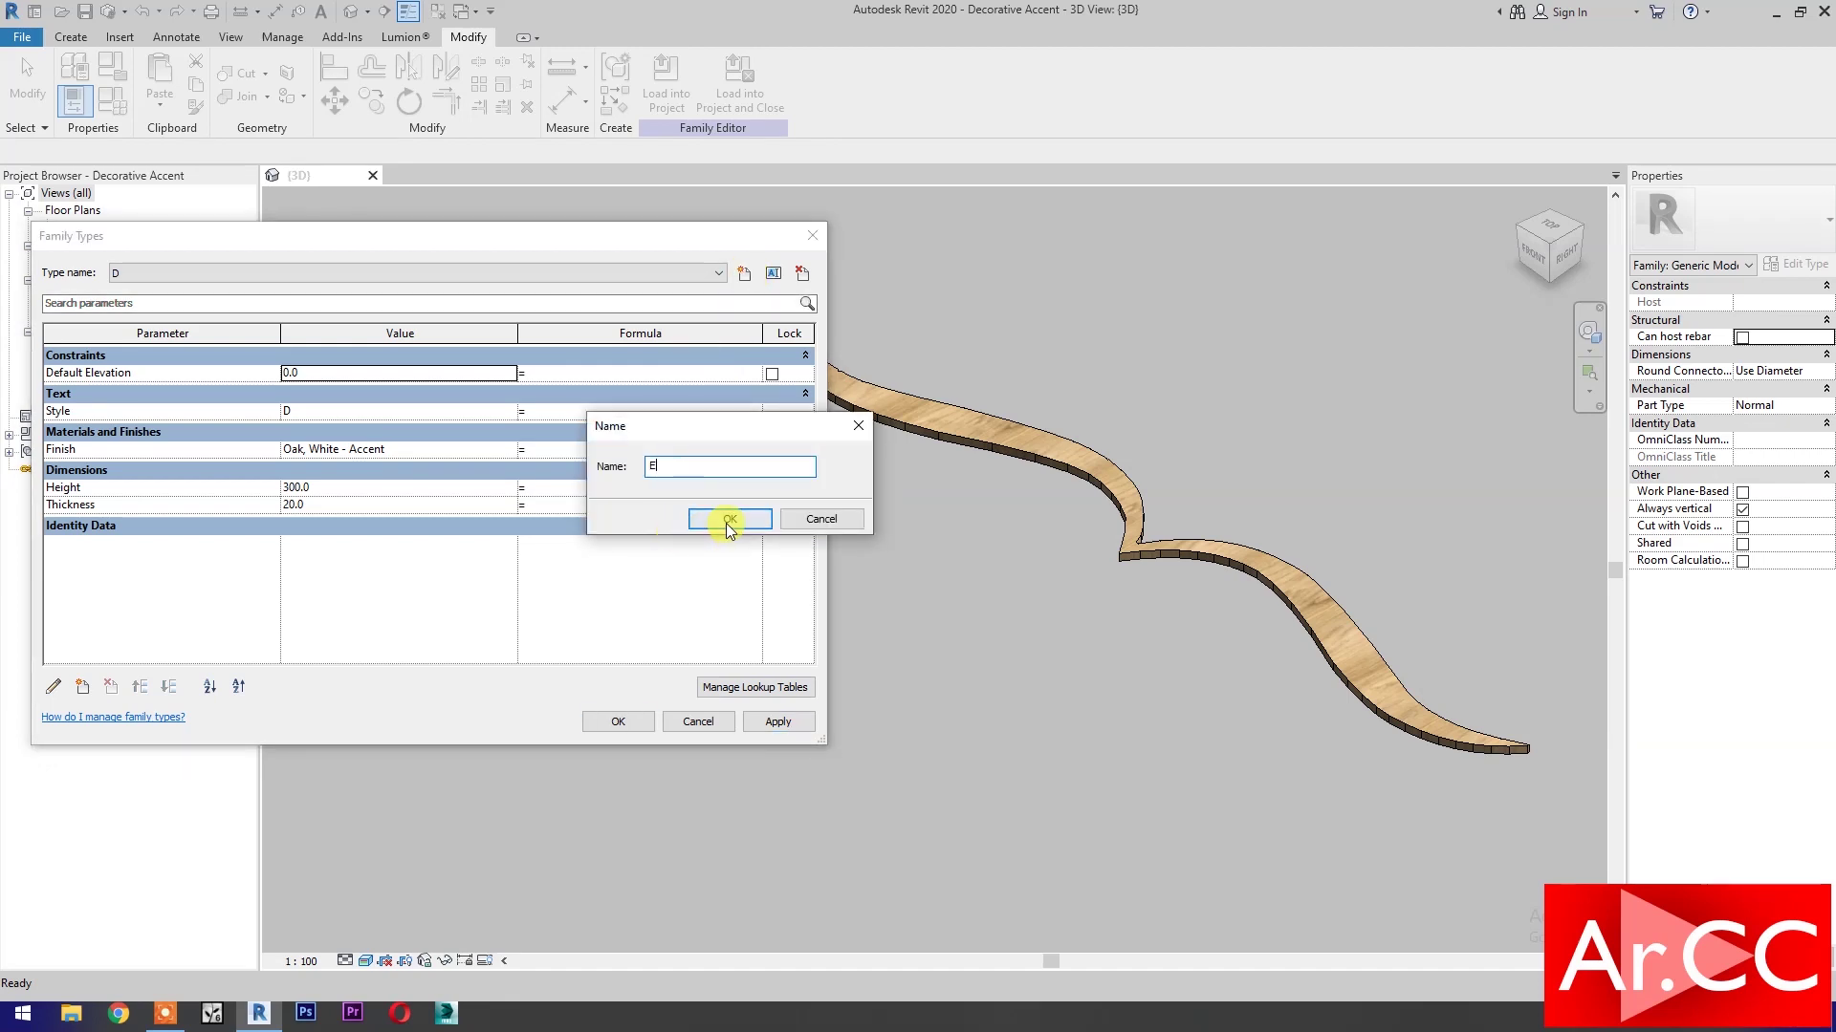
click(728, 520)
click(509, 418)
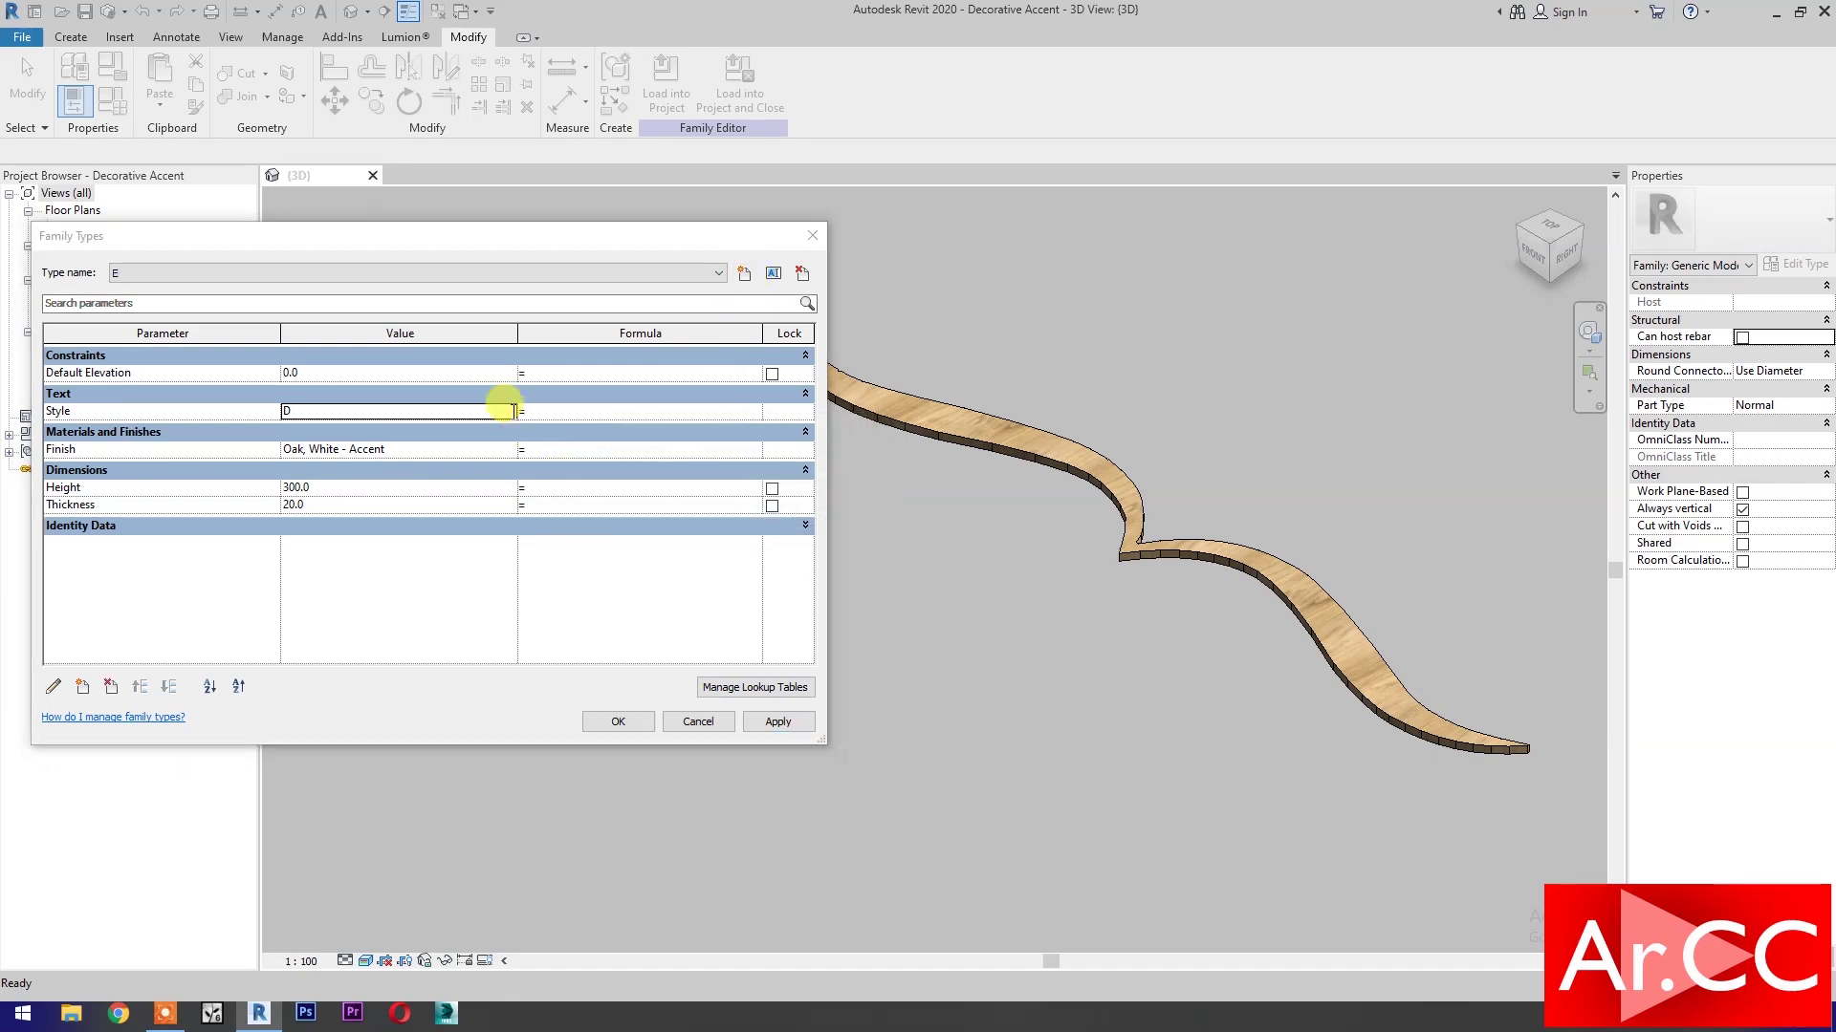
text(E)
click(453, 631)
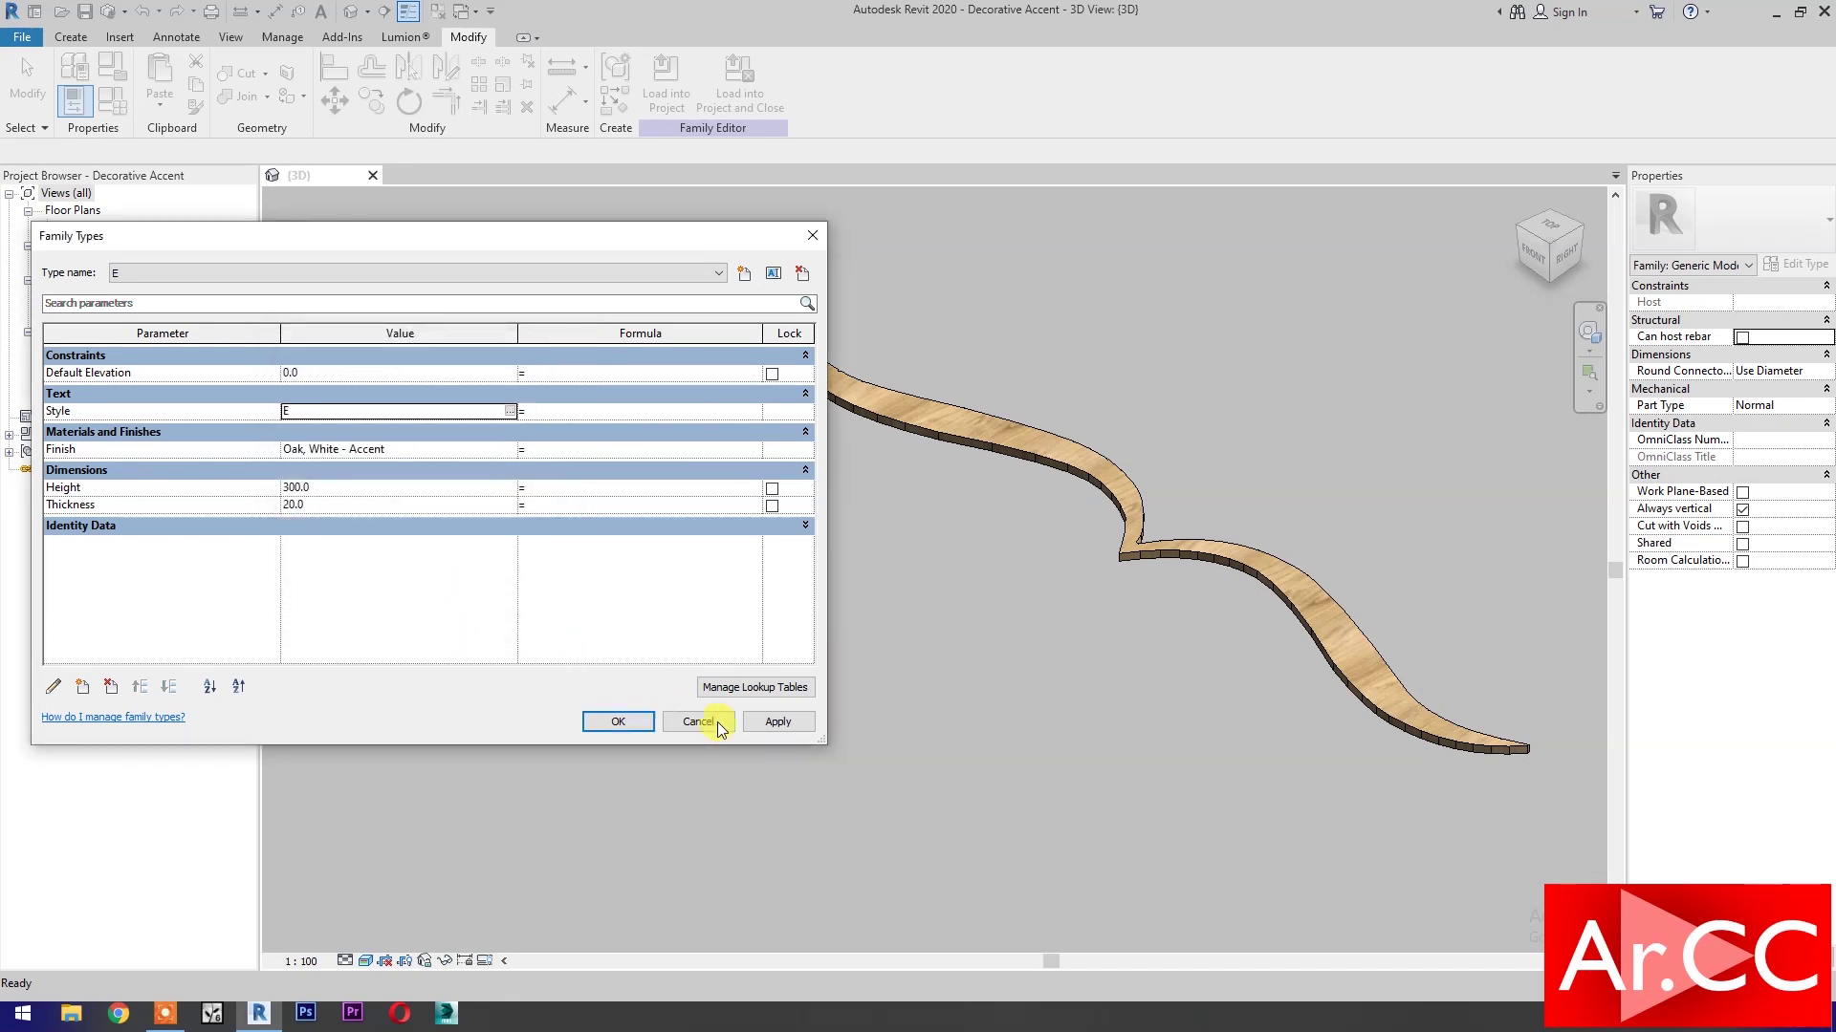
click(766, 731)
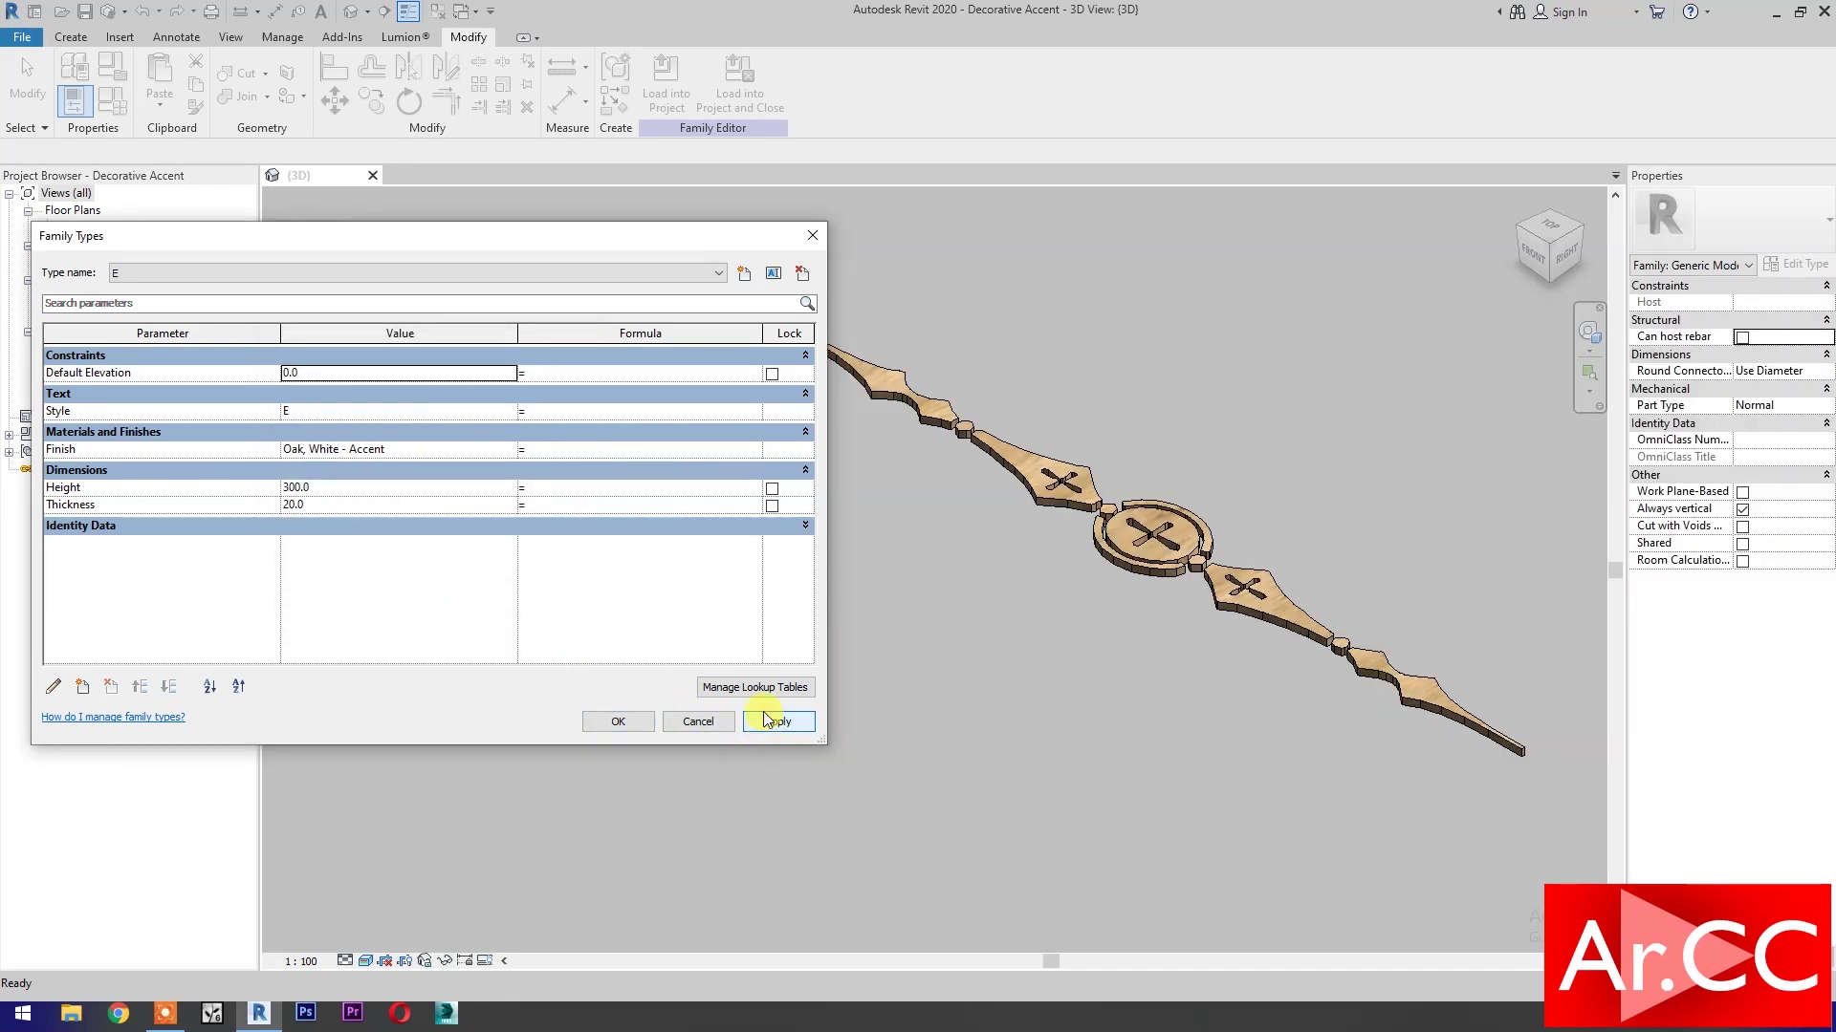
Create a new family type F with Style text F and apply it.
click(745, 274)
text(F)
click(715, 521)
click(512, 411)
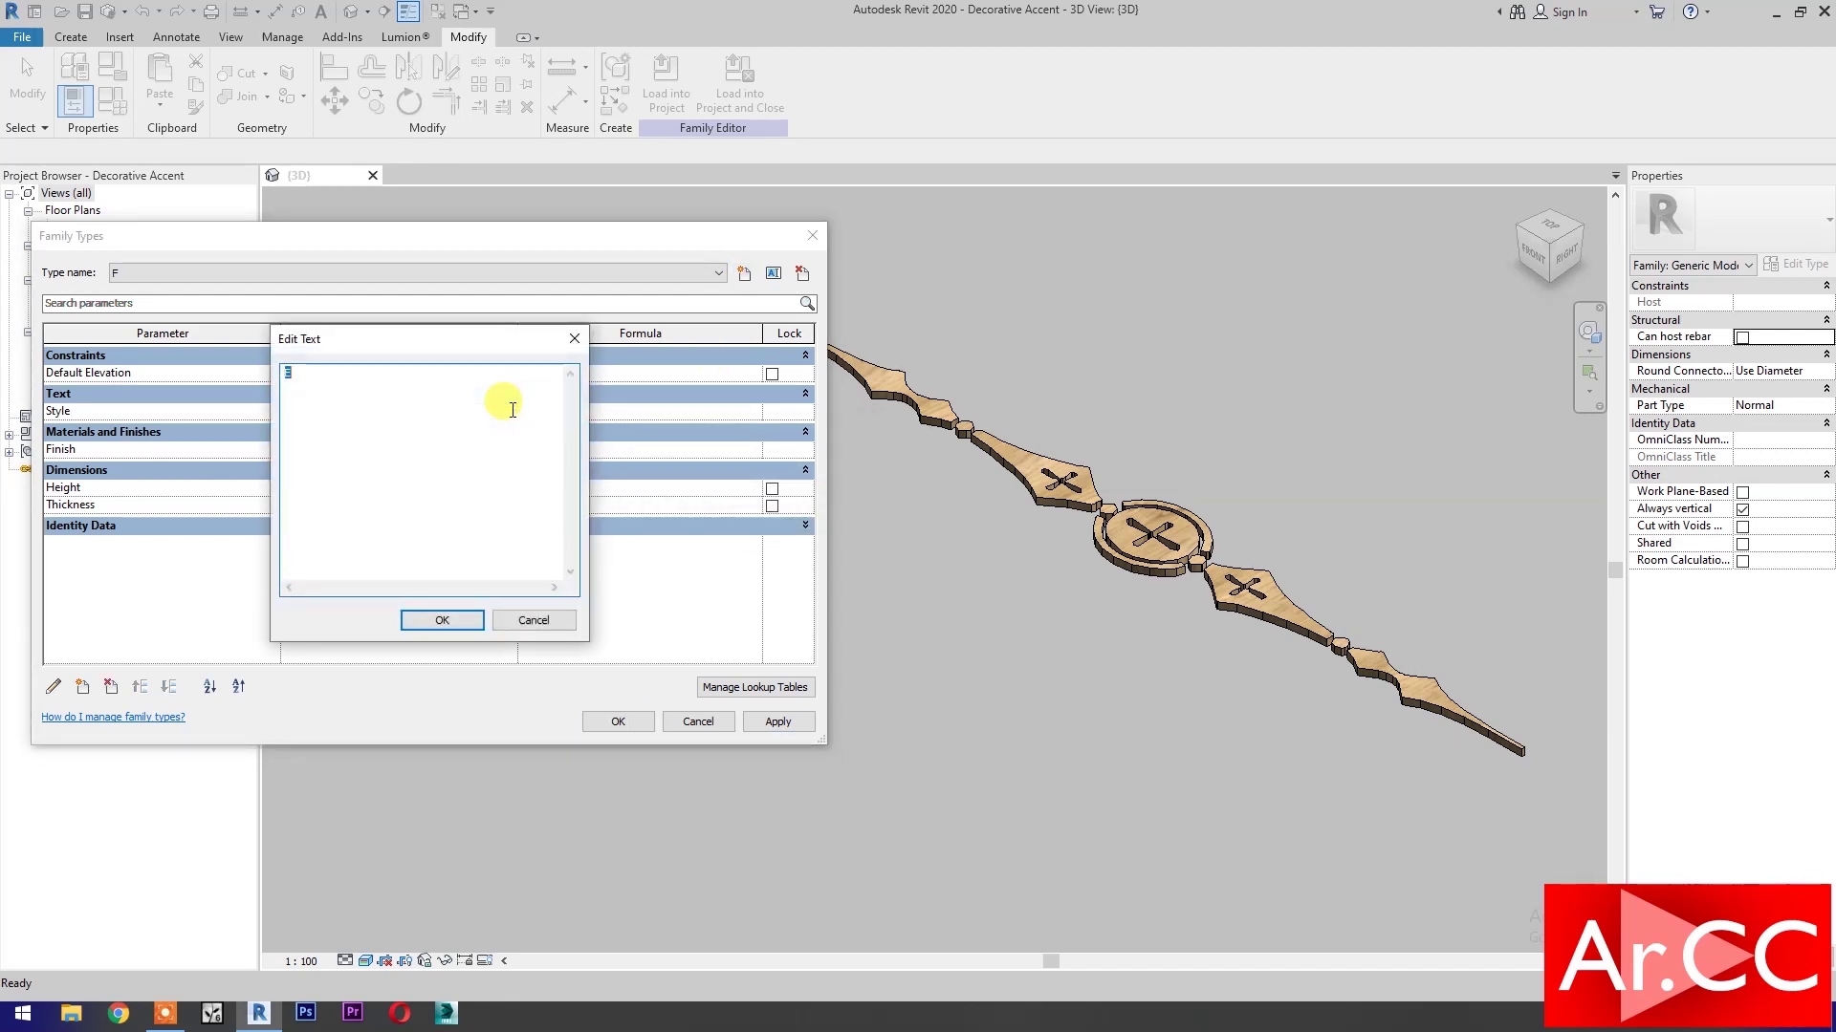
click(442, 620)
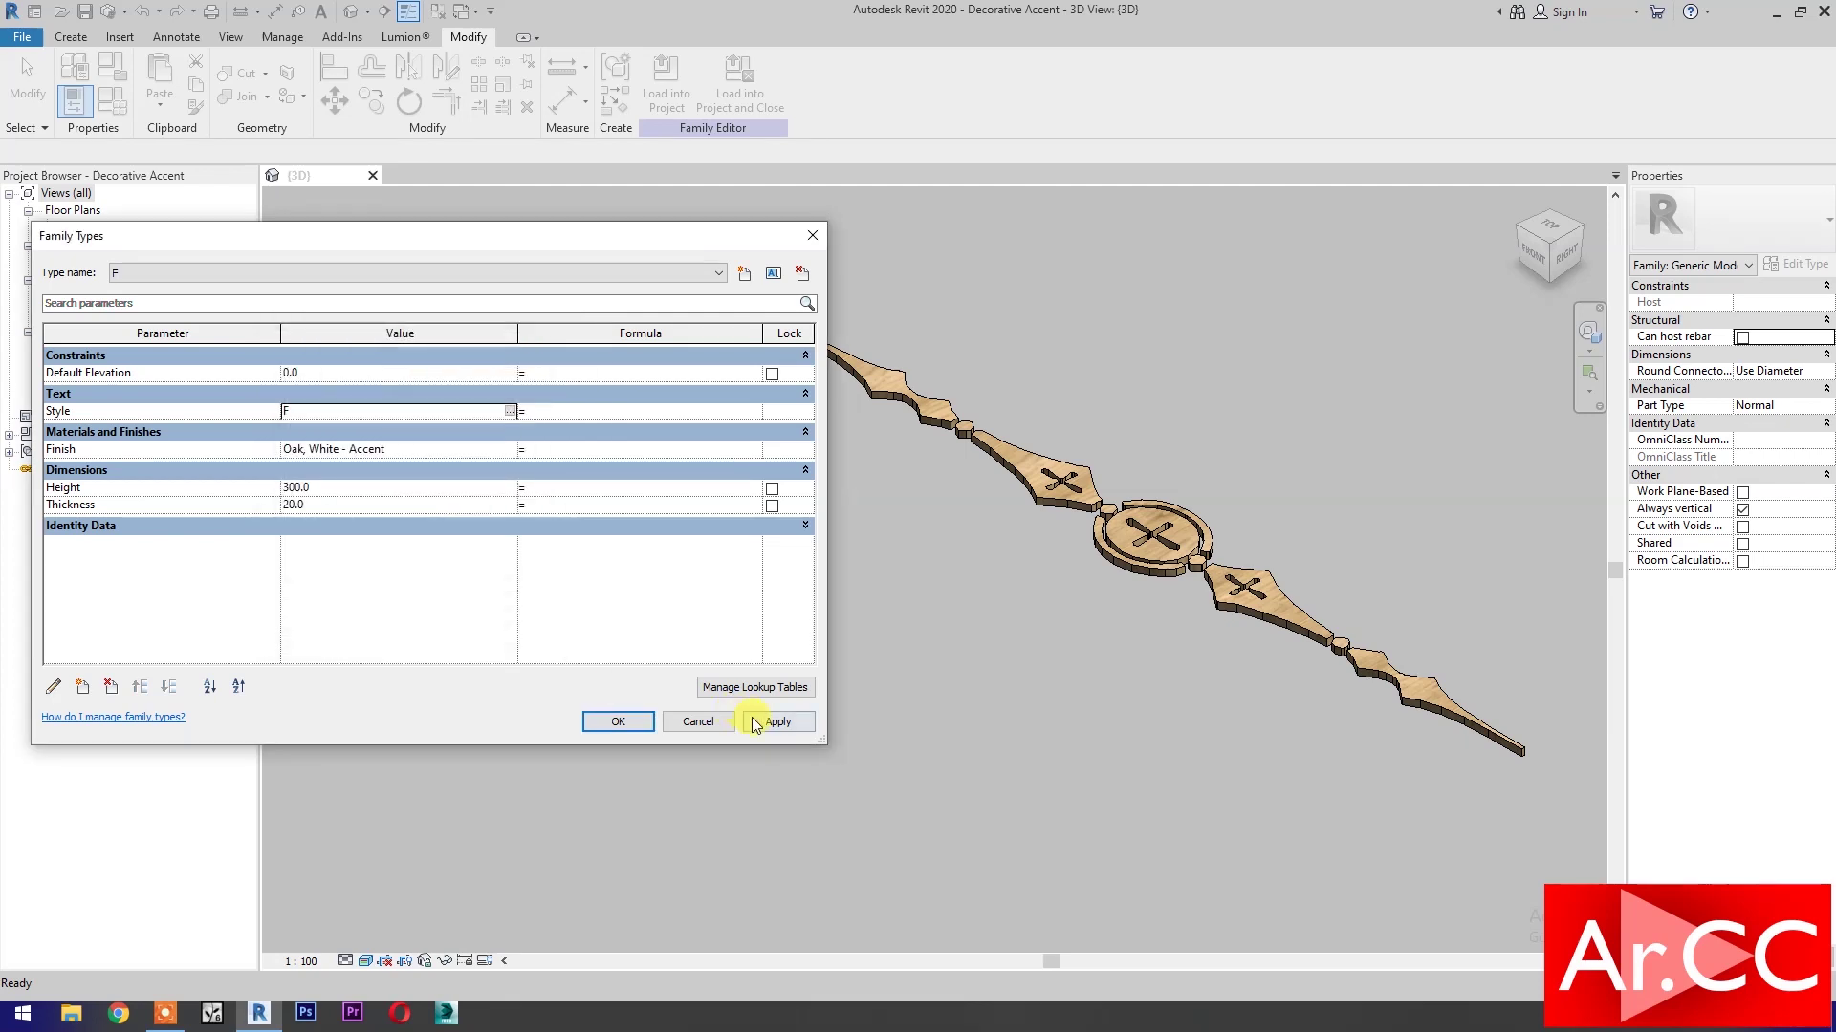
click(772, 727)
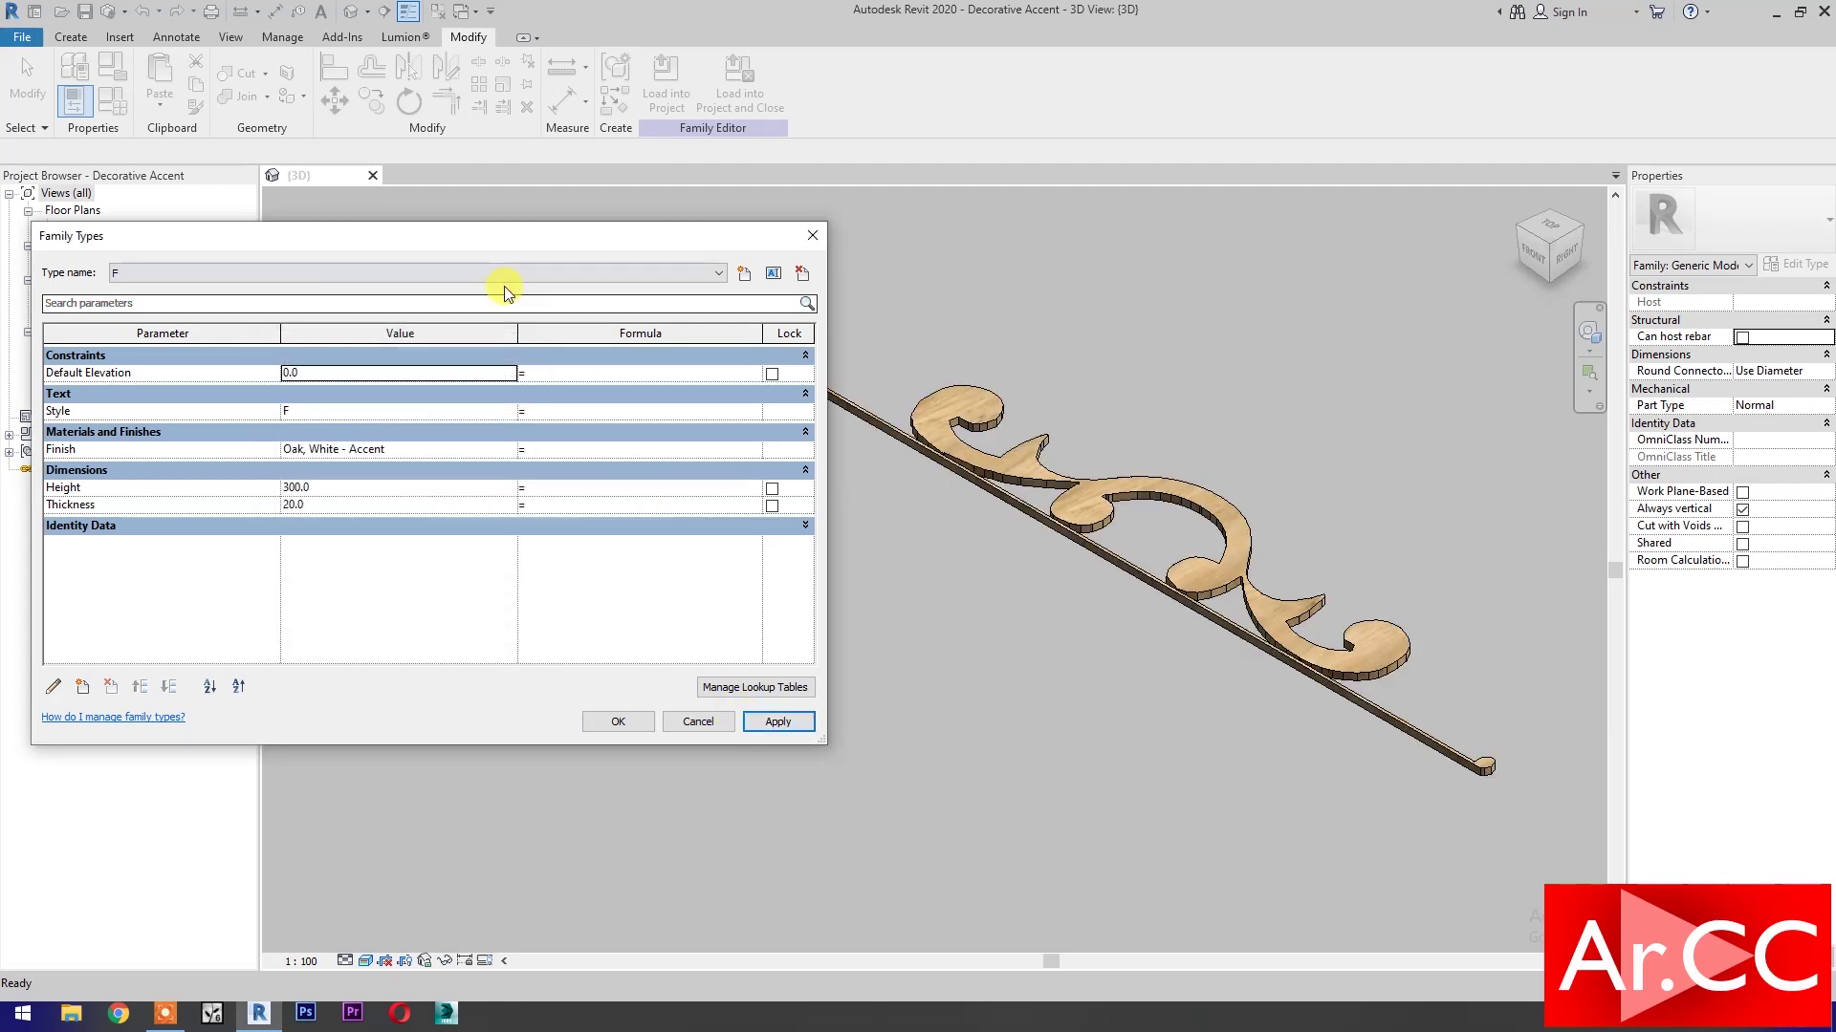
Create a new family type K with Style text K and apply it.
click(743, 274)
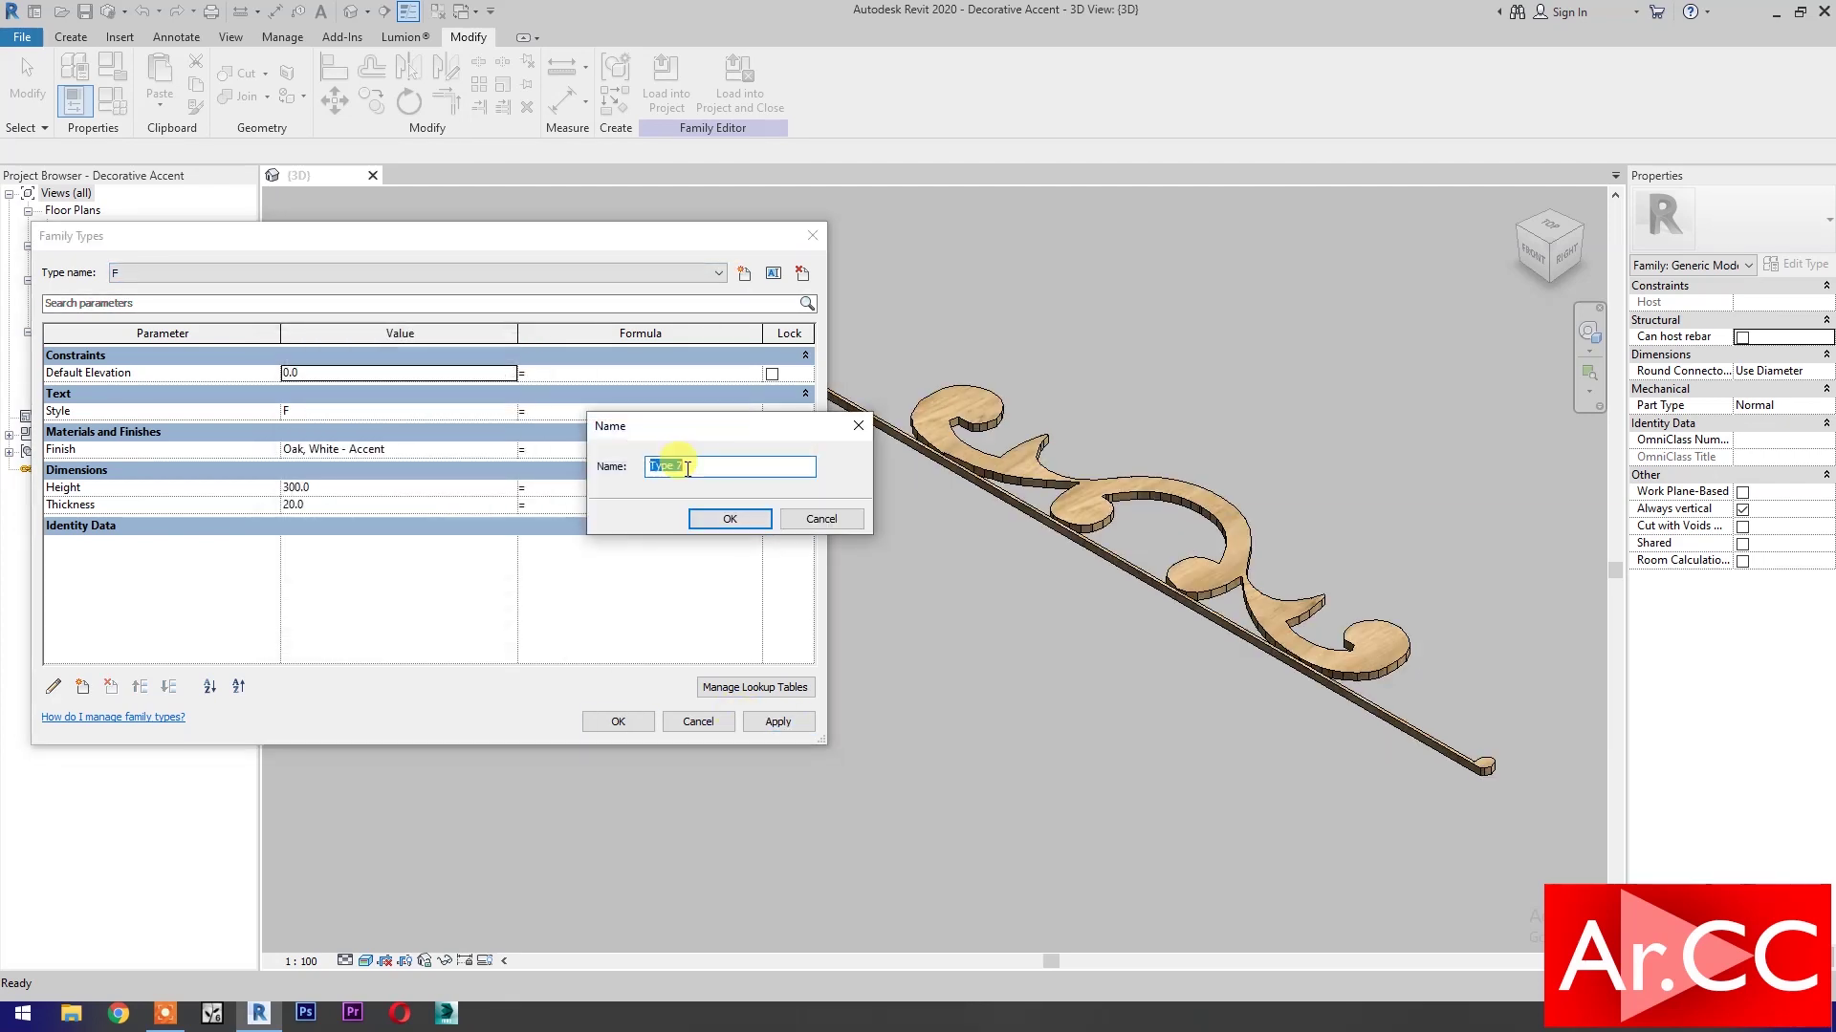
click(725, 517)
click(510, 411)
text(K)
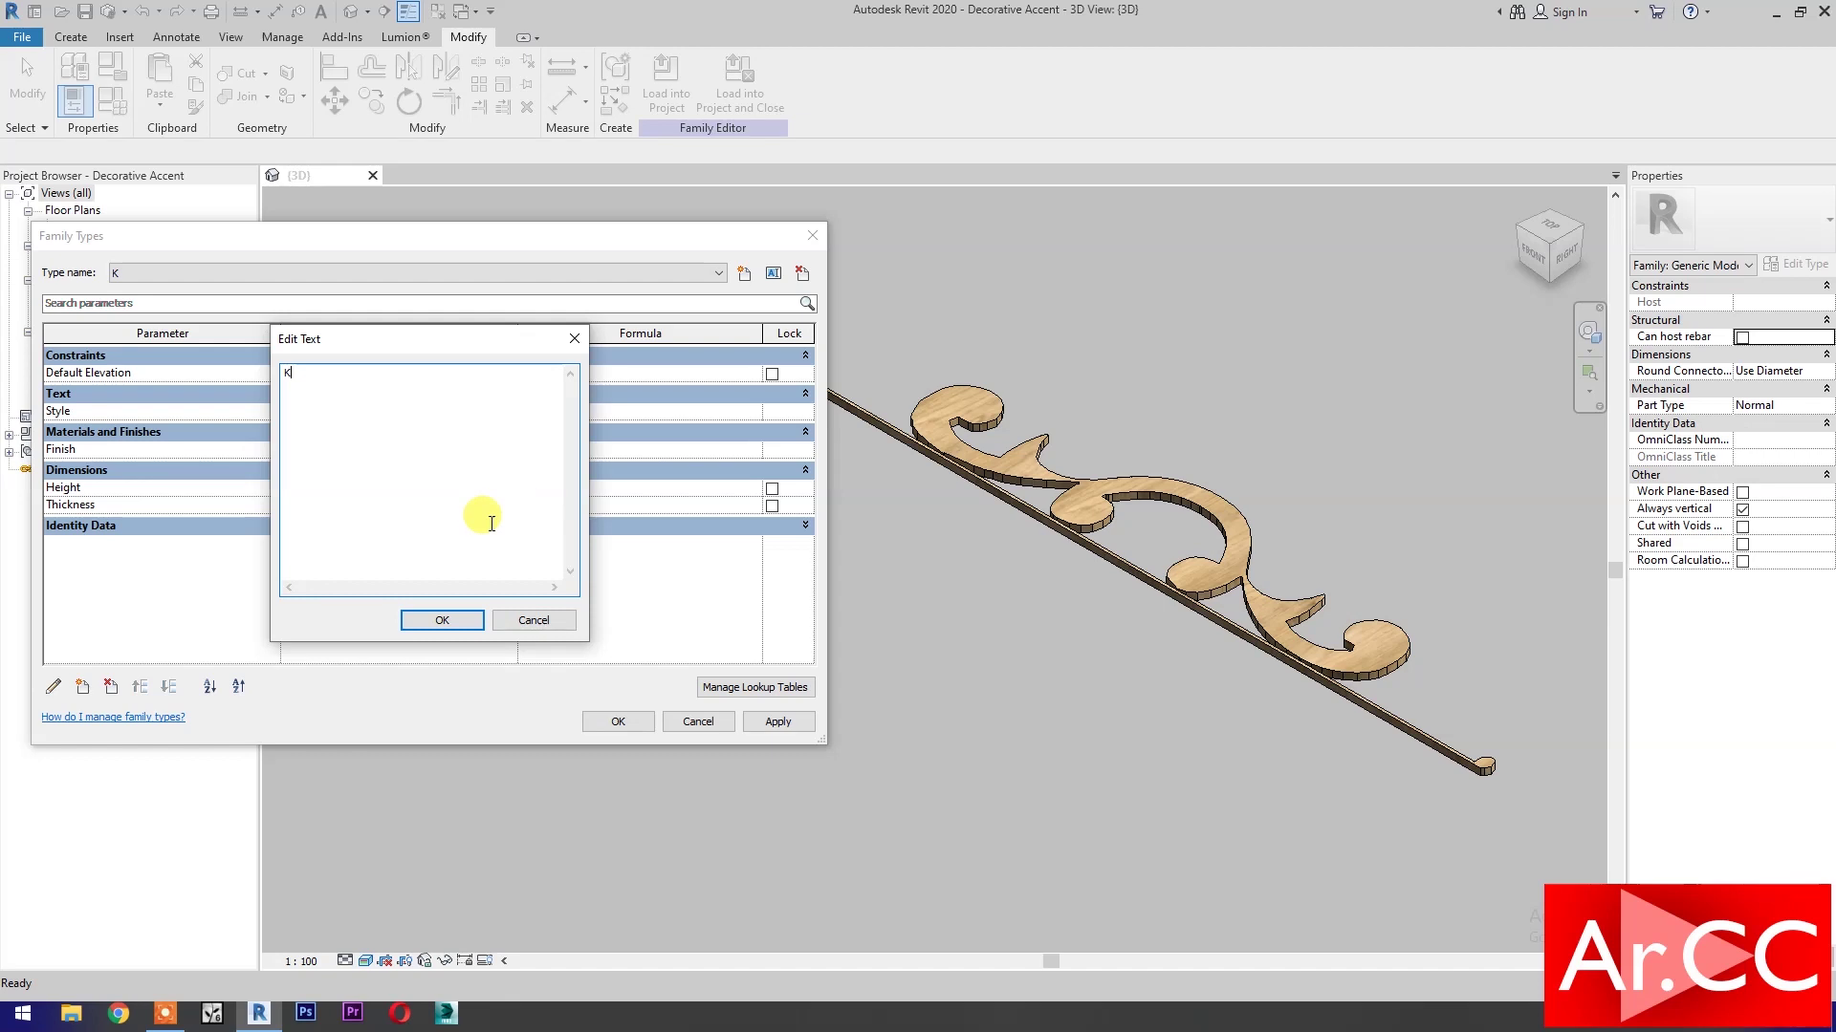
click(442, 619)
click(763, 726)
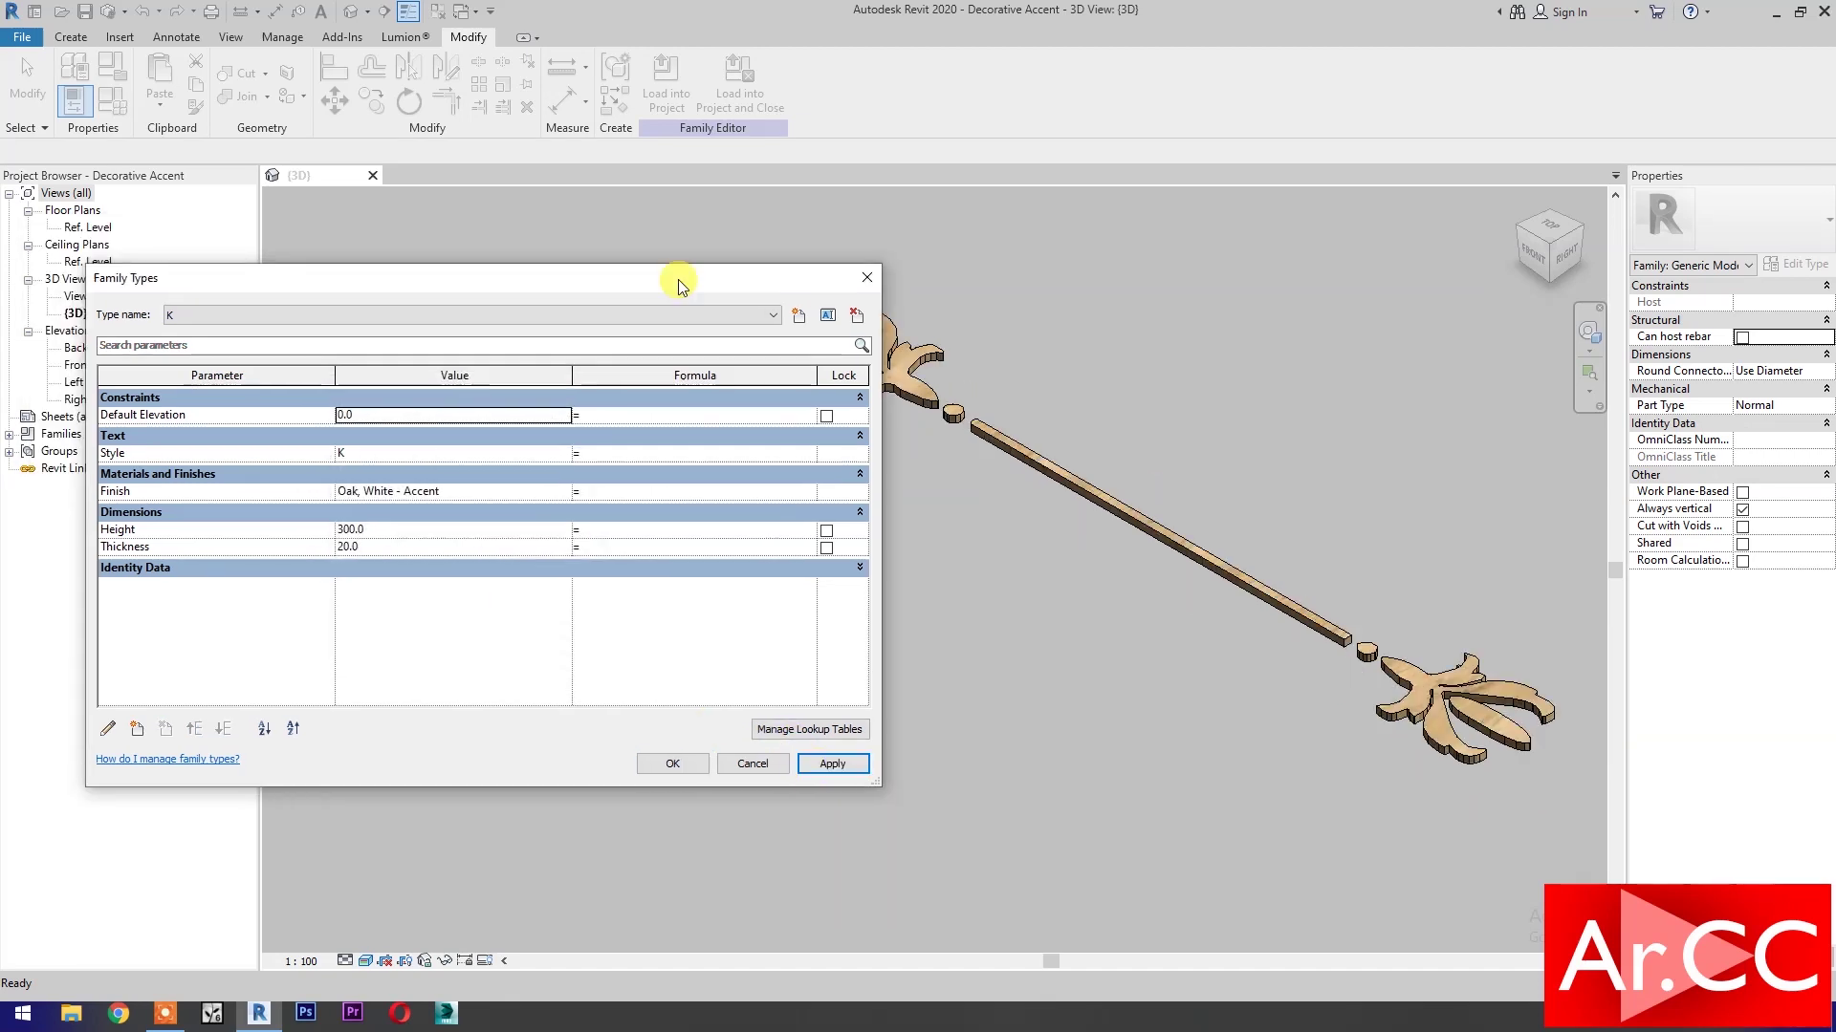
Switch to type C, set Height 400 and Thickness 50, apply and close Family Types.
click(469, 315)
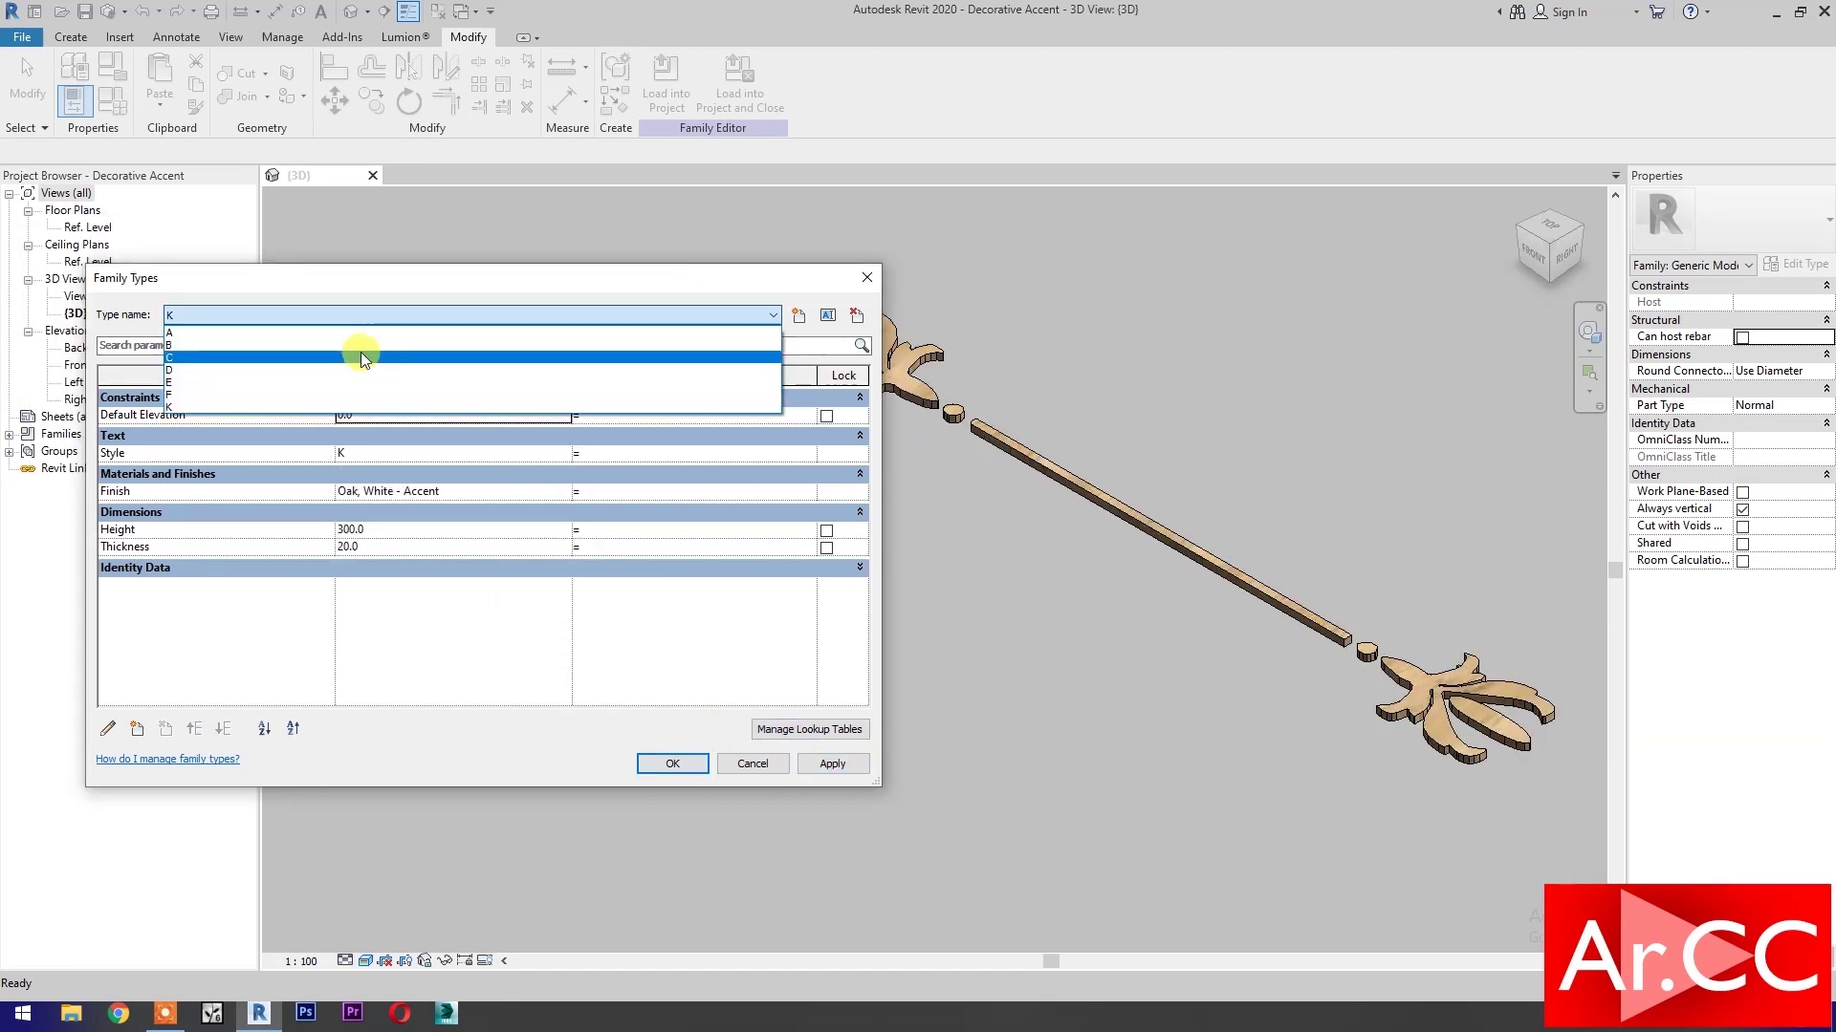
click(359, 356)
click(863, 766)
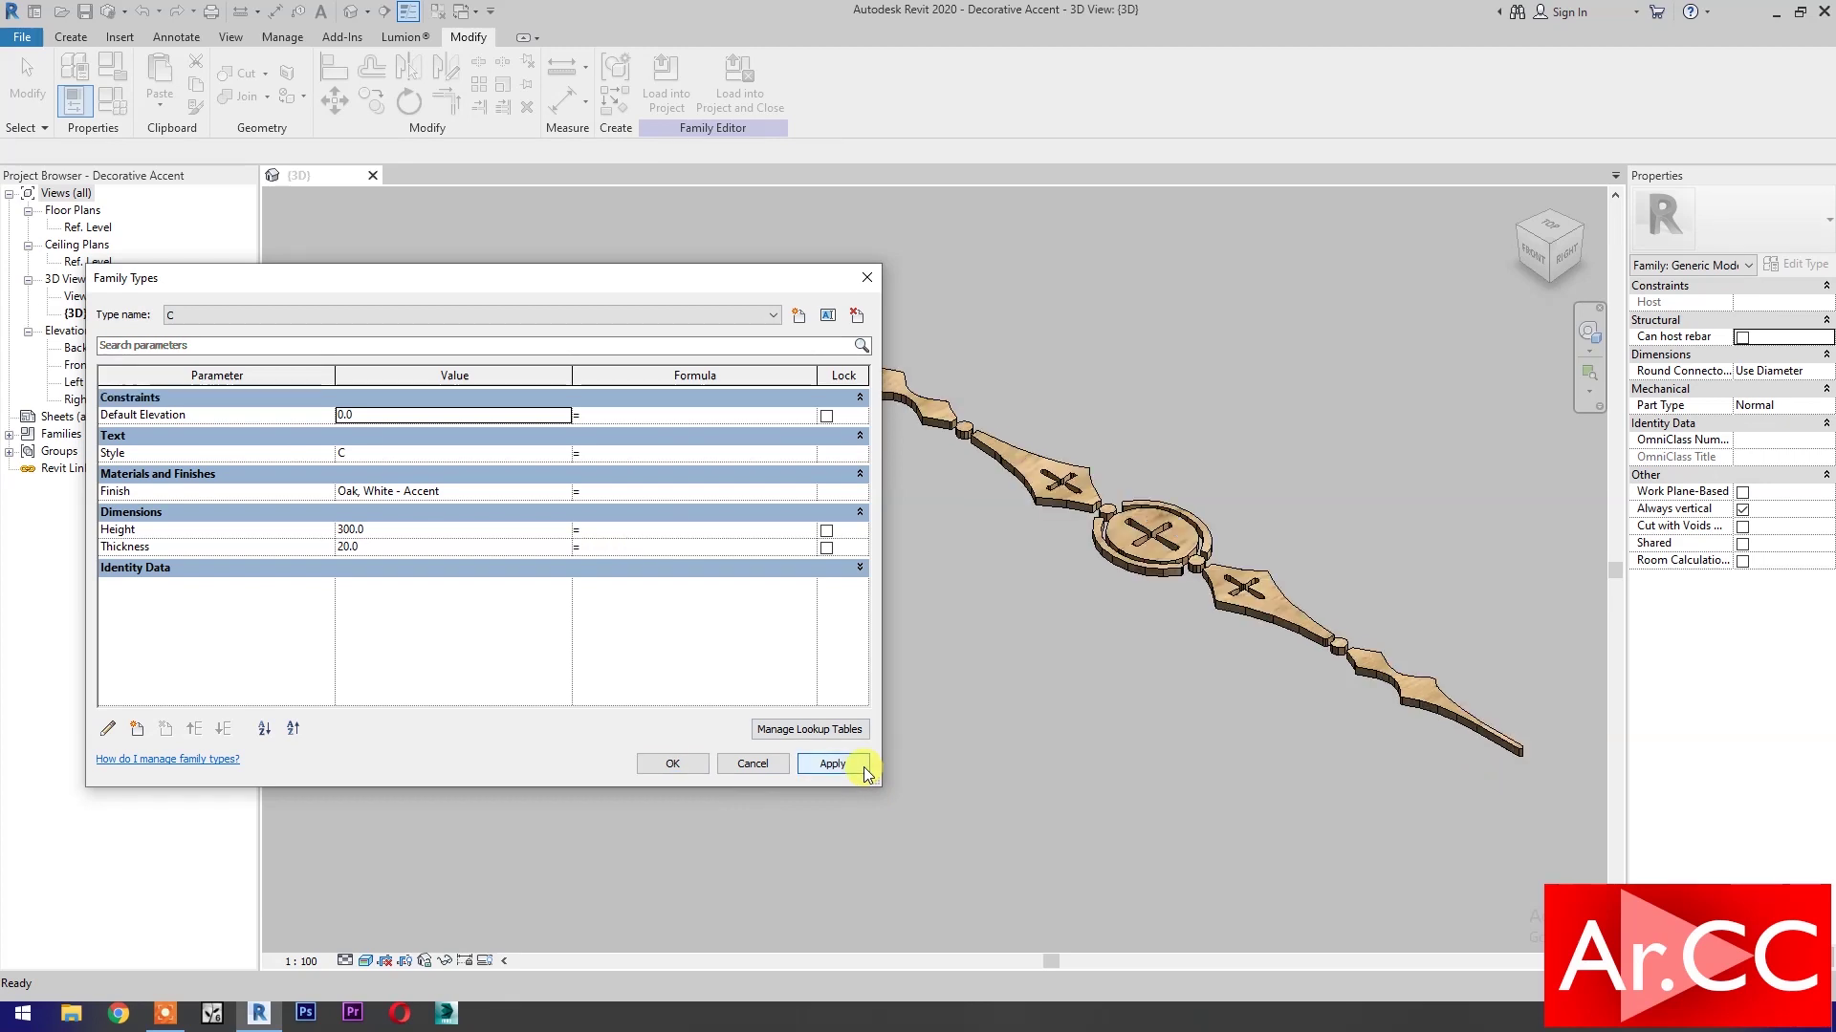
click(390, 530)
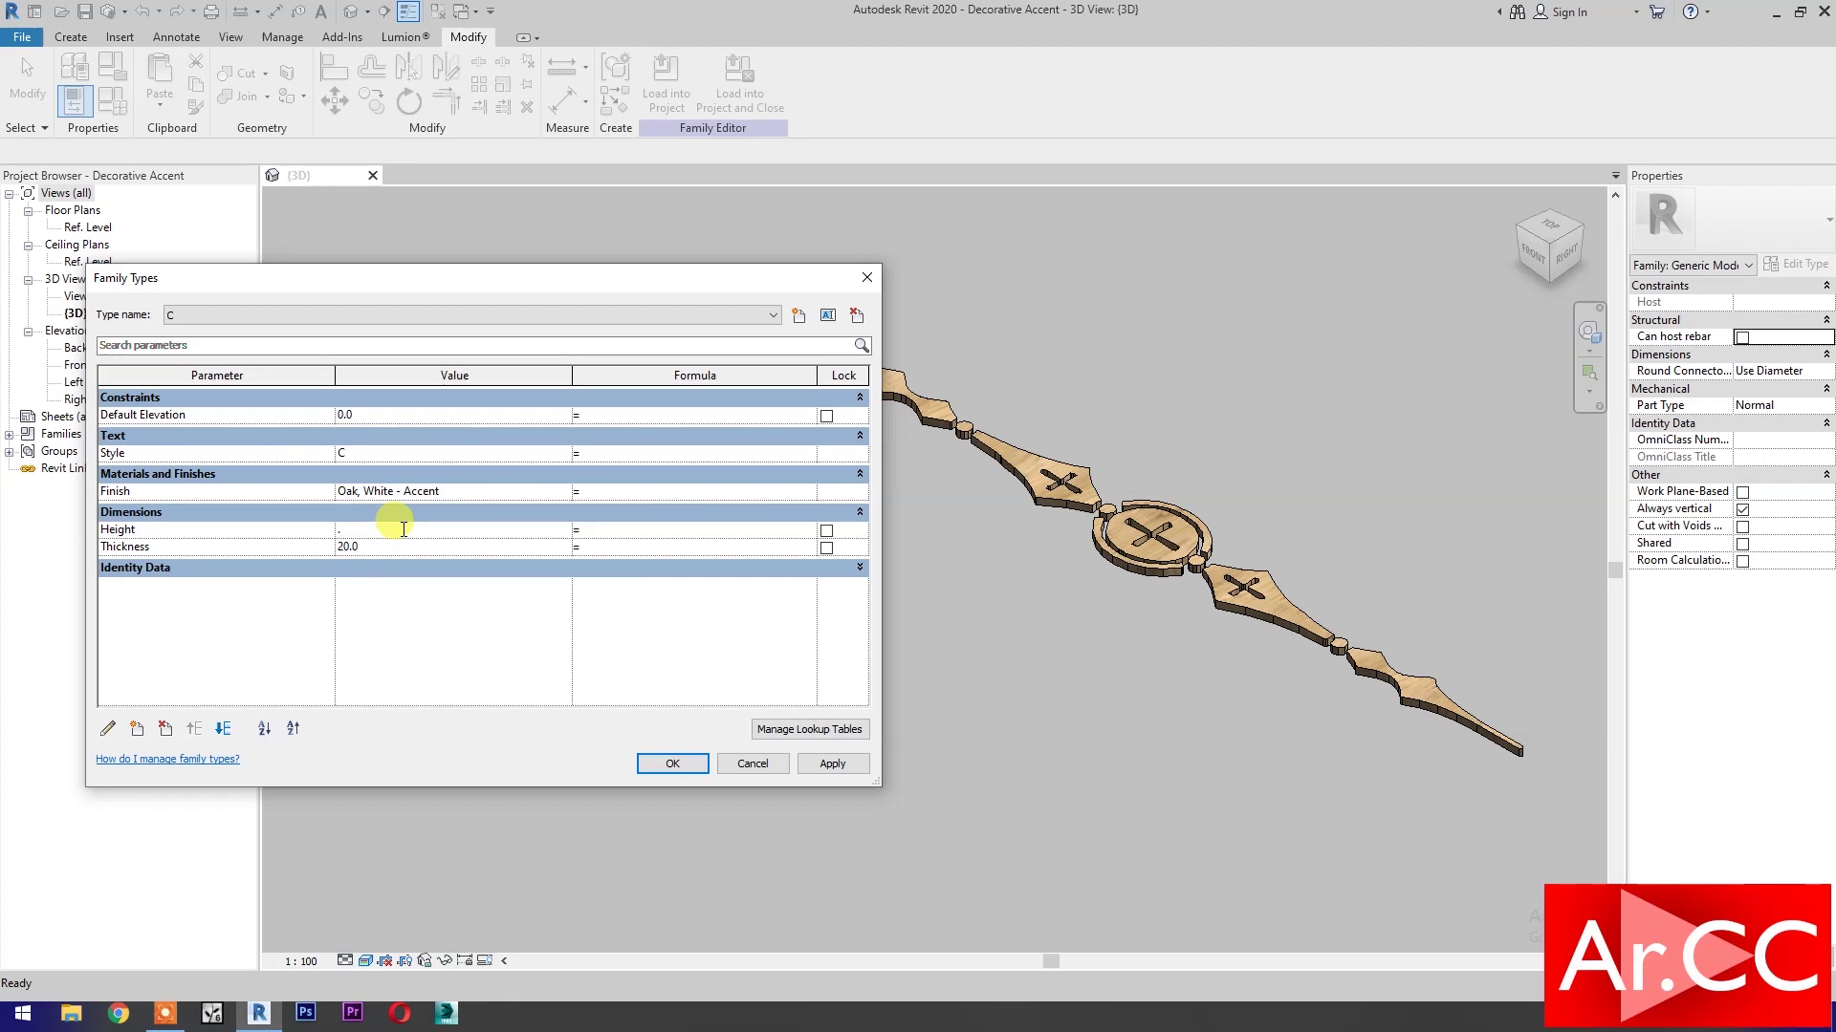
text(400)
click(860, 770)
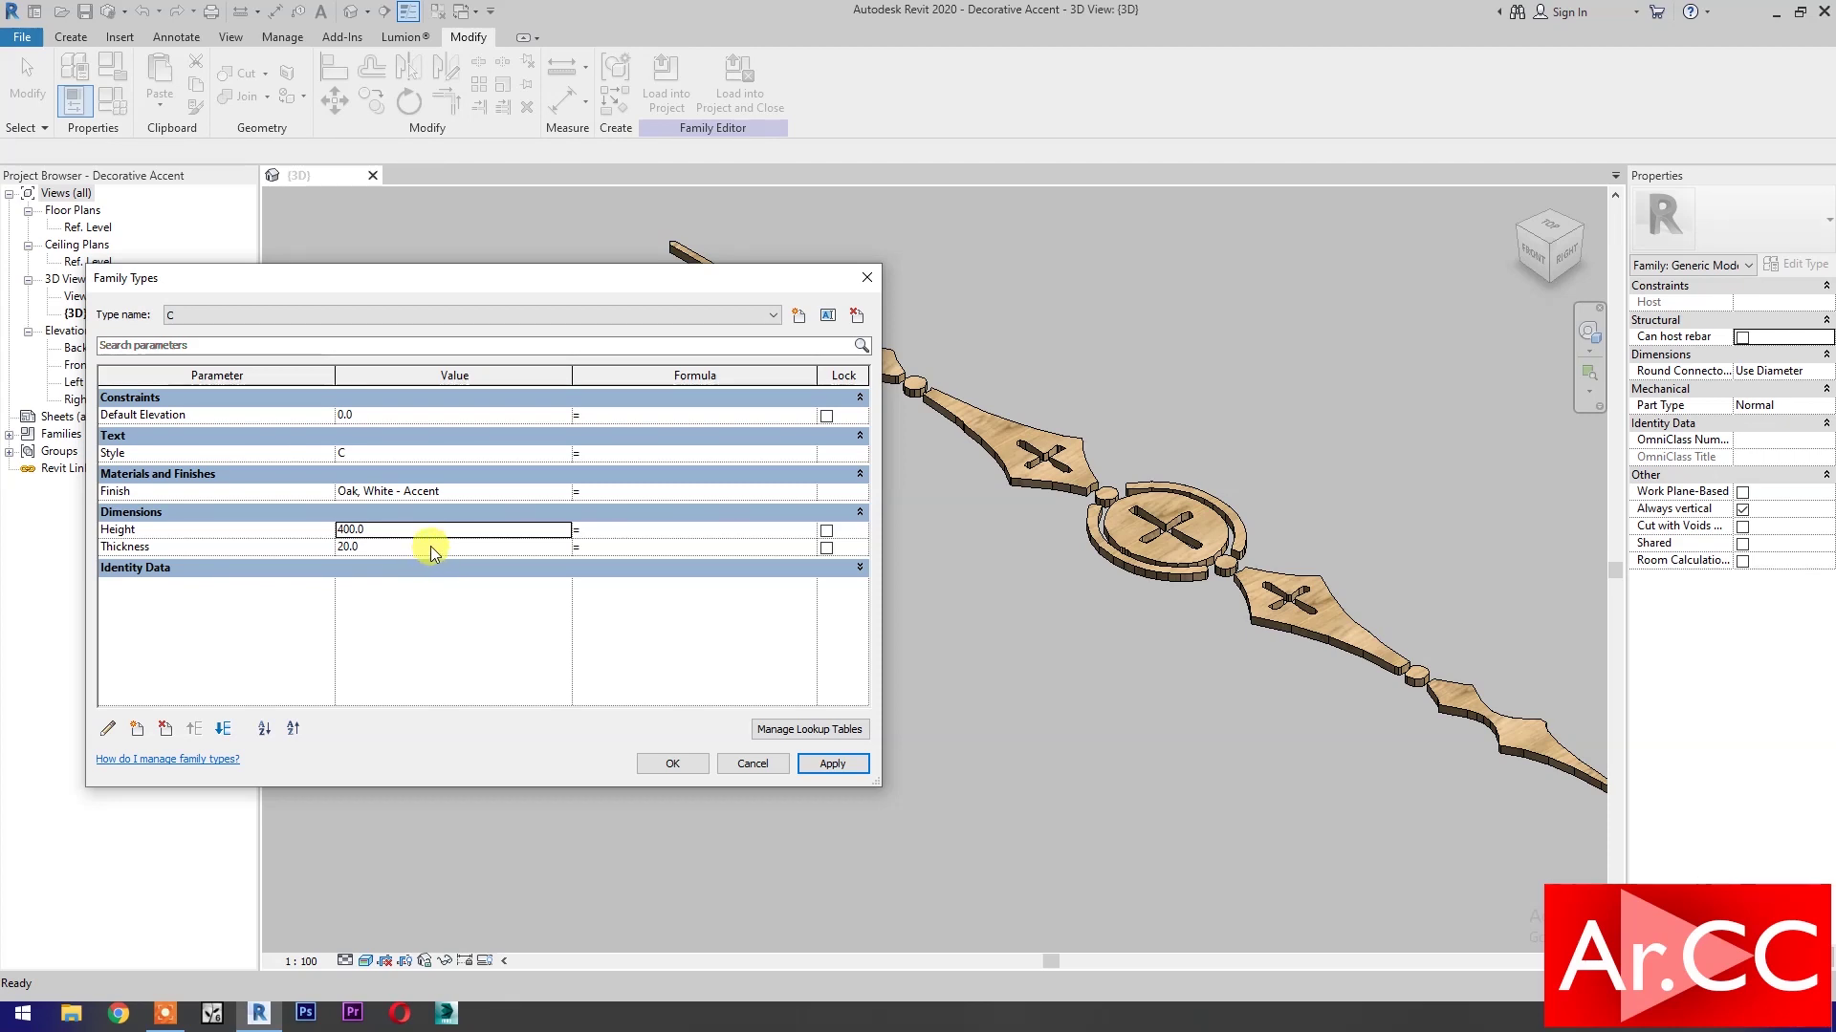
click(430, 547)
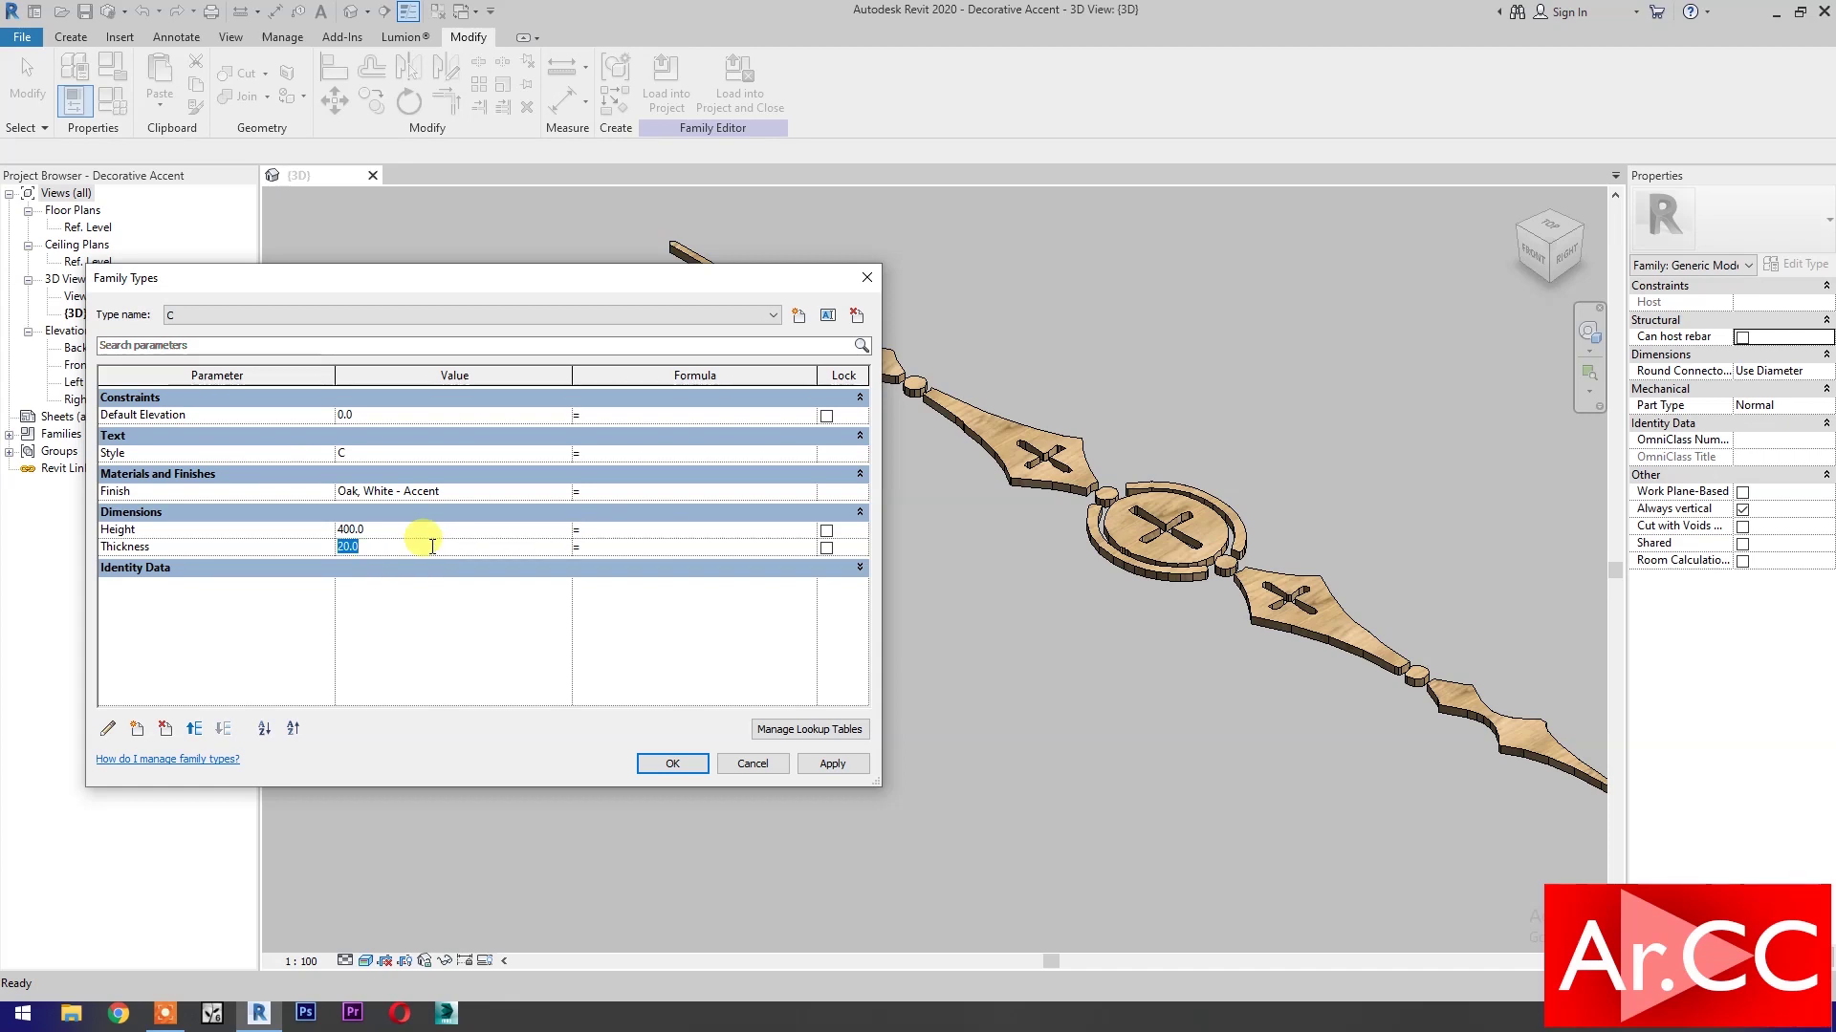
text(50)
click(832, 764)
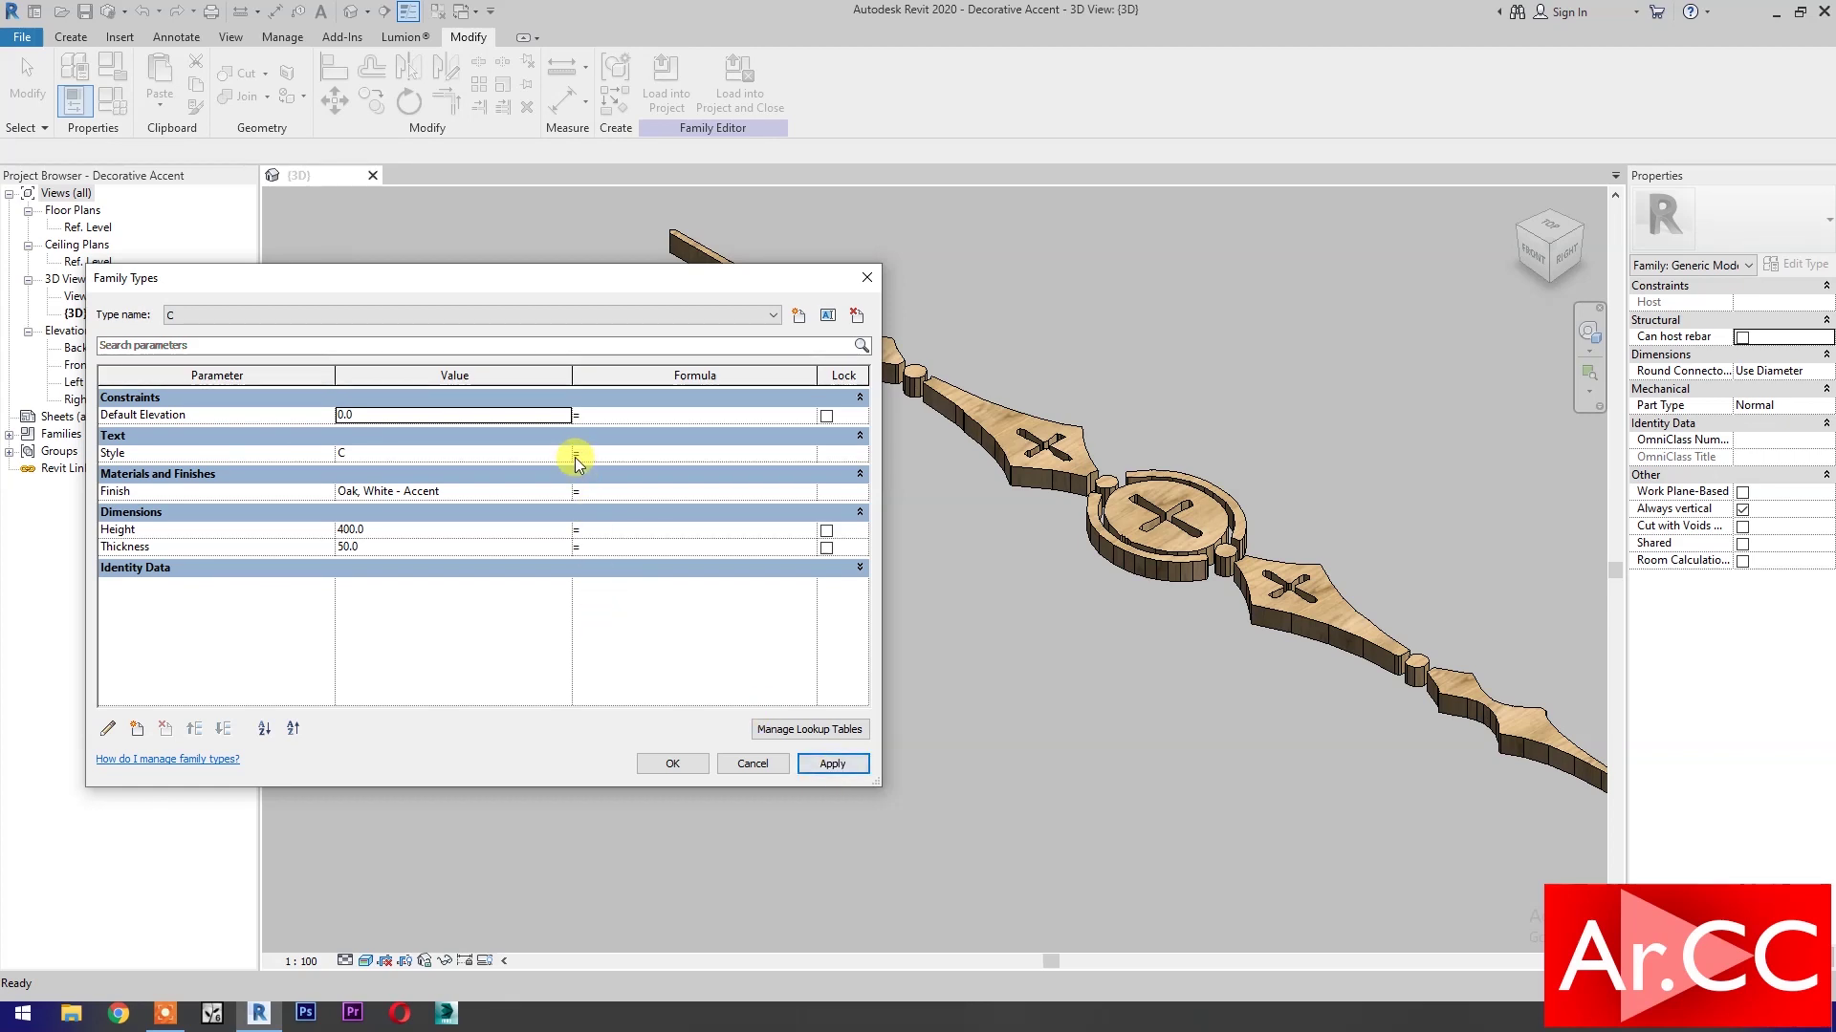
click(670, 763)
scroll(863, 740, down, 3)
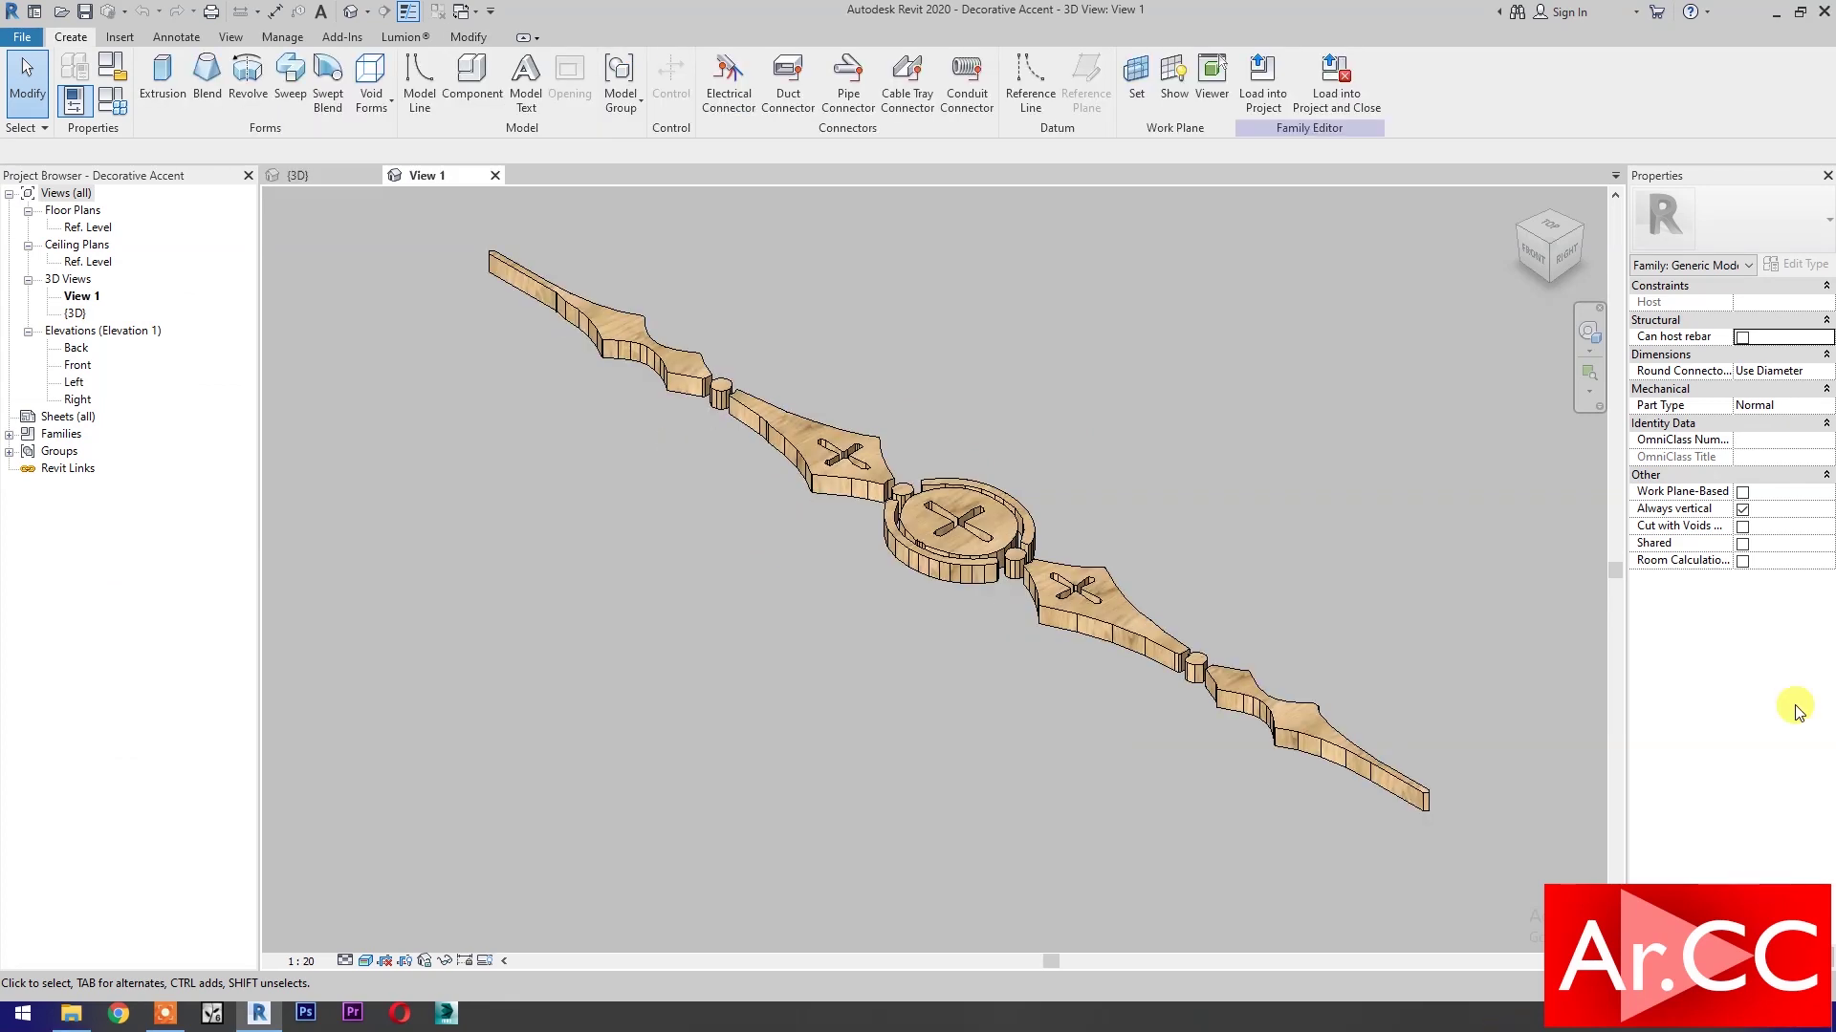
Tick Work Plane-Based in the family's Properties.
click(1743, 493)
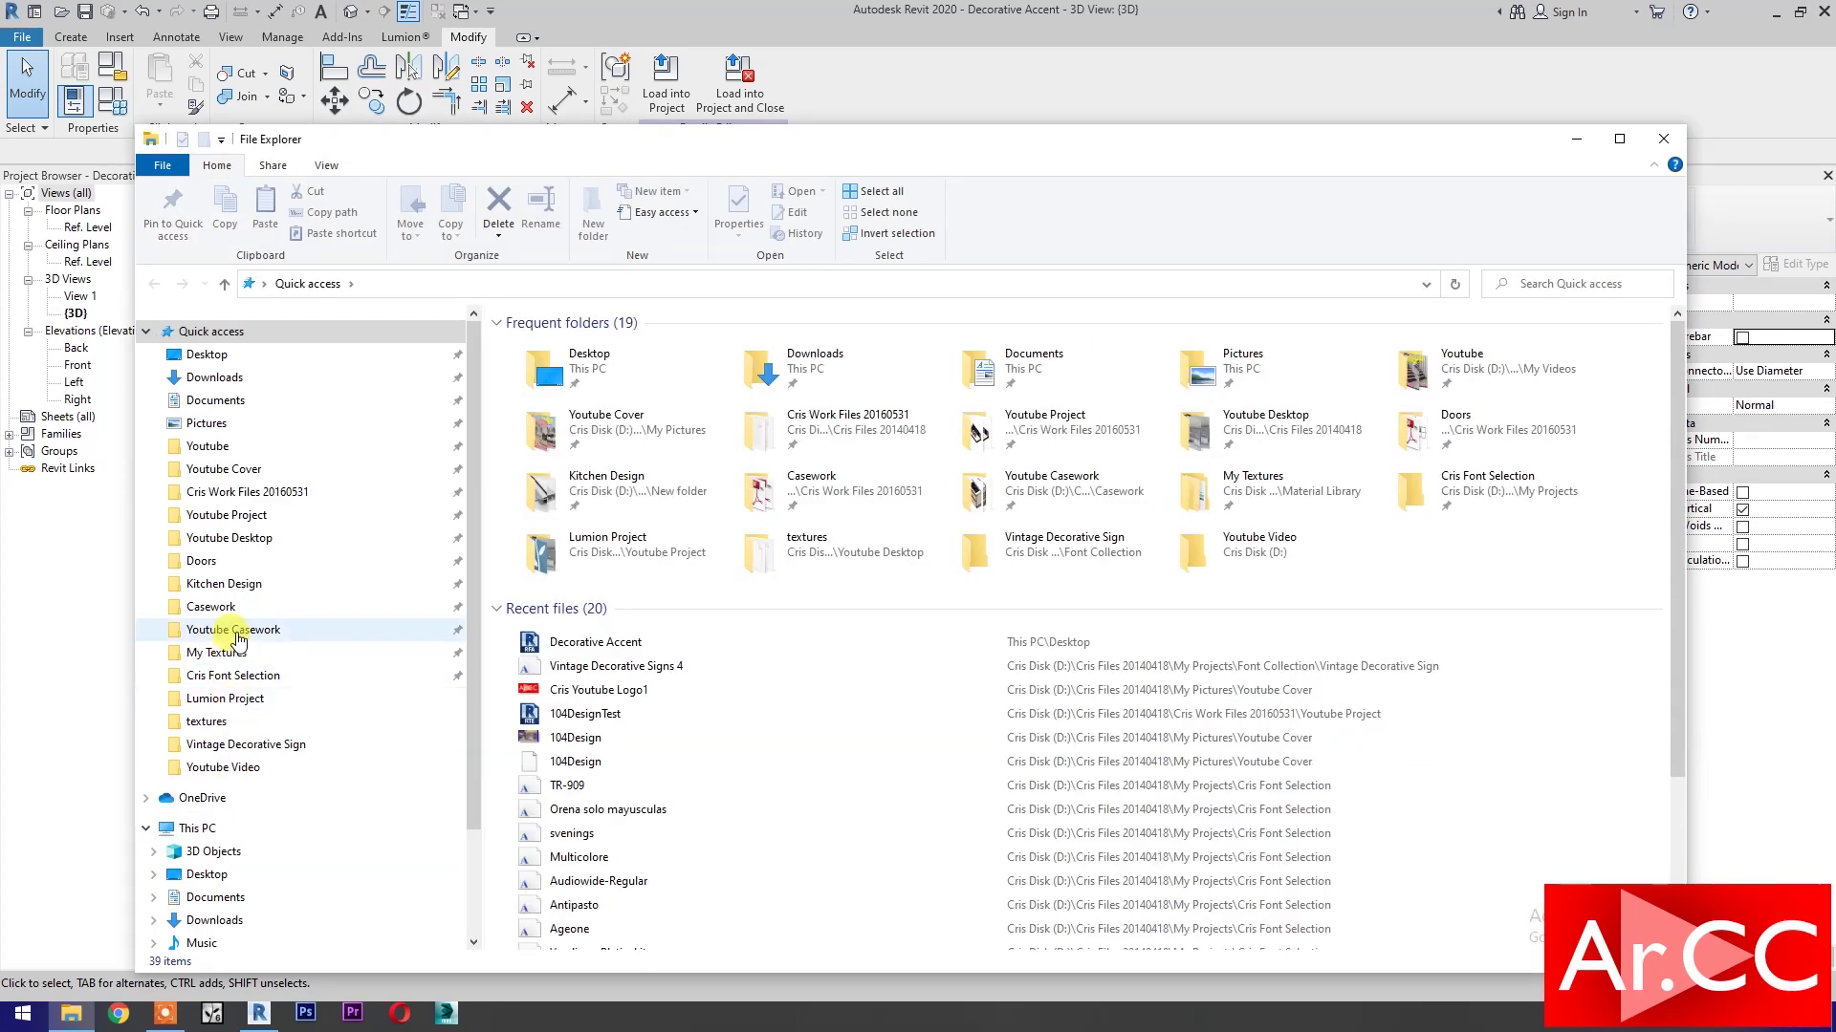
Open the 104DesignTest project from the Youtube Project folder.
click(226, 516)
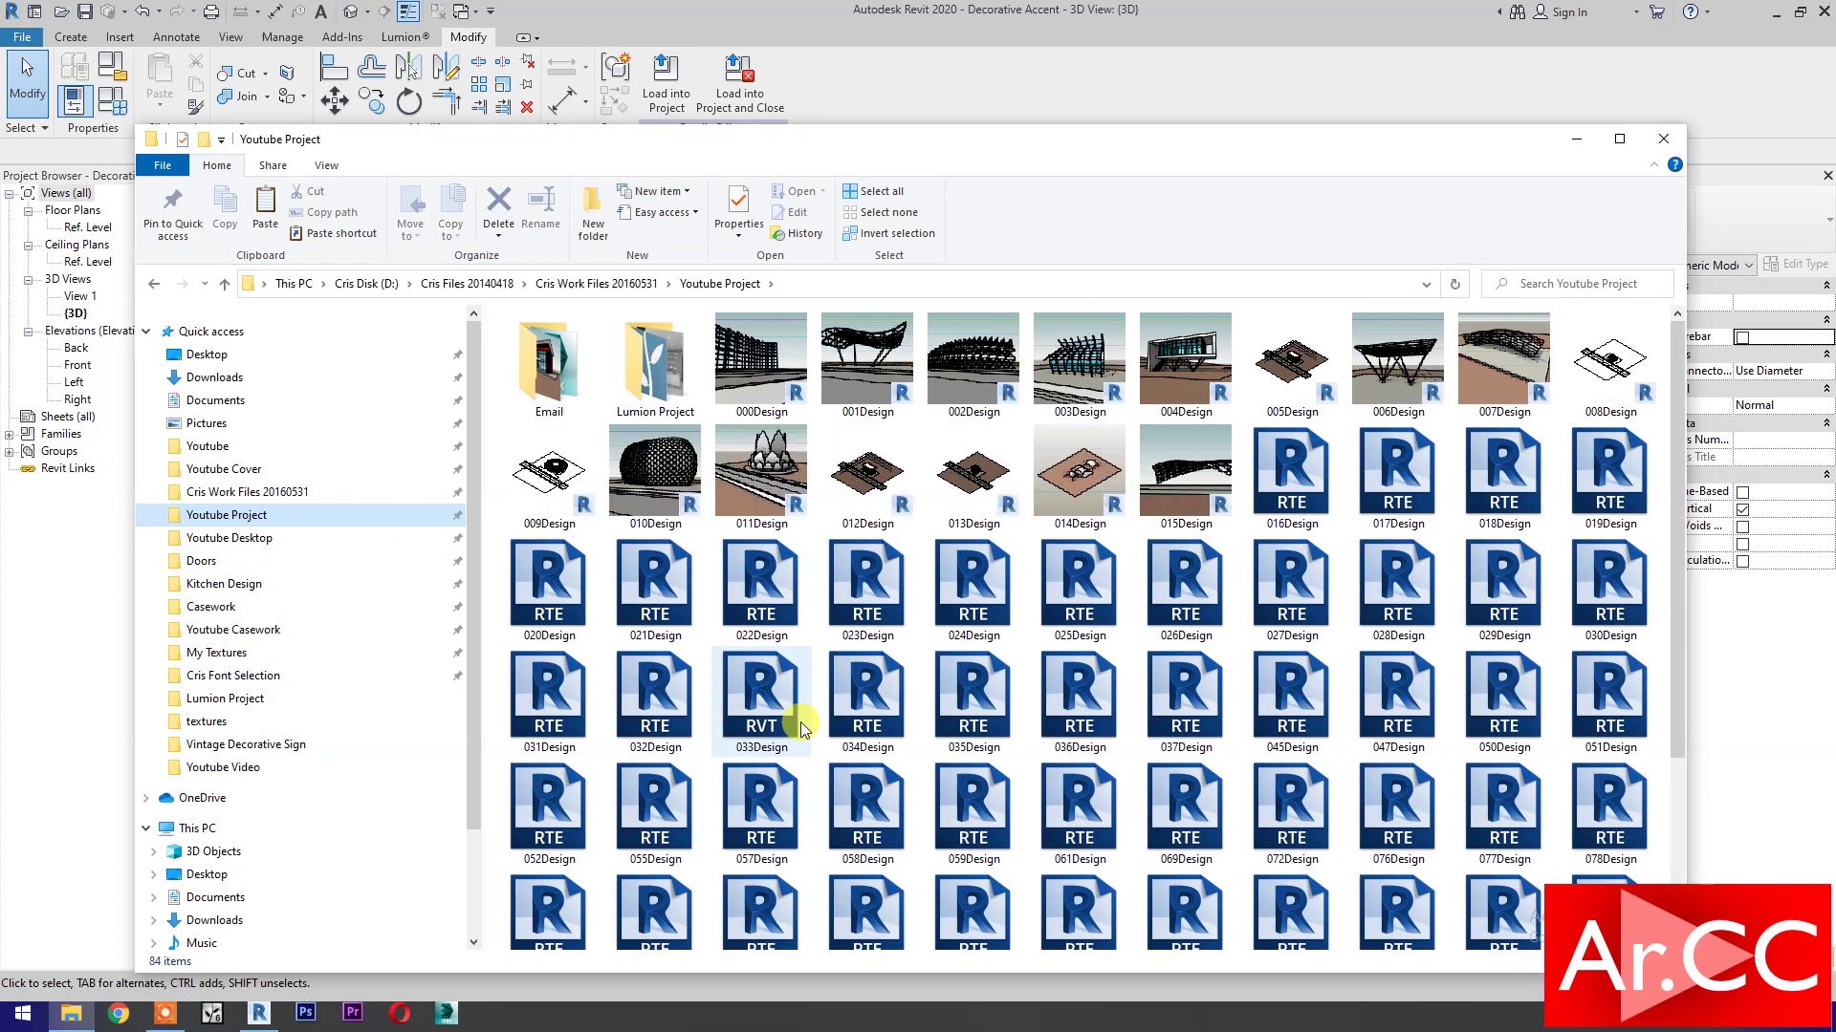
scroll(805, 727, down, 3)
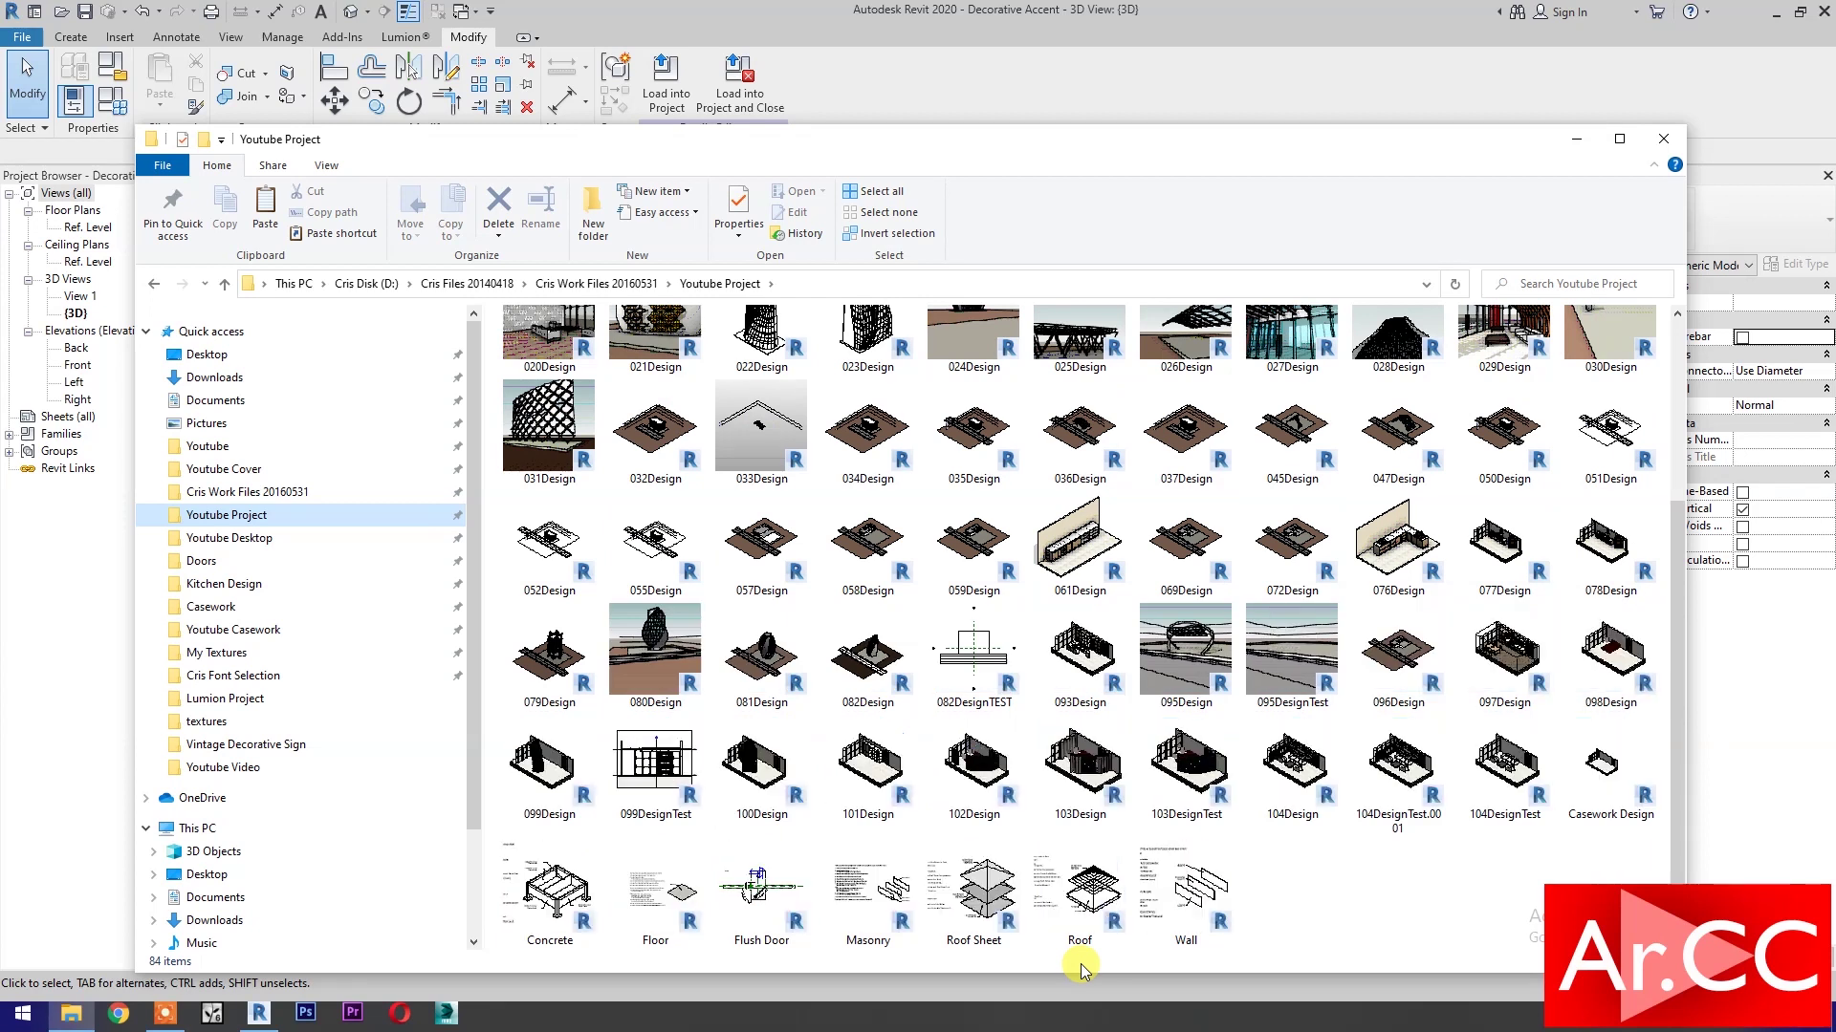
double_click(1492, 775)
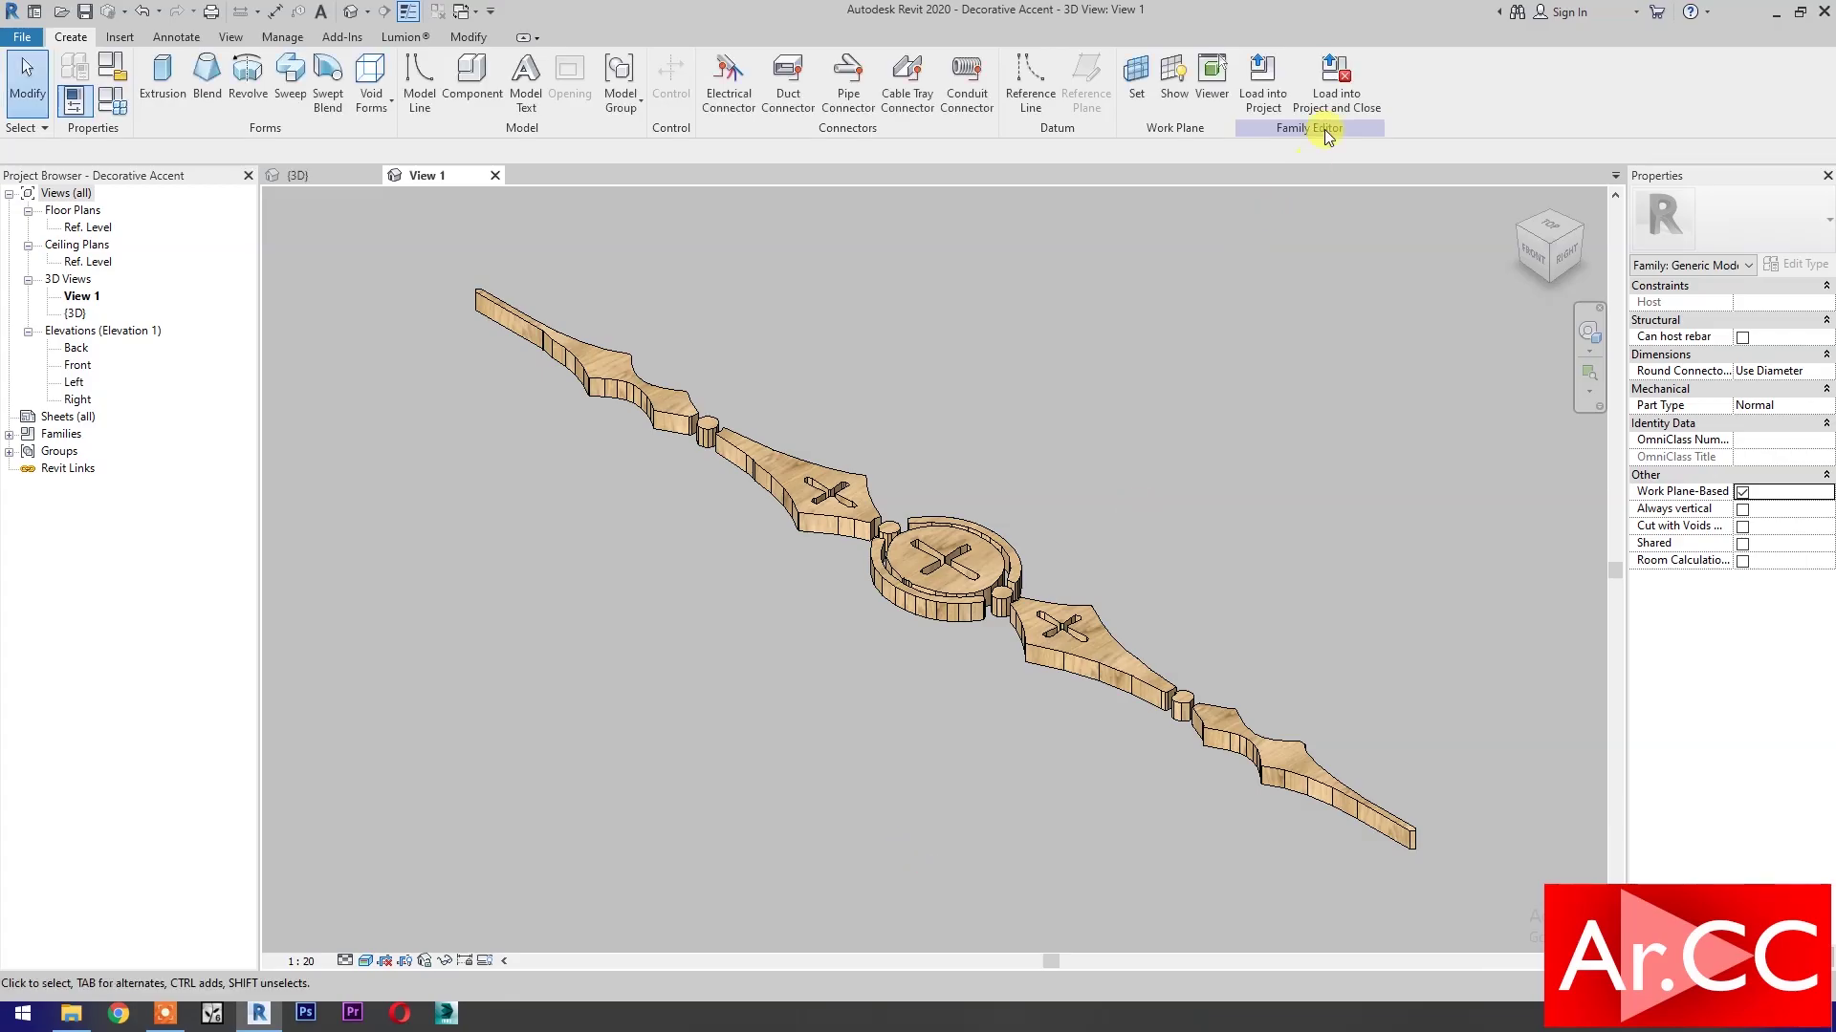
Load the Decorative Accent family into the project and place types A and B on the wall.
click(1330, 105)
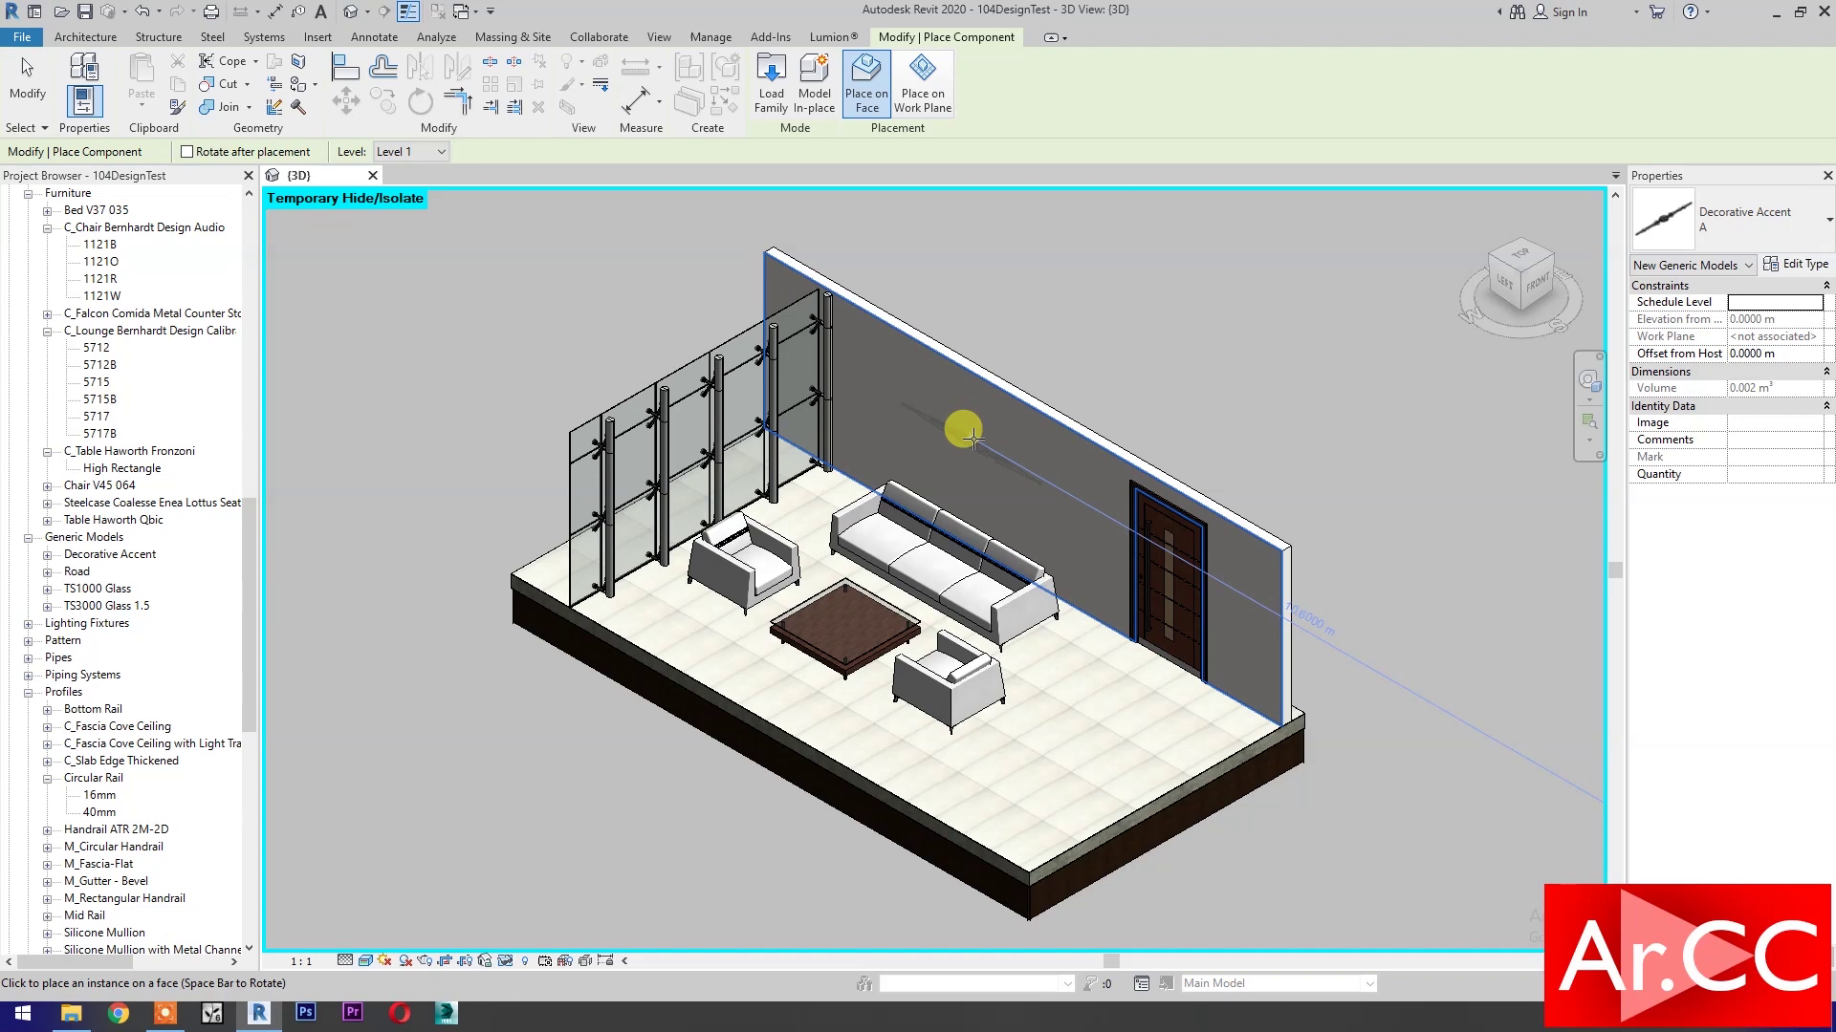
scroll(970, 435, up, 2)
click(979, 382)
scroll(970, 437, up, 1)
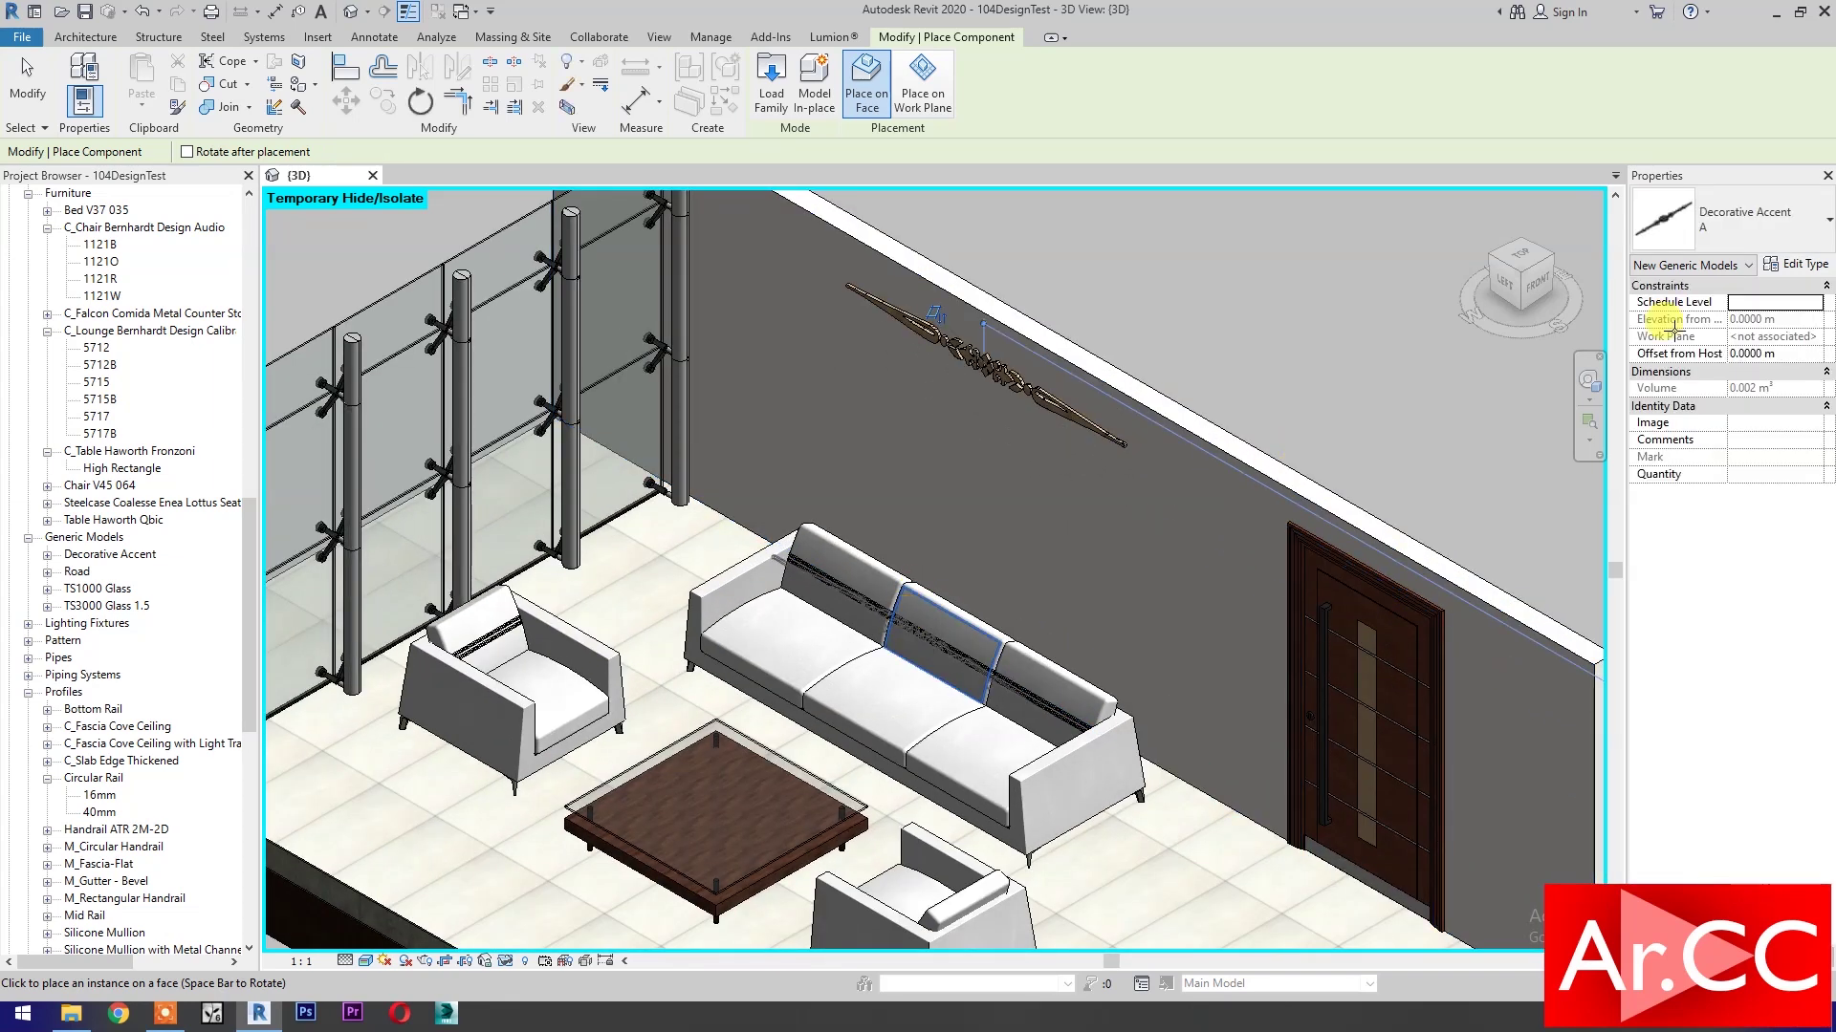
click(1748, 233)
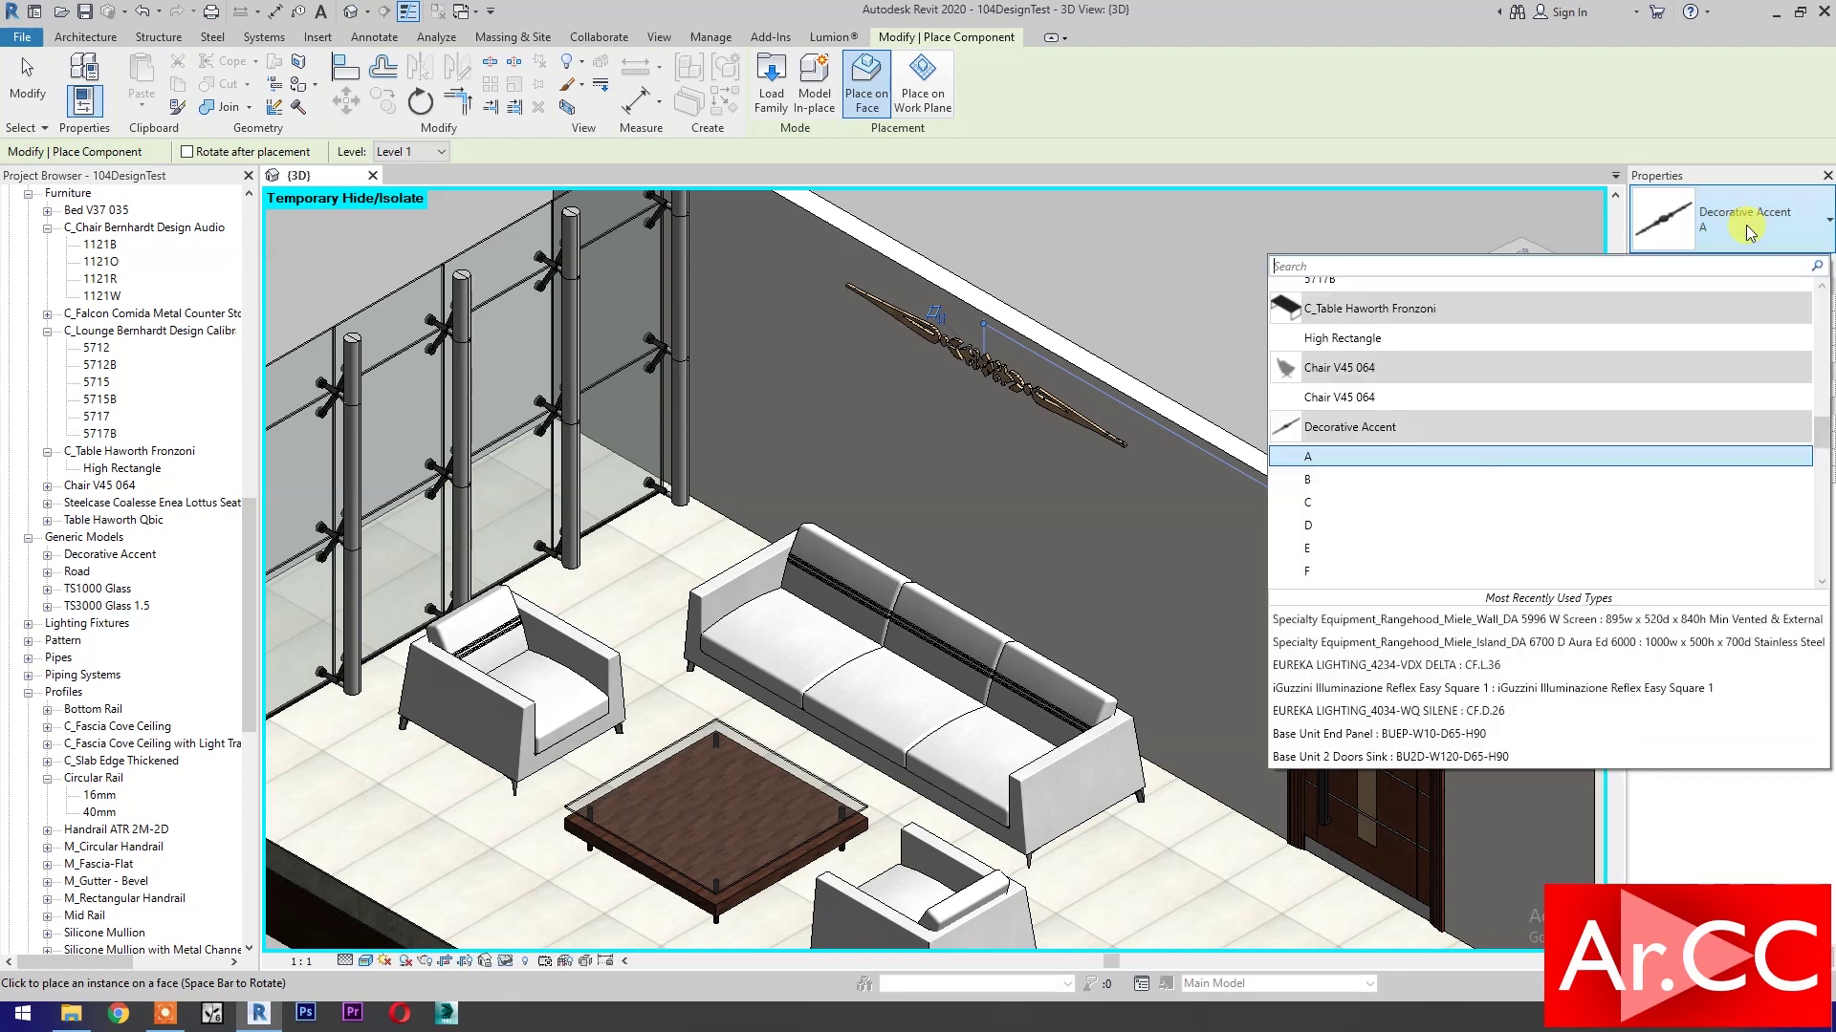
click(961, 407)
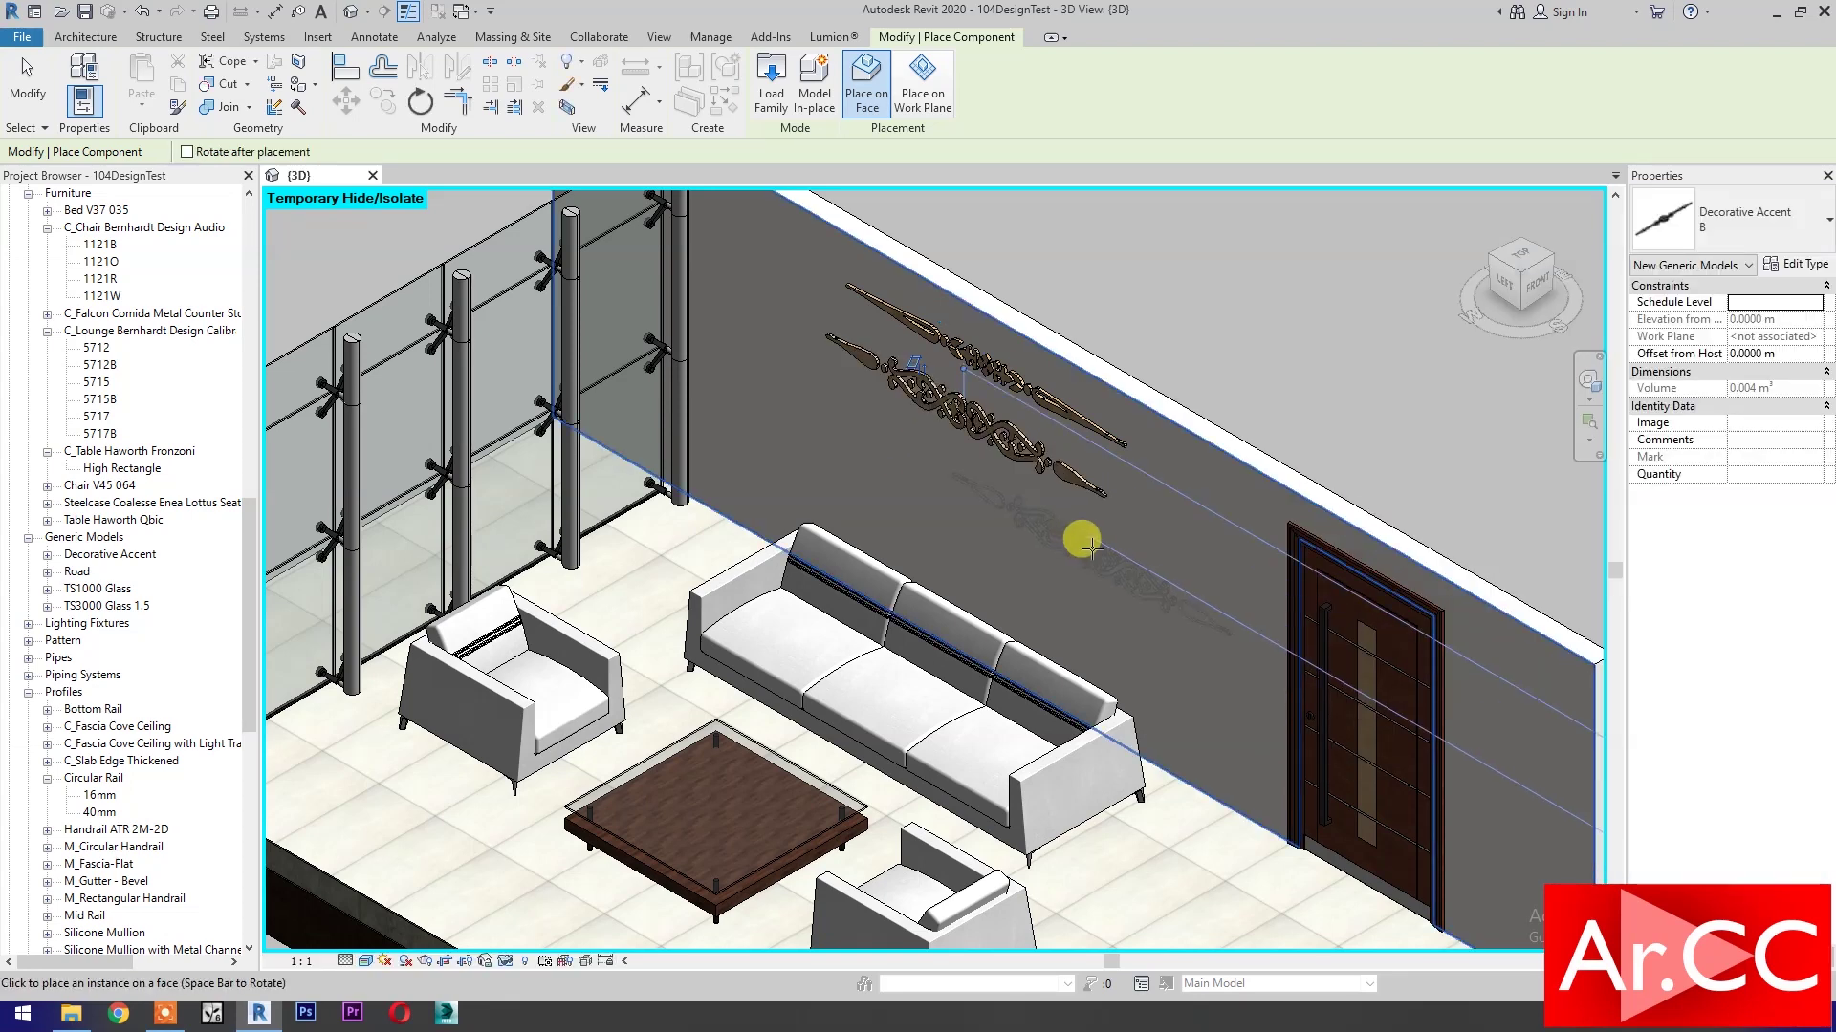
Place types C and D on the wall below the others and finish placing.
click(1739, 237)
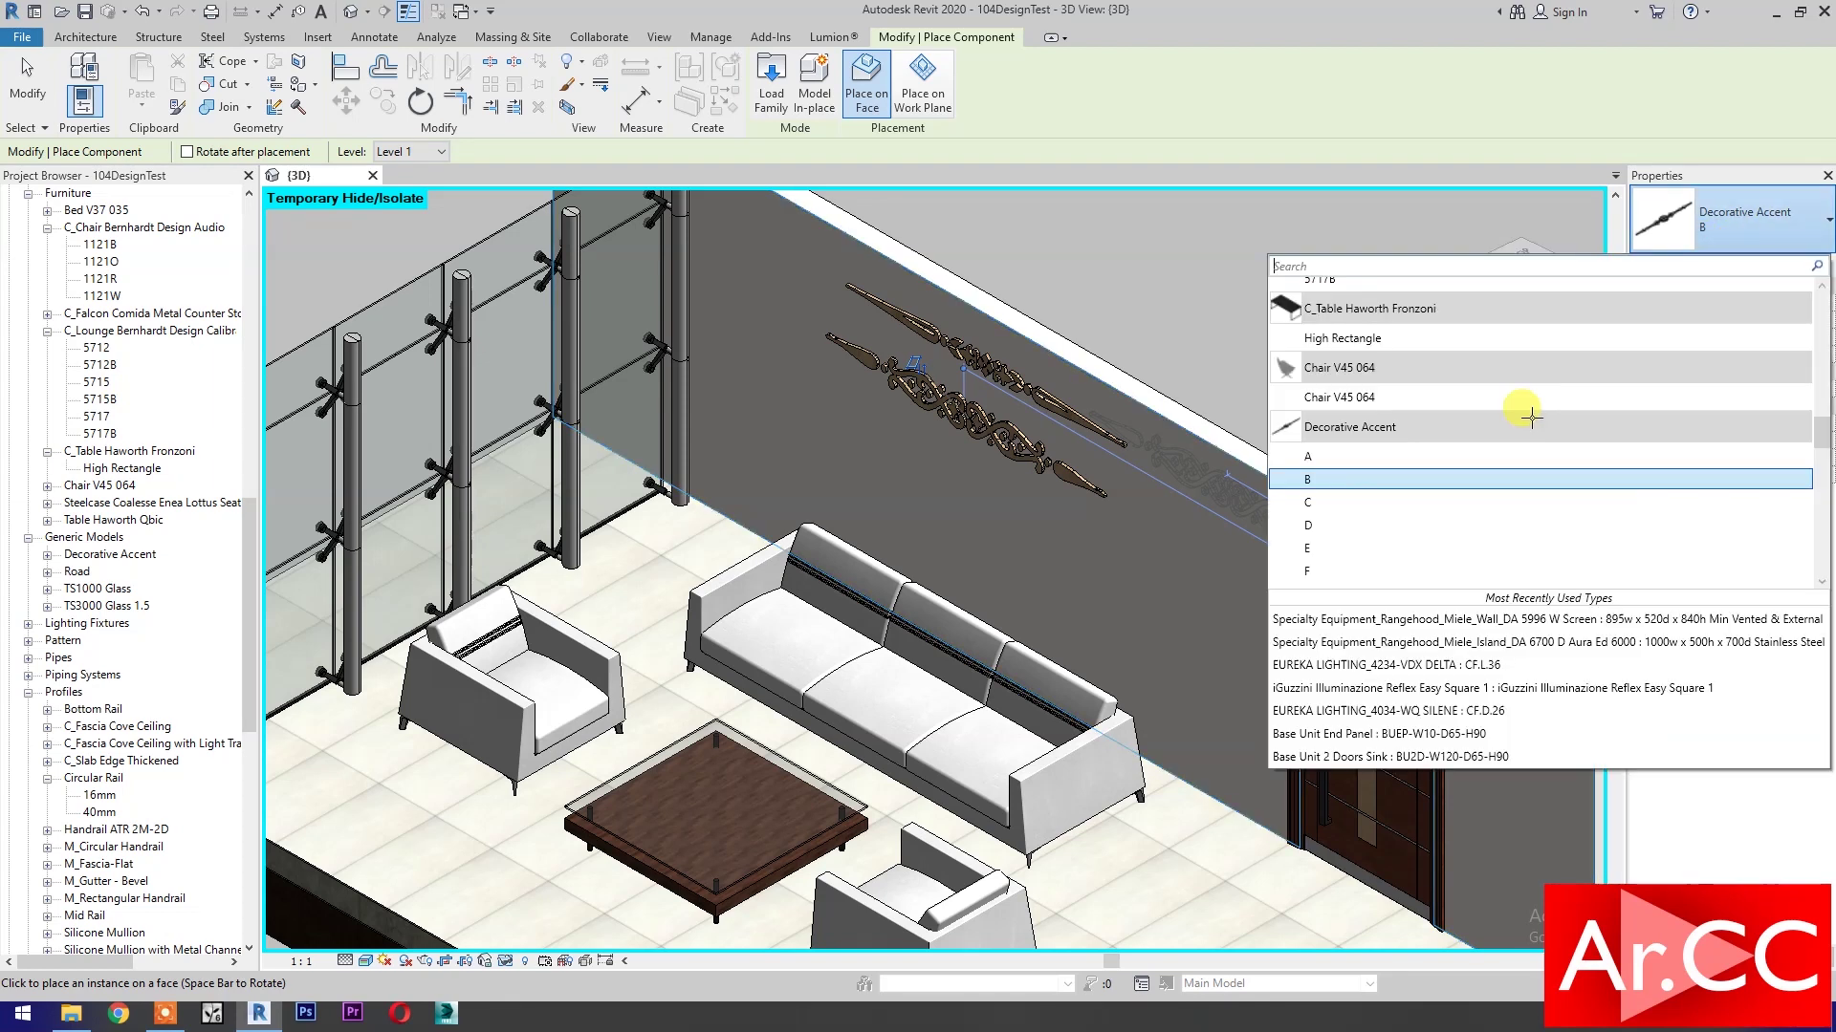
click(1325, 507)
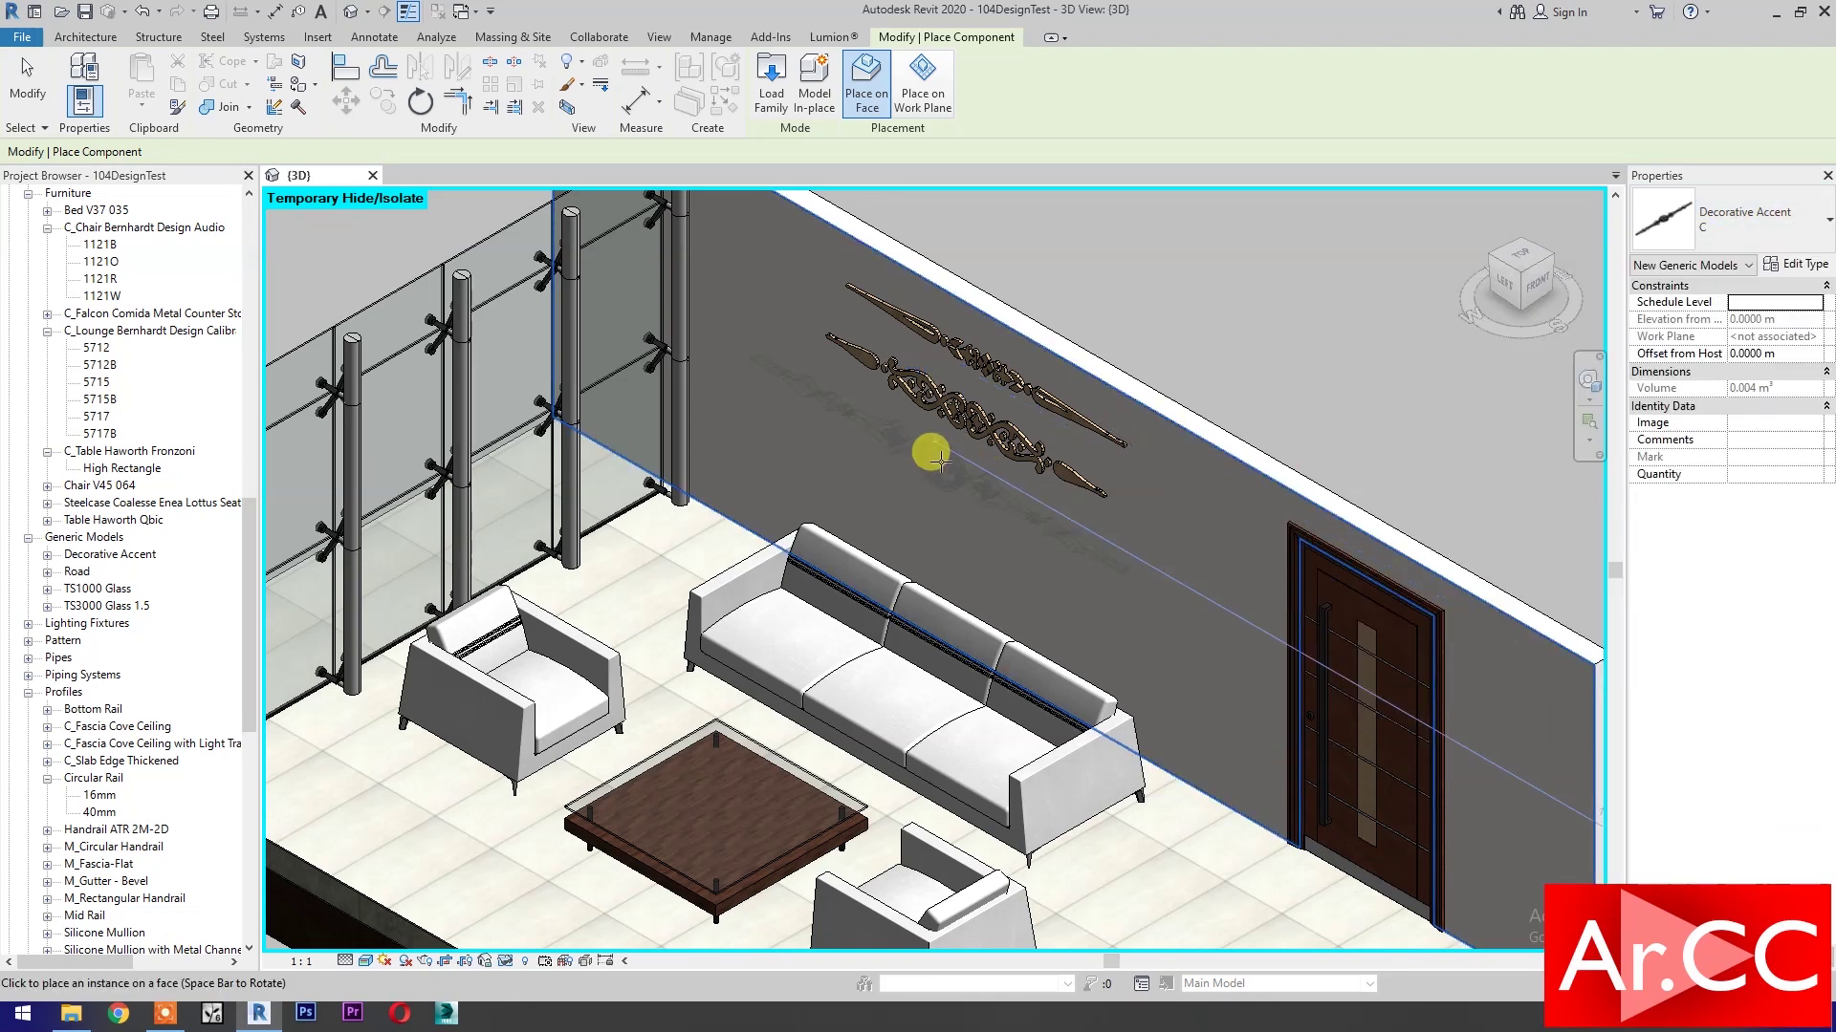
click(943, 462)
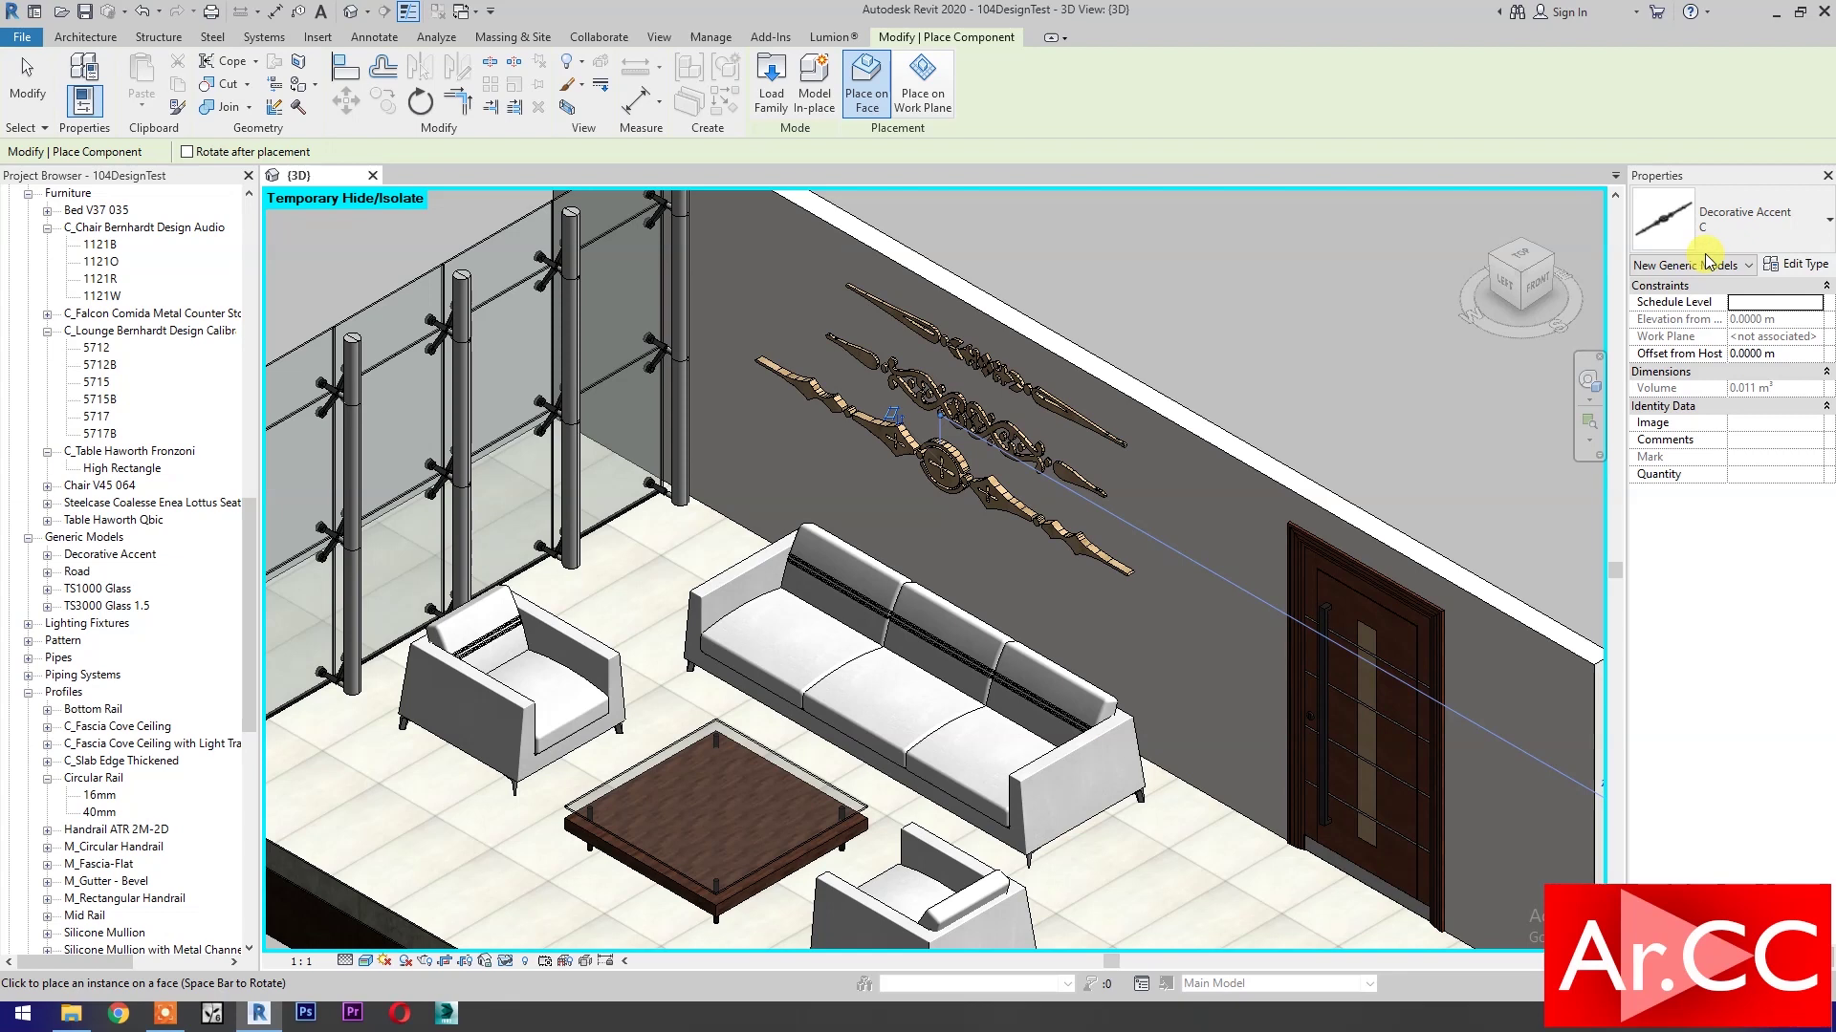
click(1730, 219)
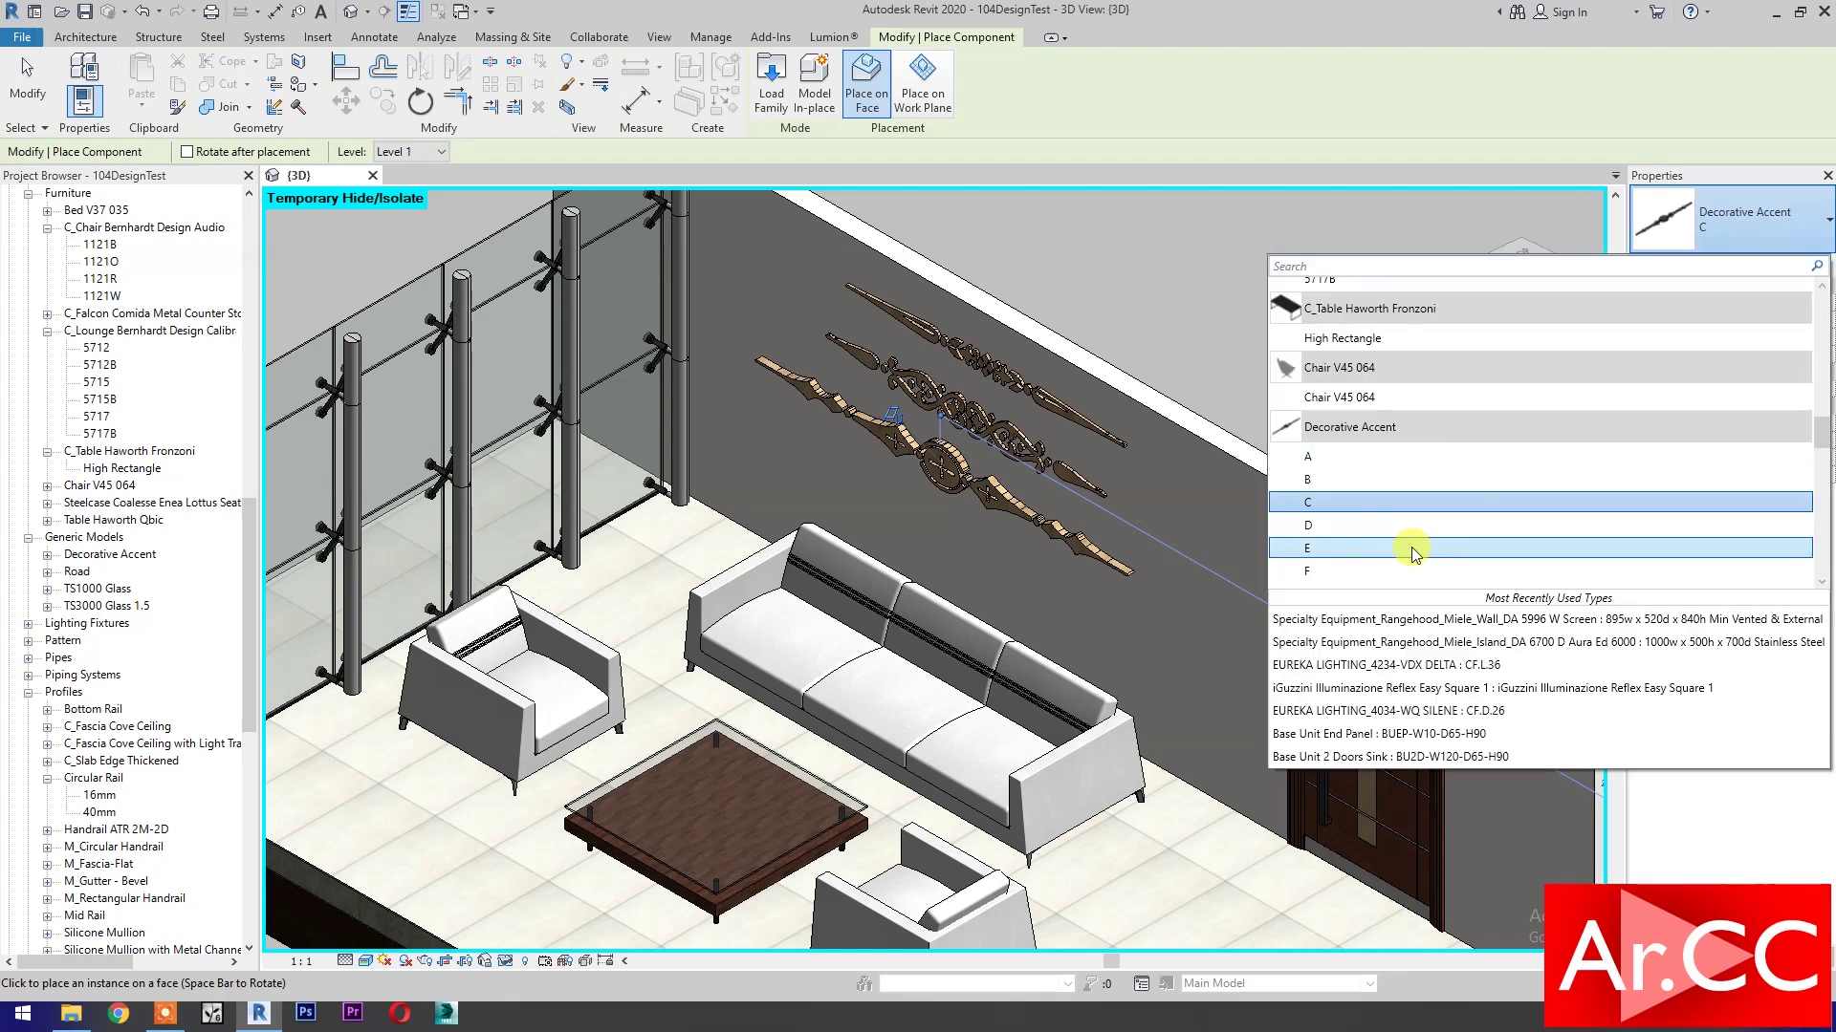
click(1403, 517)
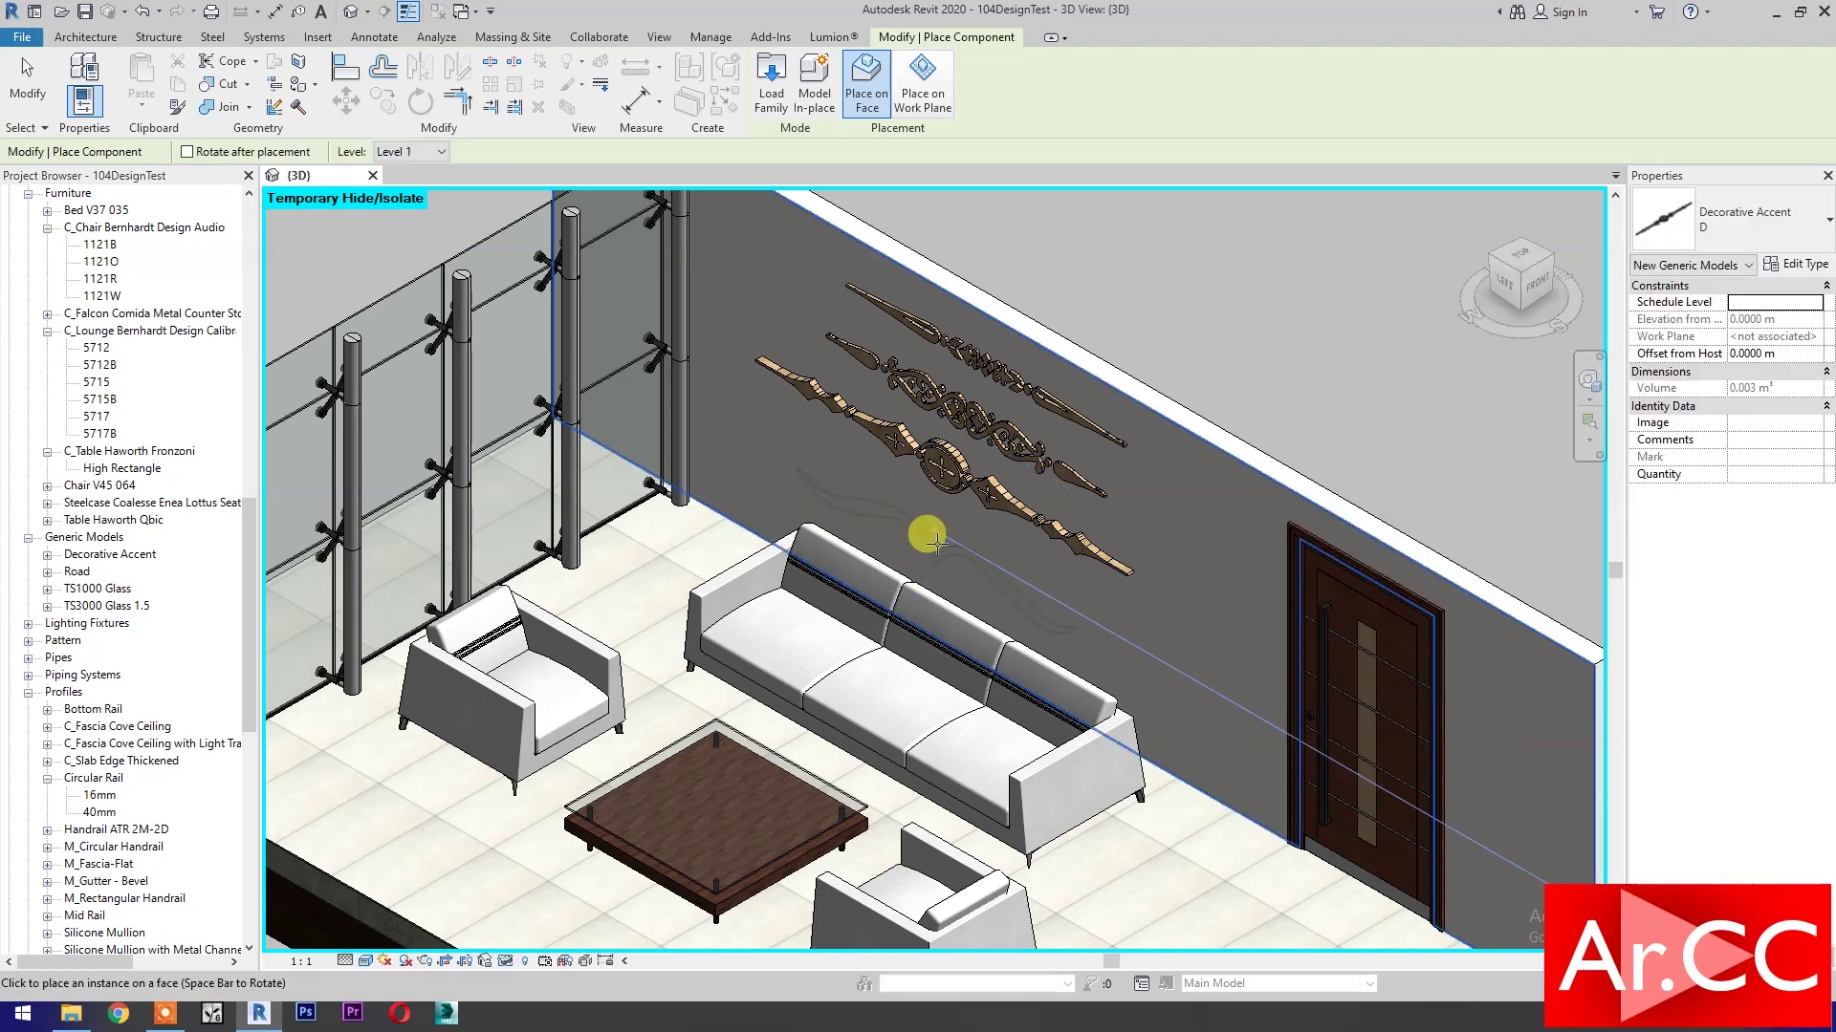
click(937, 543)
shift+middle_drag(1003, 622, 1004, 593)
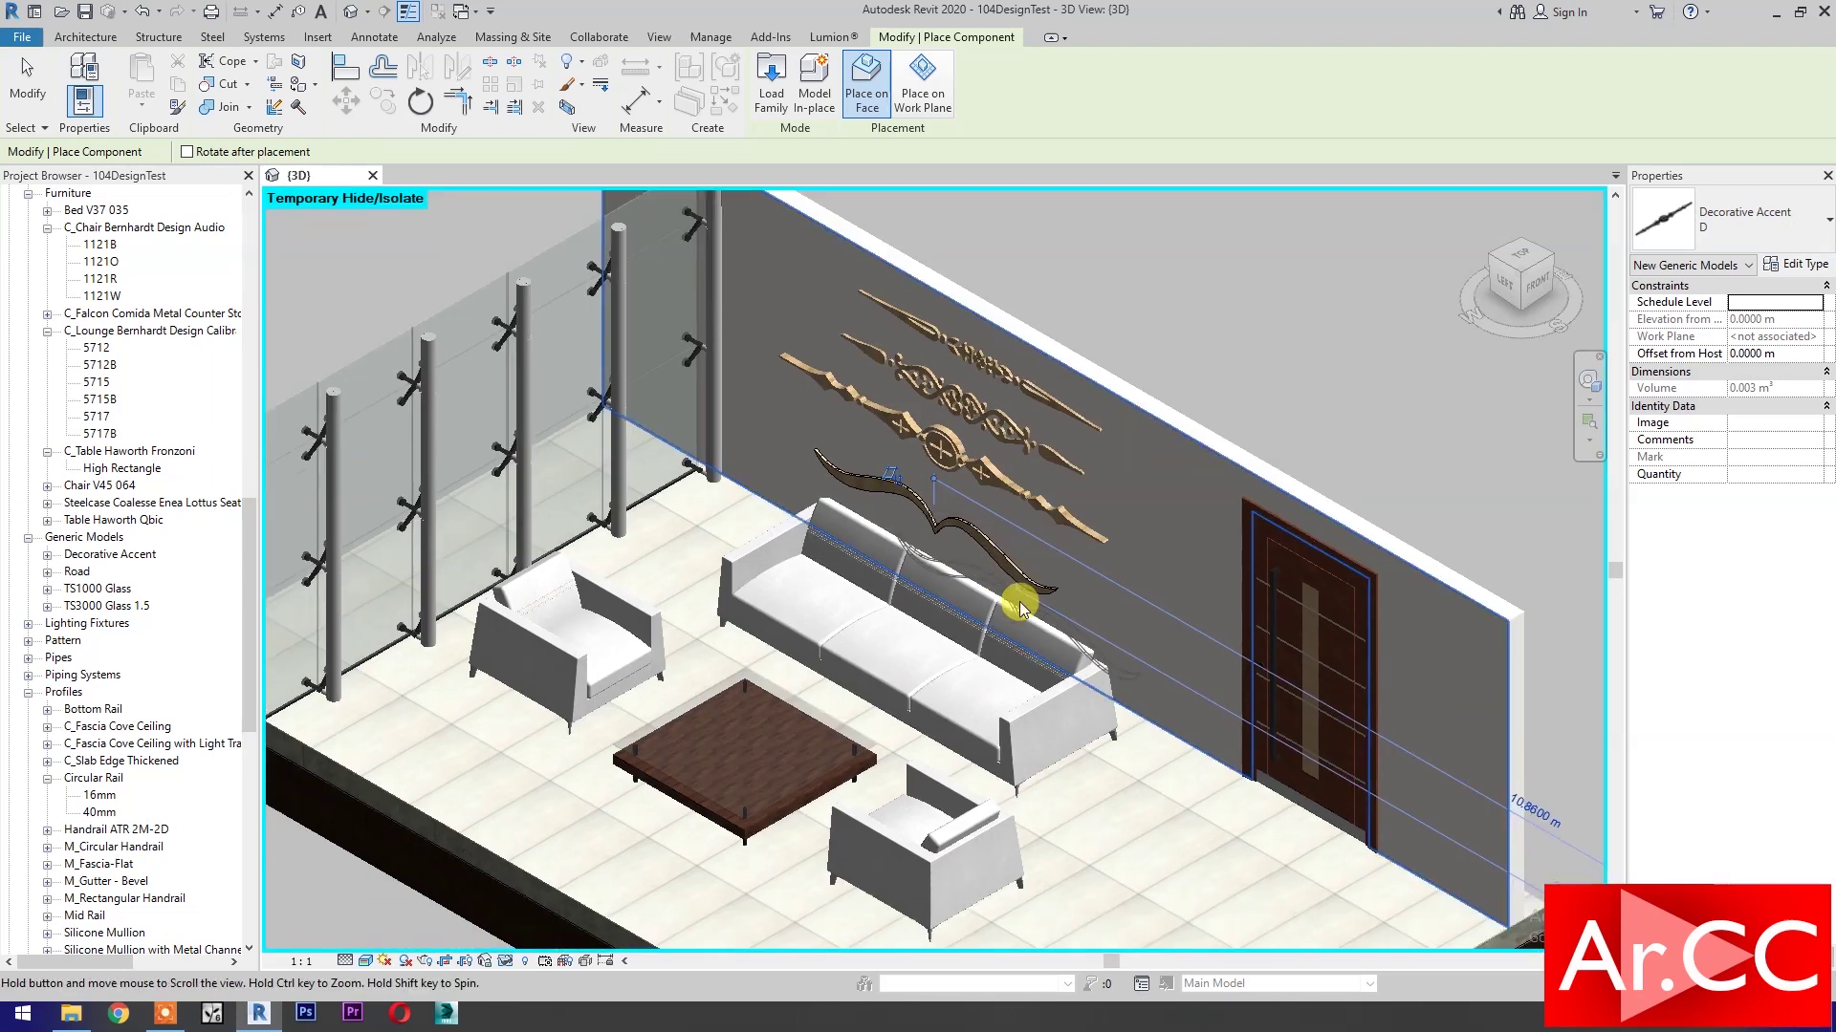
key(Escape)
key(Escape)
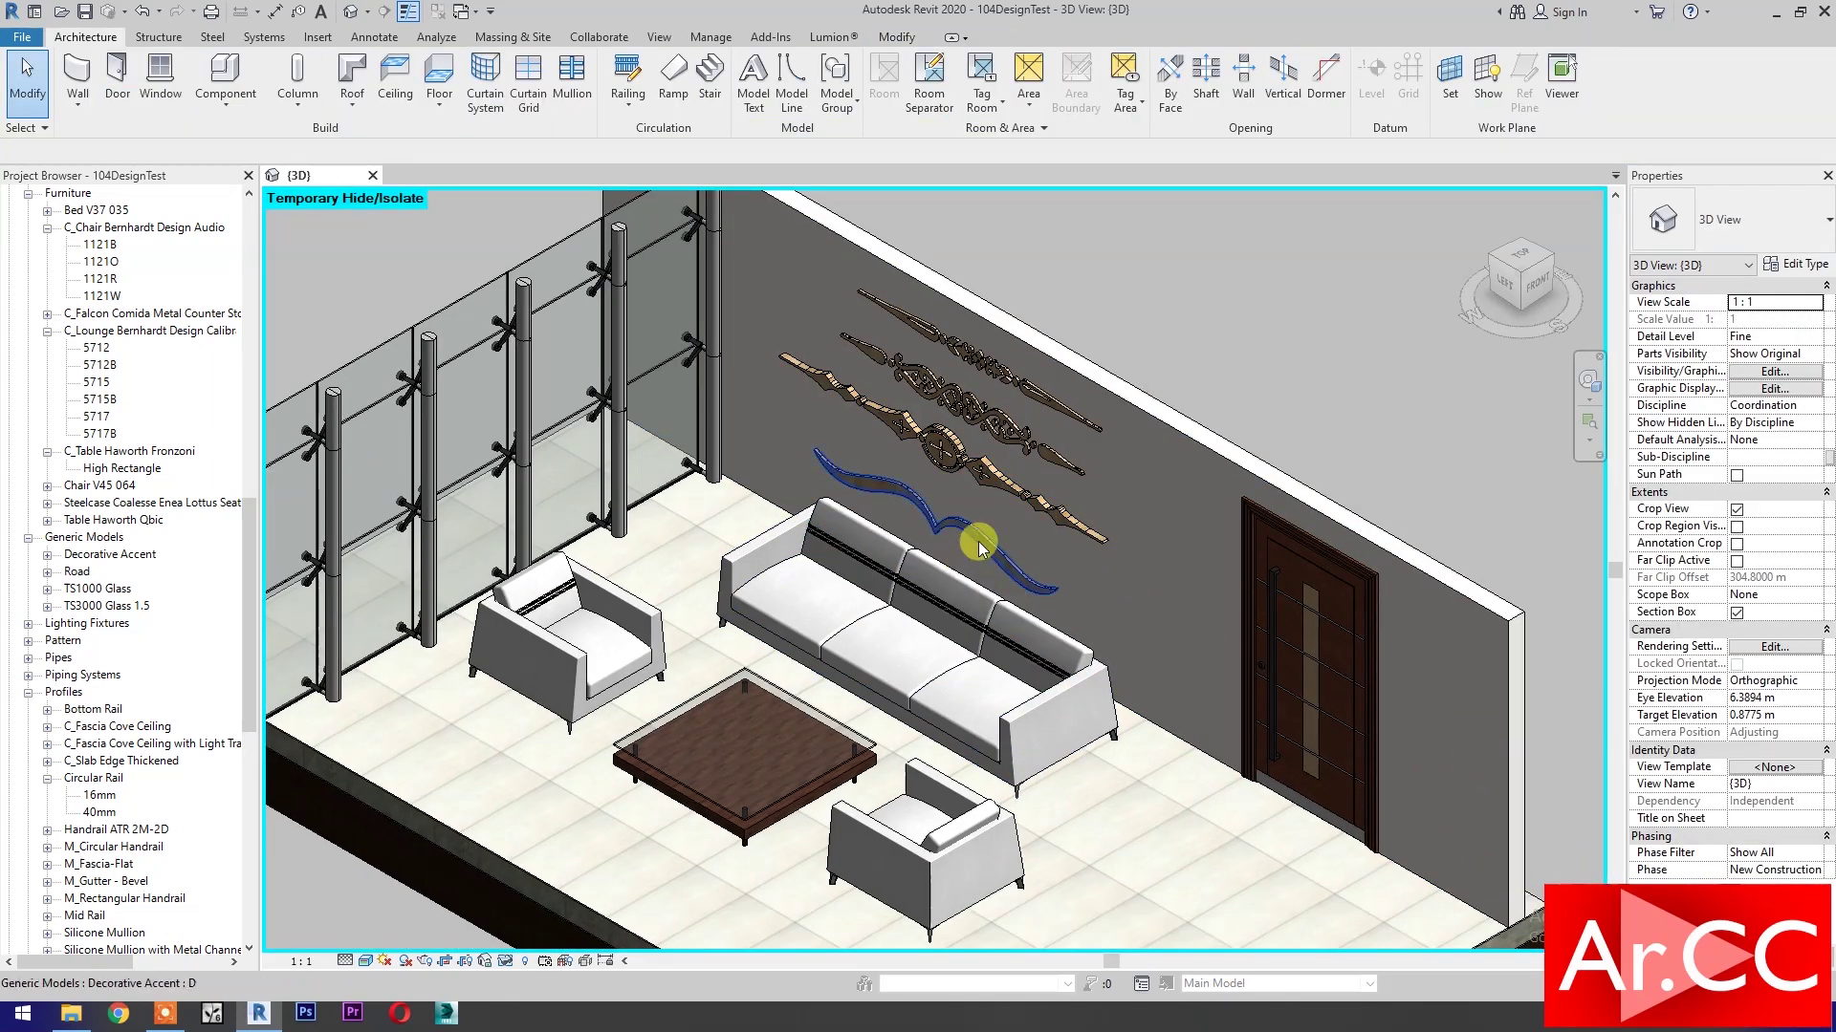